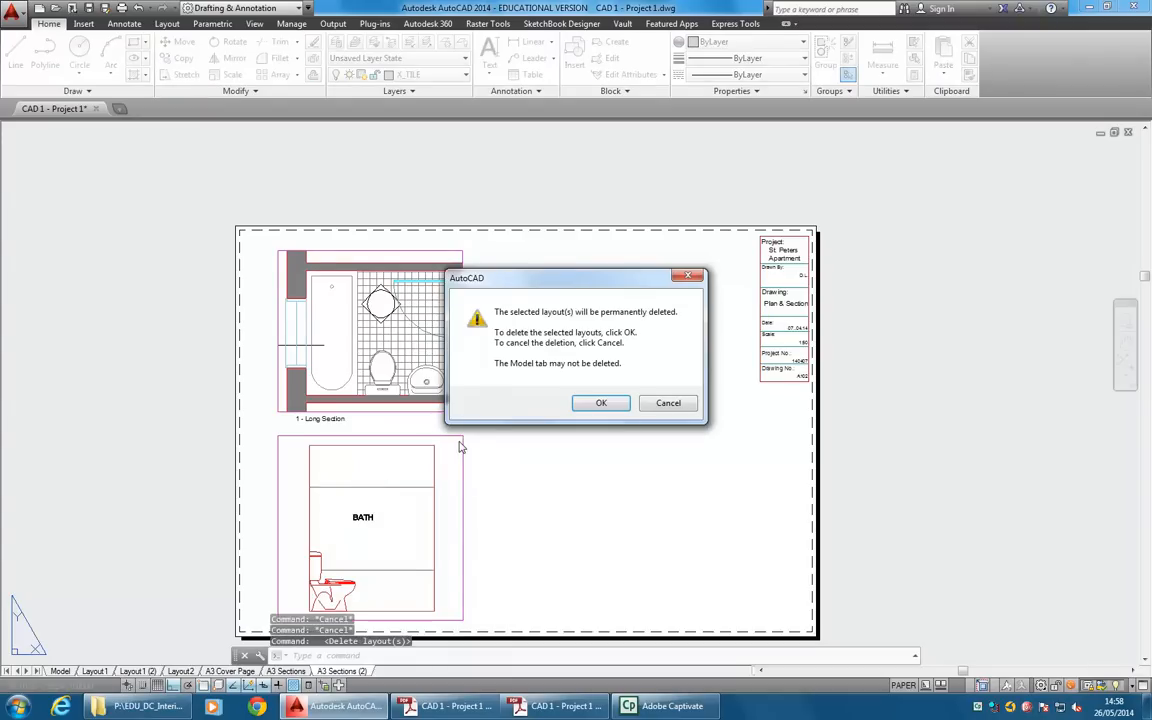
# Delete the A3 Sections (2) layout and place a fresh copy of the A3 Sections layout at the end.
pyautogui.click(601, 404)
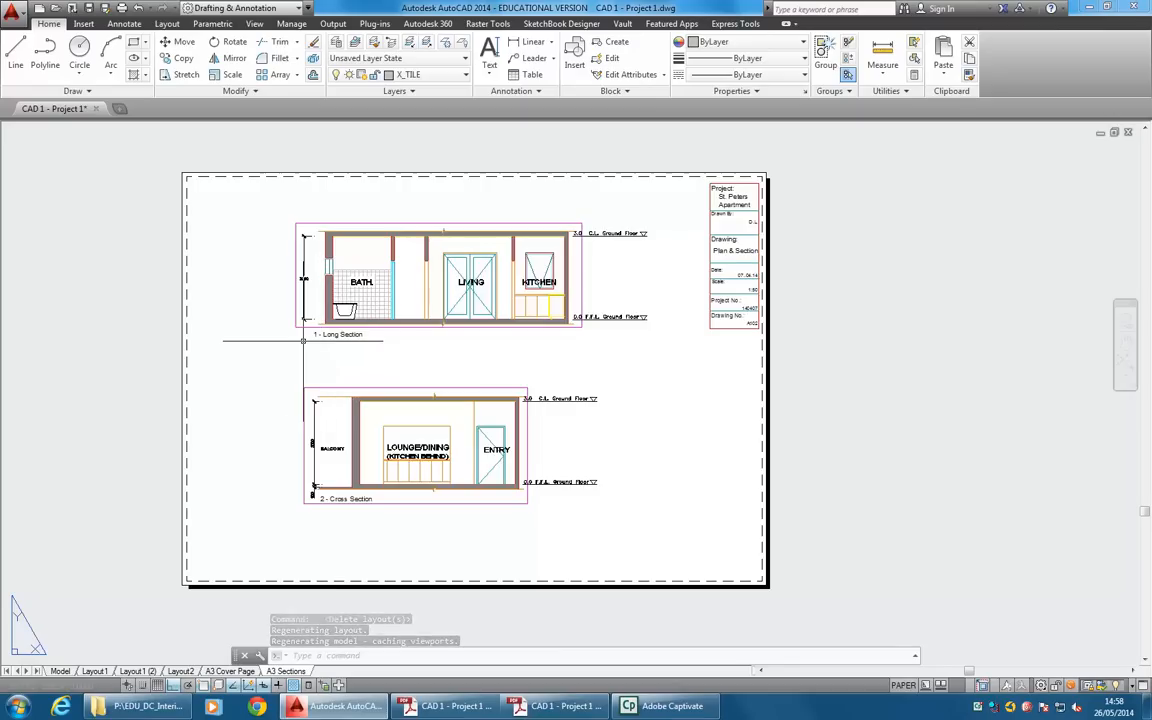
pyautogui.rightClick(287, 671)
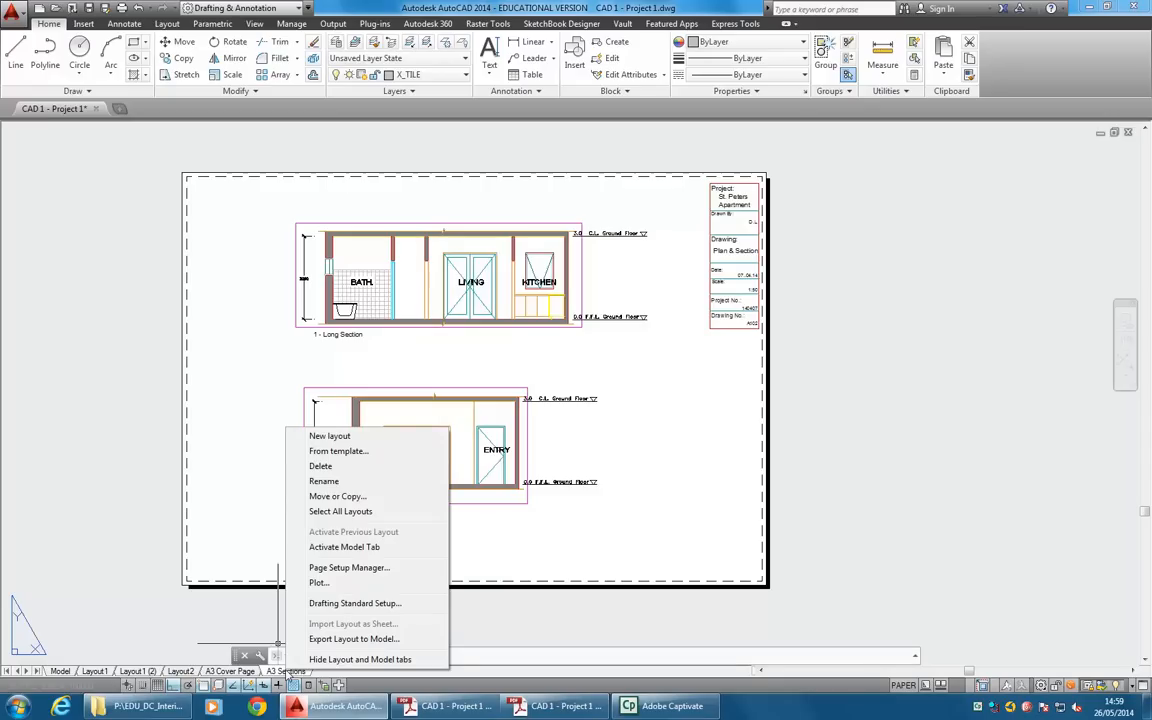
pyautogui.click(319, 497)
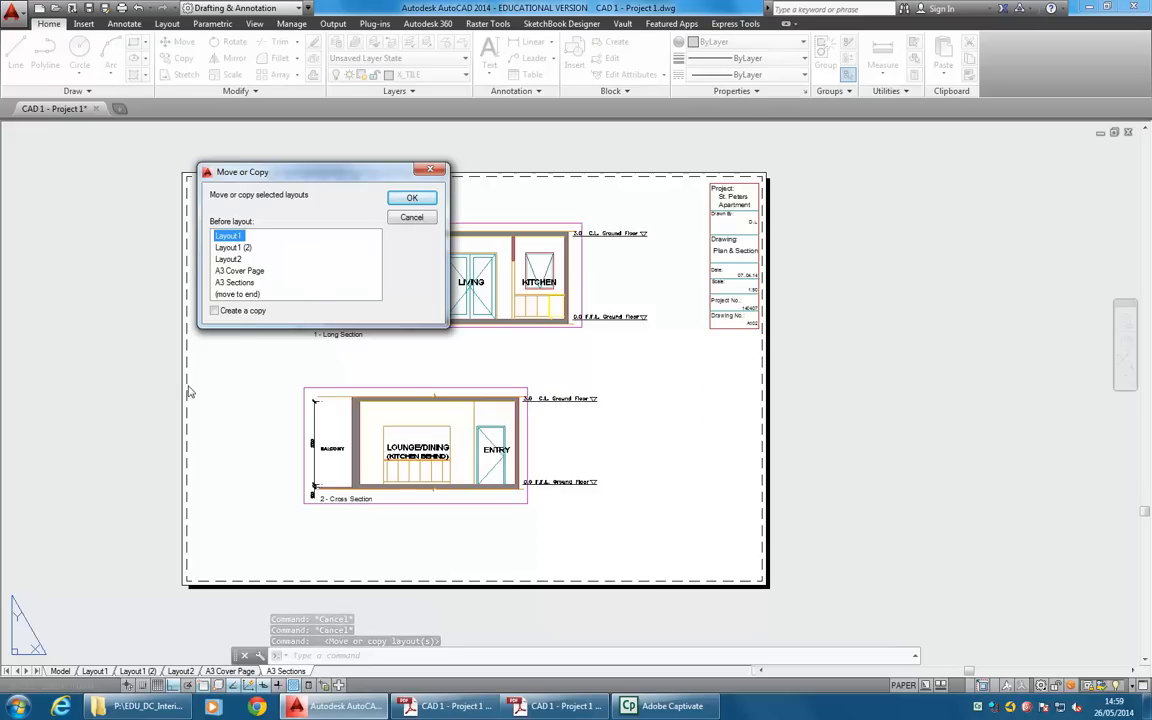
pyautogui.click(236, 294)
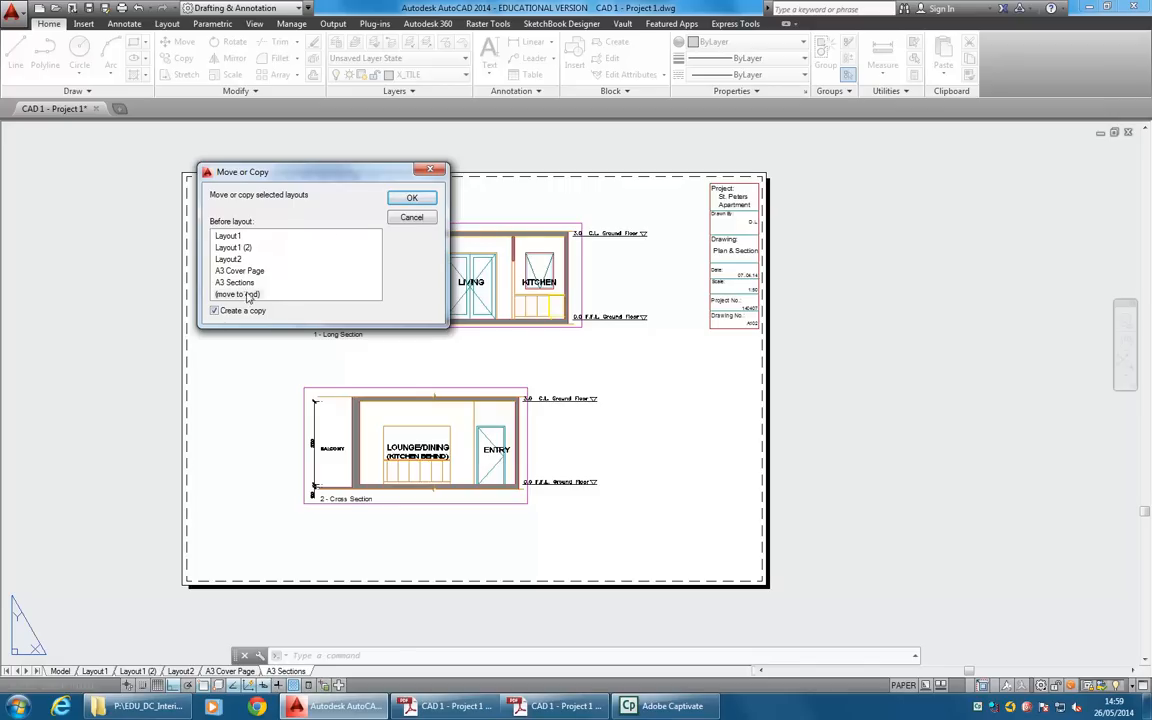
pyautogui.click(417, 201)
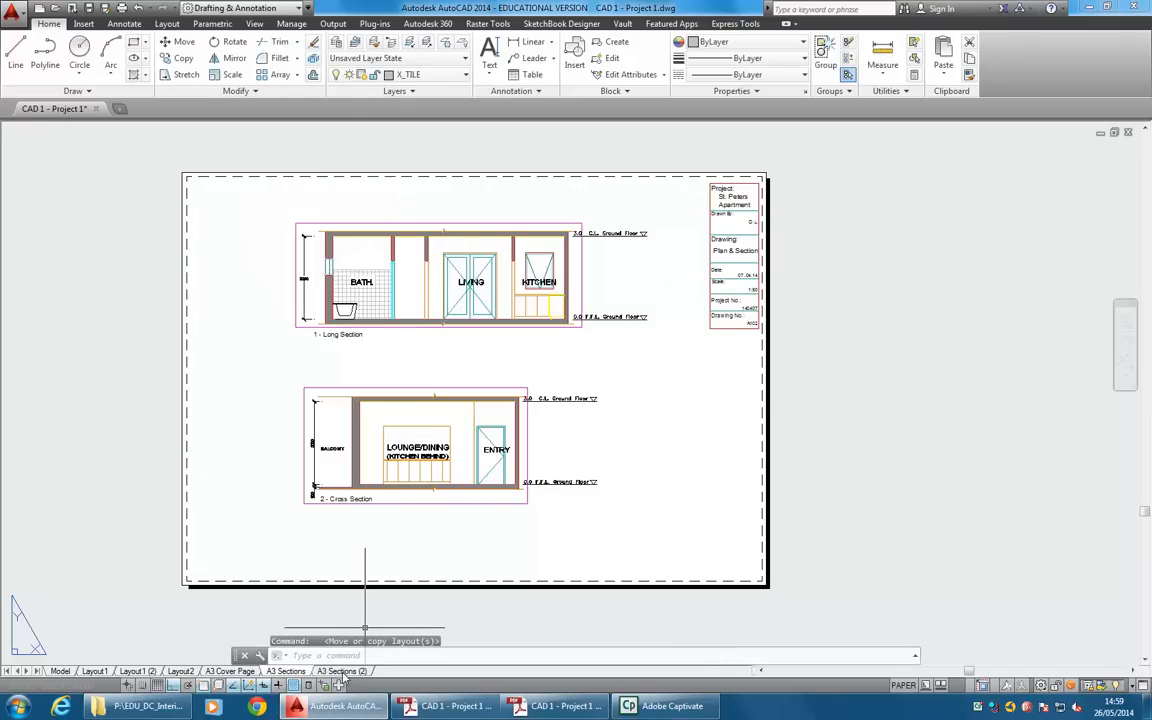
# Open the copied layout and rename it A3 Bathroom.
pyautogui.click(339, 674)
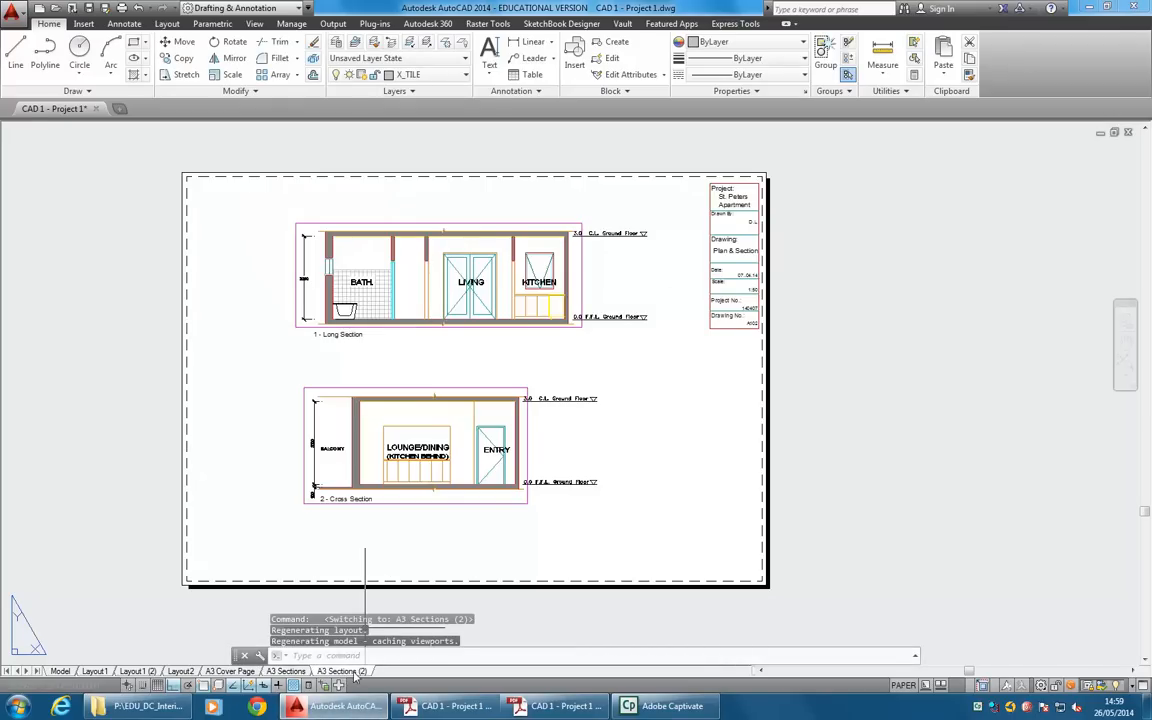
pyautogui.rightClick(349, 674)
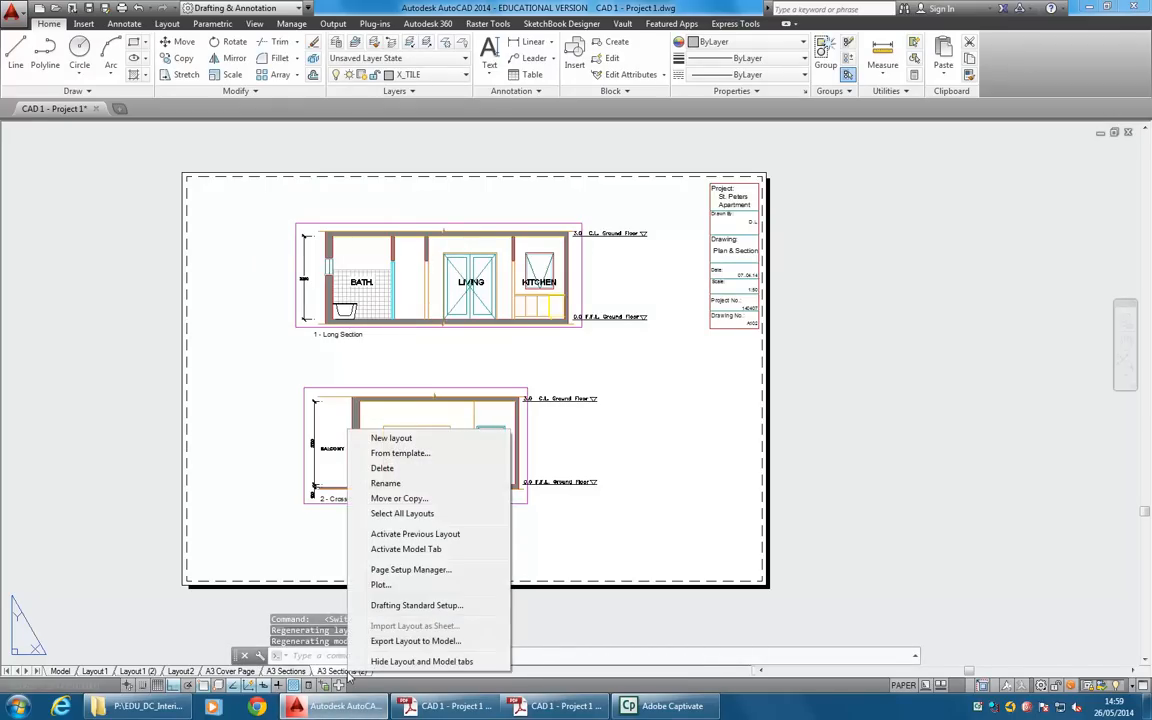
pyautogui.click(385, 483)
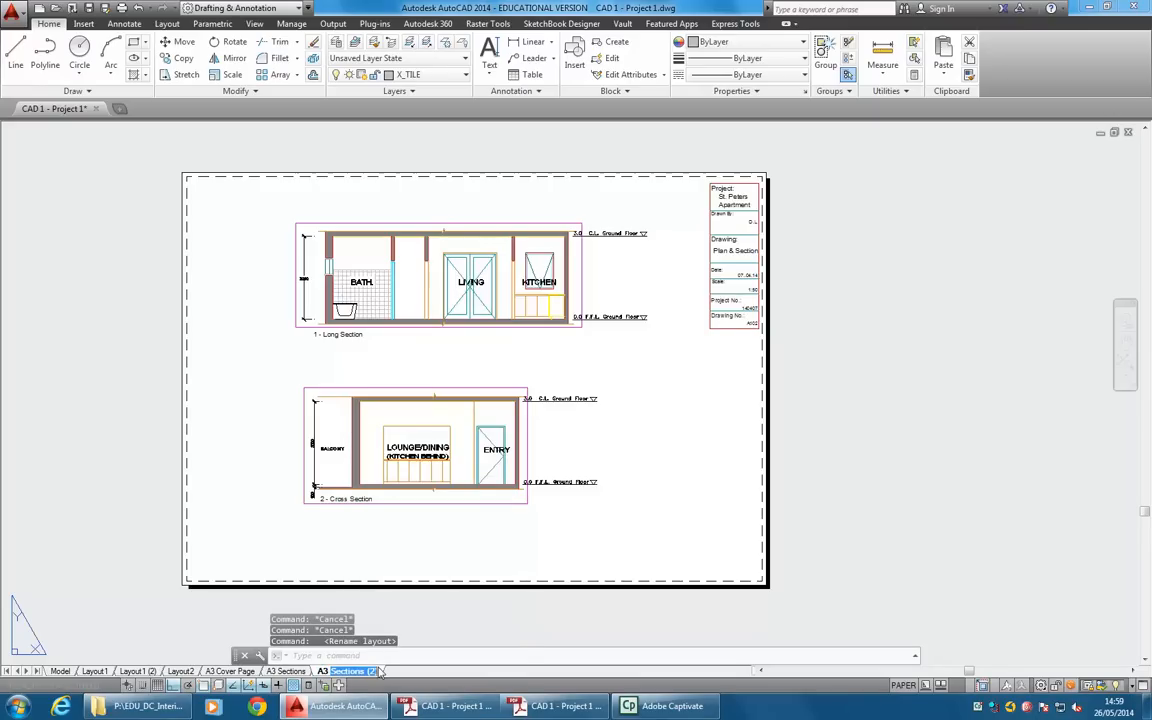
pyautogui.write('Bathr')
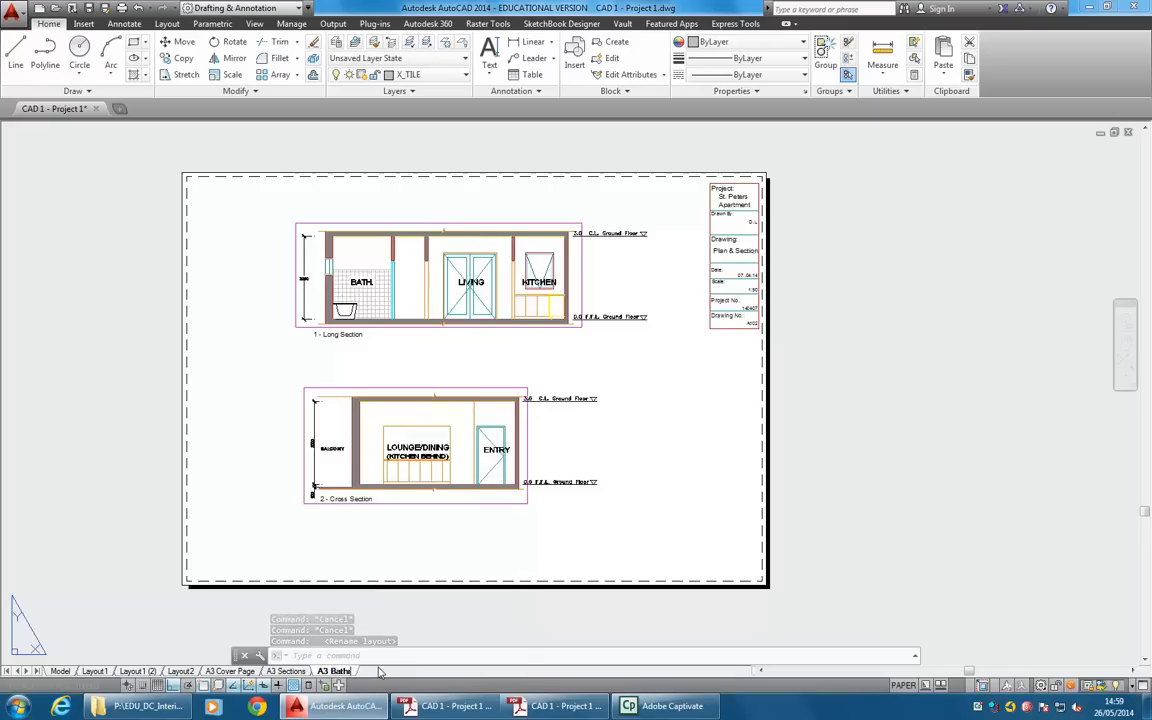
pyautogui.write('oom')
pyautogui.press('Return')
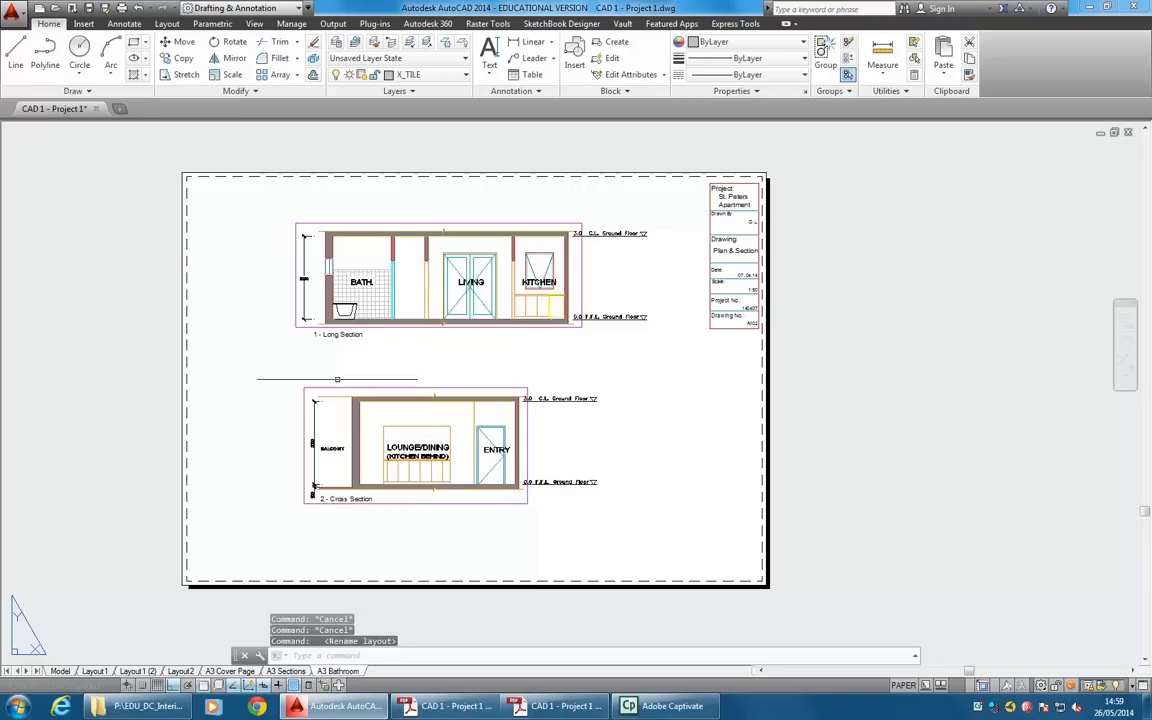
# Delete the cross section viewport with its title and level labels, plus the level labels beside the long section.
pyautogui.click(540, 354)
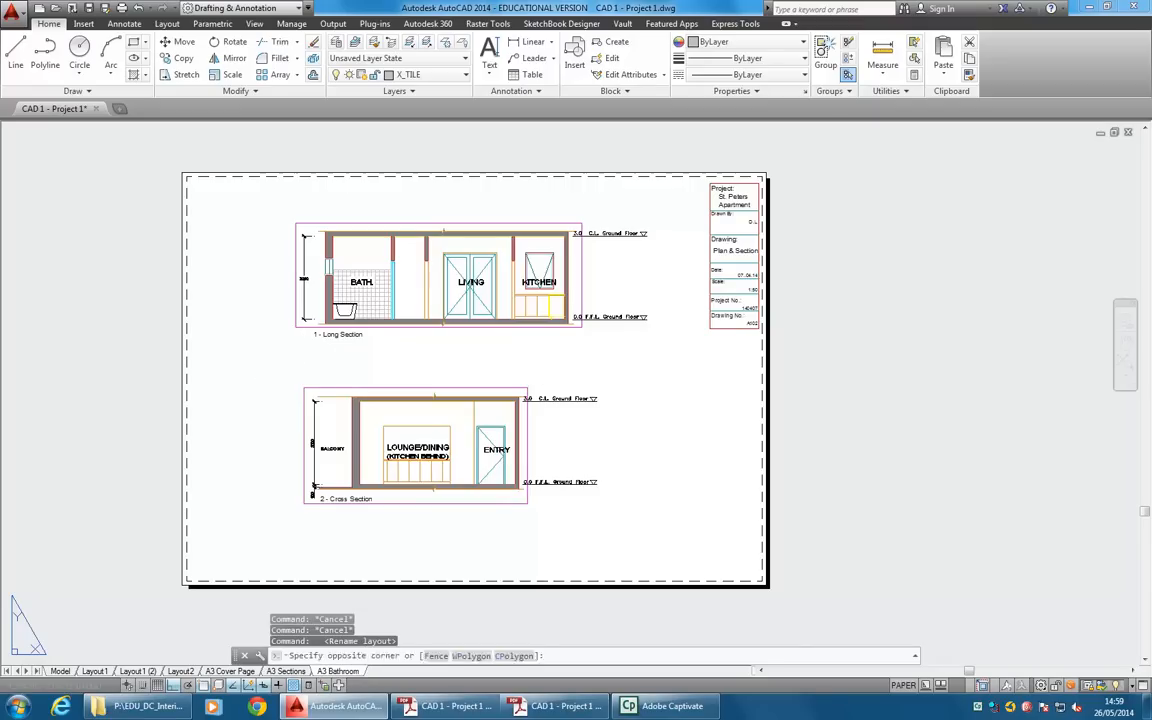
pyautogui.click(278, 533)
pyautogui.press('Delete')
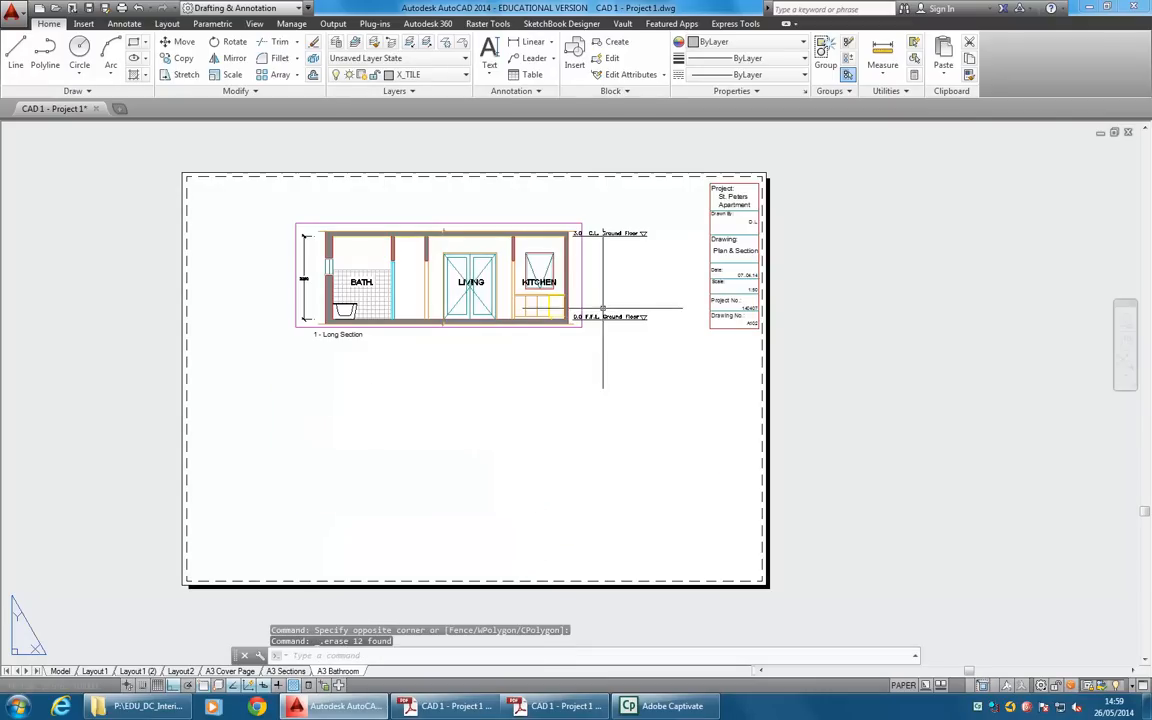
pyautogui.click(662, 215)
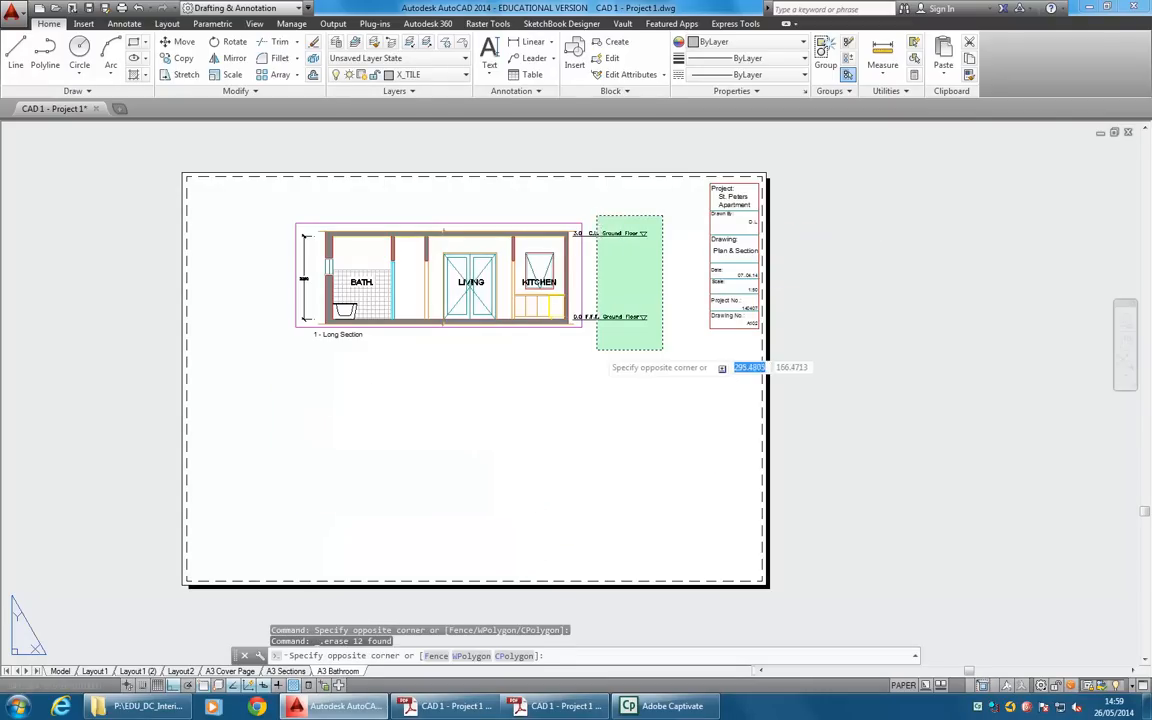
pyautogui.click(600, 350)
pyautogui.press('Delete')
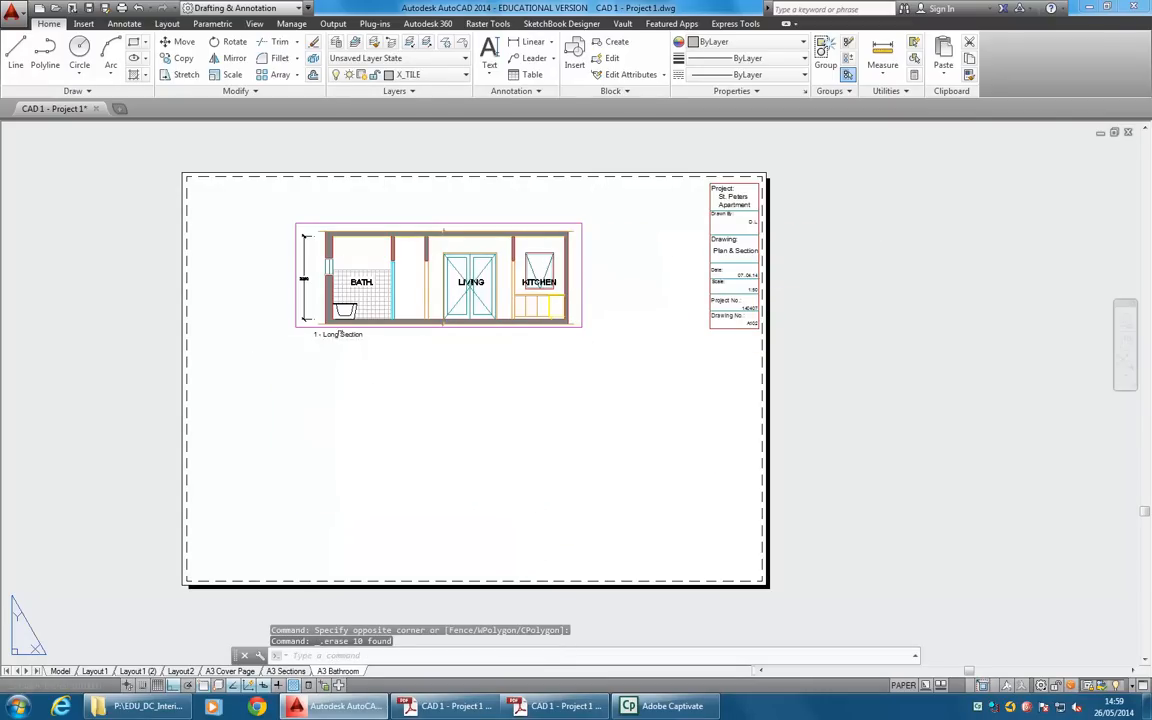
# Move the 1 - Long Section title down and to the left of the viewport, with Ortho off.
pyautogui.click(325, 334)
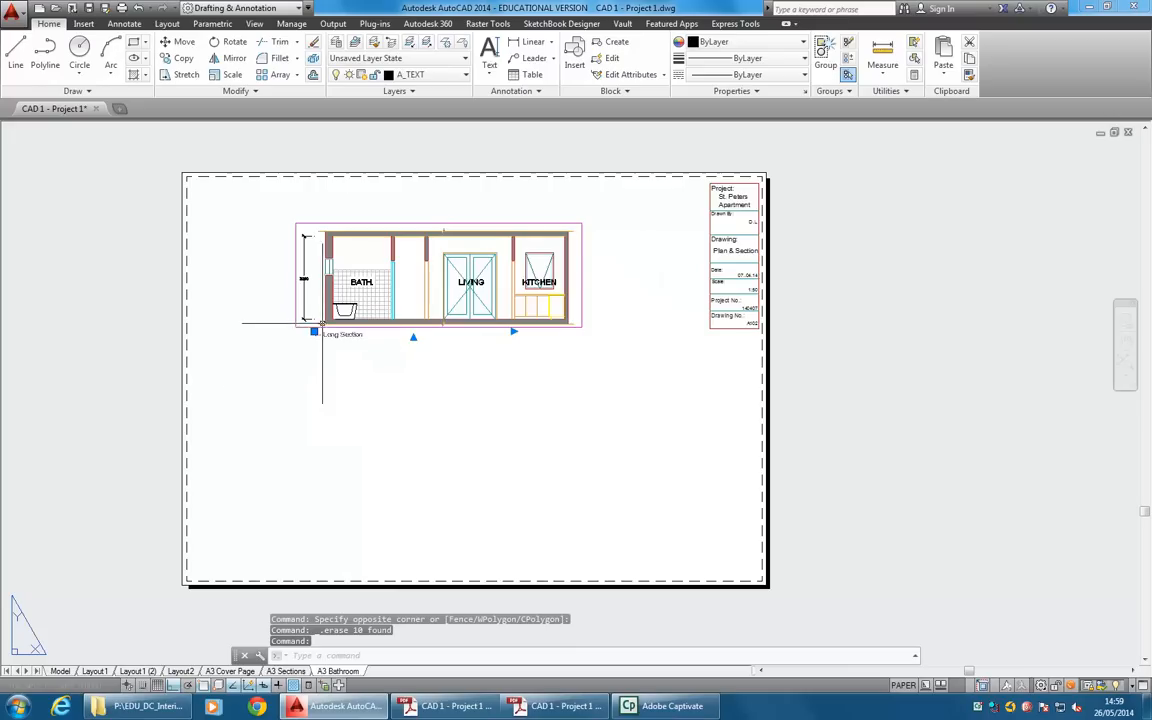
pyautogui.click(314, 331)
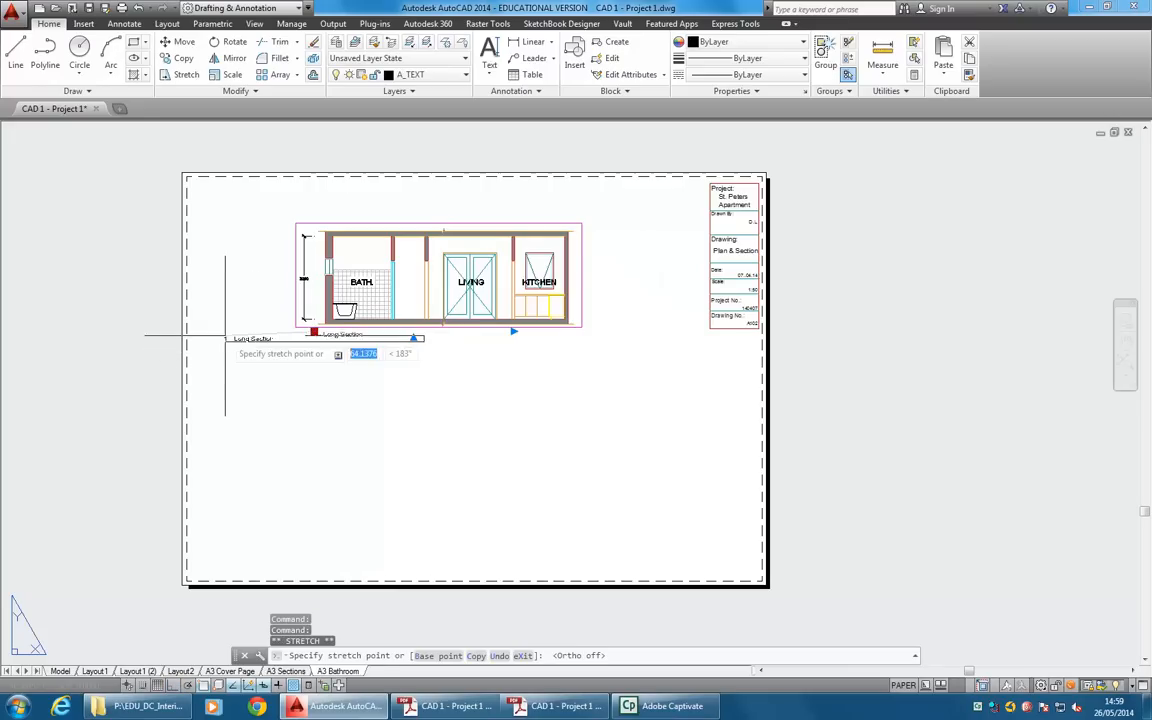
pyautogui.press('F8')
pyautogui.click(225, 372)
pyautogui.press('Escape')
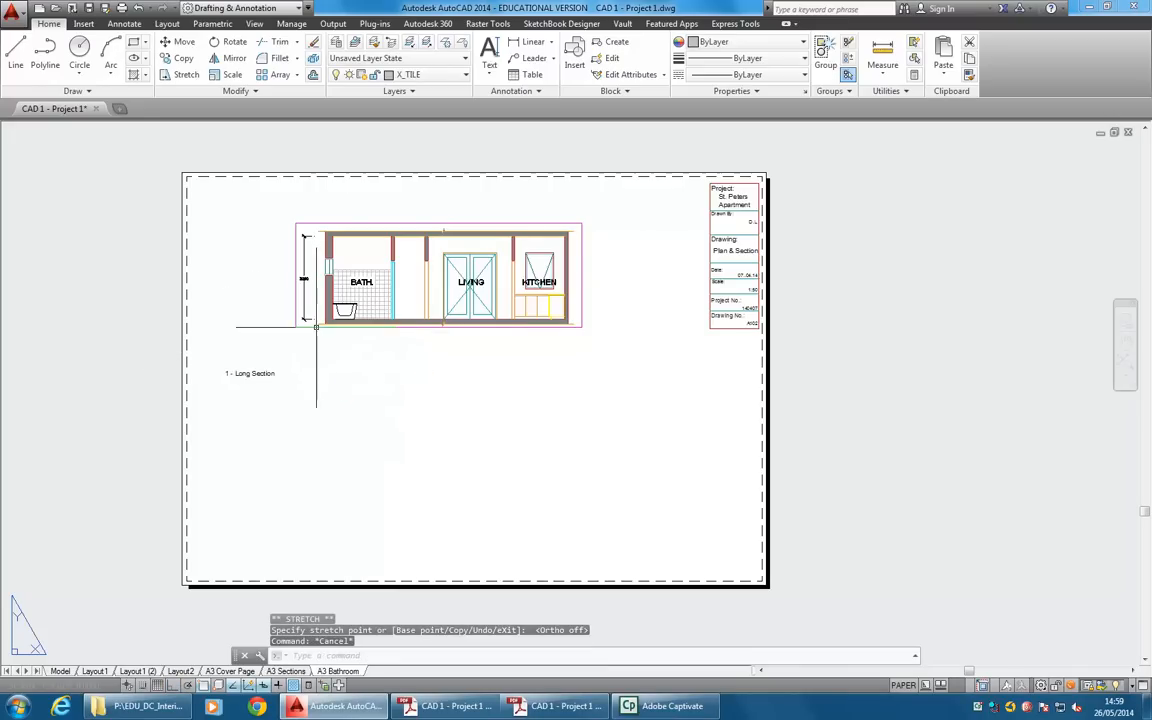
# Resize the remaining viewport into a roughly square frame above the title, cropping out the living and kitchen areas.
pyautogui.click(294, 326)
pyautogui.click(294, 326)
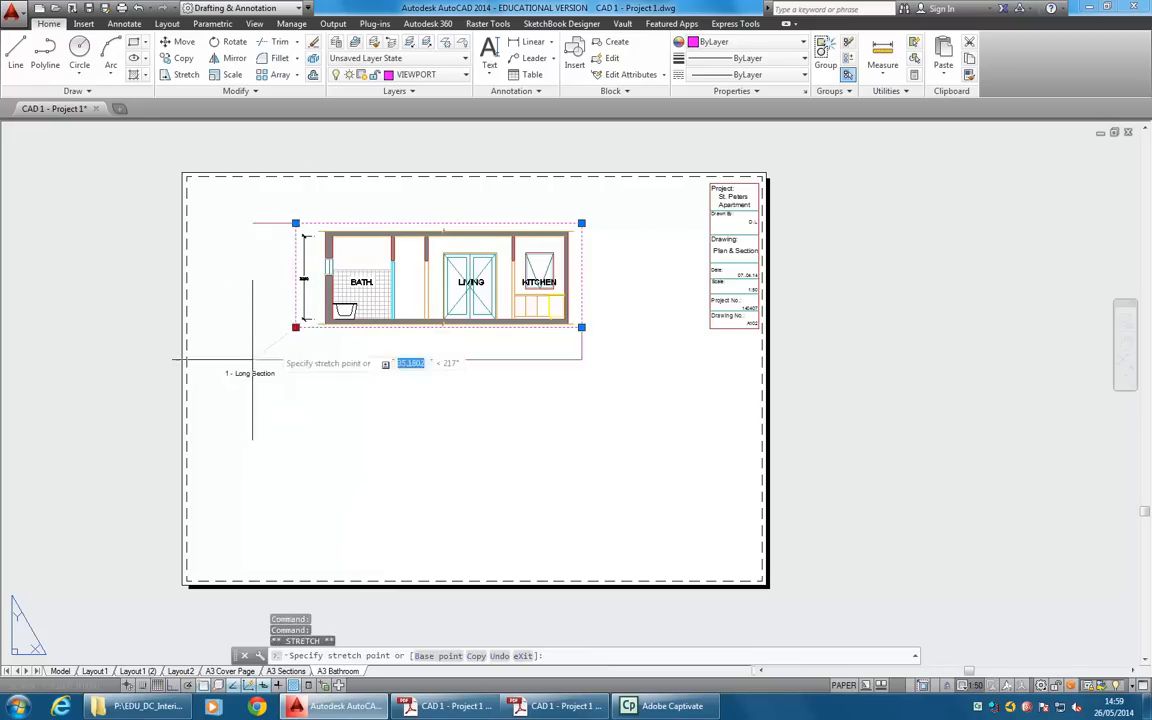
pyautogui.click(228, 360)
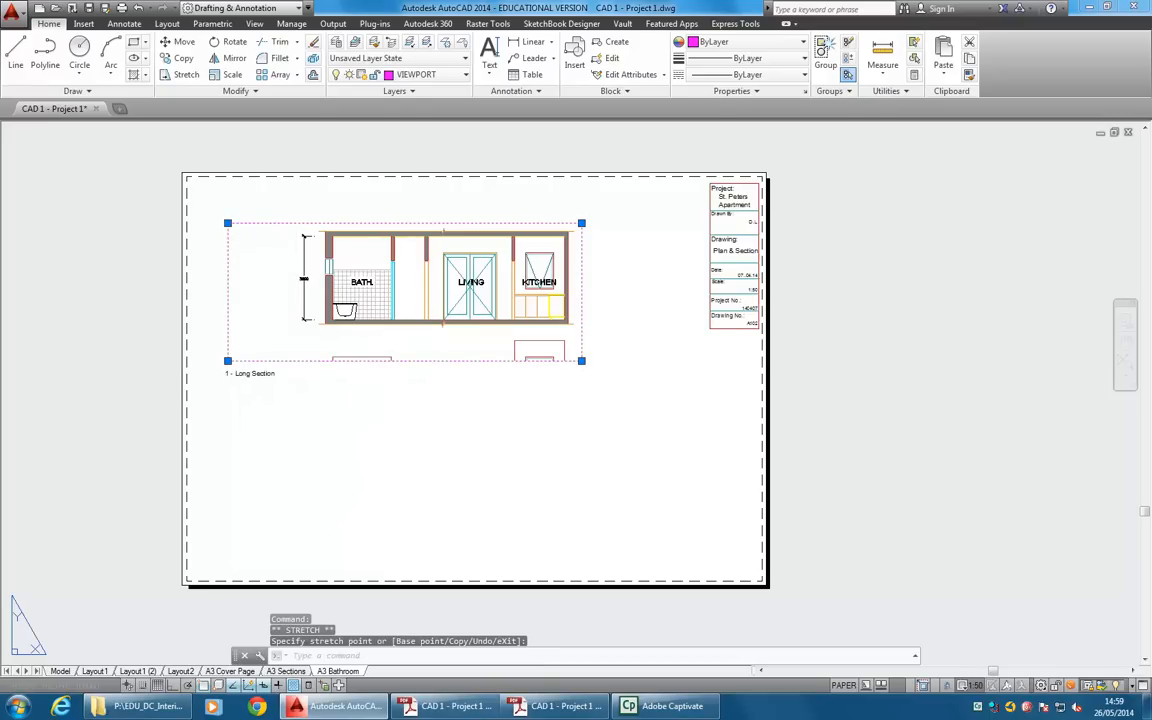
pyautogui.click(228, 223)
pyautogui.click(228, 196)
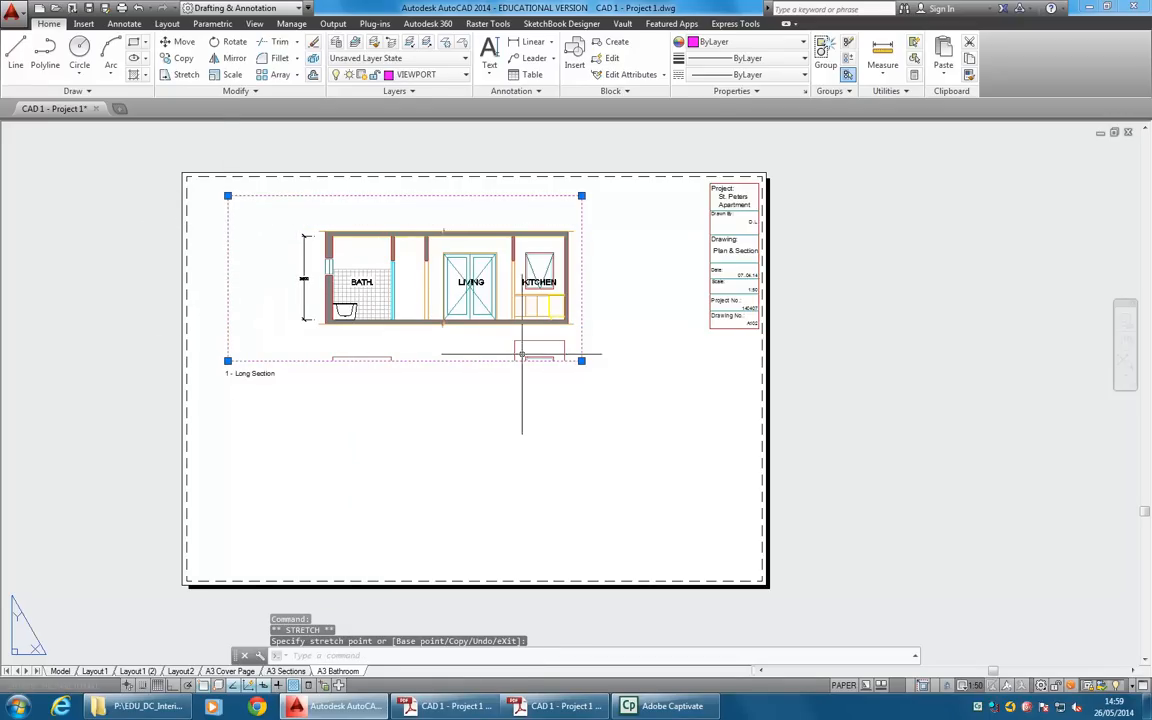
pyautogui.click(577, 362)
pyautogui.click(581, 361)
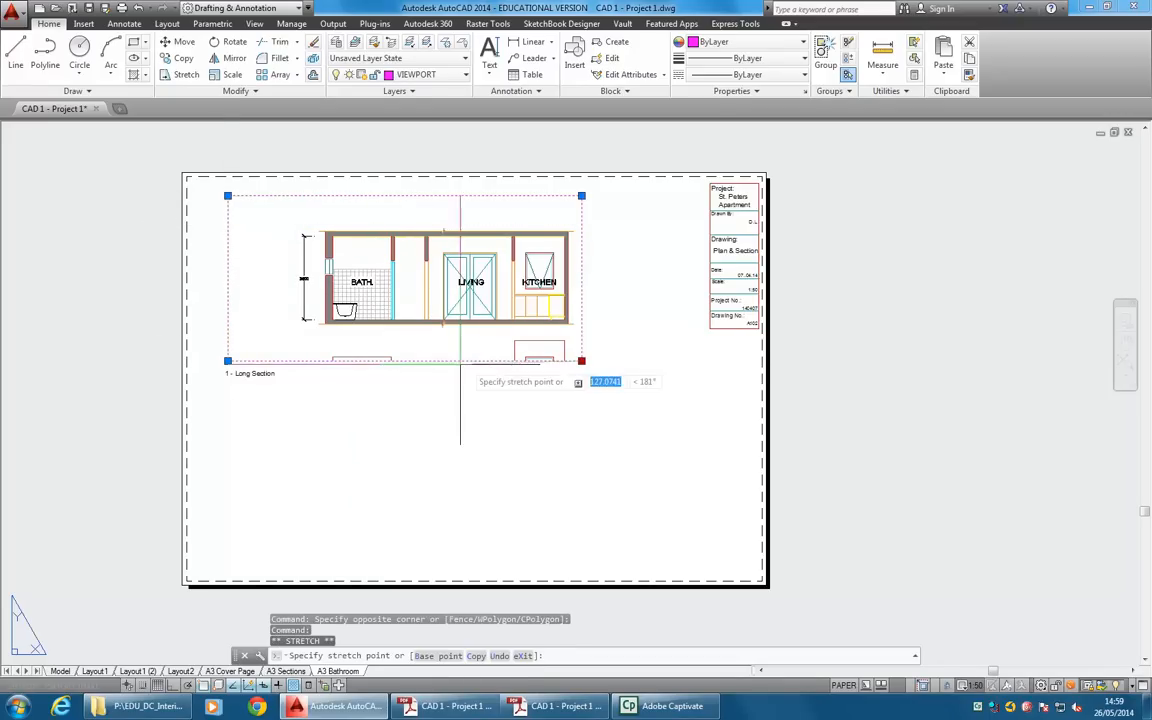
pyautogui.click(438, 369)
pyautogui.press('Escape')
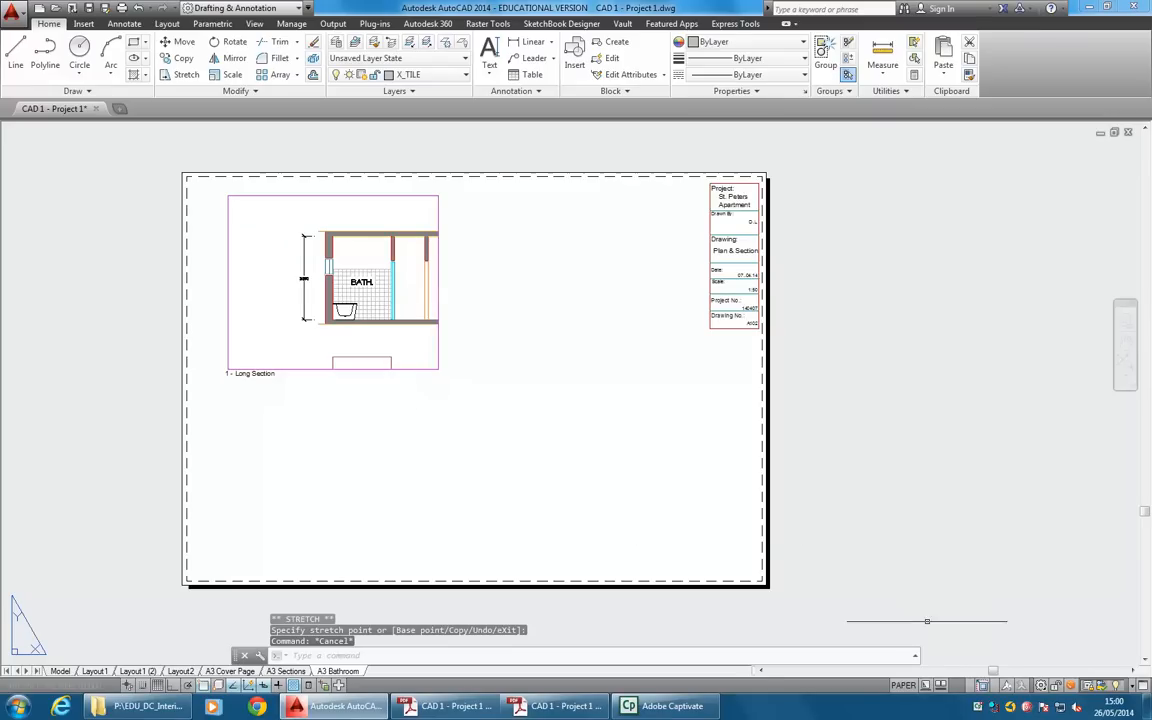
# Activate model space in the viewport, unlock it, and bring the bathroom floor plan into the frame.
pyautogui.click(903, 686)
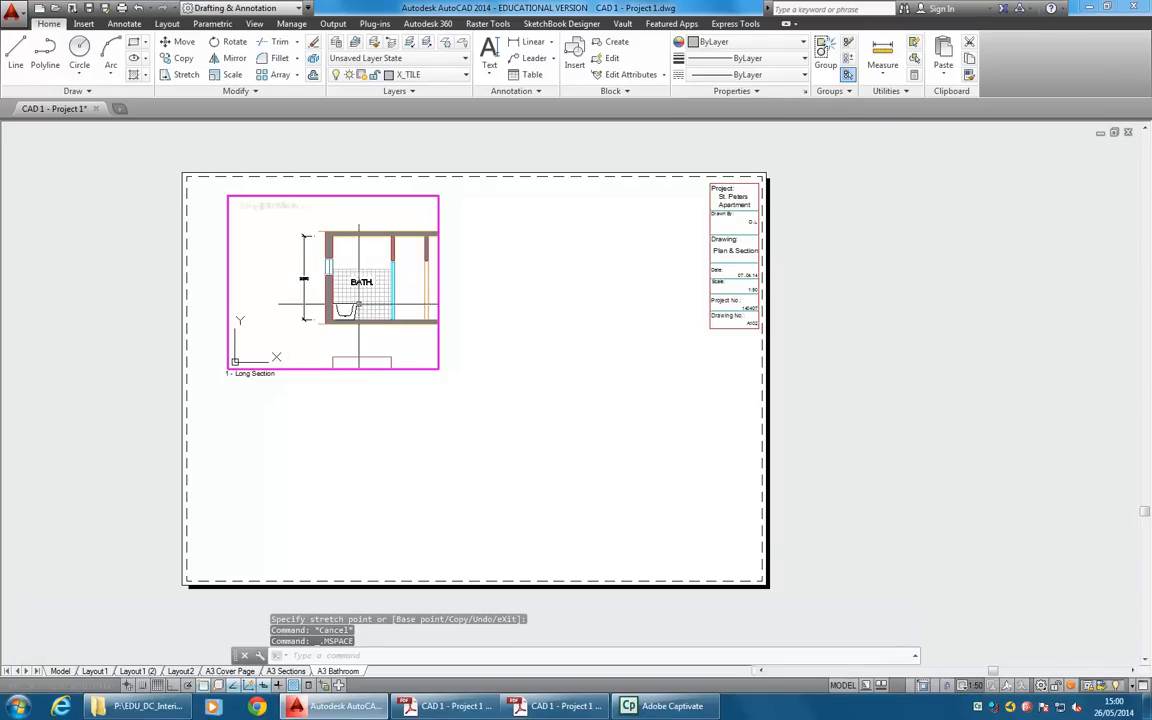
pyautogui.scroll(-3, 300, 300)
pyautogui.scroll(4, 316, 284)
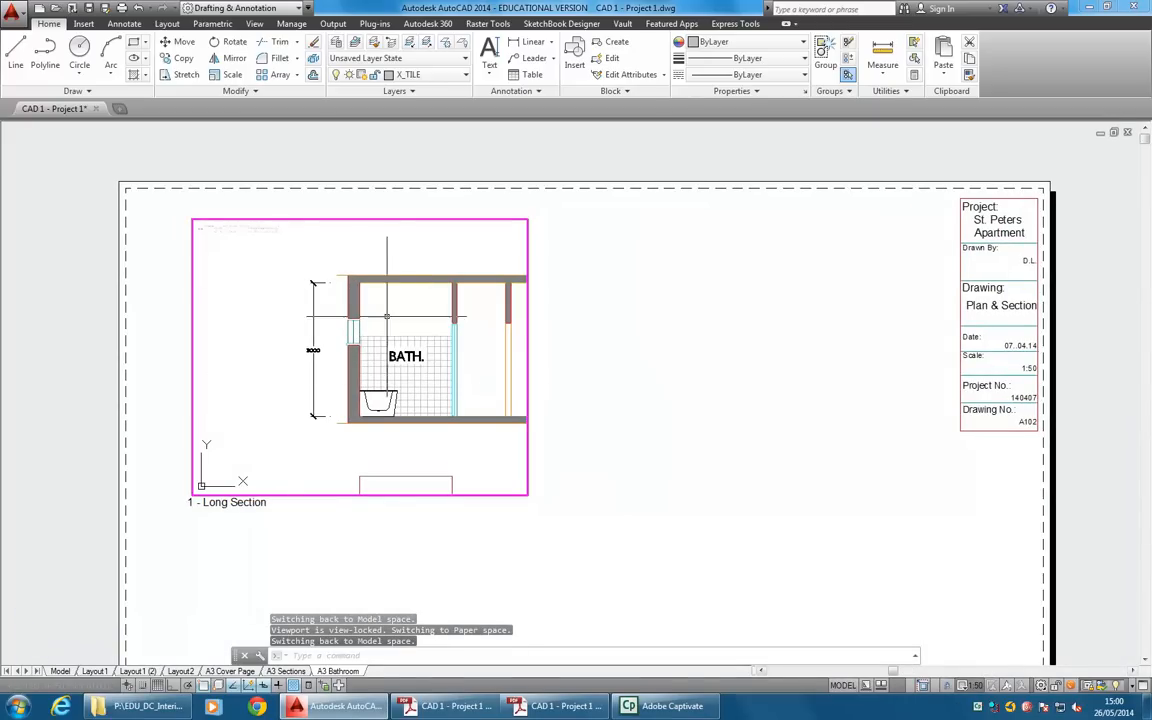
pyautogui.click(952, 688)
pyautogui.scroll(-2, 339, 294)
pyautogui.moveTo(362, 397); pyautogui.dragTo(356, 305, button='middle')
pyautogui.moveTo(372, 428); pyautogui.dragTo(347, 338, button='middle')
pyautogui.moveTo(357, 461); pyautogui.dragTo(378, 349, button='middle')
pyautogui.scroll(2, 367, 309)
pyautogui.scroll(2, 364, 350)
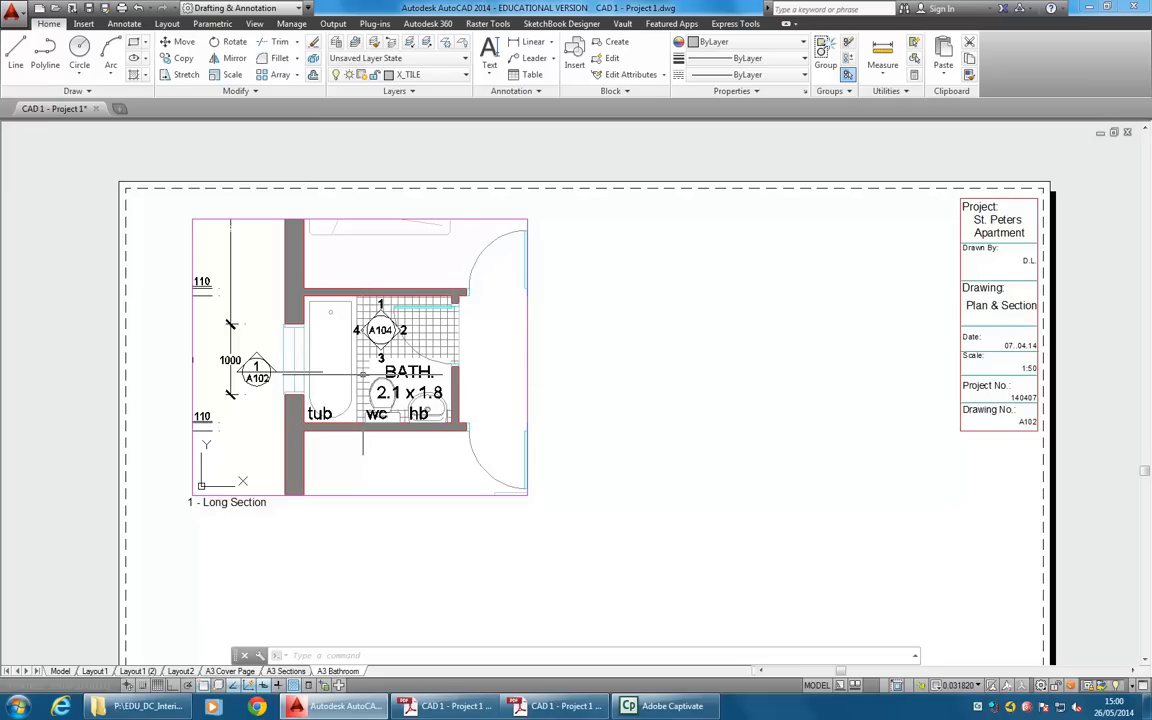
pyautogui.moveTo(365, 376); pyautogui.dragTo(371, 375, button='middle')
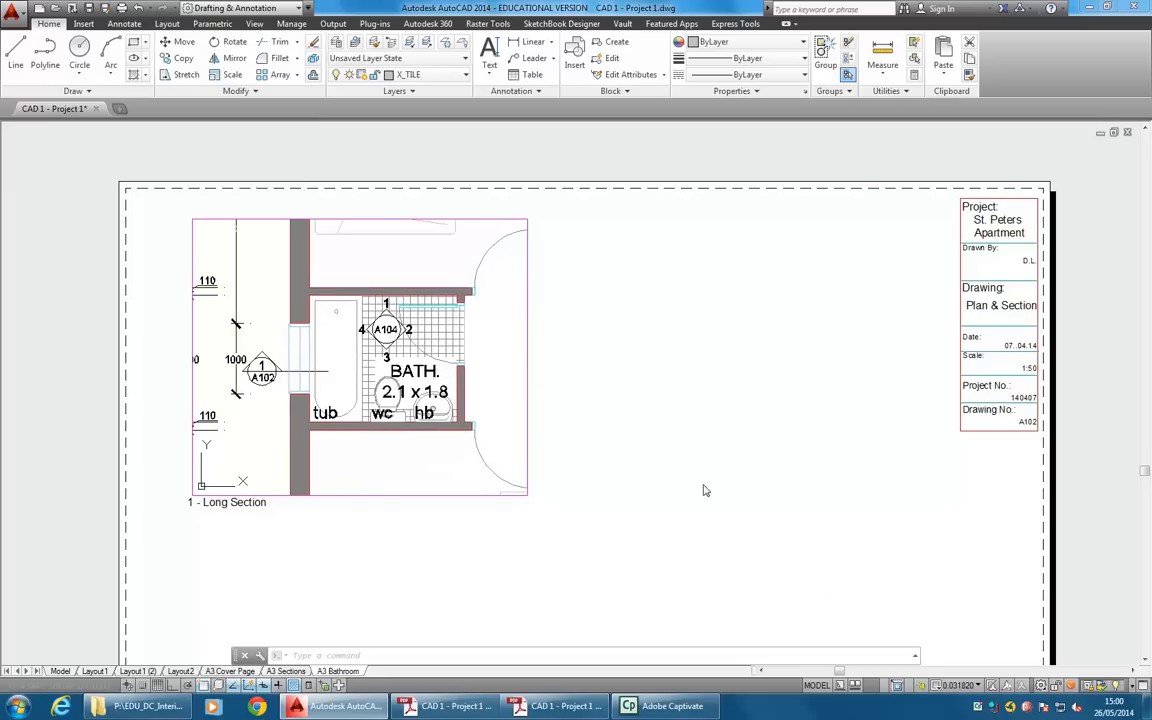
# Set the viewport scale to 1:20 and centre the bathroom plan in the frame.
pyautogui.click(960, 688)
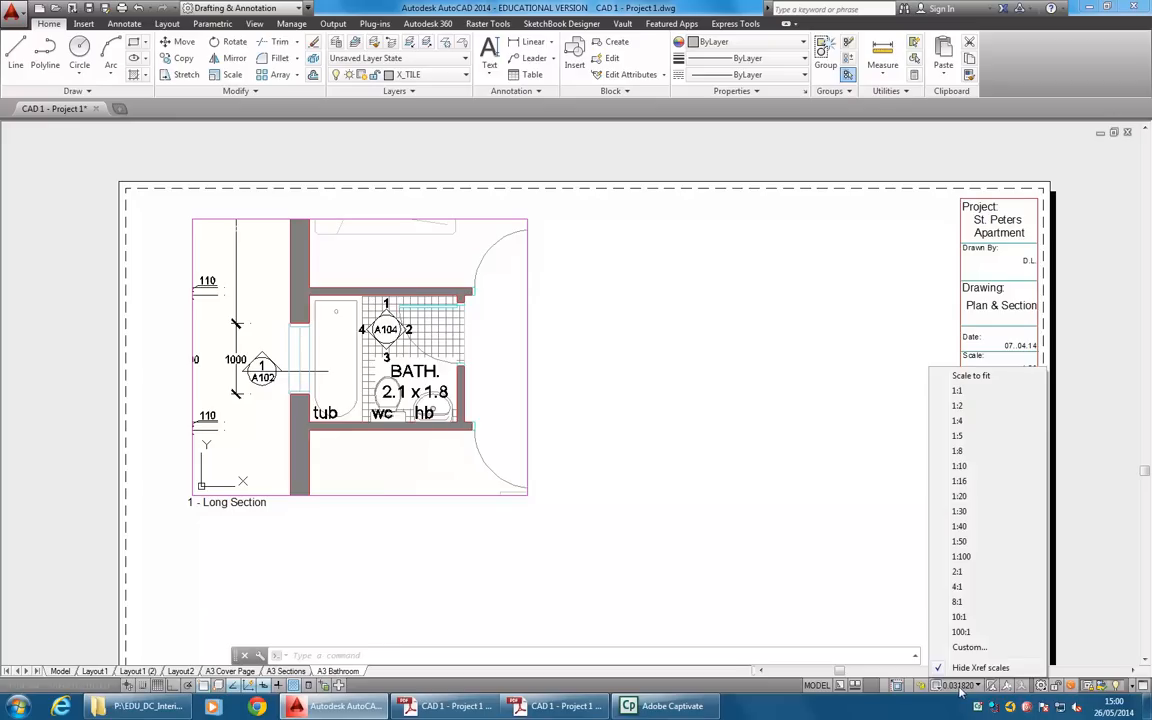
pyautogui.click(959, 497)
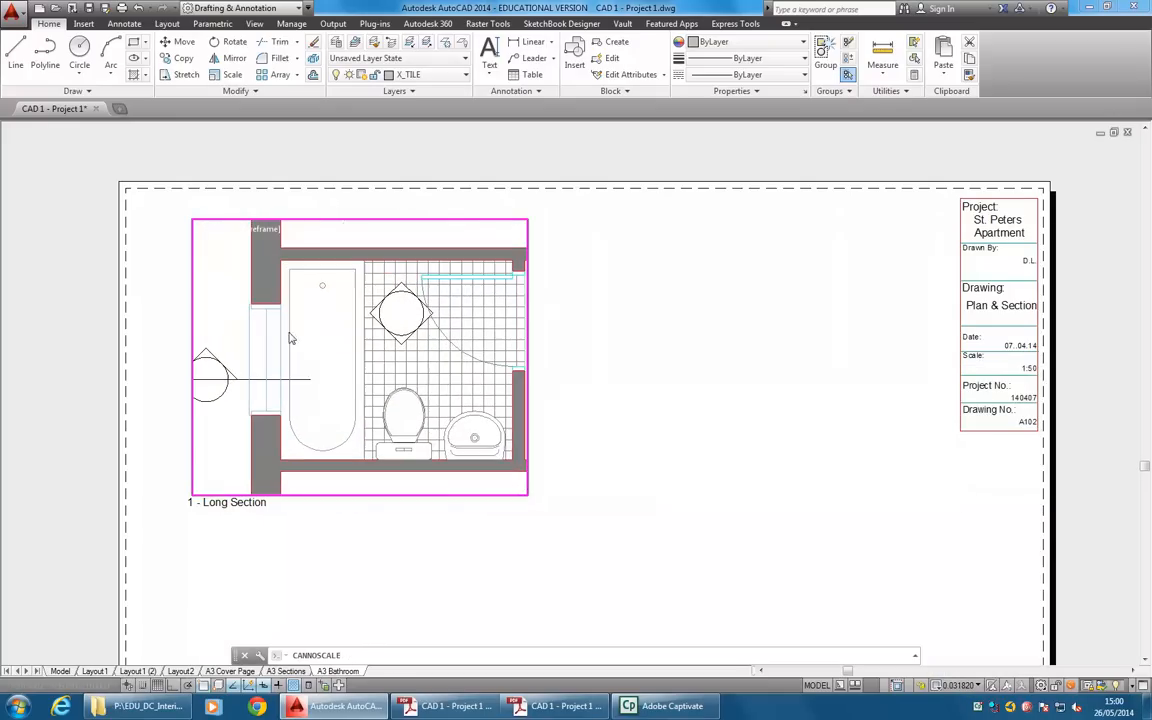
pyautogui.moveTo(430, 358); pyautogui.dragTo(409, 361, button='middle')
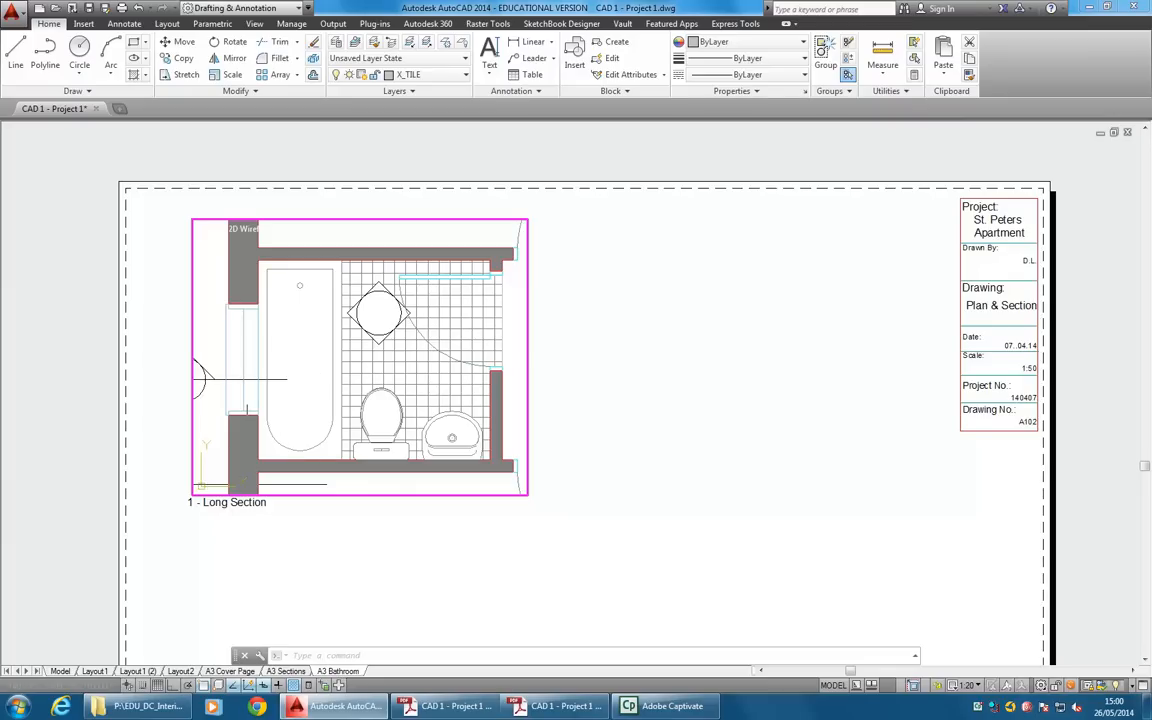
pyautogui.click(252, 379)
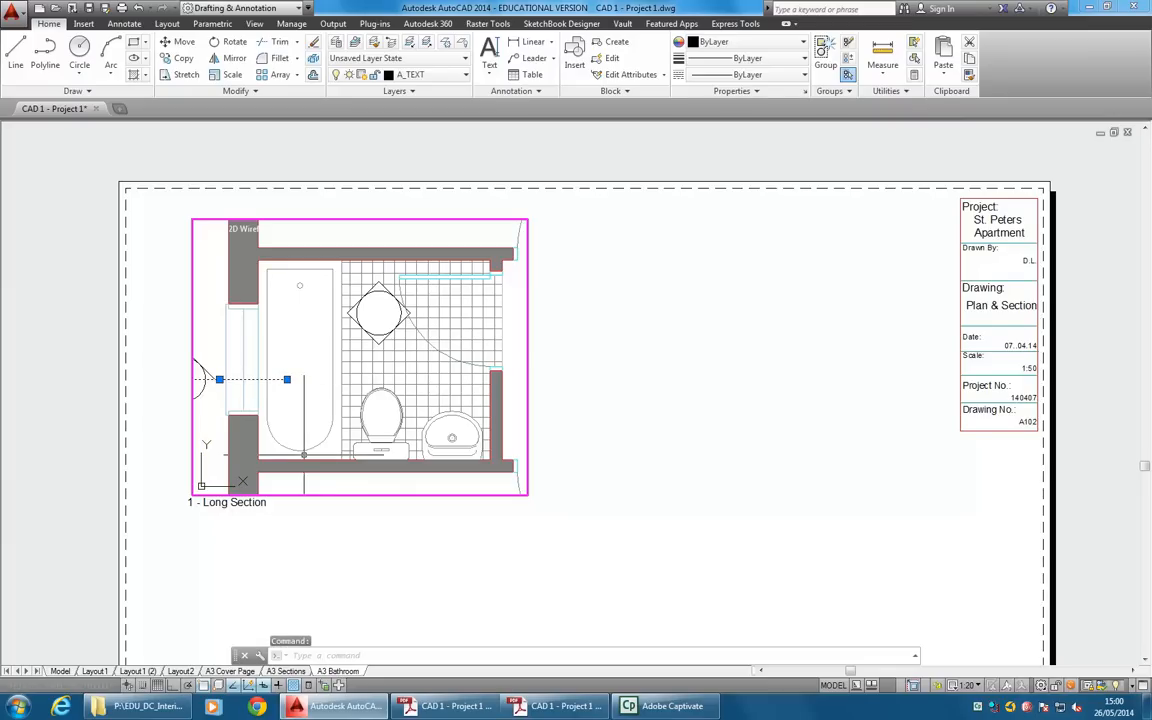
pyautogui.press('Escape')
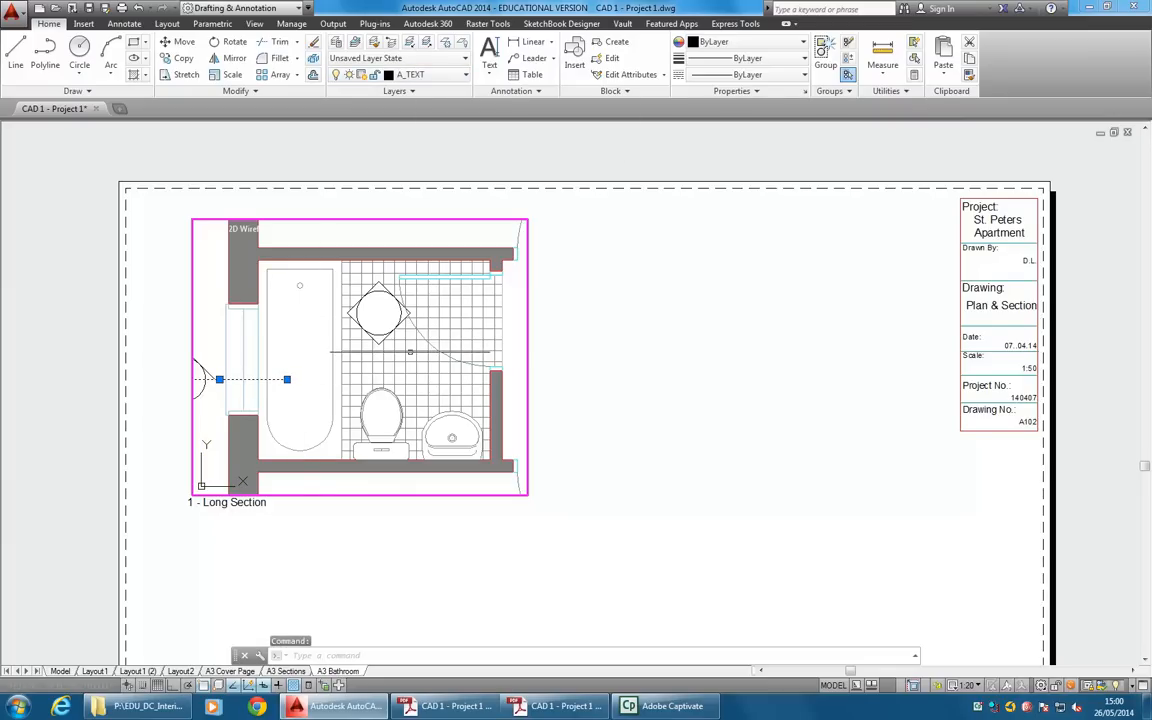
pyautogui.press('Escape')
# Create a new layer named A_1-50.
pyautogui.click(337, 43)
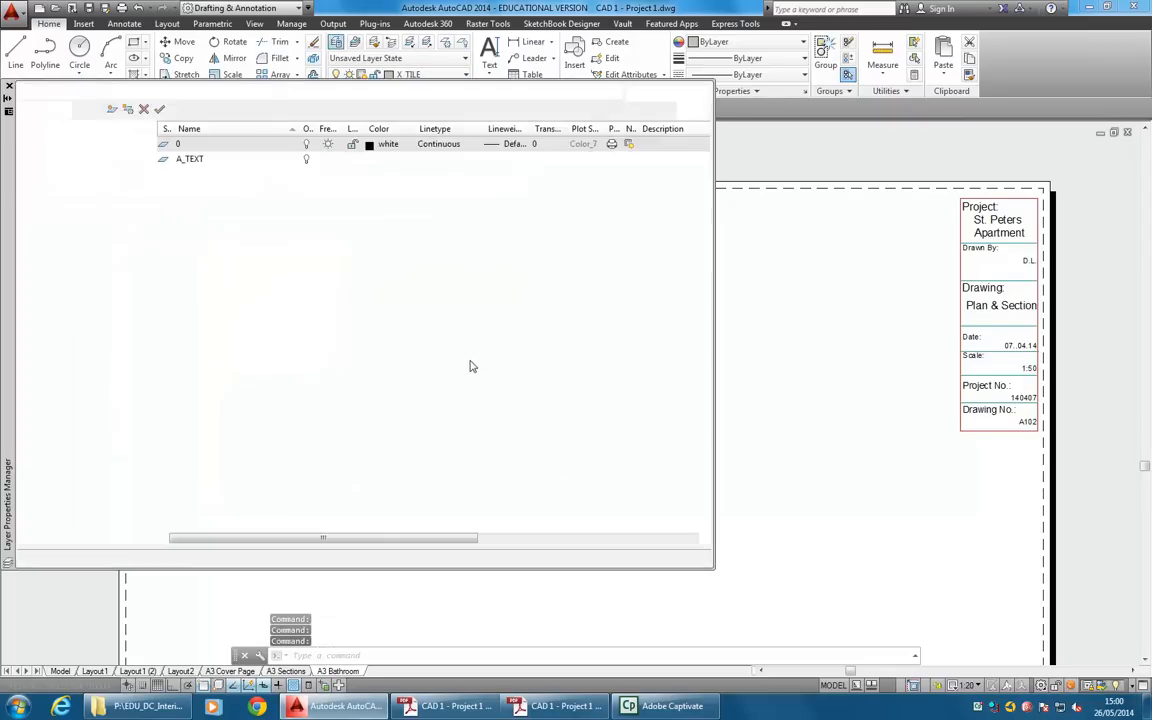
pyautogui.click(111, 108)
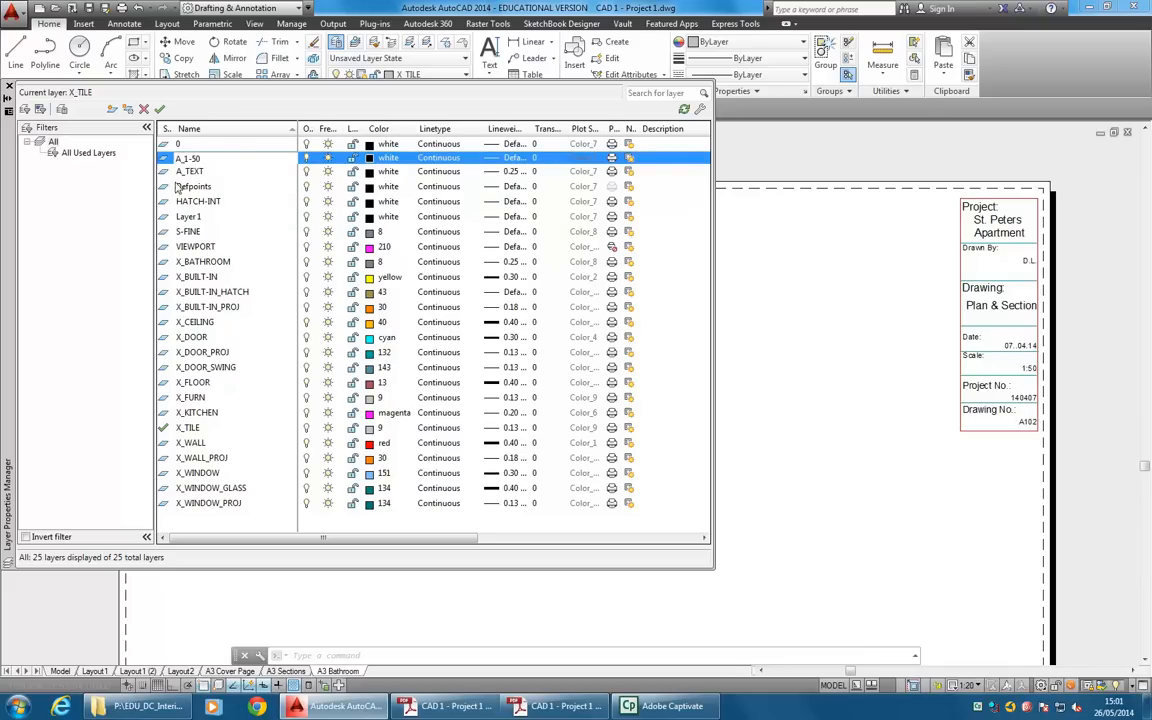
pyautogui.click(208, 160)
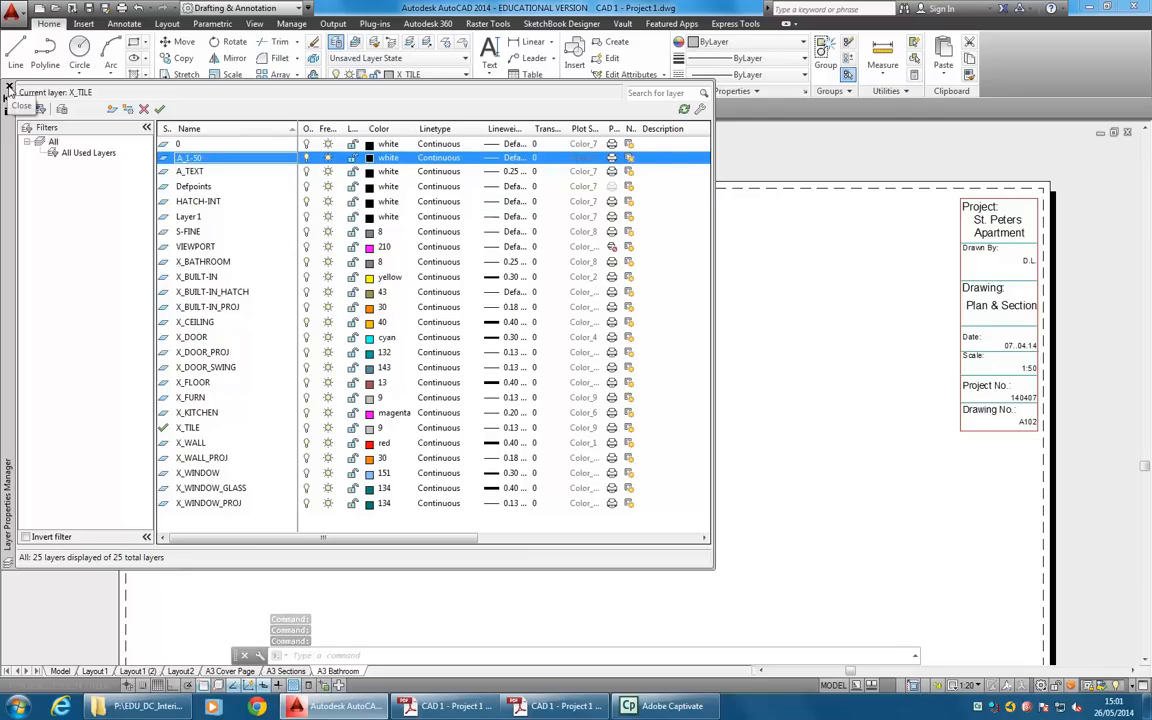
pyautogui.click(8, 89)
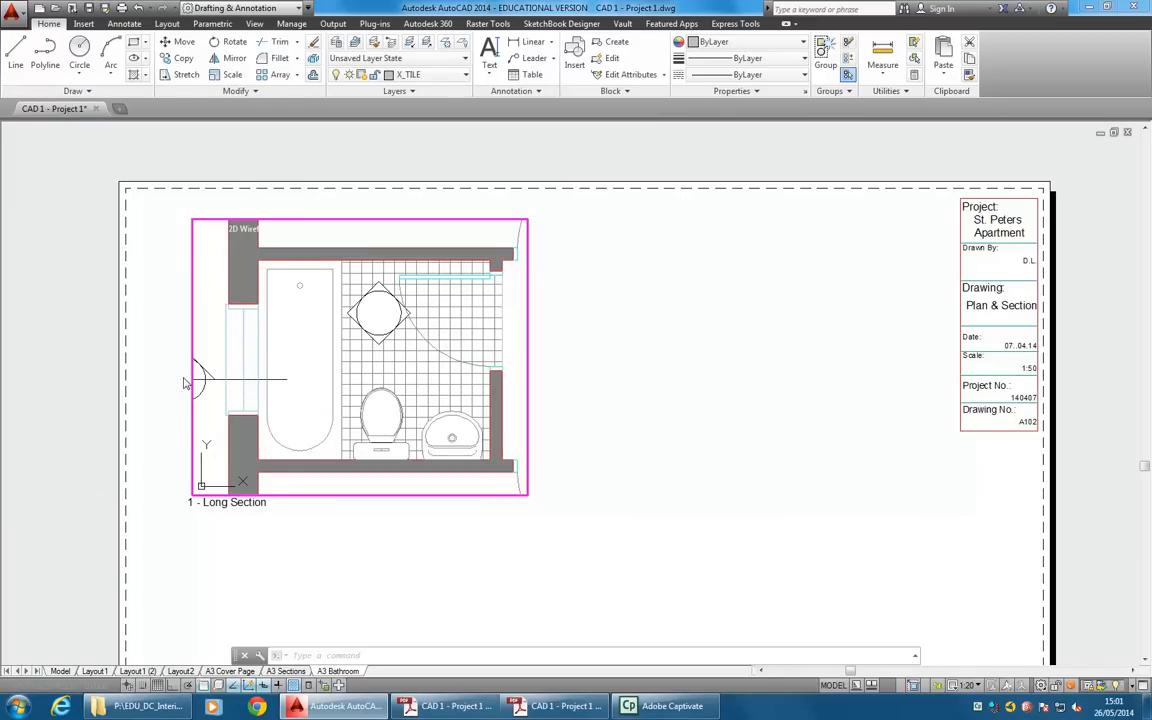
# Move the linework of the section marker outside the bathroom window to the A_1-50 layer.
pyautogui.moveTo(229, 391); pyautogui.dragTo(299, 389, button='middle')
pyautogui.click(283, 342)
pyautogui.click(206, 411)
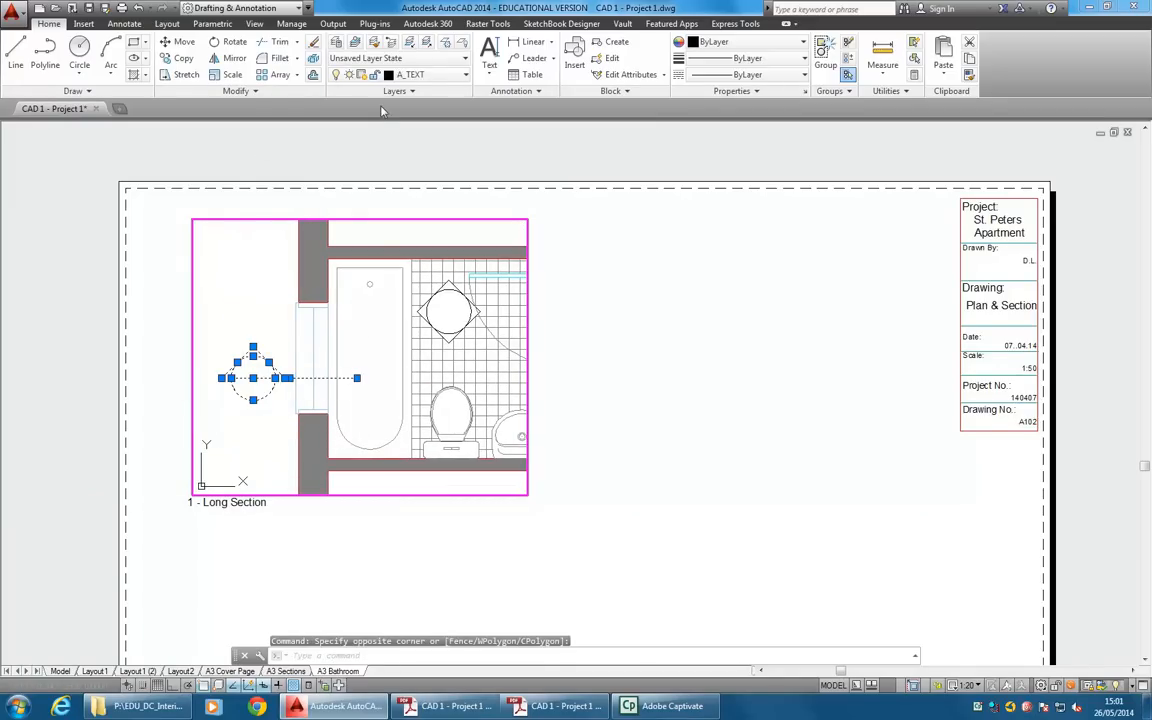
pyautogui.click(428, 75)
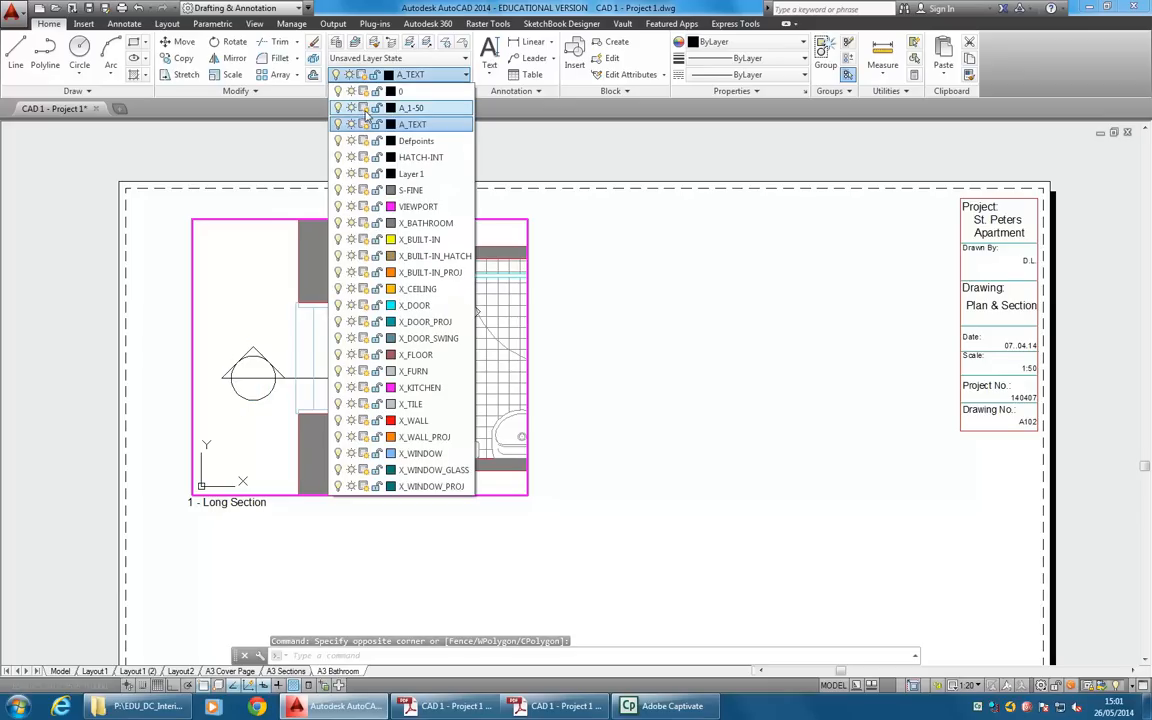
pyautogui.click(411, 107)
pyautogui.press('Escape')
pyautogui.press('Escape')
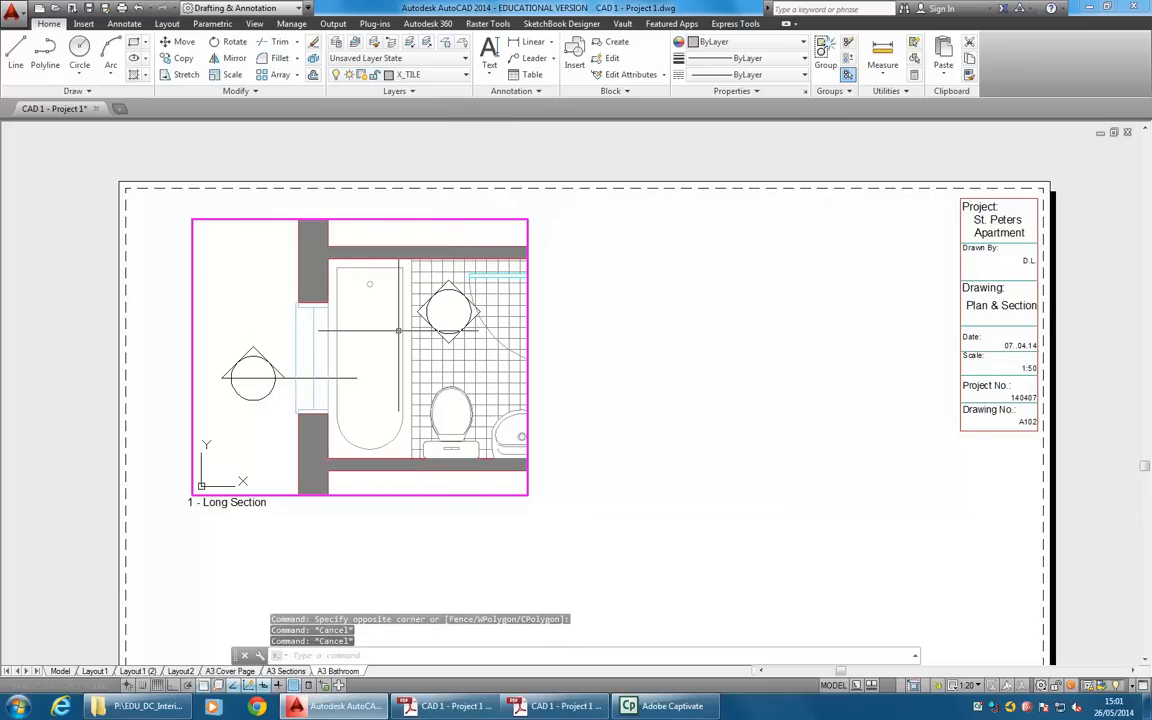
# Freeze the A_1-50 layer in the current viewport only and recentre the bathroom plan in the frame.
pyautogui.click(431, 77)
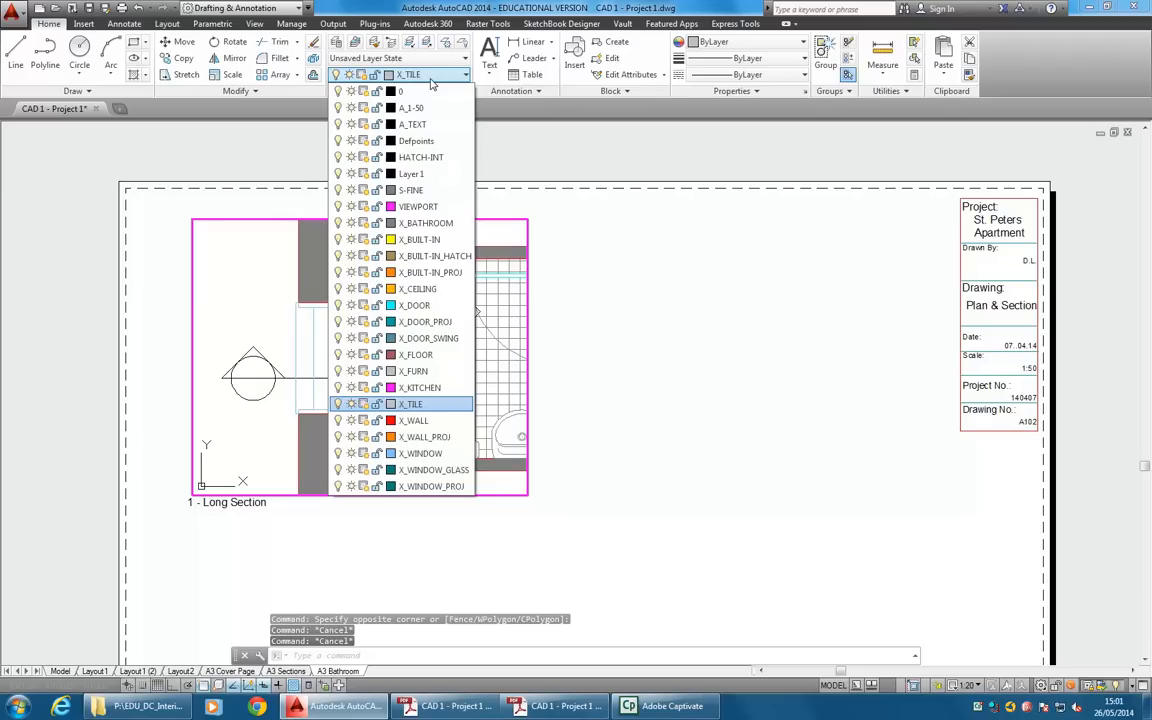
pyautogui.click(364, 112)
pyautogui.click(270, 372)
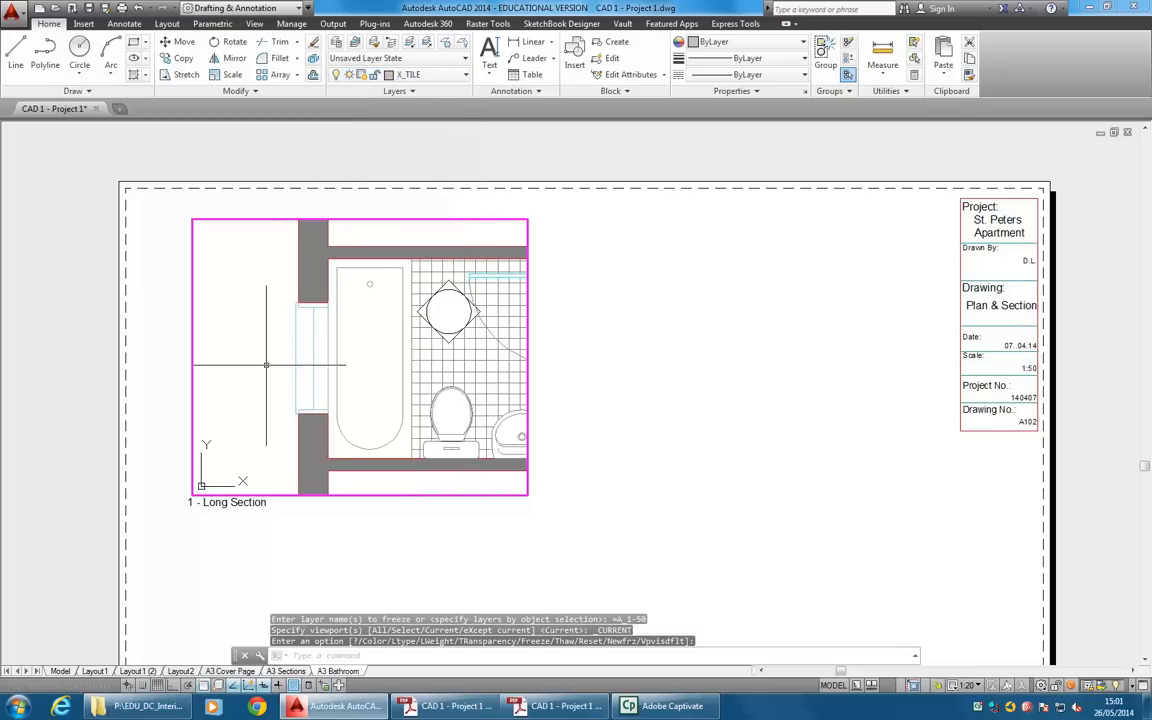
pyautogui.moveTo(371, 363); pyautogui.dragTo(294, 363, button='middle')
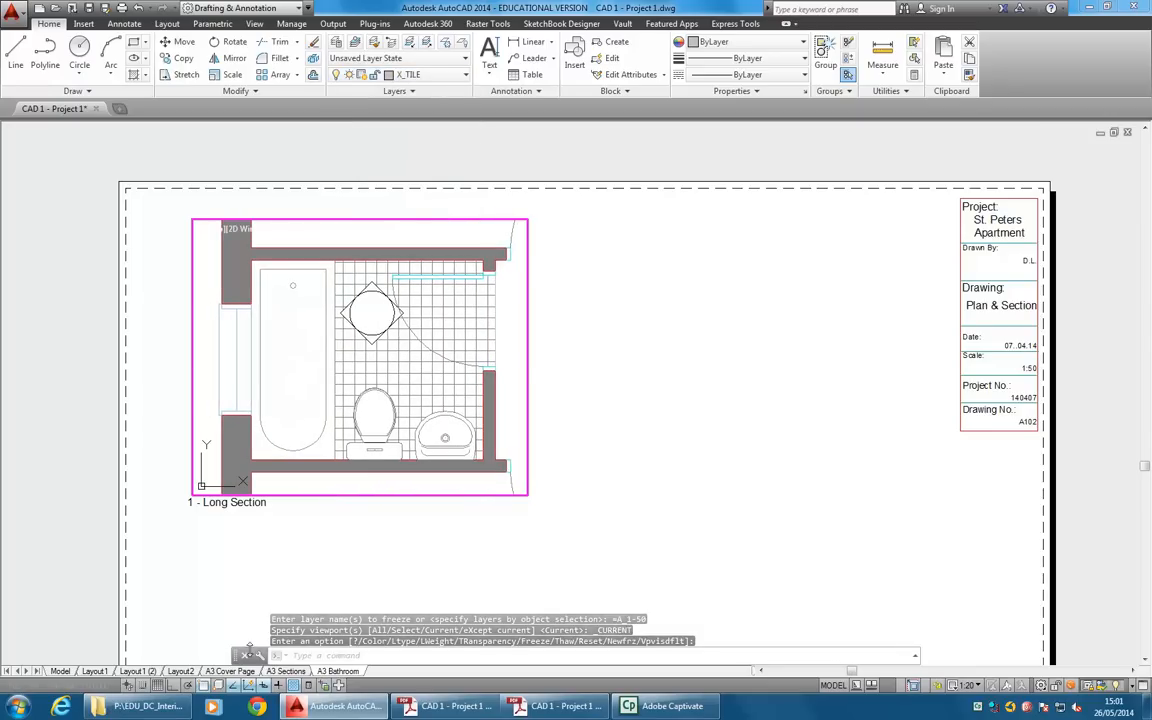
# Check the section marker beside the bathroom on the A3 Cover Page layout, and return to the A3 Bathroom layout.
pyautogui.click(229, 672)
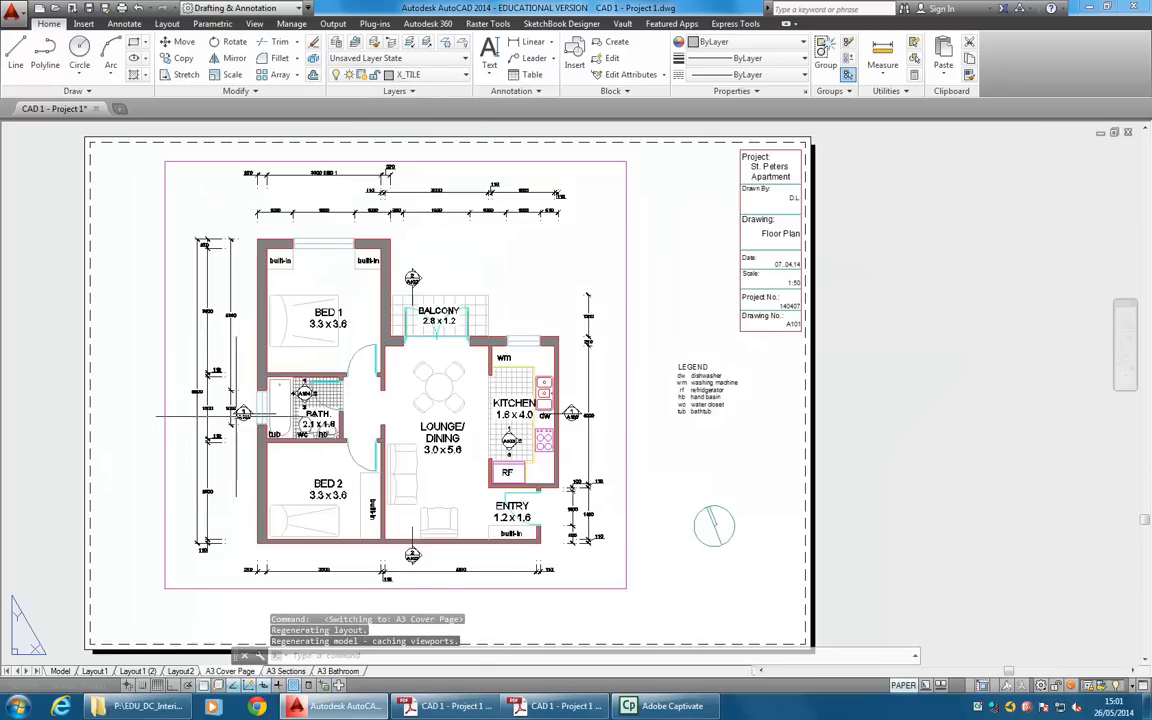
pyautogui.scroll(5, 184, 408)
pyautogui.scroll(2, 340, 395)
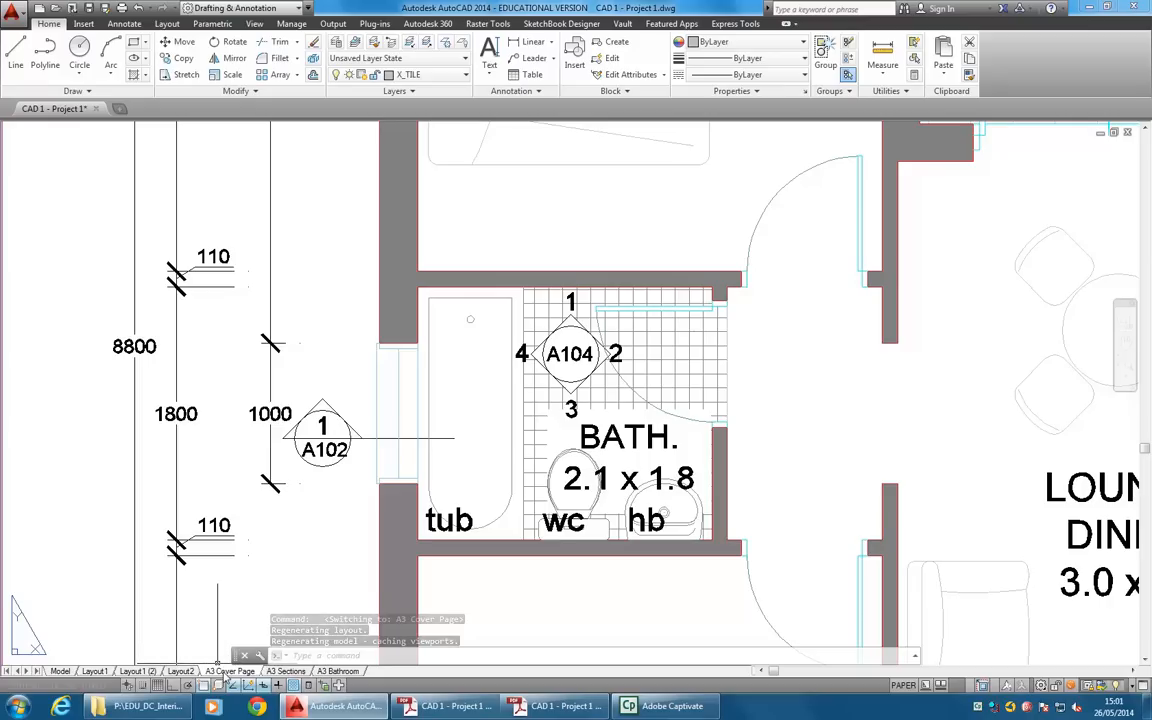
pyautogui.click(330, 671)
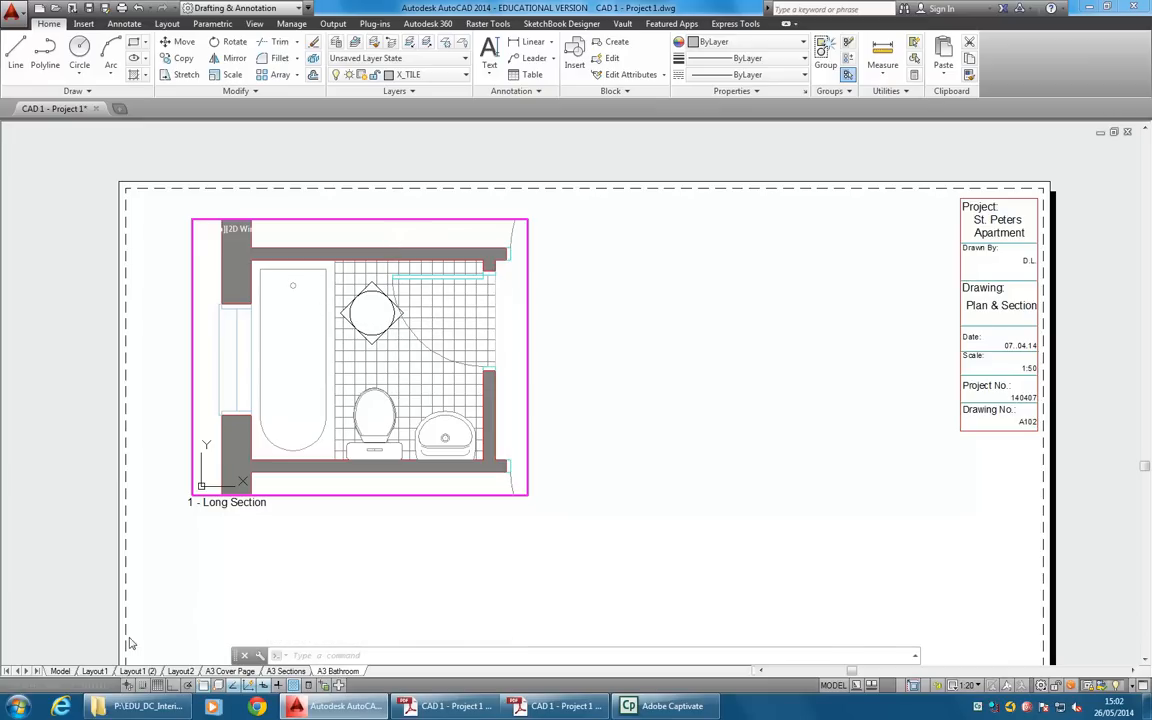
# Switch to model space and examine the bathroom's A104 elevation marker.
pyautogui.click(60, 671)
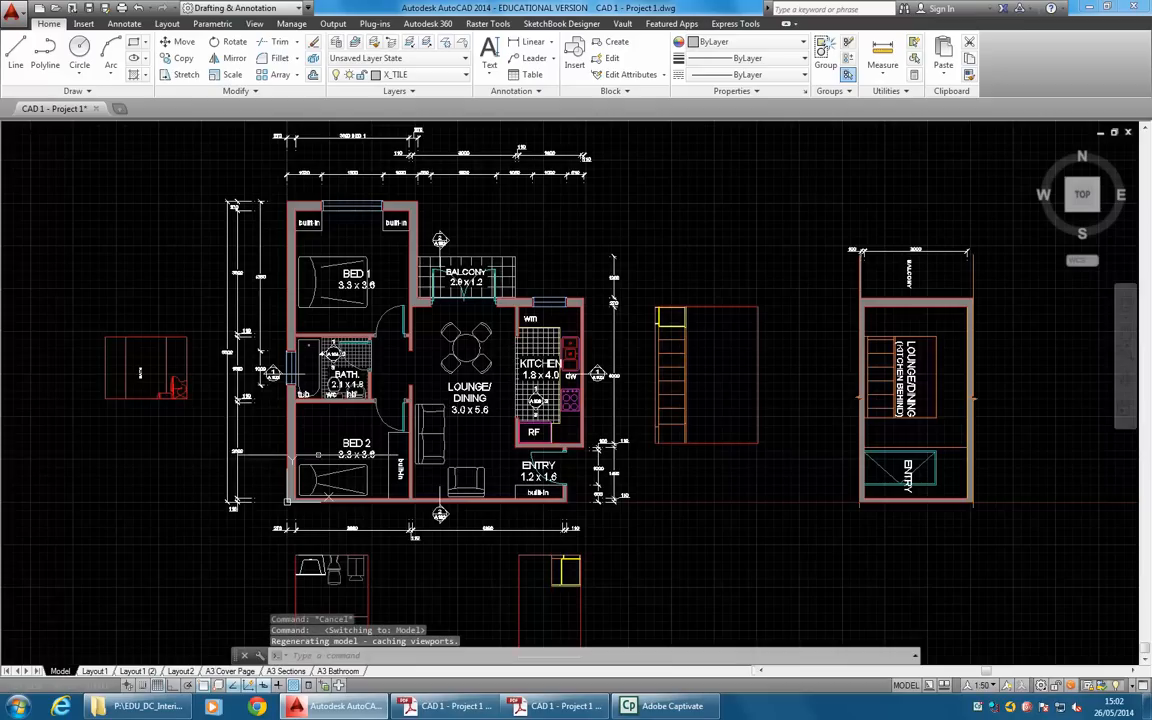
pyautogui.scroll(3, 293, 370)
pyautogui.scroll(4, 370, 381)
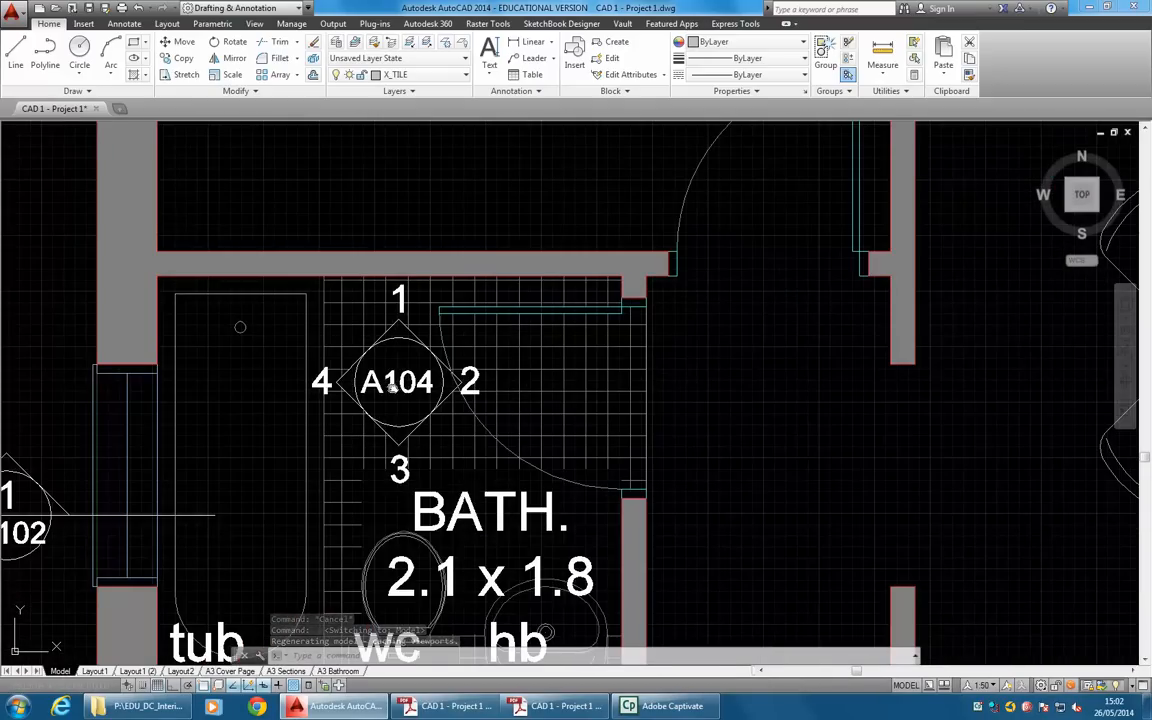
pyautogui.scroll(1, 399, 387)
pyautogui.scroll(2, 405, 390)
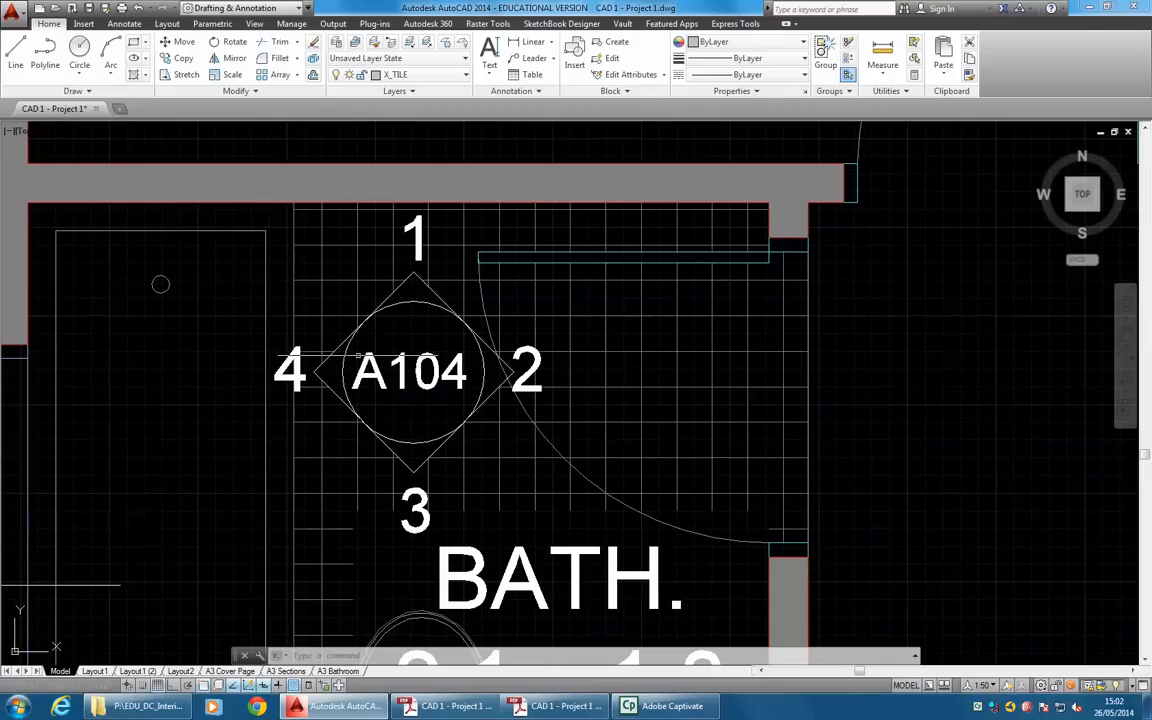
pyautogui.scroll(-2, 338, 358)
pyautogui.scroll(-3, 338, 358)
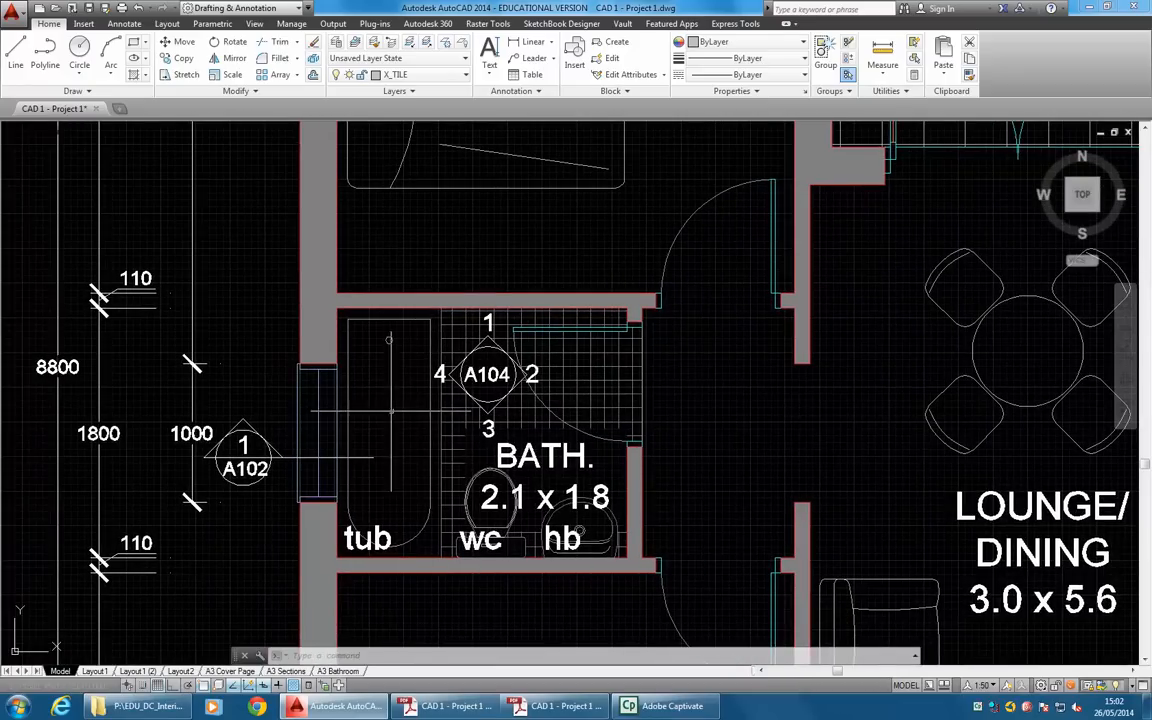
pyautogui.write('o')
pyautogui.press('Return')
pyautogui.press('Escape')
# Copy the bathroom's complete A104 elevation marker with its numbers to the empty area between the red bath elevation and the dimension lines.
pyautogui.write('co')
pyautogui.press('Return')
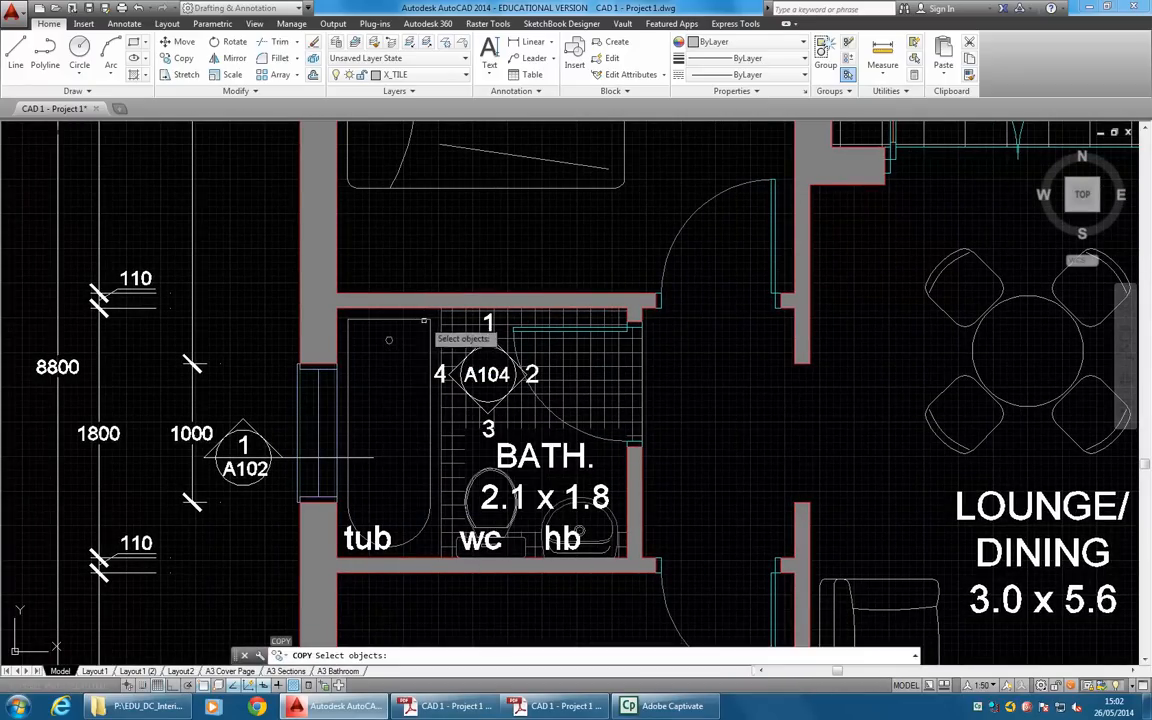
pyautogui.scroll(2, 428, 325)
pyautogui.click(524, 322)
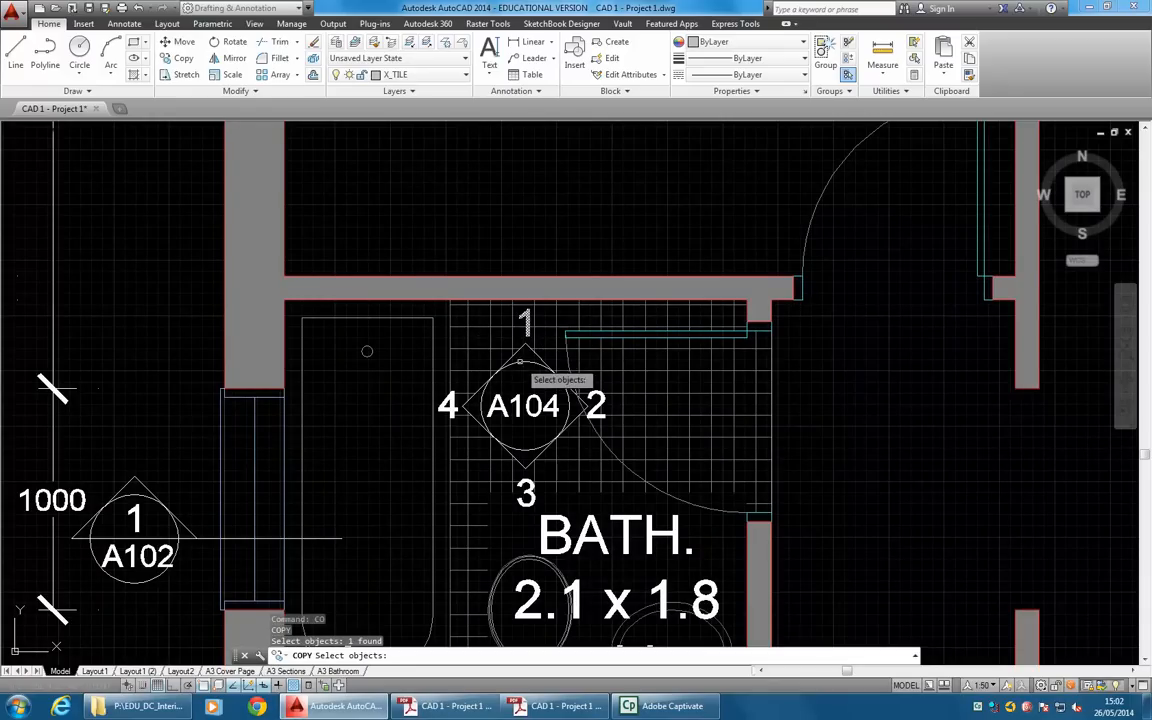
pyautogui.click(524, 341)
pyautogui.click(522, 350)
pyautogui.click(536, 355)
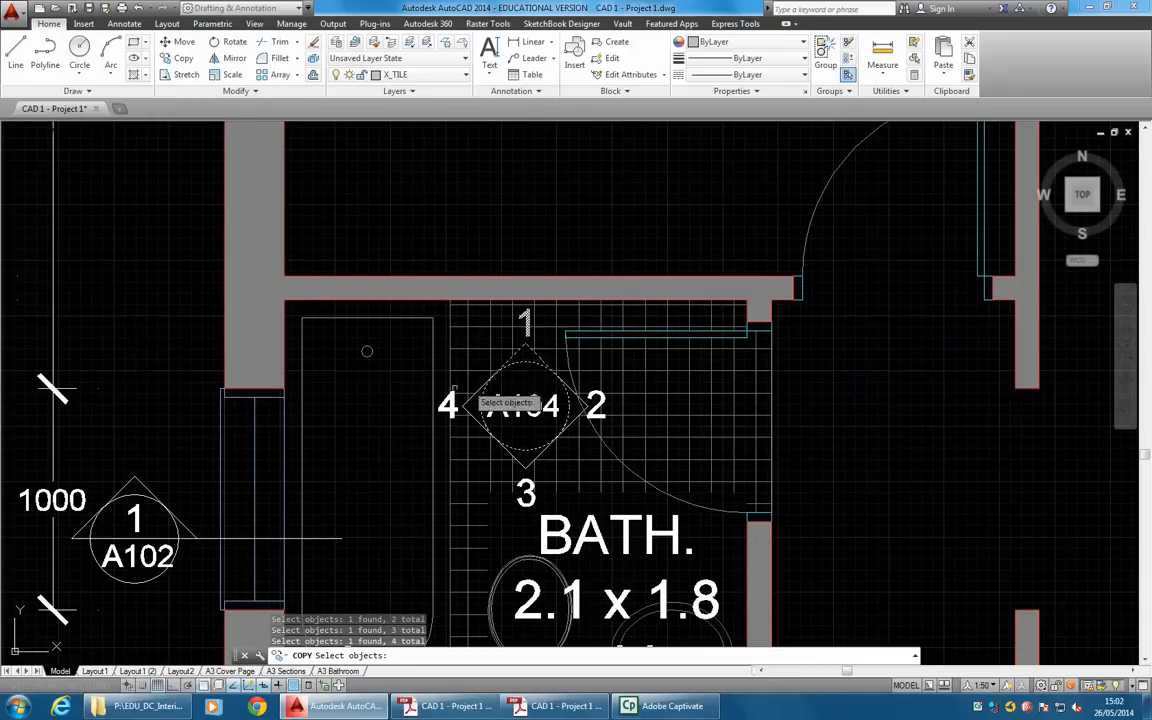
pyautogui.click(455, 412)
pyautogui.click(490, 409)
pyautogui.click(518, 483)
pyautogui.click(529, 464)
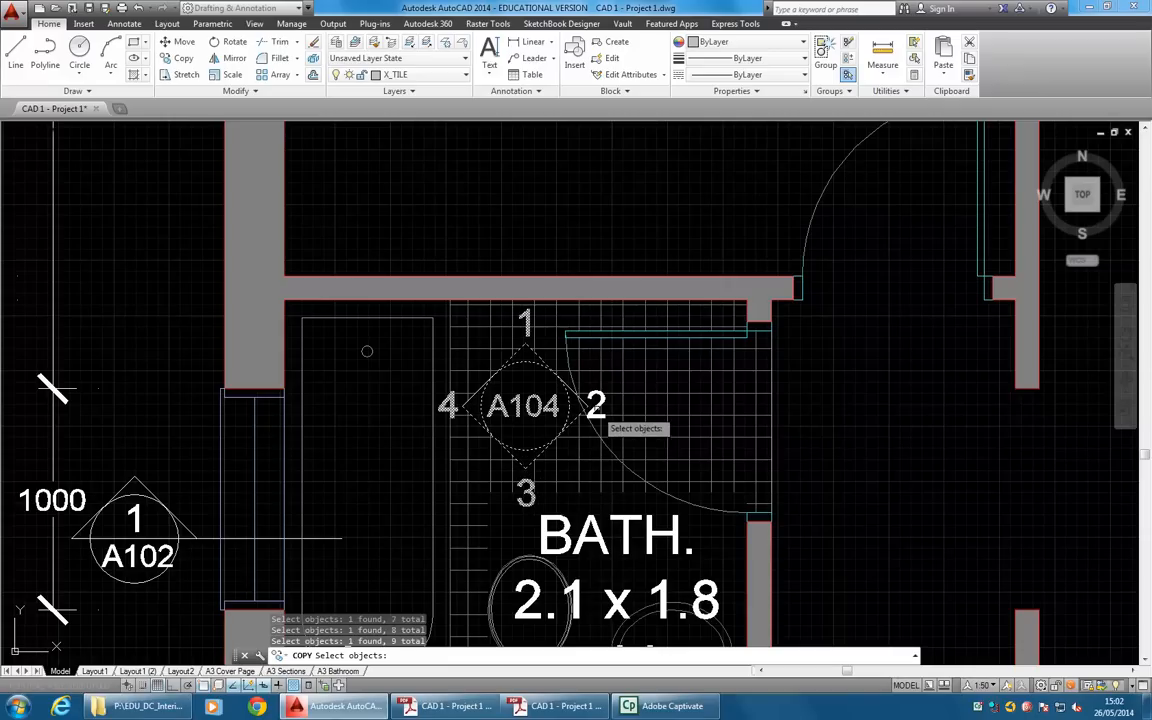
pyautogui.click(548, 361)
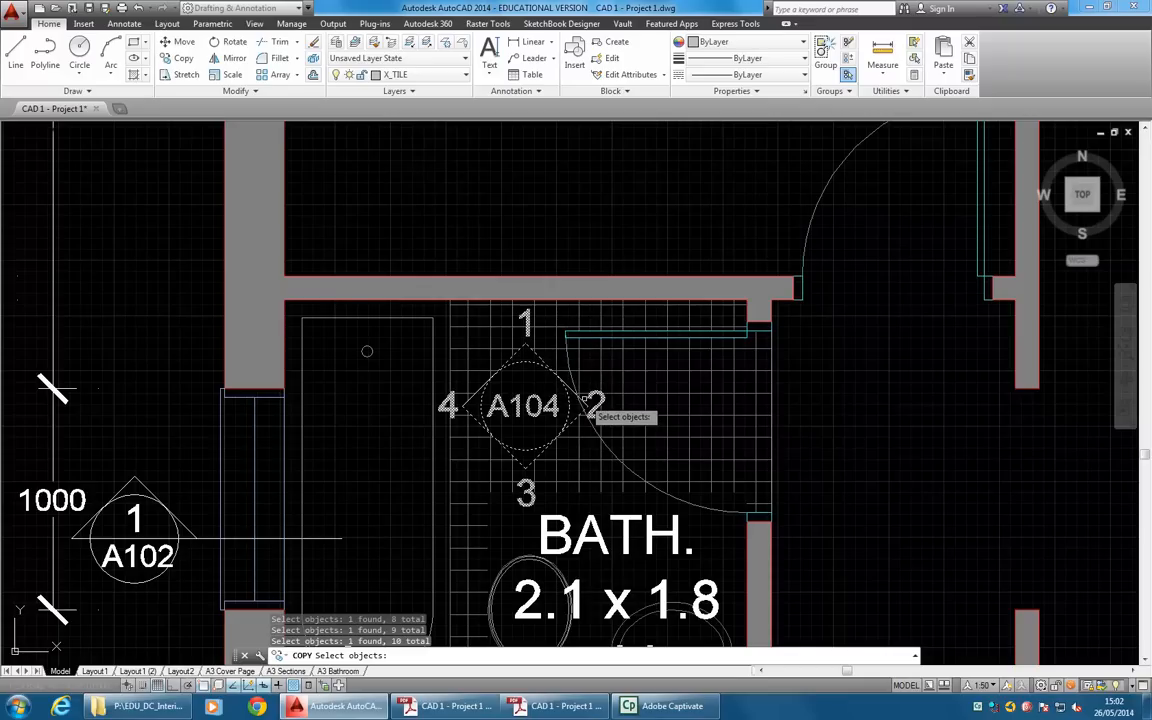
pyautogui.click(585, 401)
pyautogui.click(476, 391)
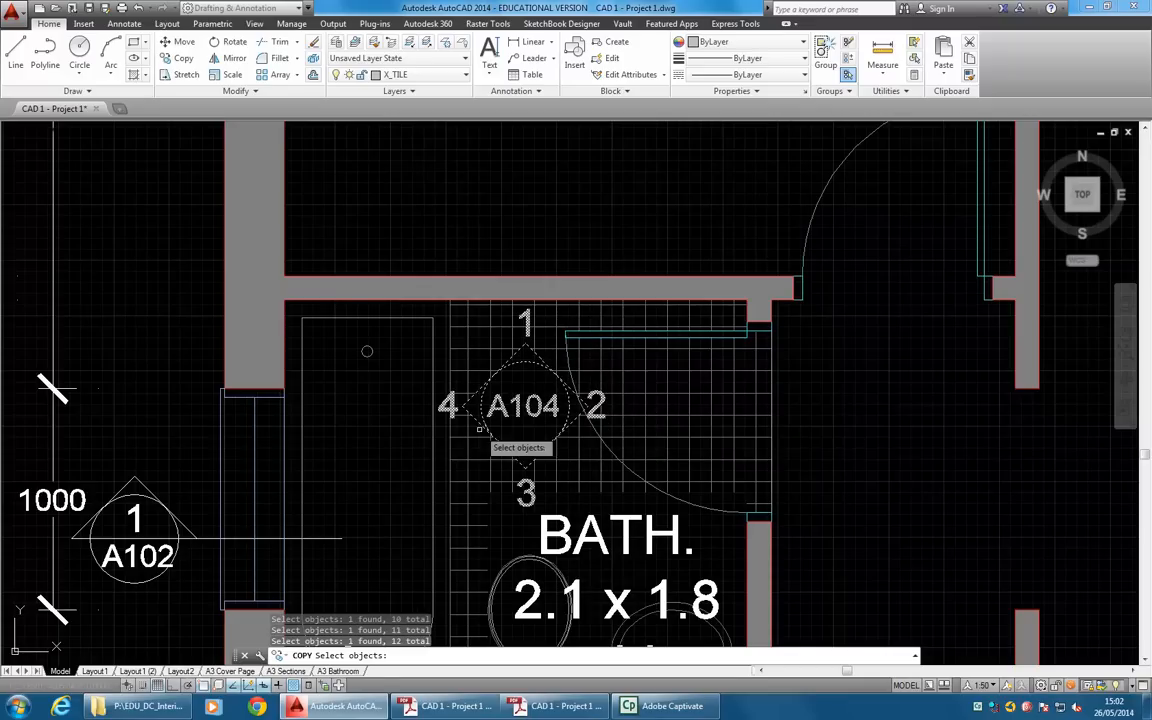
pyautogui.scroll(-3, 515, 440)
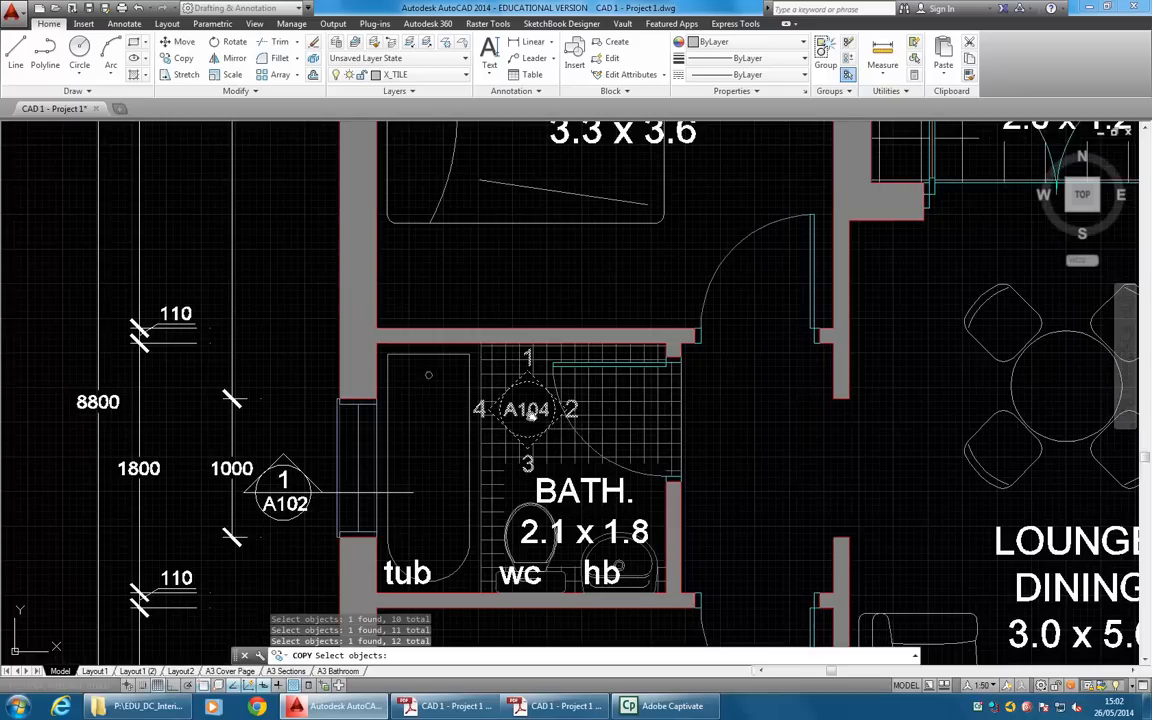
pyautogui.scroll(-2, 540, 410)
pyautogui.press('Return')
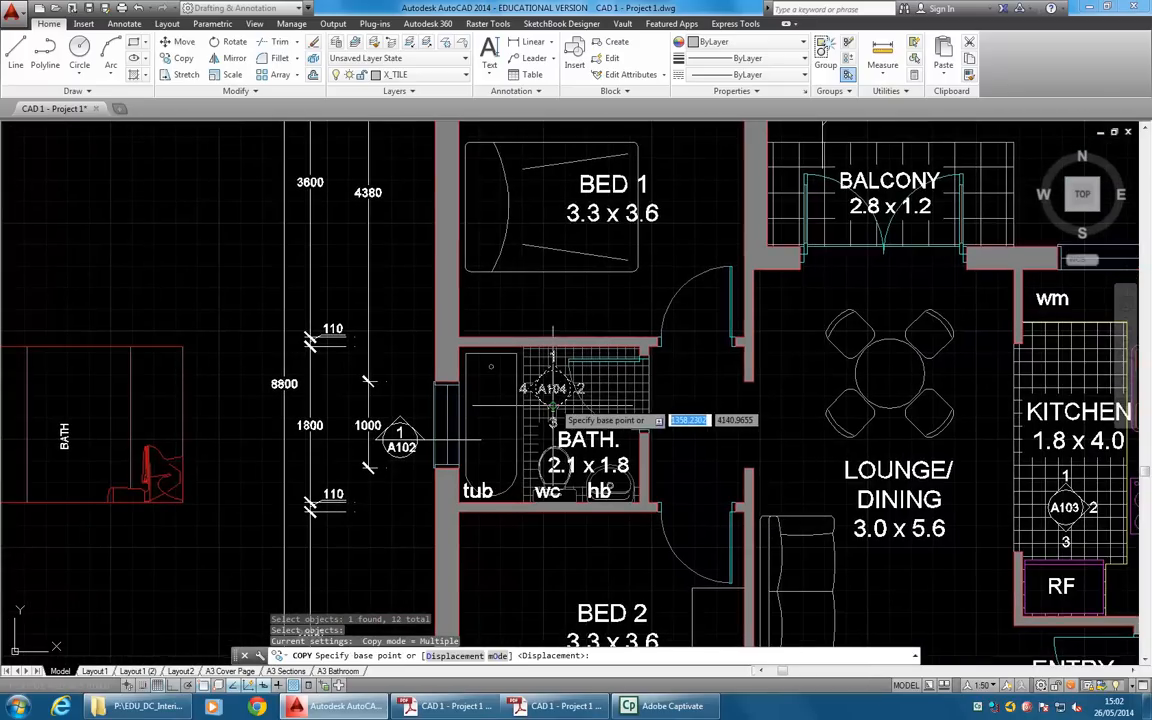
pyautogui.click(552, 392)
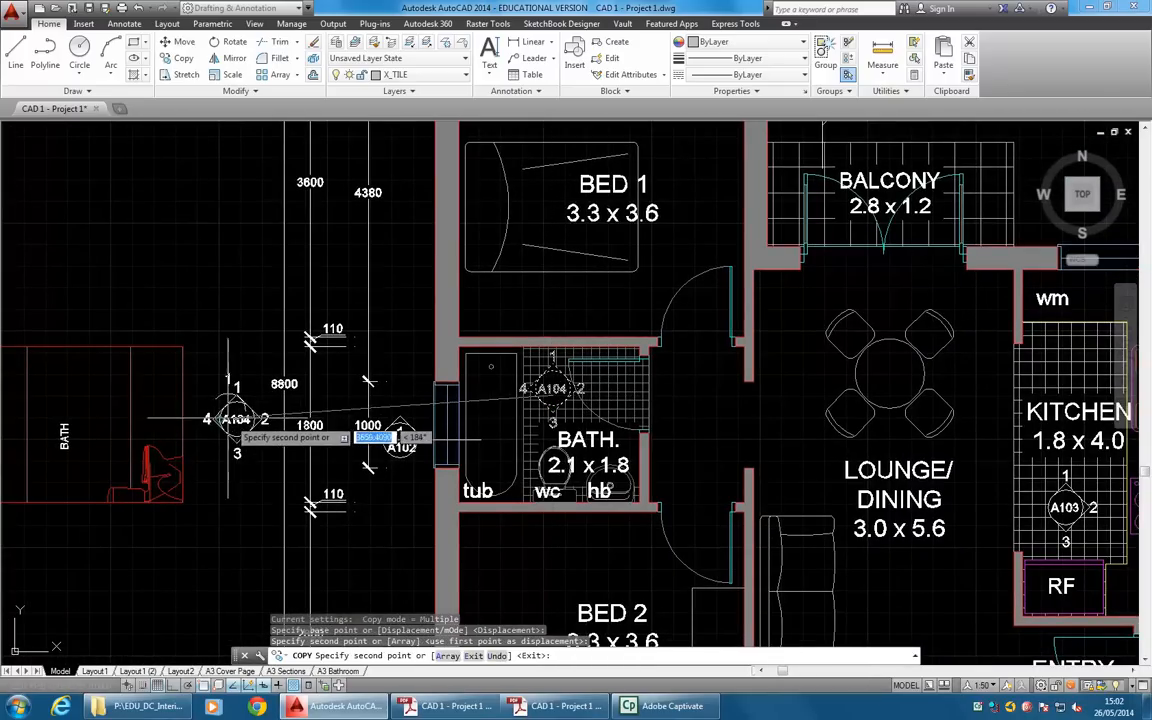
pyautogui.click(237, 417)
pyautogui.press('Escape')
# Scale the copied A104 marker by a factor of 2/5 about its centre.
pyautogui.scroll(2, 188, 410)
pyautogui.scroll(3, 200, 415)
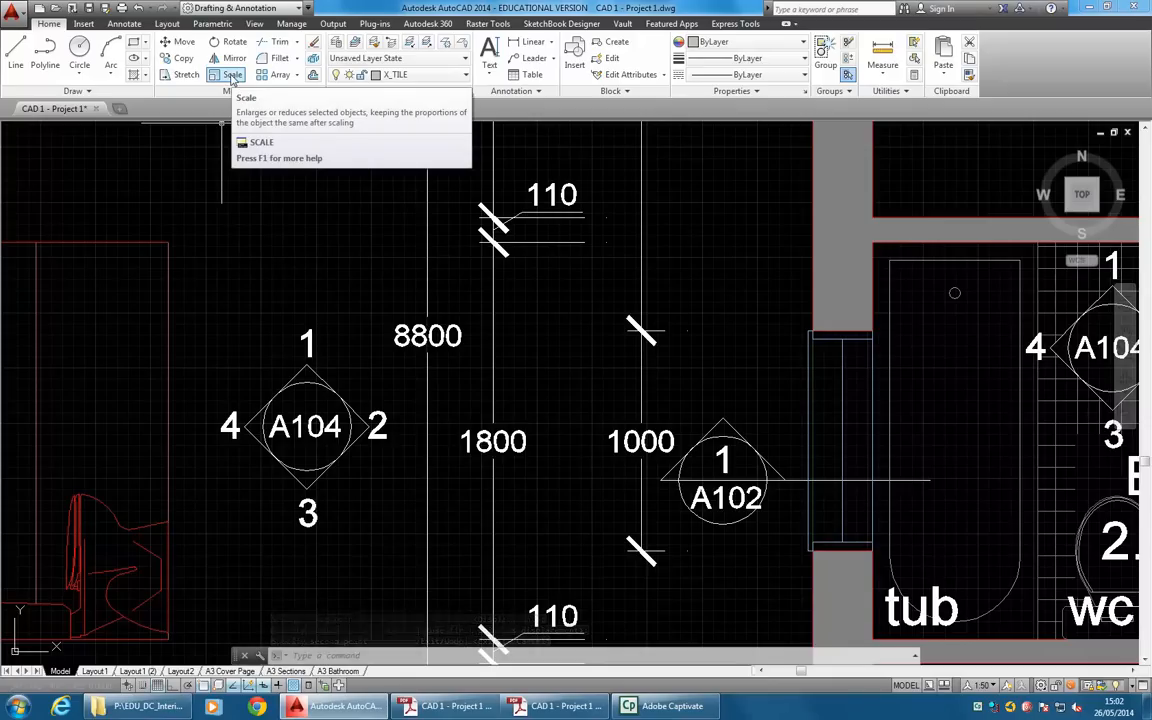
pyautogui.click(232, 76)
pyautogui.click(380, 308)
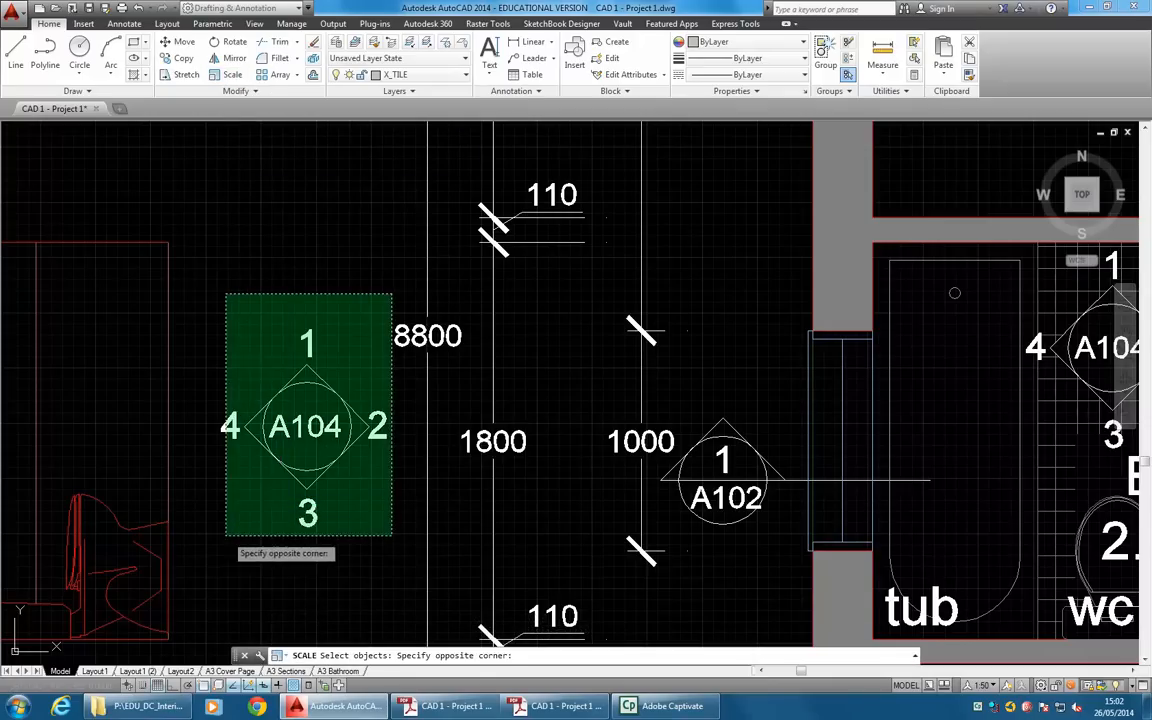
pyautogui.click(225, 552)
pyautogui.press('Return')
pyautogui.scroll(2, 288, 418)
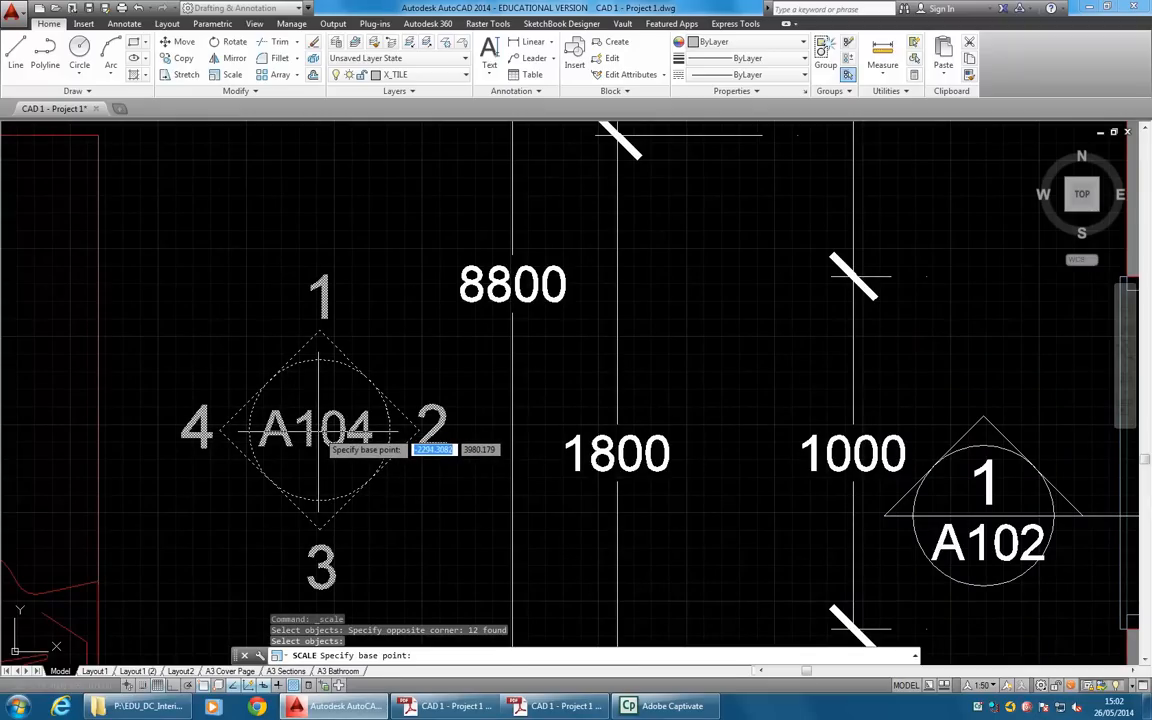
pyautogui.click(319, 430)
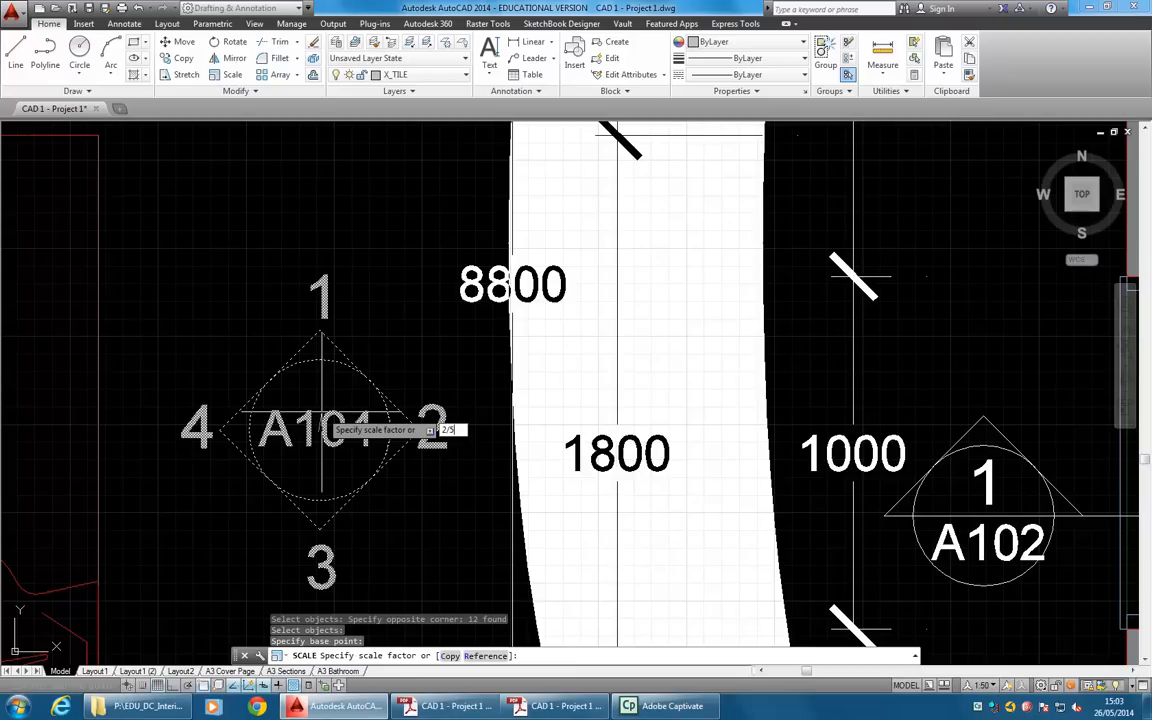
pyautogui.press('Return')
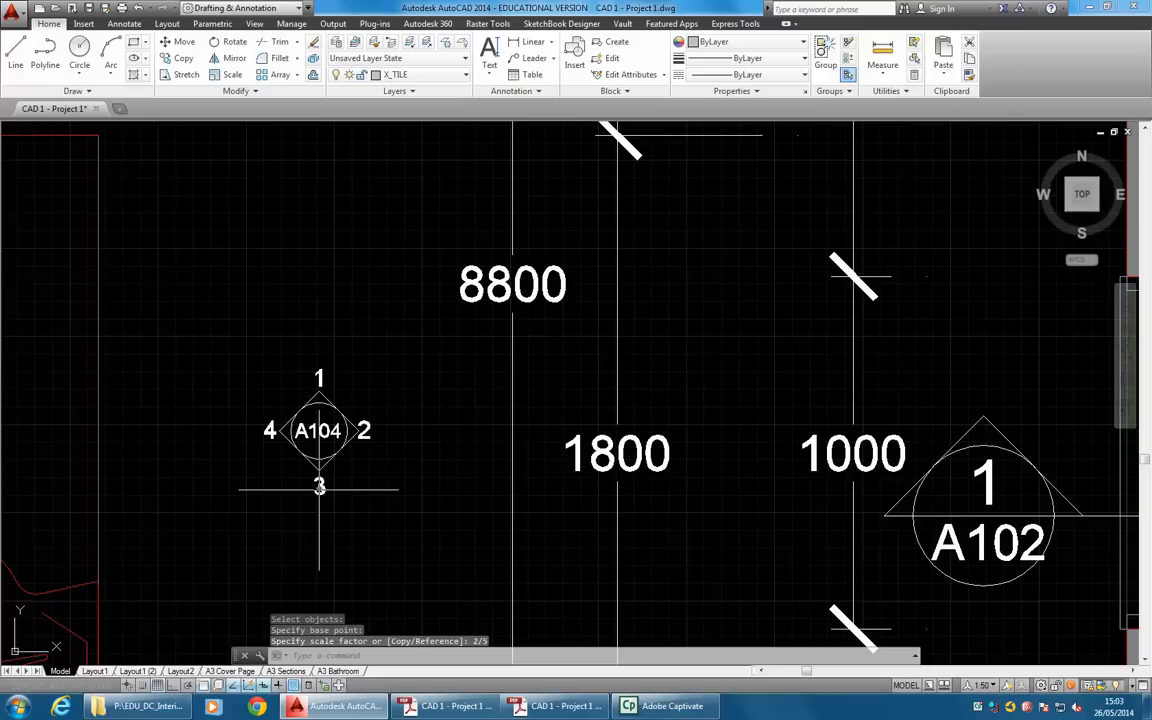
# Check the scaled marker copy in the viewport of the A3 Bathroom layout.
pyautogui.moveTo(345, 429); pyautogui.dragTo(317, 400, button='middle')
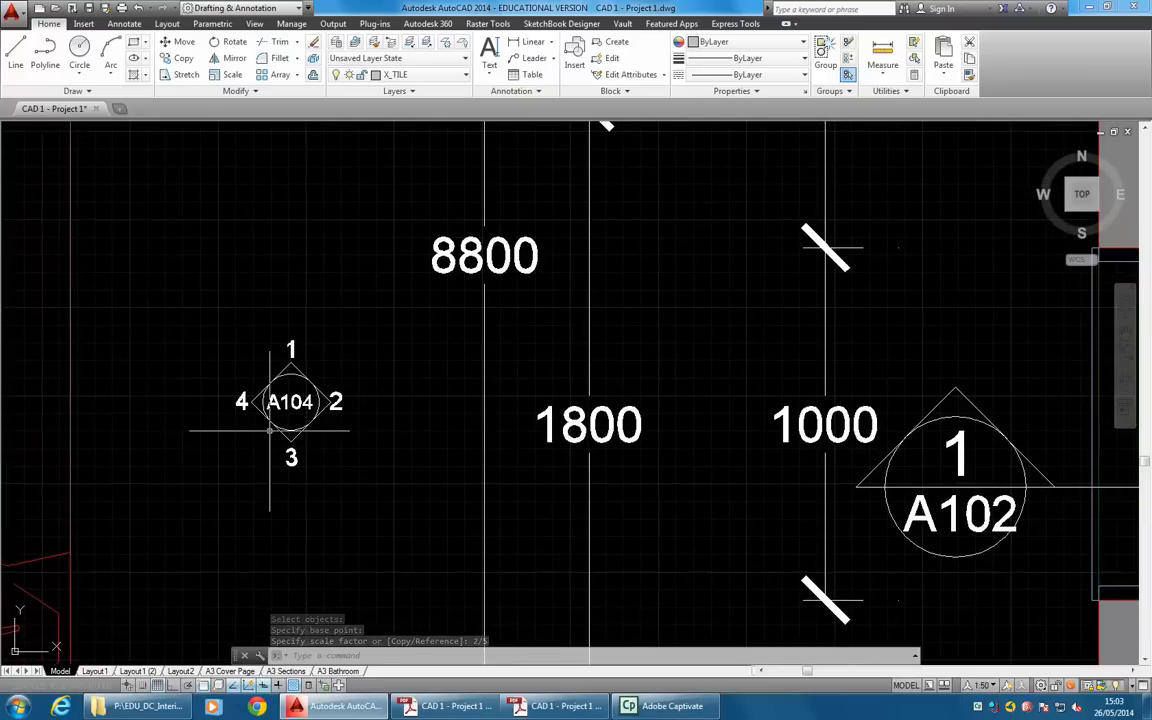
pyautogui.scroll(-4, 270, 433)
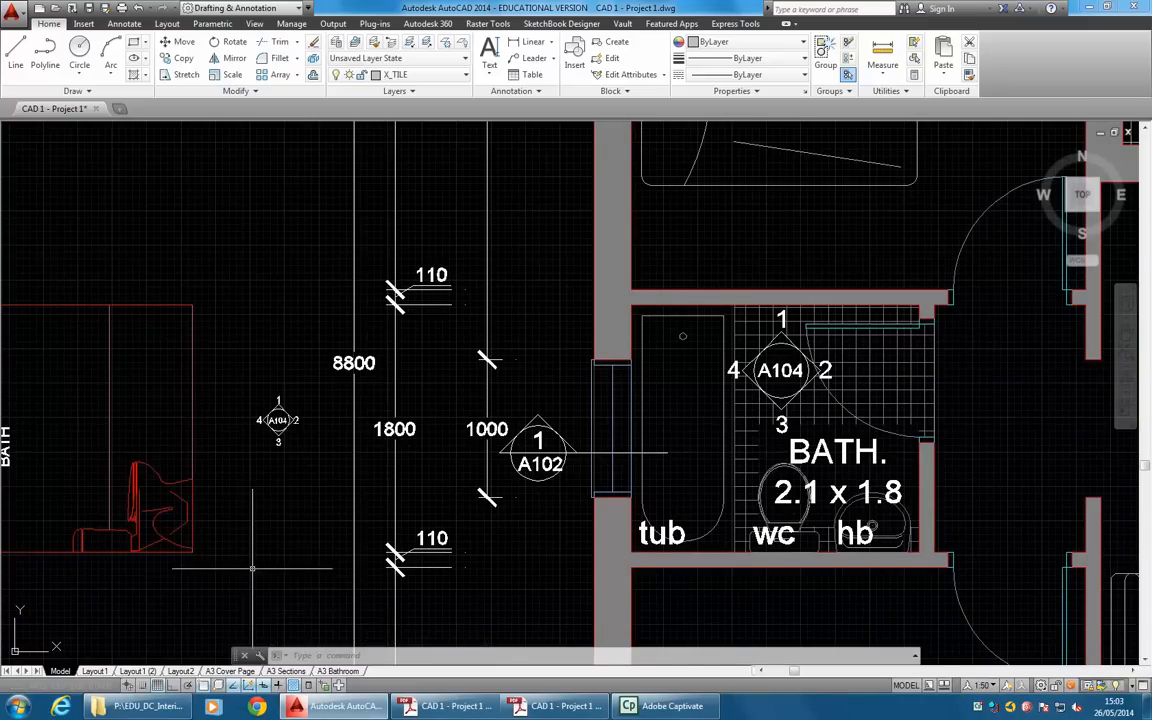
pyautogui.click(338, 671)
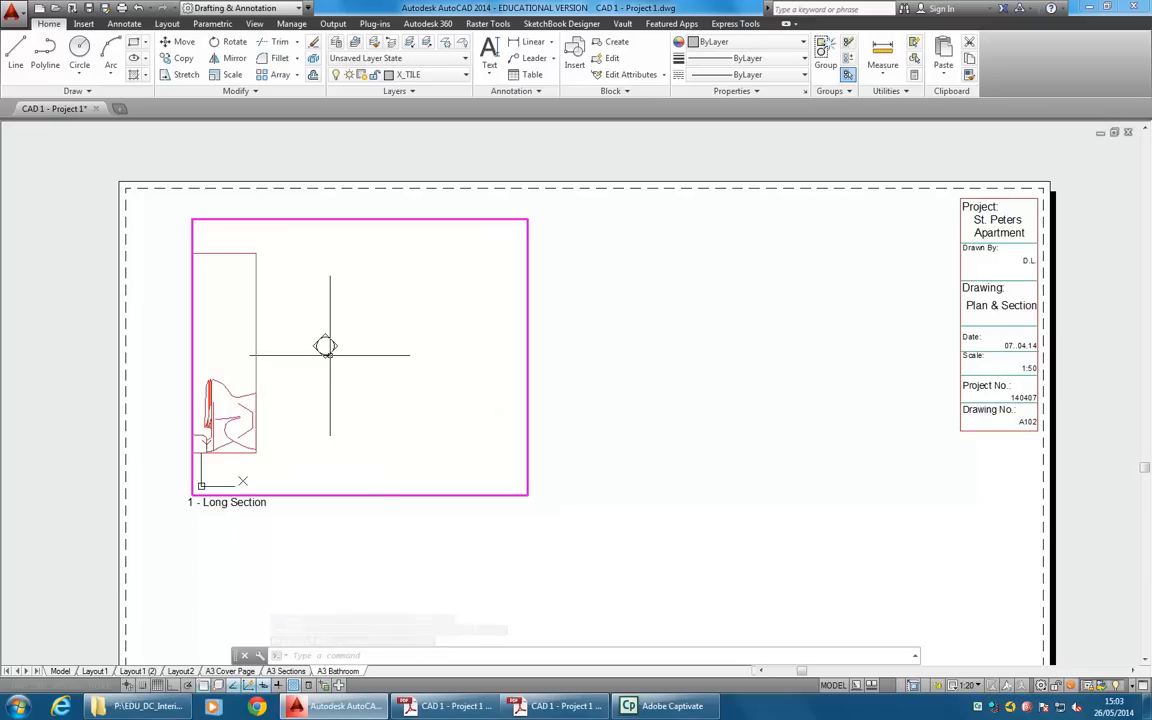
# Add the 1:20 annotation scale to all five texts of the scaled A104 marker copy in model space.
pyautogui.click(60, 671)
pyautogui.scroll(5, 275, 405)
pyautogui.click(331, 352)
pyautogui.click(257, 442)
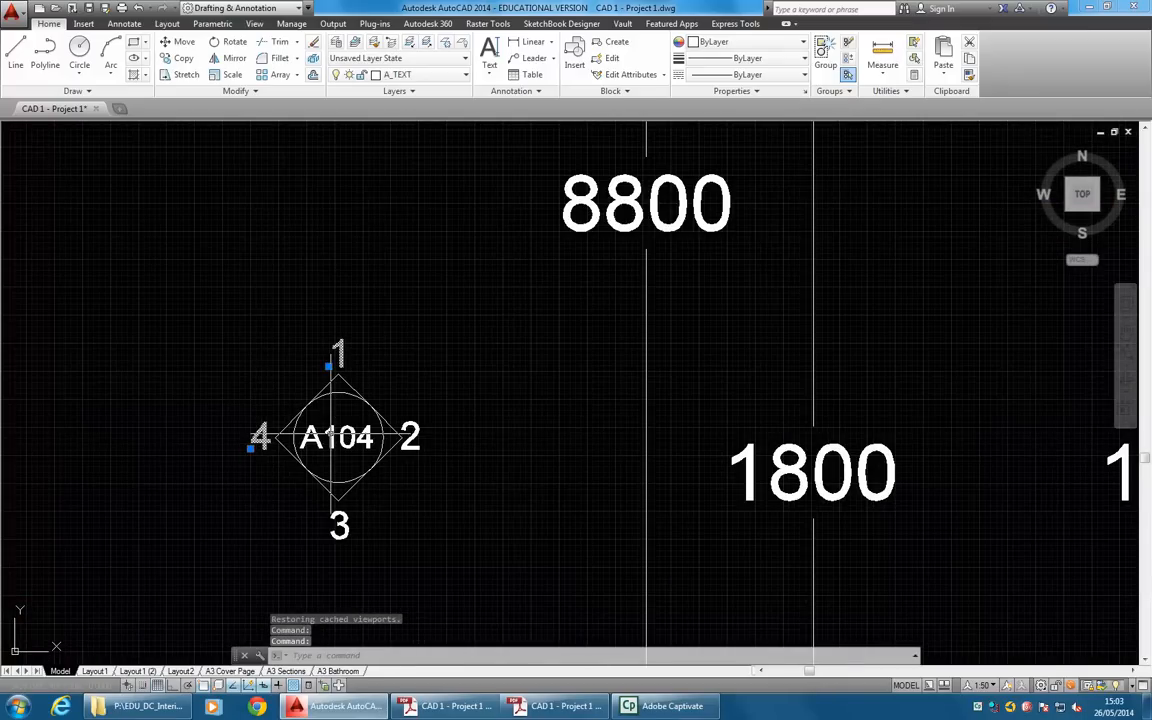
pyautogui.click(337, 530)
pyautogui.click(409, 437)
pyautogui.rightClick(409, 316)
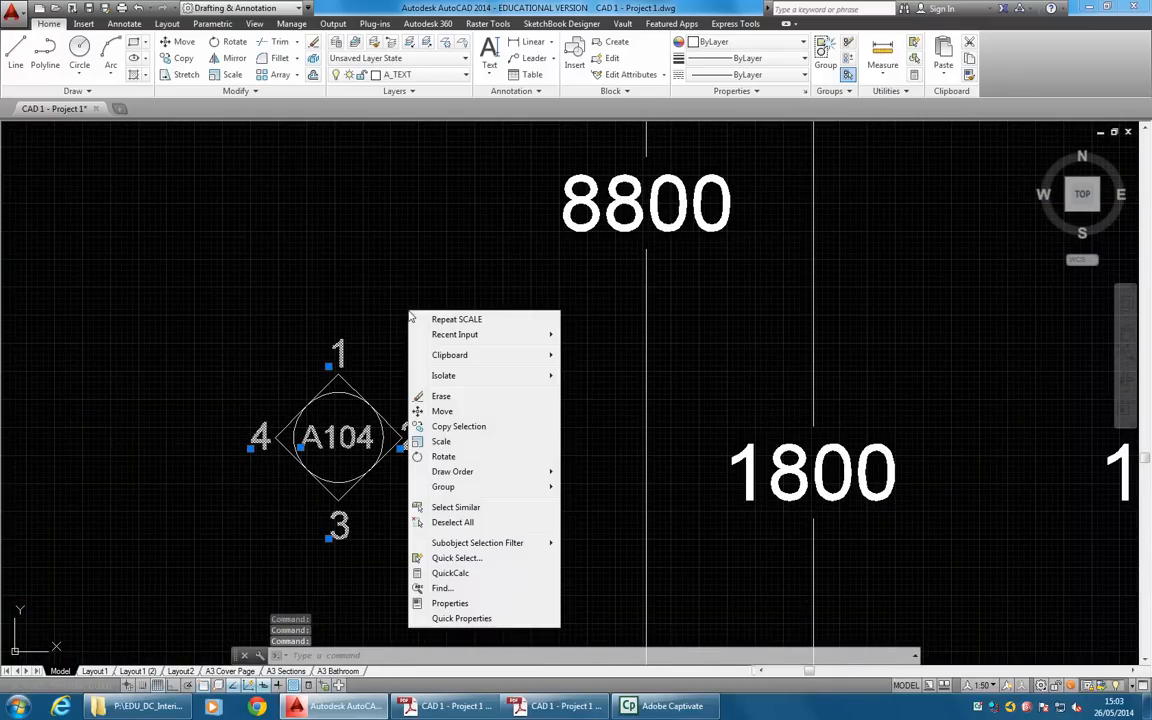
pyautogui.click(449, 603)
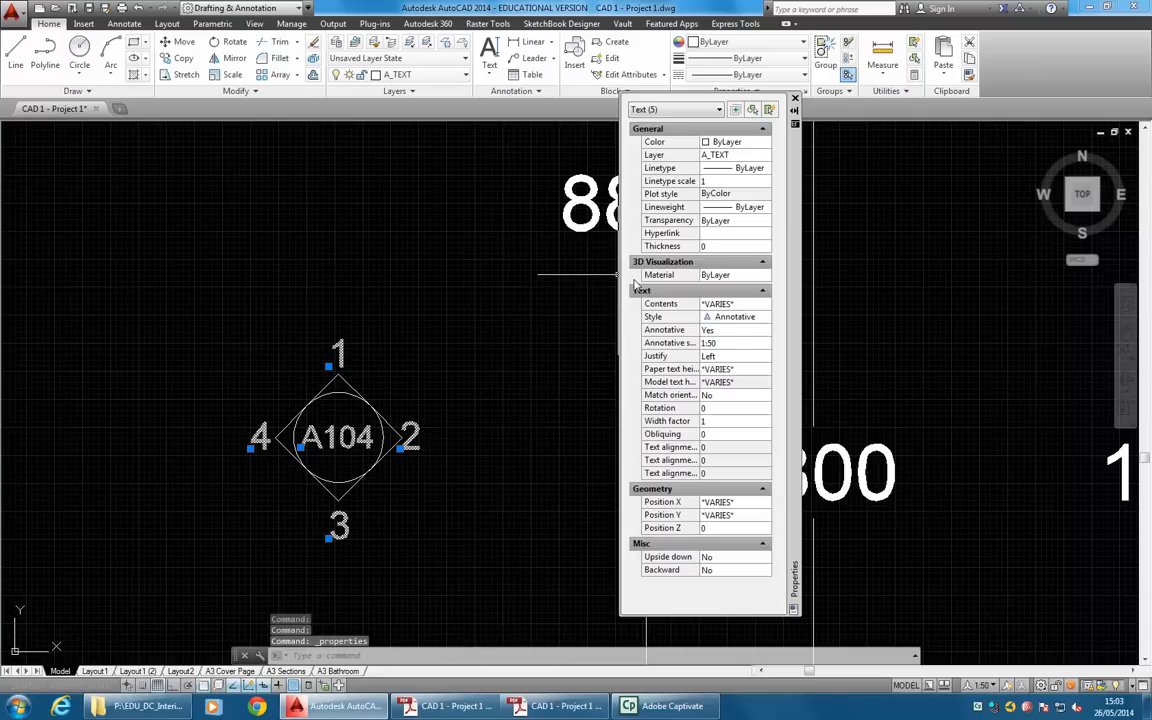
pyautogui.click(721, 345)
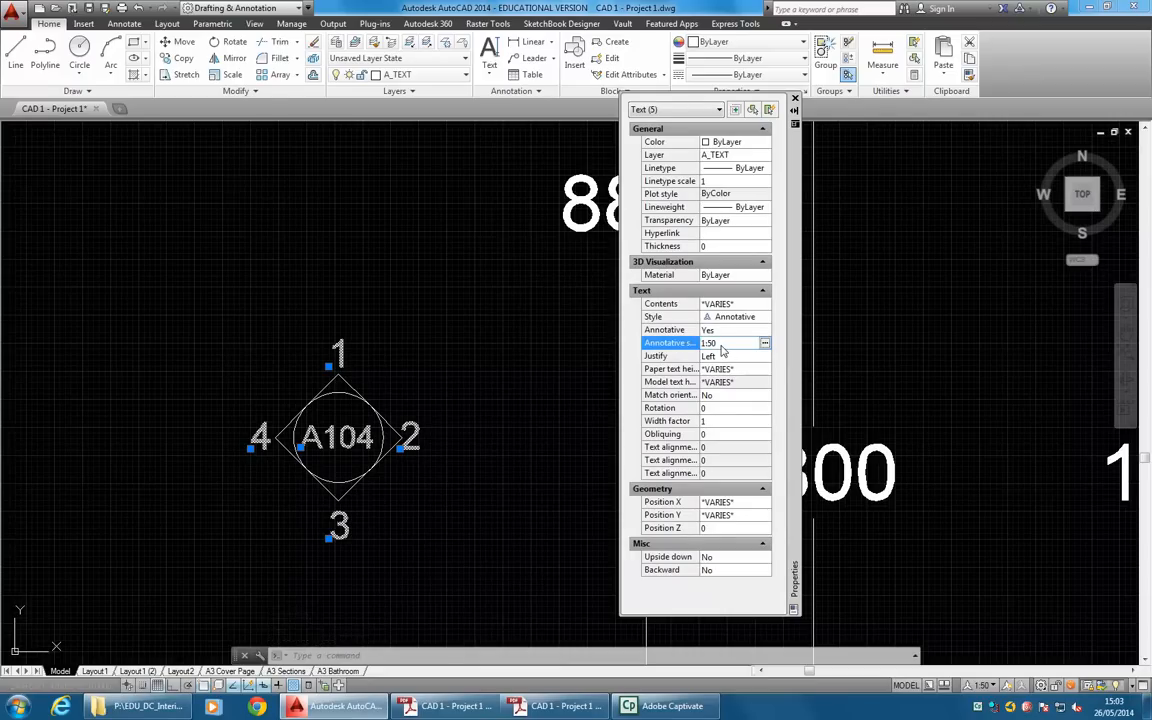
pyautogui.click(764, 343)
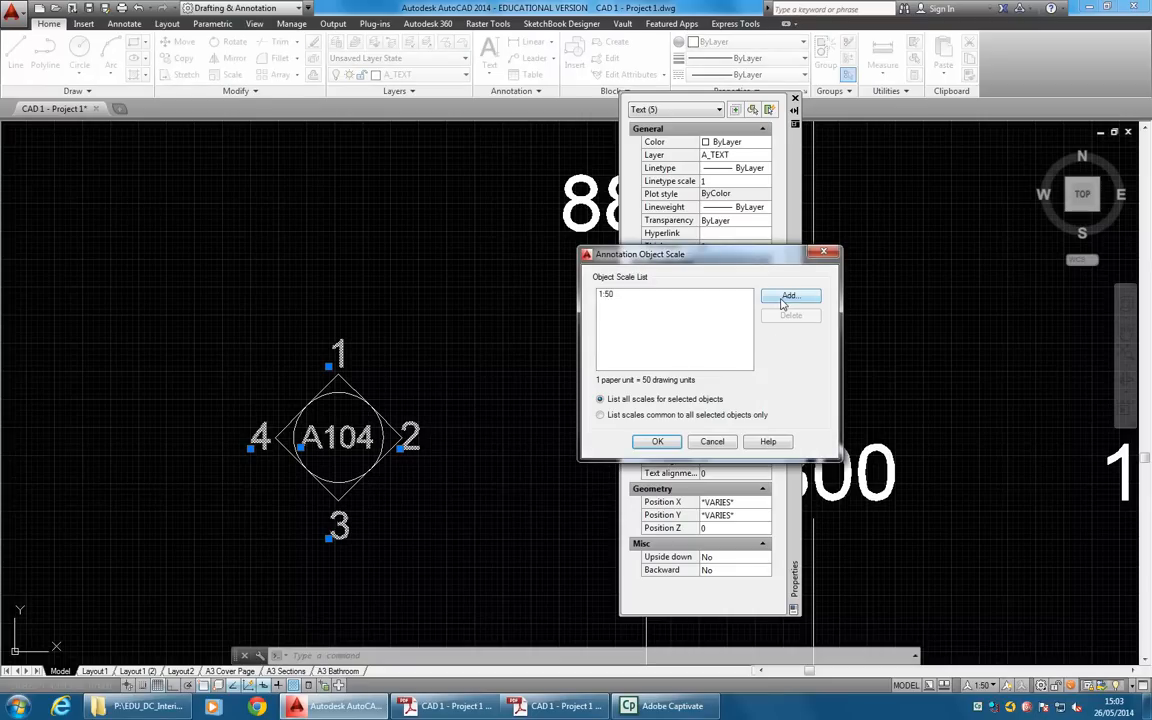
pyautogui.click(788, 297)
pyautogui.click(645, 360)
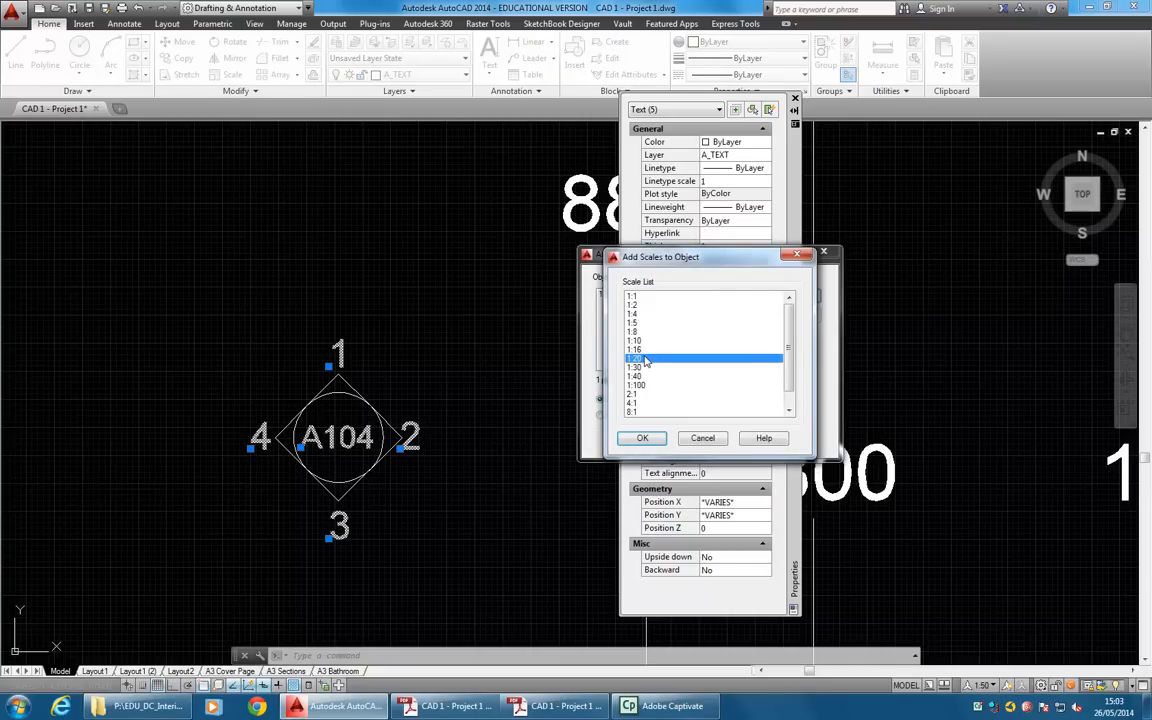
pyautogui.click(643, 440)
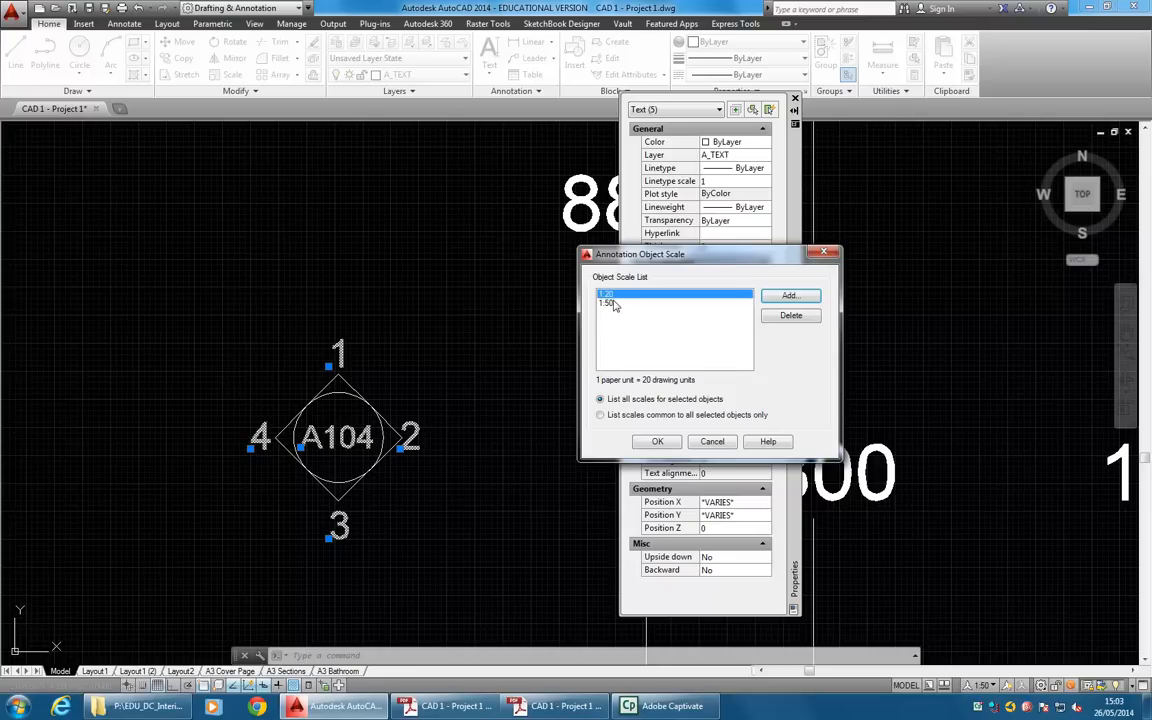
# Remove the 1:50 annotation scale from the marker copy's five texts and clear the selection.
pyautogui.click(615, 304)
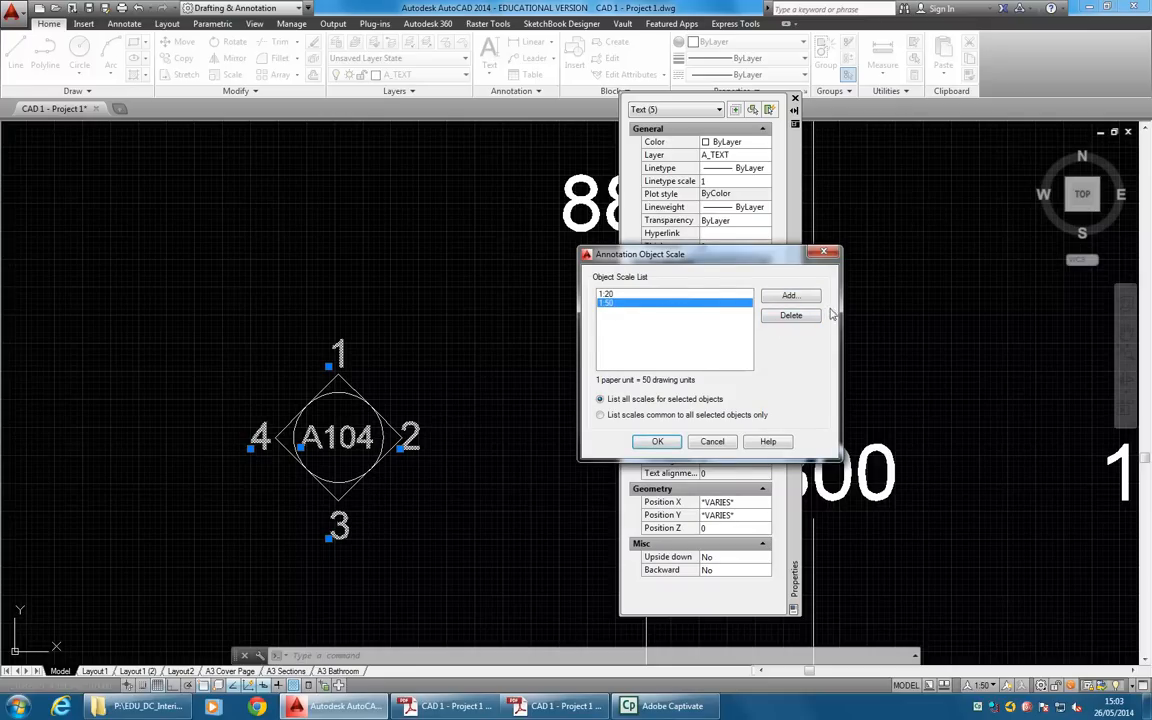
pyautogui.click(790, 315)
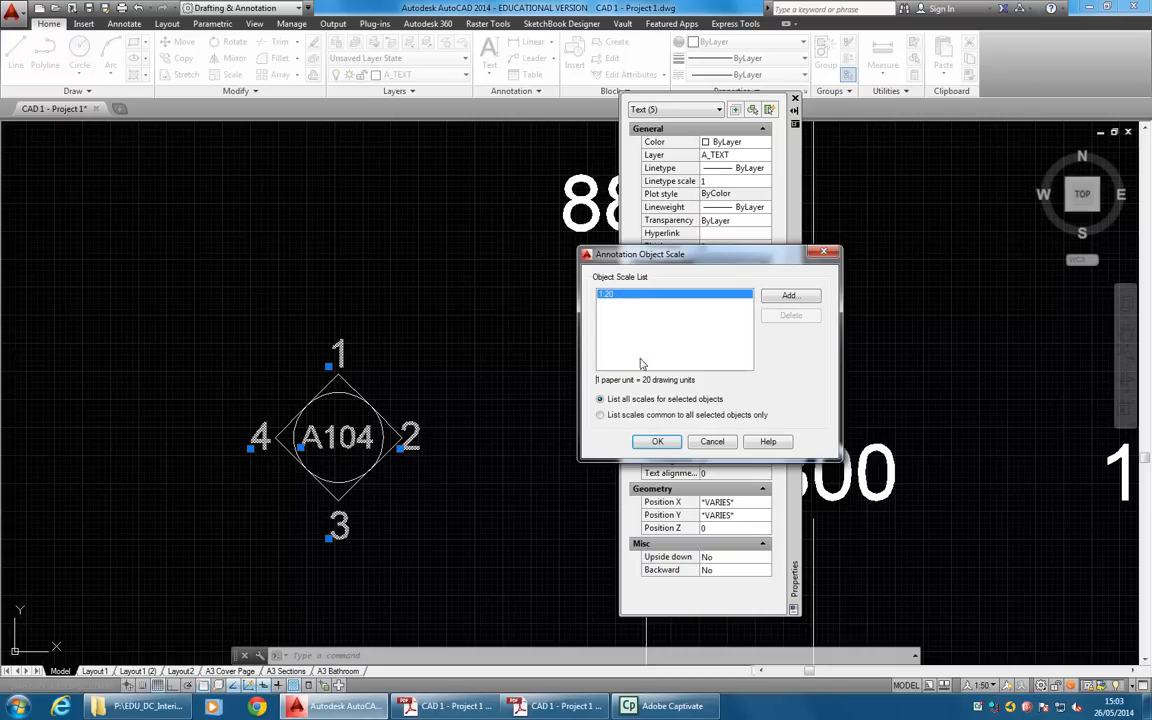
pyautogui.click(658, 442)
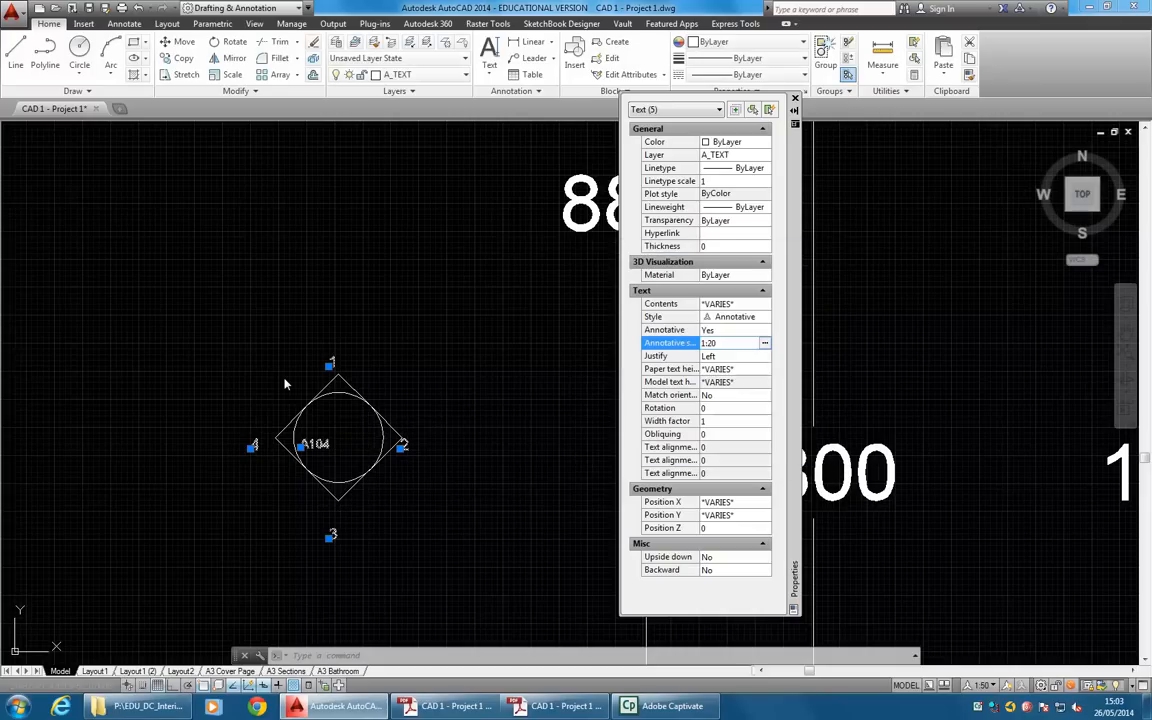
pyautogui.moveTo(325, 445)
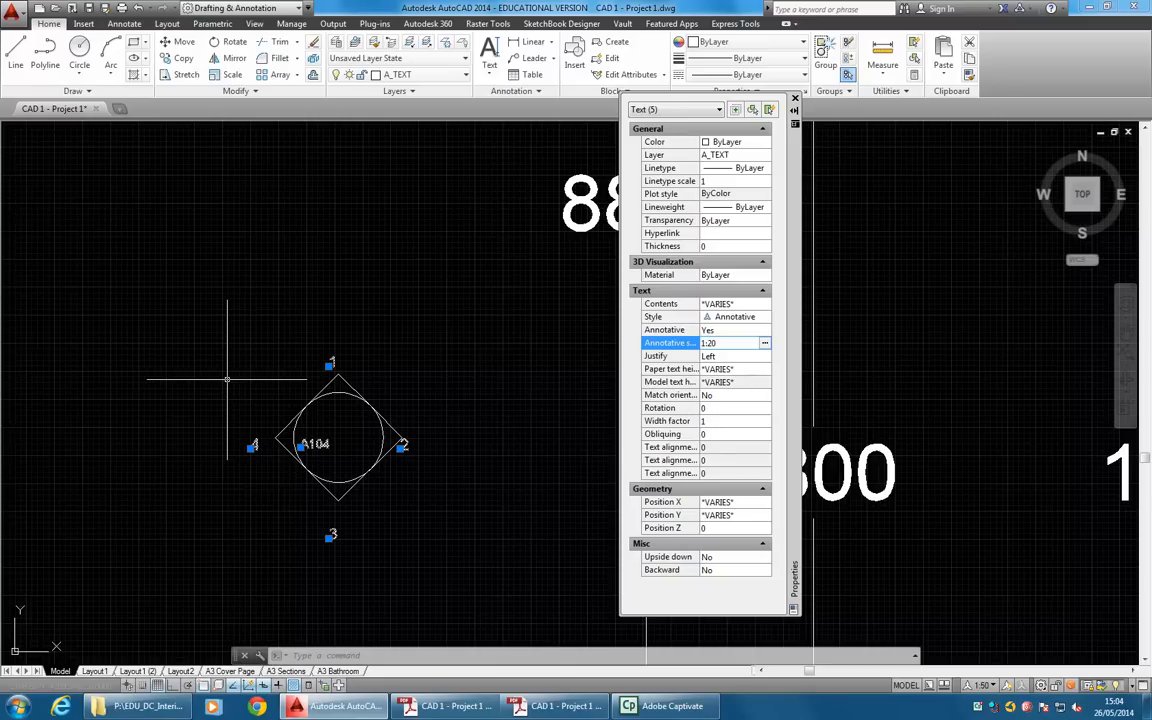
pyautogui.press('Escape')
pyautogui.press('Escape')
# Check the paper text height of the number 3 on the original bathroom A104 marker.
pyautogui.scroll(-4, 386, 380)
pyautogui.moveTo(338, 405)
pyautogui.mouseDown(button='middle')
pyautogui.moveTo(271, 434)
pyautogui.moveTo(58, 437)
pyautogui.mouseUp(button='middle')
pyautogui.moveTo(602, 418); pyautogui.dragTo(396, 419, button='middle')
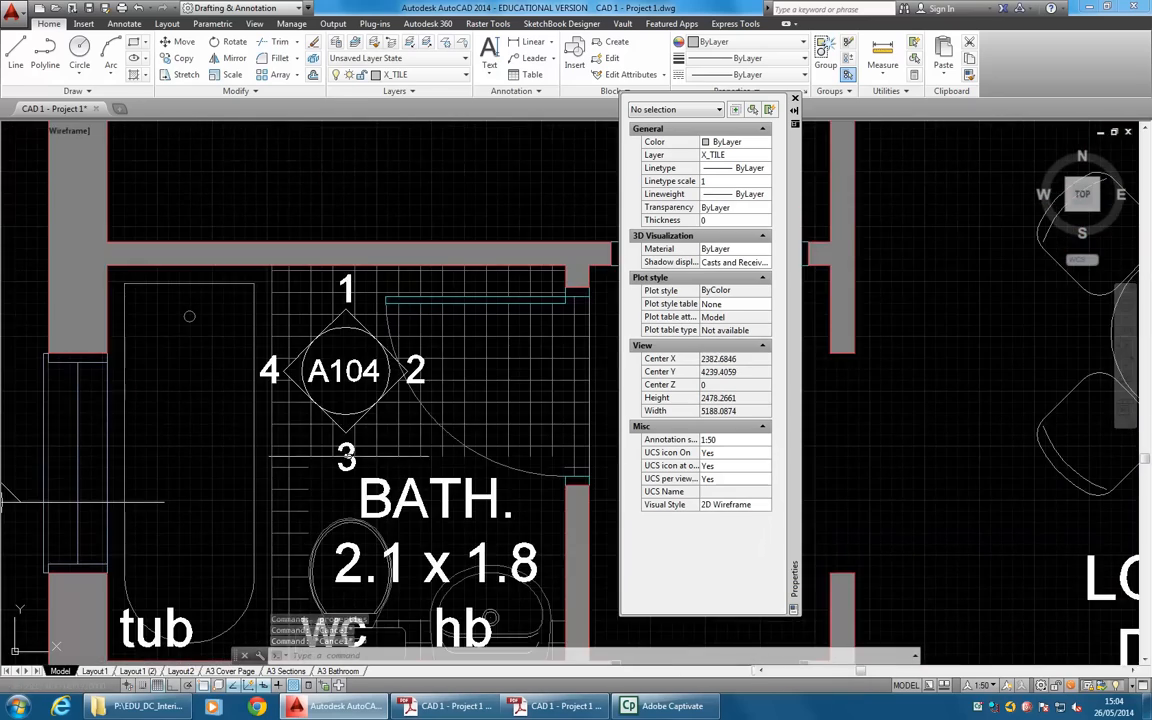
pyautogui.click(345, 457)
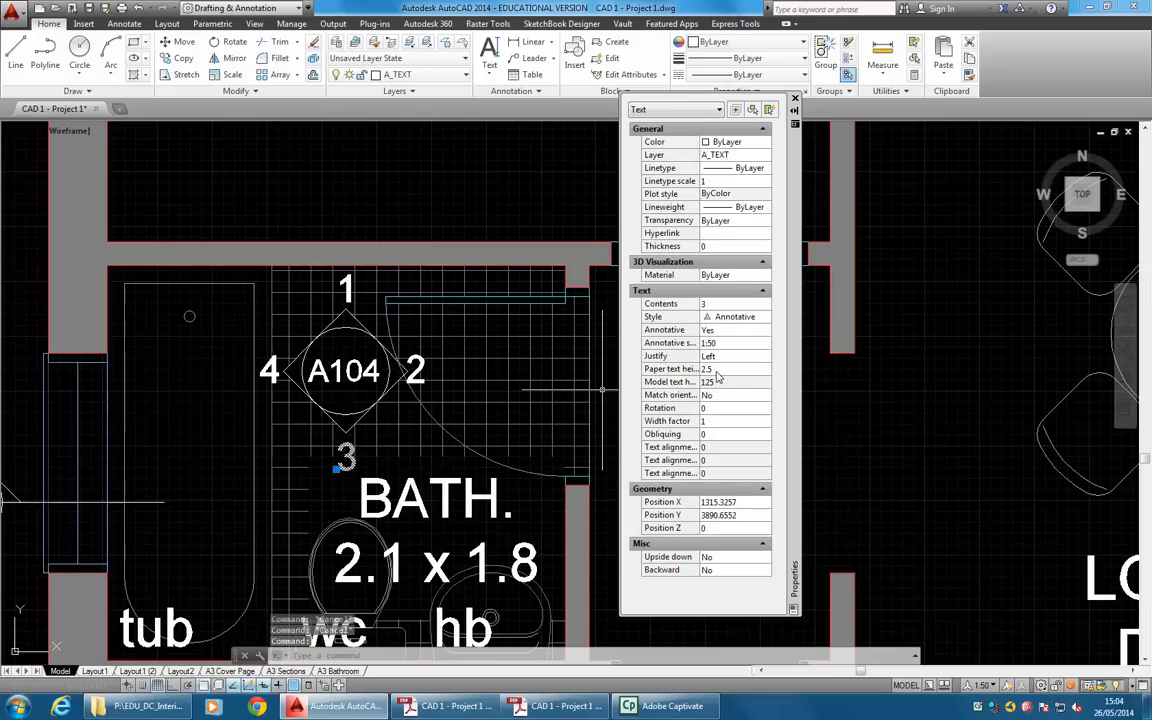
pyautogui.moveTo(90, 430); pyautogui.dragTo(610, 414, button='middle')
pyautogui.press('Escape')
pyautogui.press('Escape')
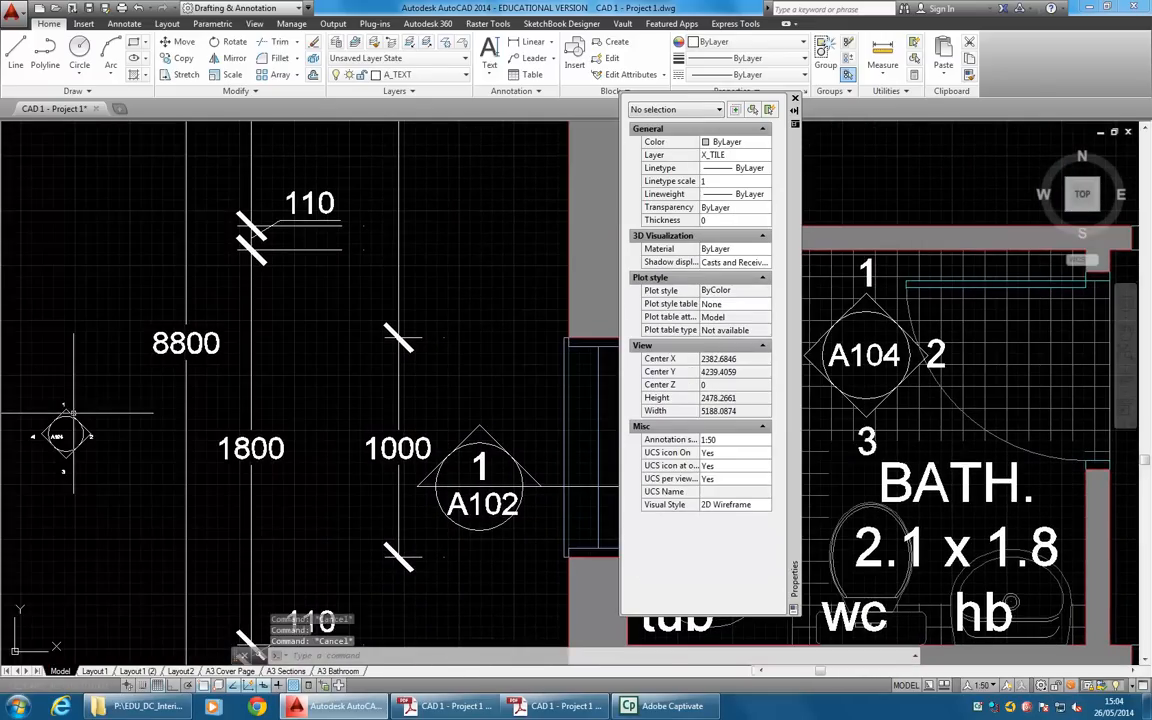
# Set the paper text height of the numbers 1 to 4 on the scaled marker copy to 2.5.
pyautogui.moveTo(64, 424); pyautogui.dragTo(257, 425, button='middle')
pyautogui.scroll(4, 240, 420)
pyautogui.click(321, 377)
pyautogui.click(242, 459)
pyautogui.click(321, 547)
pyautogui.click(392, 460)
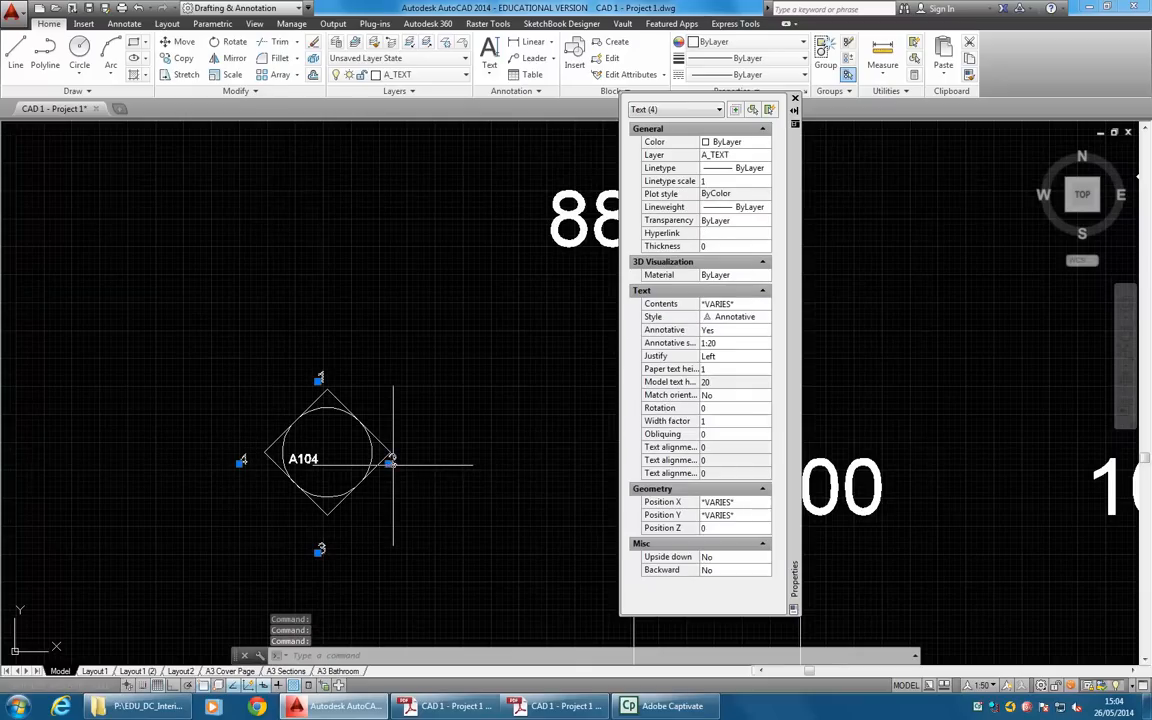
pyautogui.click(724, 370)
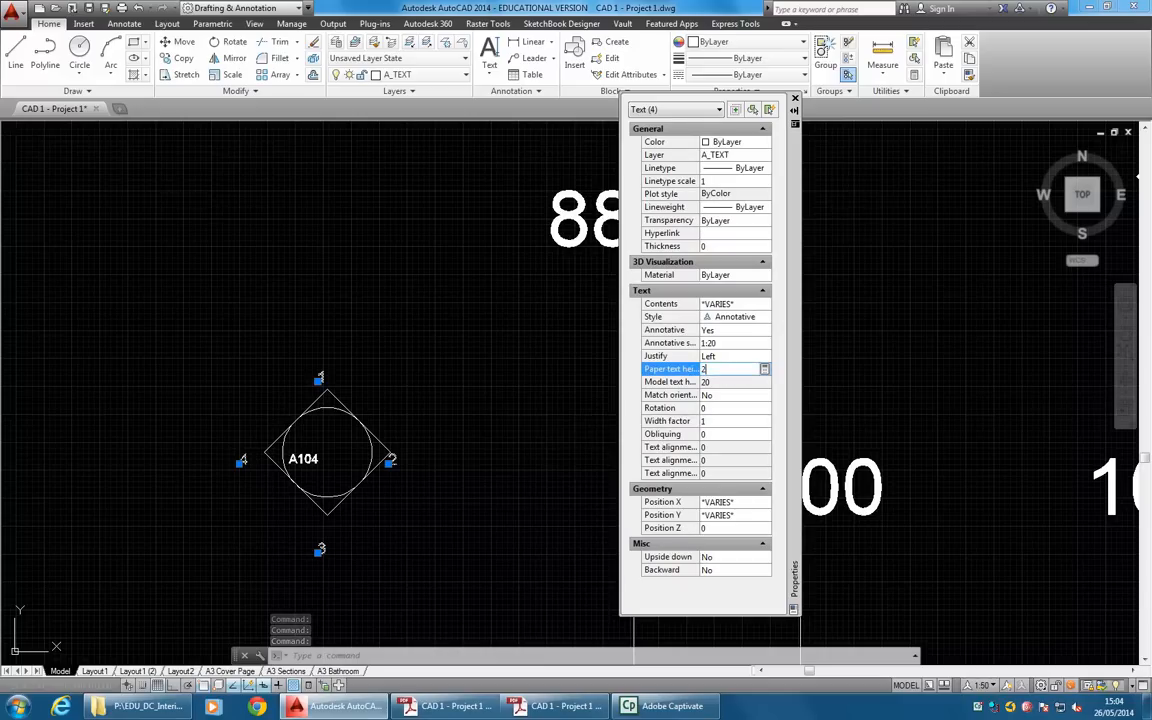
pyautogui.press('Return')
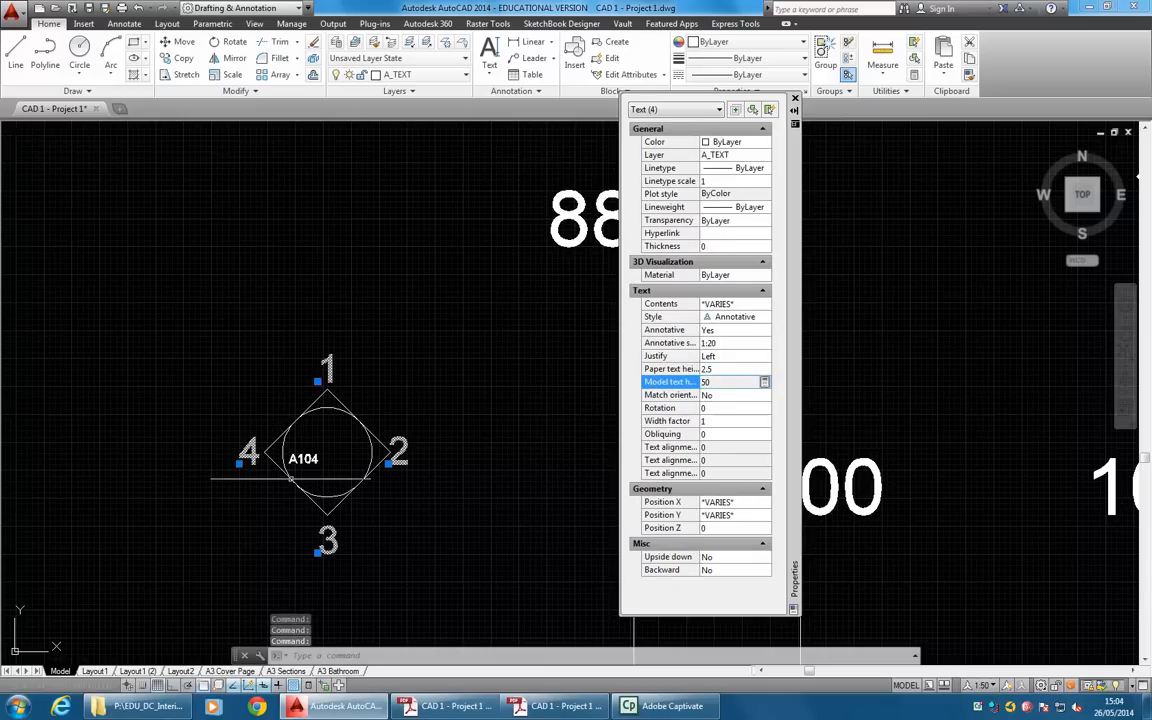
pyautogui.press('Escape')
pyautogui.press('Escape')
# Check the paper text height of the A104 label inside the original bathroom marker.
pyautogui.scroll(-2, 402, 388)
pyautogui.moveTo(405, 394); pyautogui.dragTo(213, 413, button='middle')
pyautogui.moveTo(450, 414); pyautogui.dragTo(193, 422, button='middle')
pyautogui.moveTo(545, 427); pyautogui.dragTo(205, 455, button='middle')
pyautogui.moveTo(530, 450); pyautogui.dragTo(260, 471, button='middle')
pyautogui.click(366, 391)
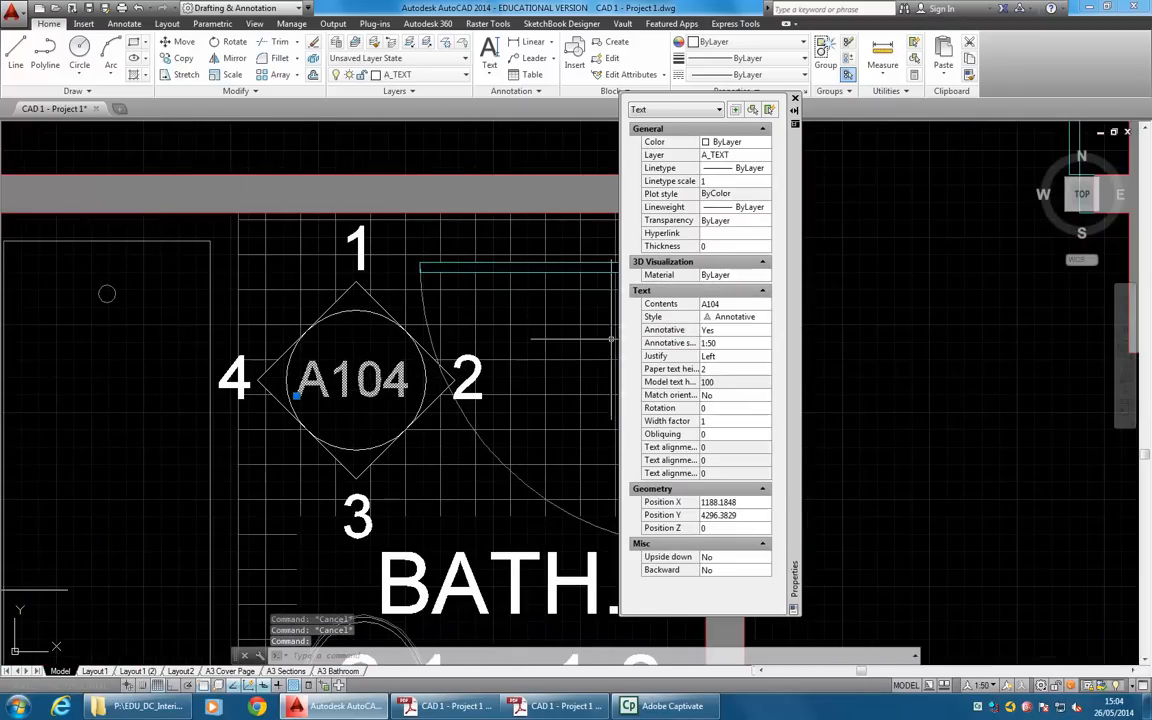
pyautogui.click(728, 370)
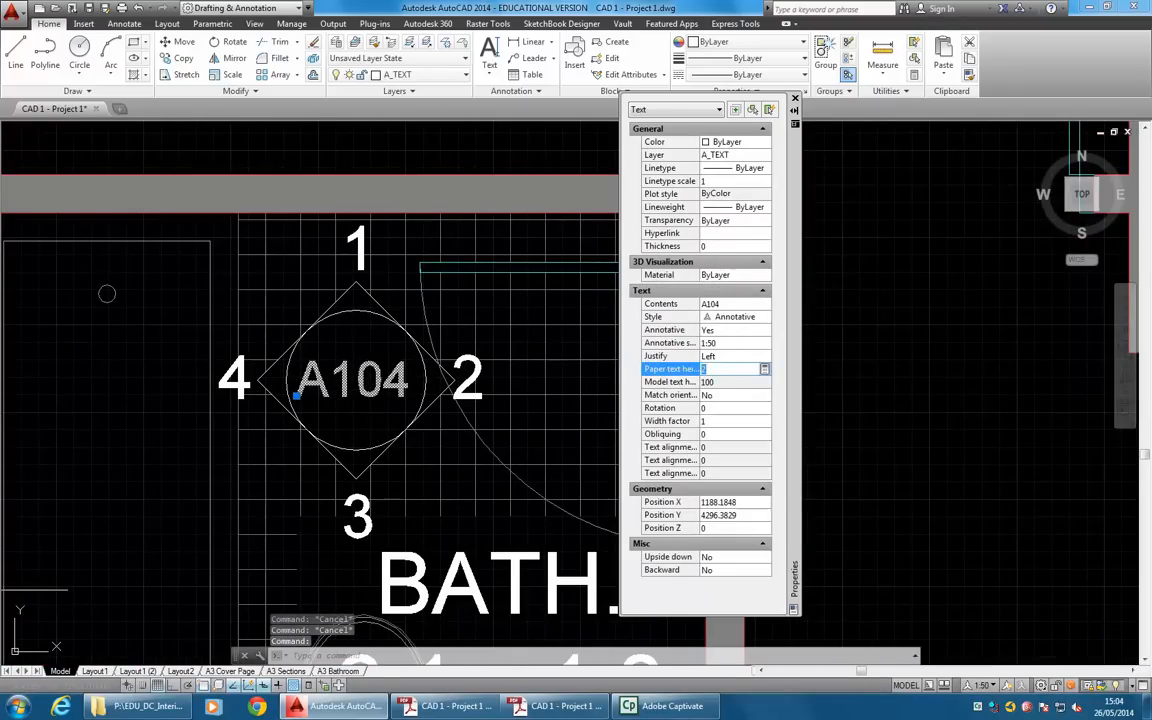
pyautogui.press('Escape')
# Set the paper text height of the A104 label in the scaled marker copy to 2.
pyautogui.scroll(-5, 392, 406)
pyautogui.scroll(6, 388, 414)
pyautogui.moveTo(388, 414); pyautogui.dragTo(180, 434, button='middle')
pyautogui.click(187, 411)
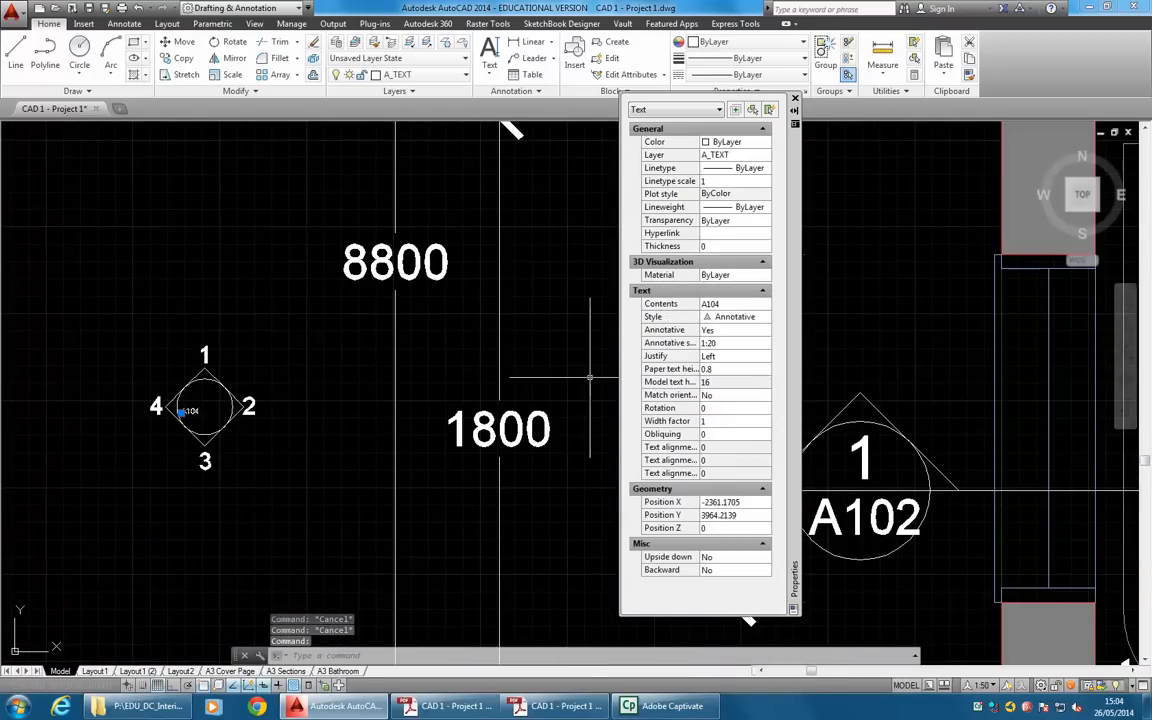
pyautogui.click(741, 370)
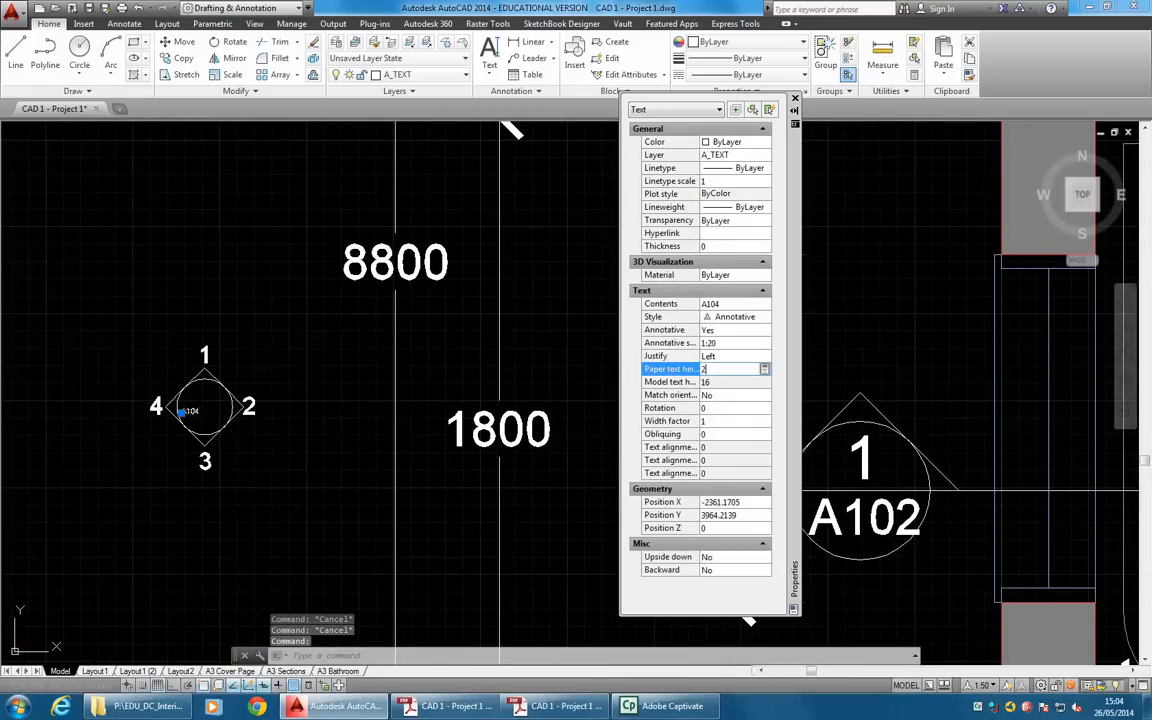
pyautogui.press('Return')
pyautogui.press('Escape')
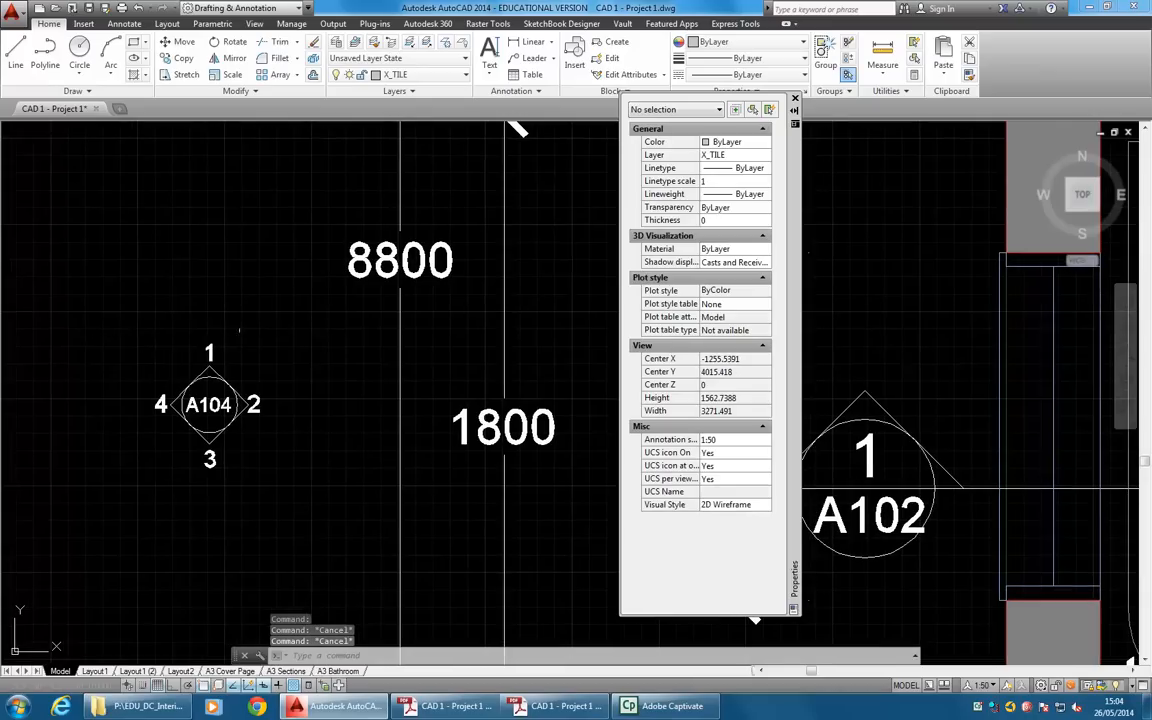
# Check the marker copy's texts and their annotation scale in the A3 Bathroom layout viewport.
pyautogui.click(338, 671)
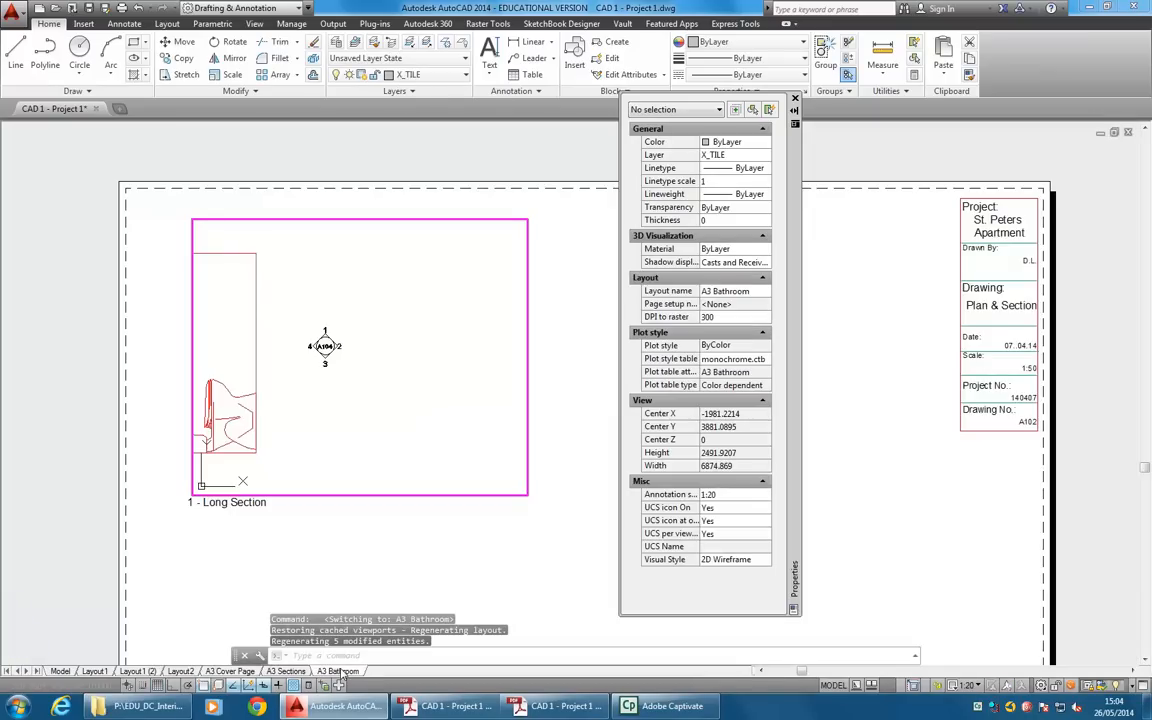
pyautogui.click(323, 363)
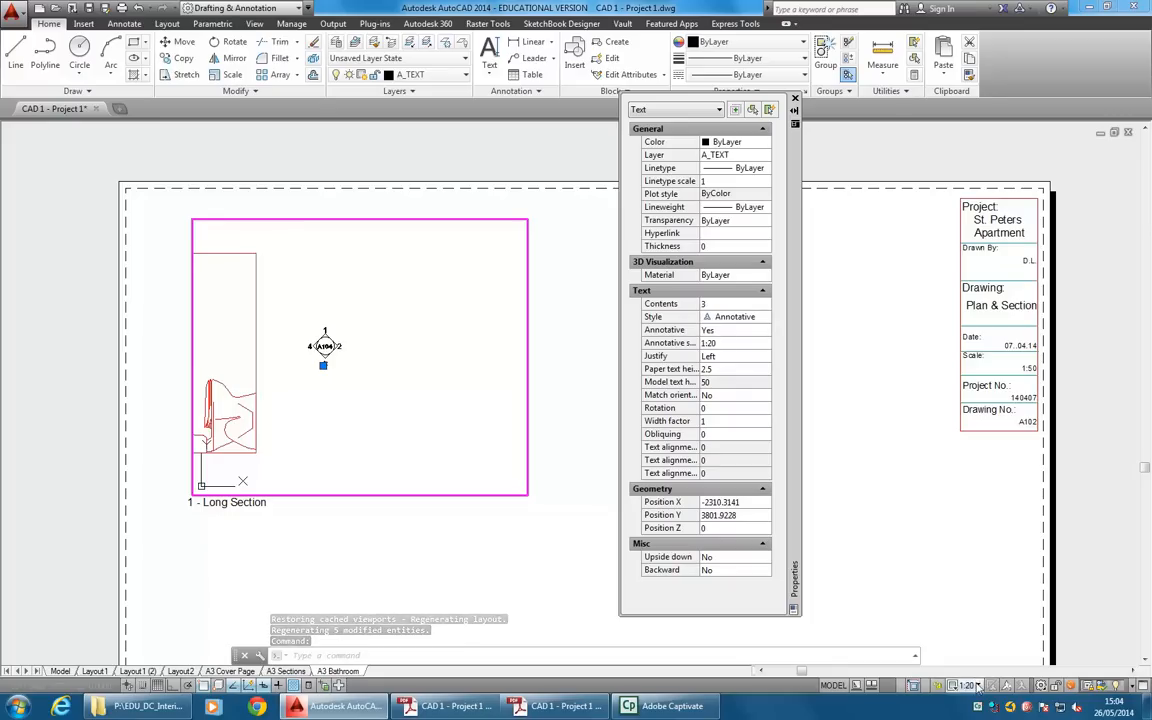
pyautogui.press('Escape')
pyautogui.press('Escape')
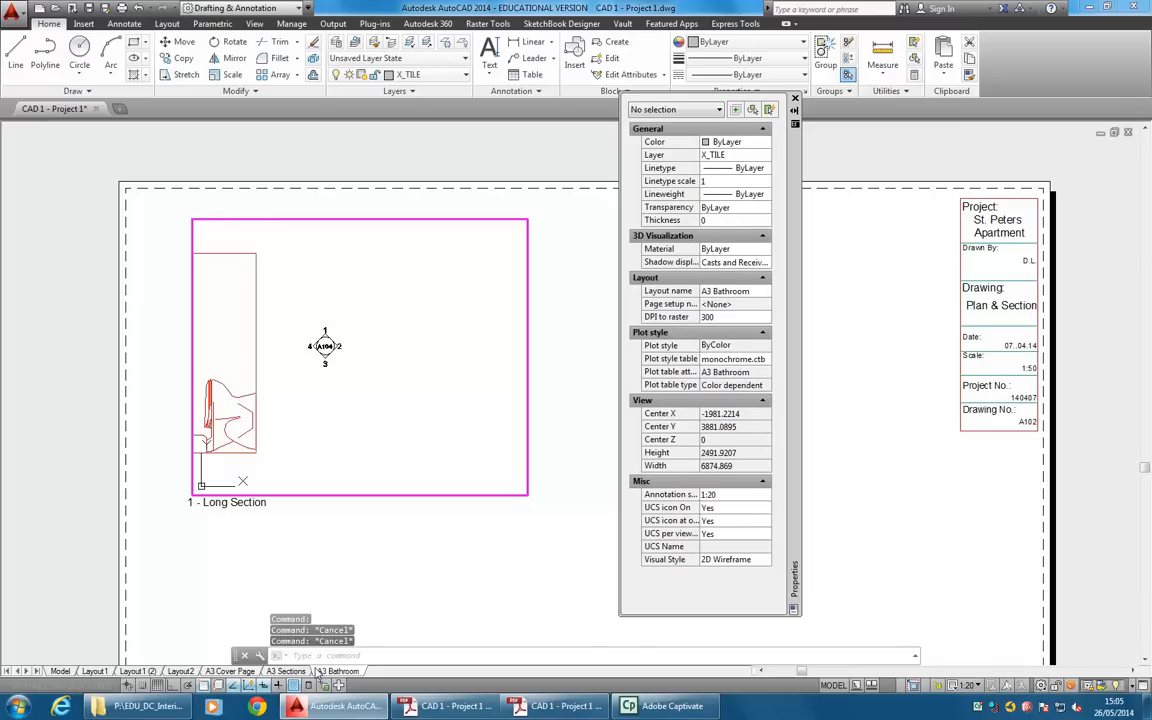
# View the A3 Sections layout and return to model space to examine the bathroom's original A104 marker.
pyautogui.click(287, 671)
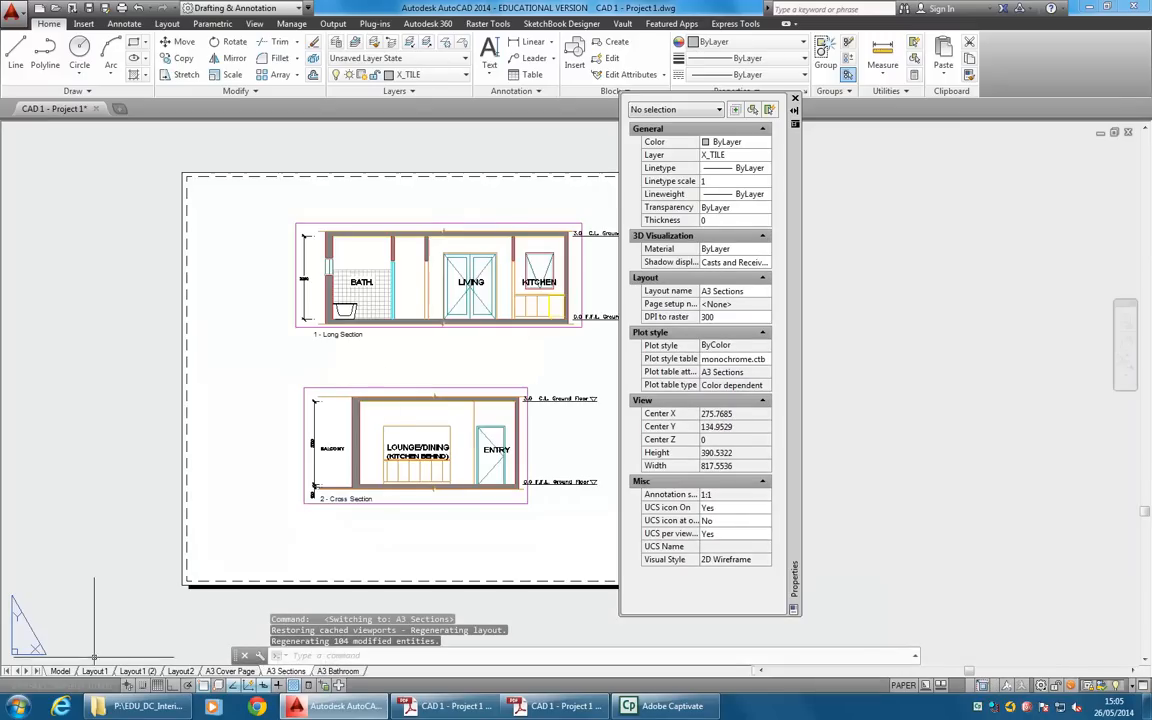
pyautogui.click(60, 671)
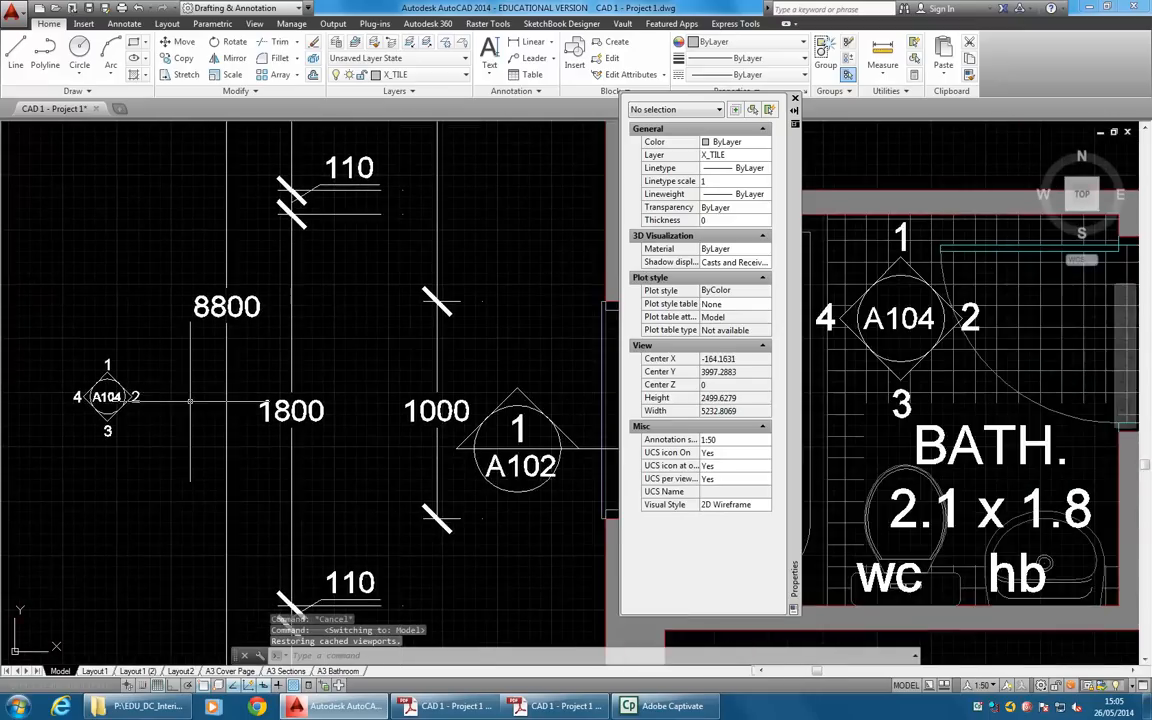
pyautogui.scroll(-5, 36, 404)
pyautogui.scroll(2, 152, 385)
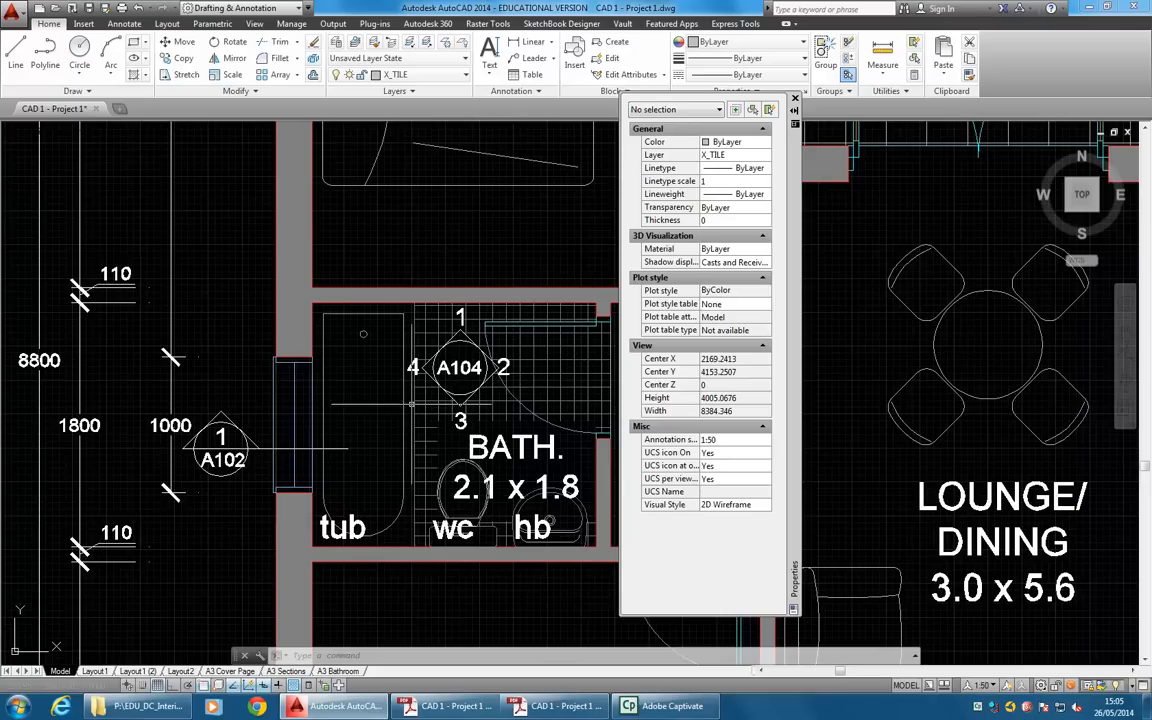
# Move the scaled A104 marker with its numbers by its lower diamond corner into the bathroom, just below the original marker's number 2.
pyautogui.moveTo(127, 388); pyautogui.dragTo(369, 400, button='middle')
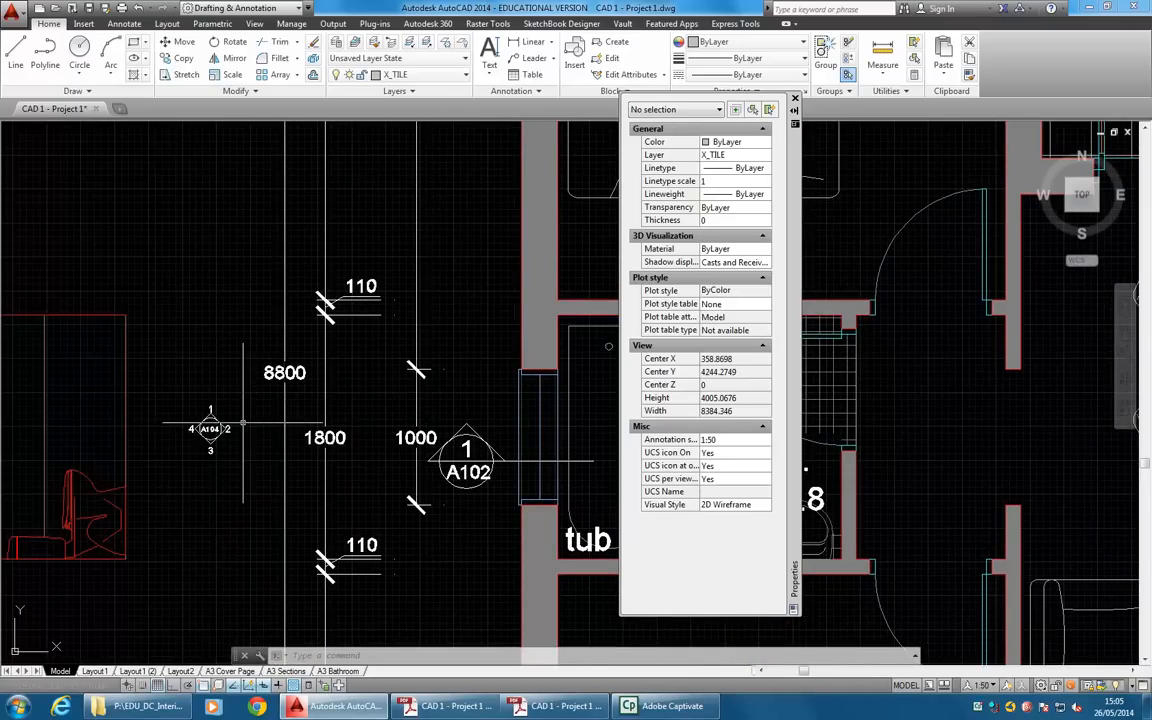
pyautogui.scroll(2, 243, 423)
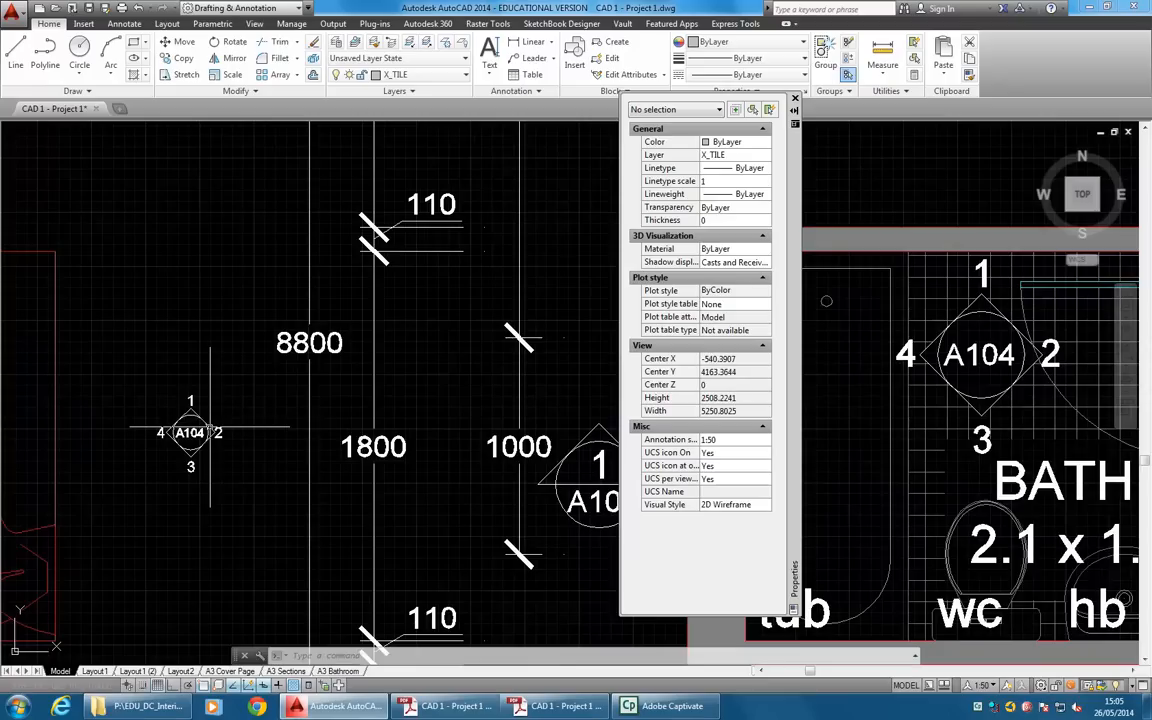
pyautogui.press('Return')
pyautogui.click(222, 381)
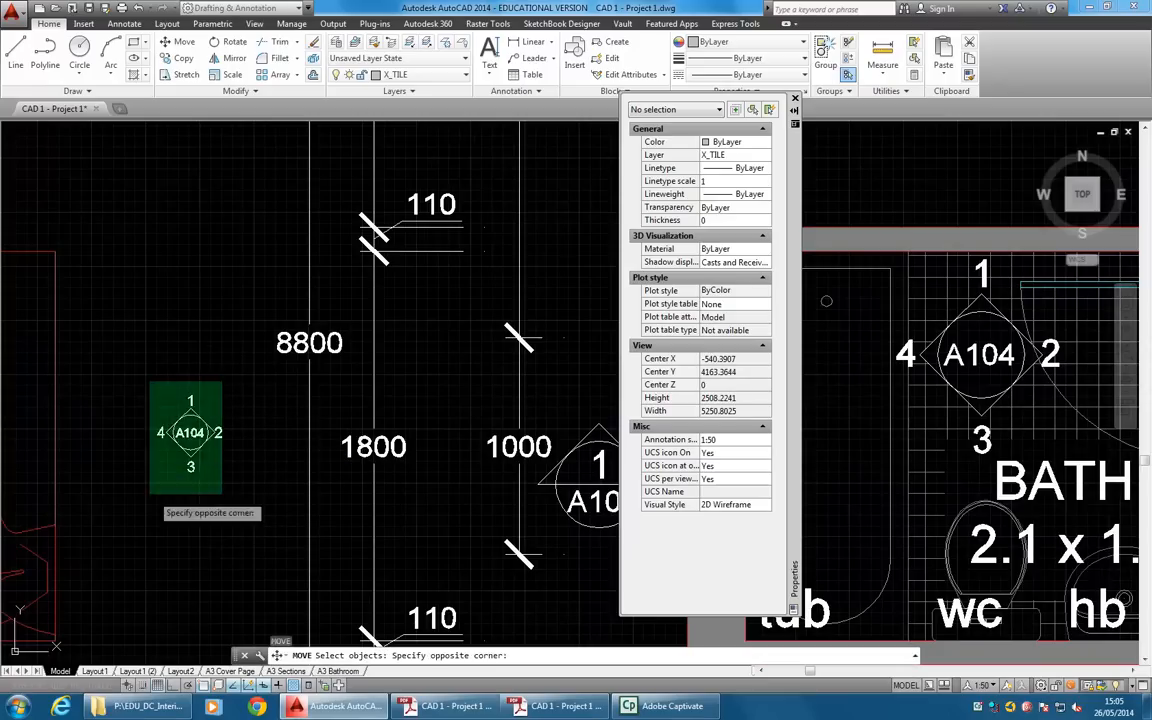
pyautogui.click(159, 494)
pyautogui.press('Return')
pyautogui.scroll(2, 230, 472)
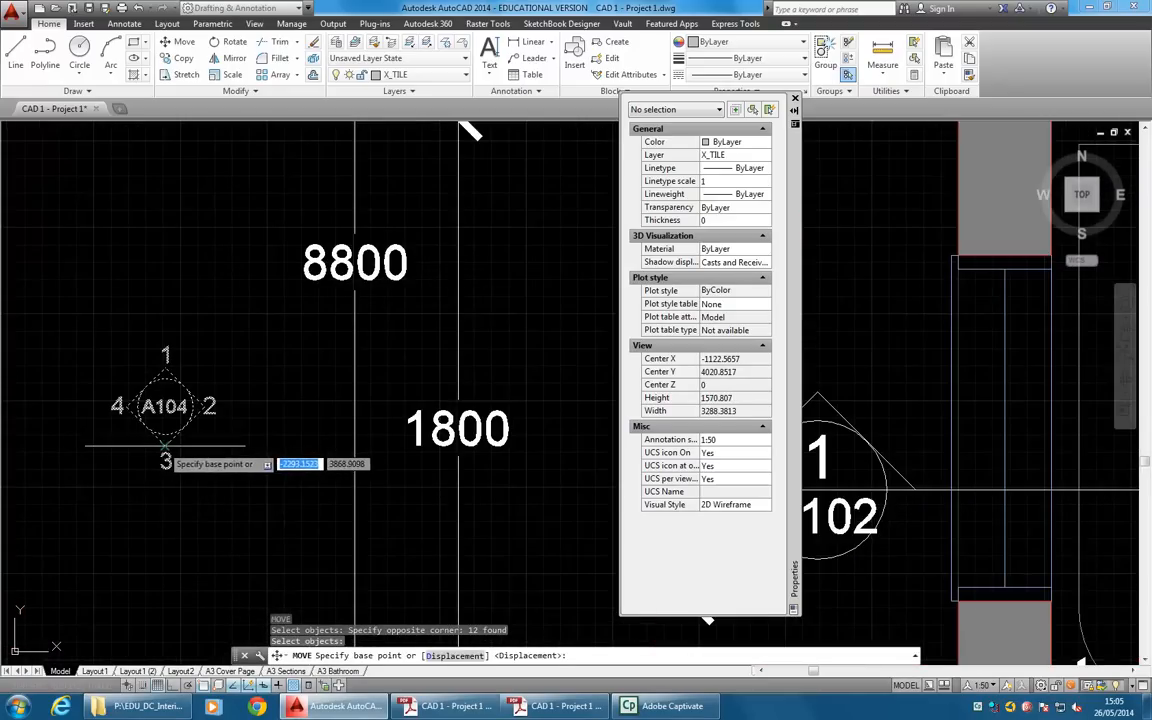
pyautogui.click(165, 446)
pyautogui.scroll(-4, 370, 408)
pyautogui.moveTo(450, 405); pyautogui.dragTo(76, 427, button='middle')
pyautogui.scroll(-2, 76, 427)
pyautogui.scroll(2, 264, 456)
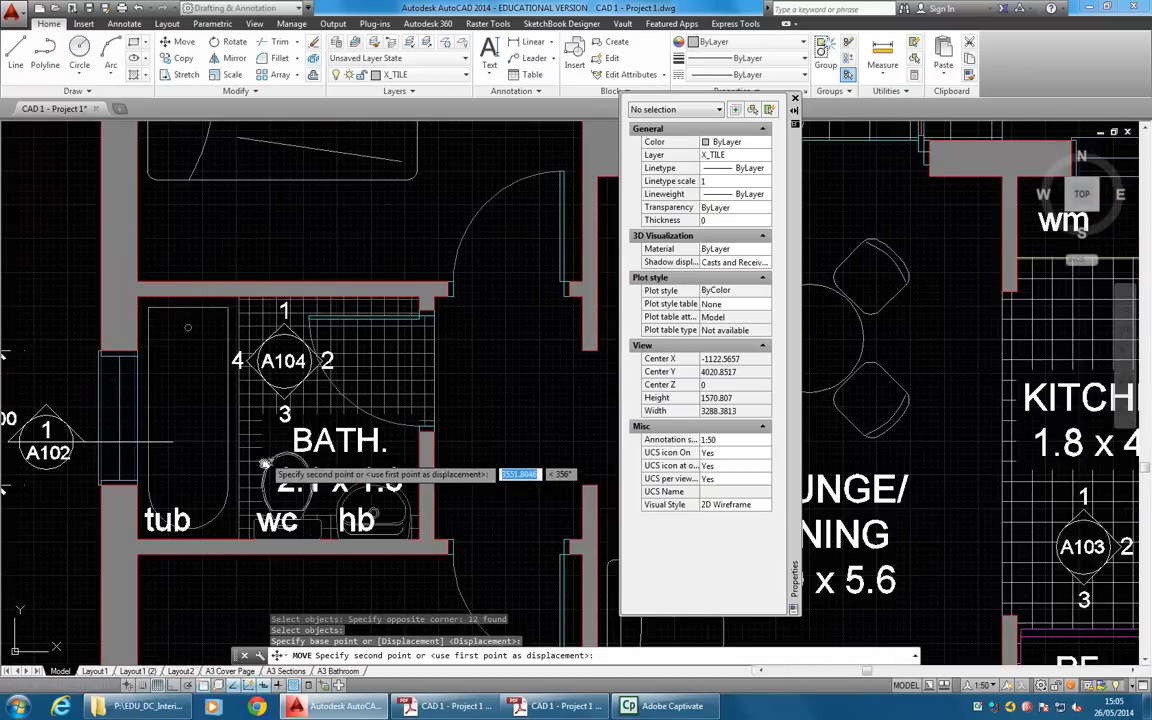
pyautogui.scroll(3, 290, 455)
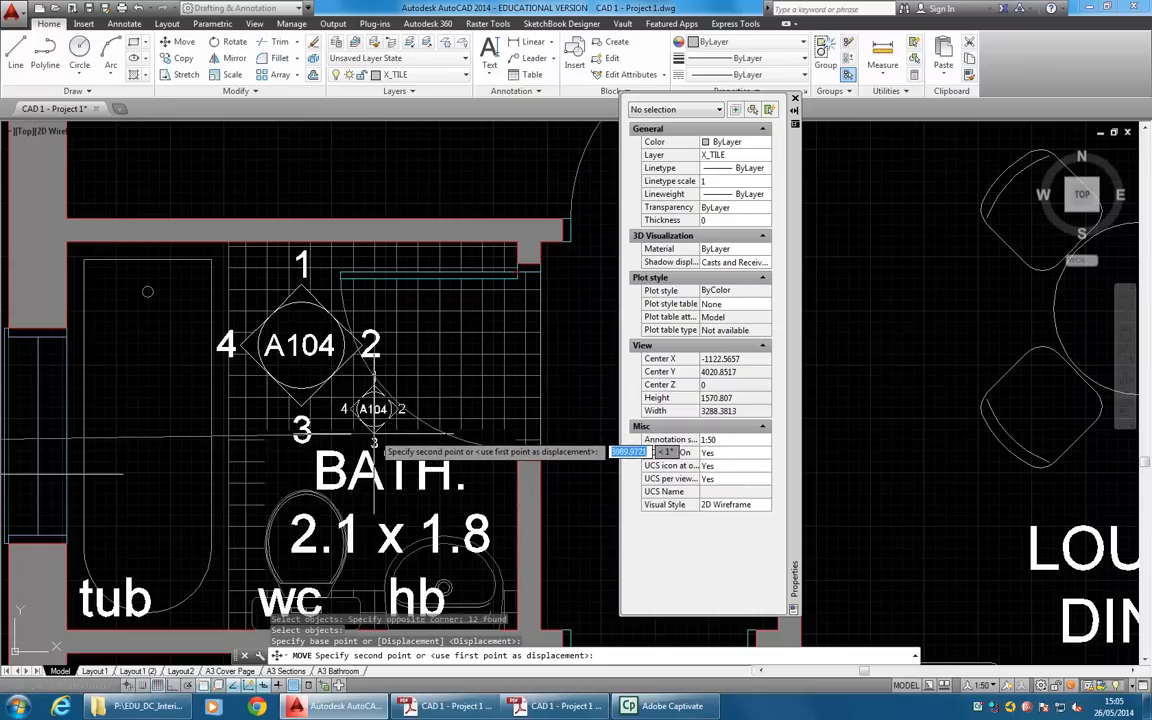
pyautogui.press('Escape')
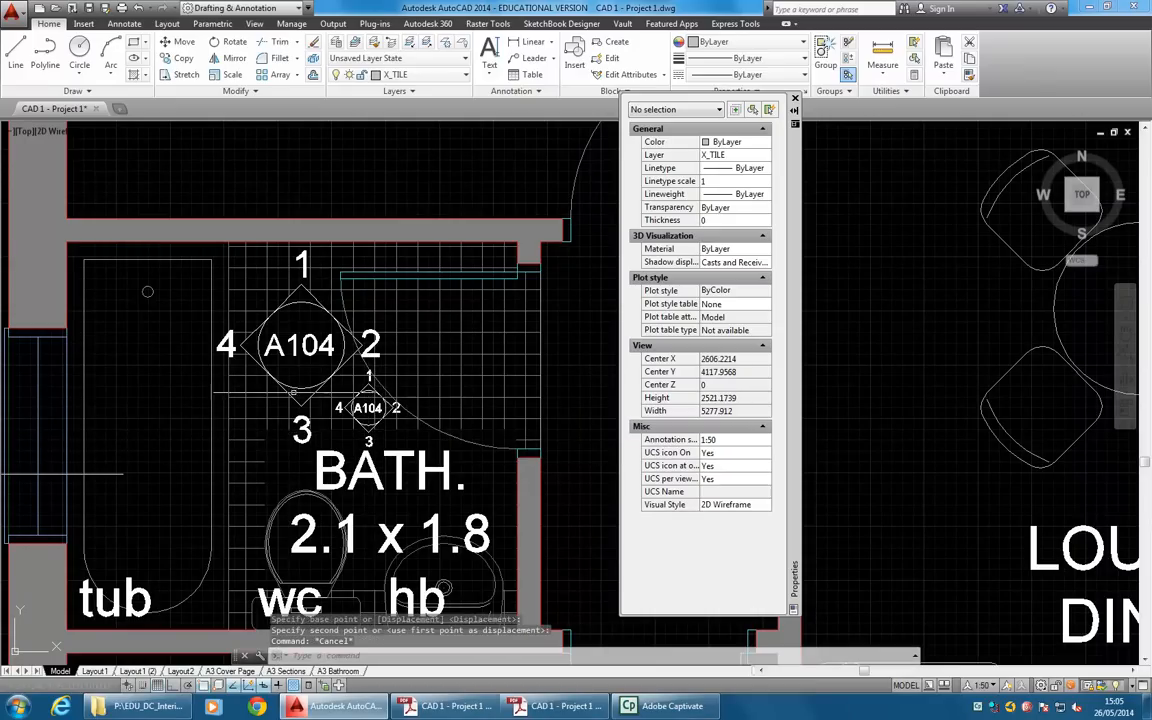
# Return to the A3 Bathroom layout and bring the whole bathroom plan back into the viewport.
pyautogui.scroll(4, 306, 394)
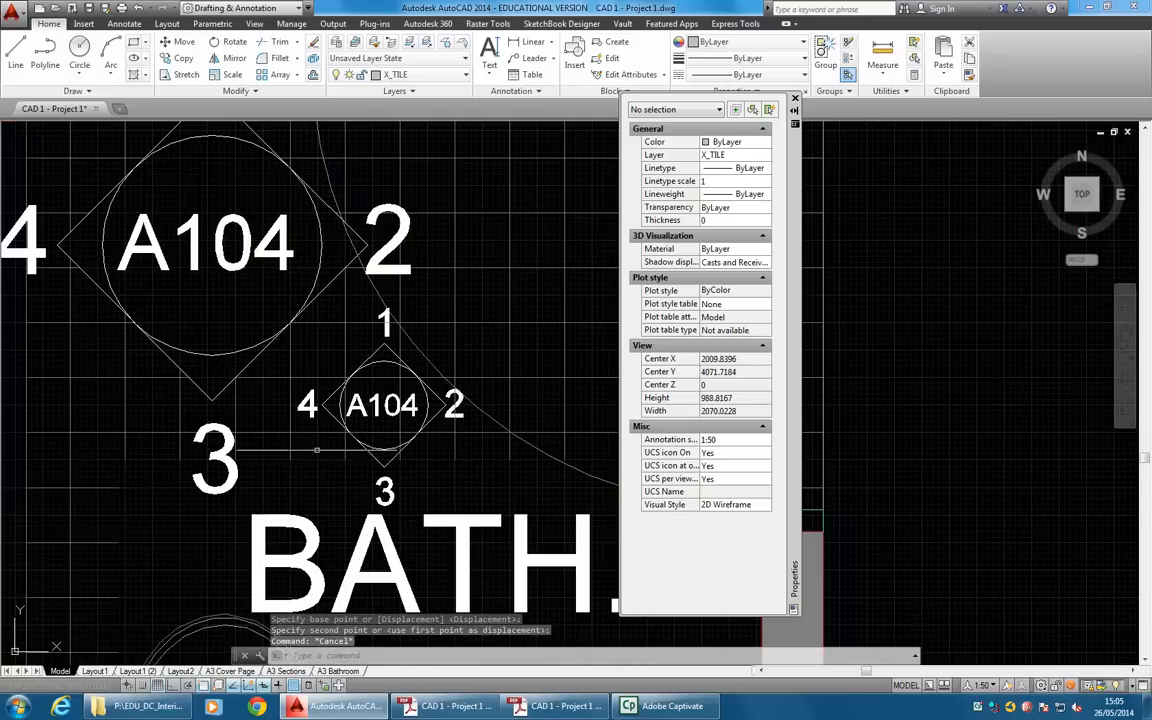
pyautogui.click(343, 671)
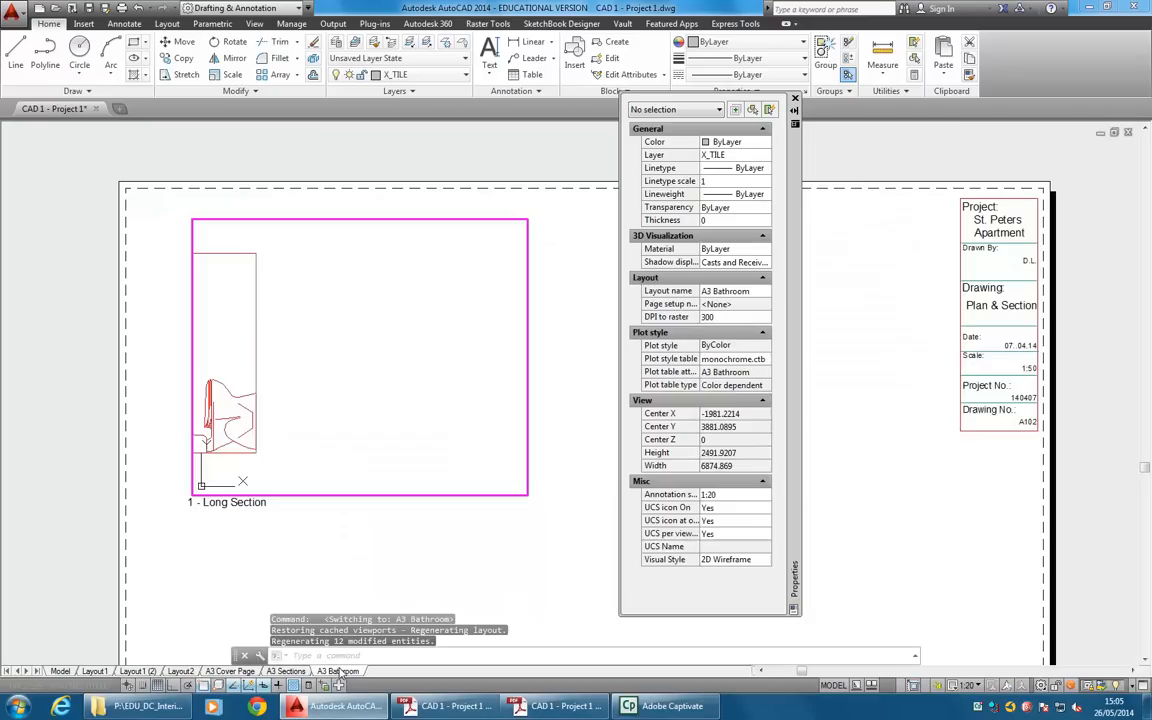
pyautogui.moveTo(456, 356); pyautogui.dragTo(194, 366, button='middle')
pyautogui.moveTo(298, 374); pyautogui.dragTo(386, 361, button='middle')
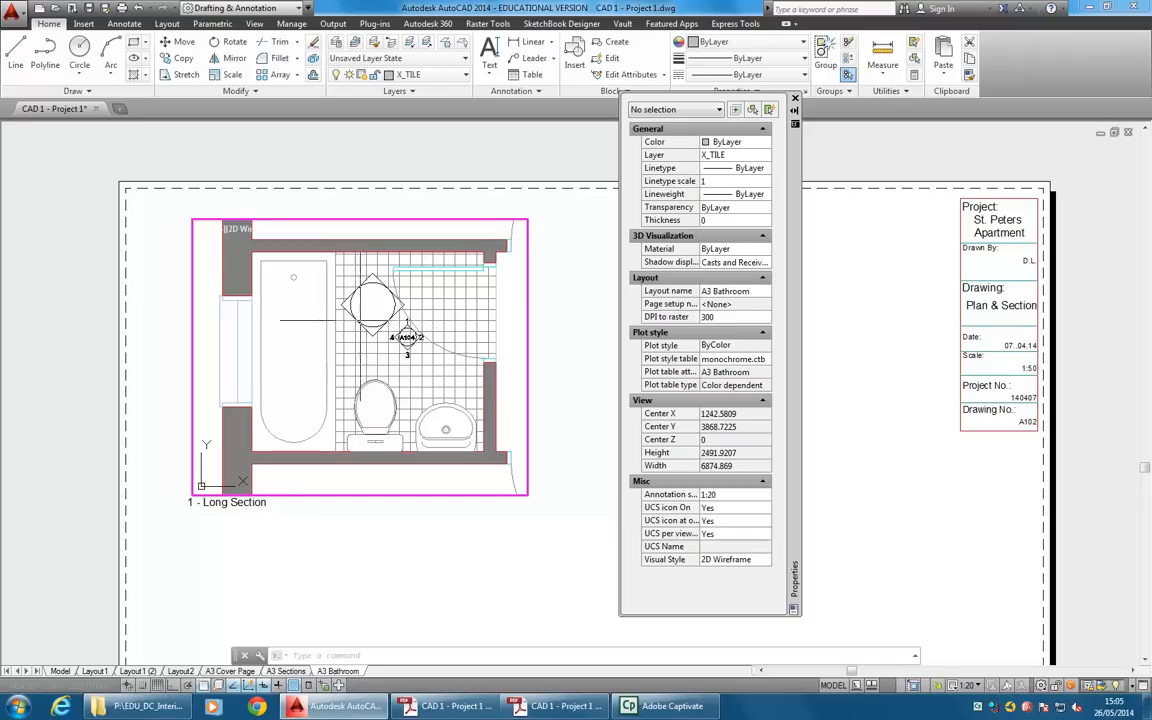
# Delete the floor tile hatch from the bathroom plan in the viewport.
pyautogui.click(354, 343)
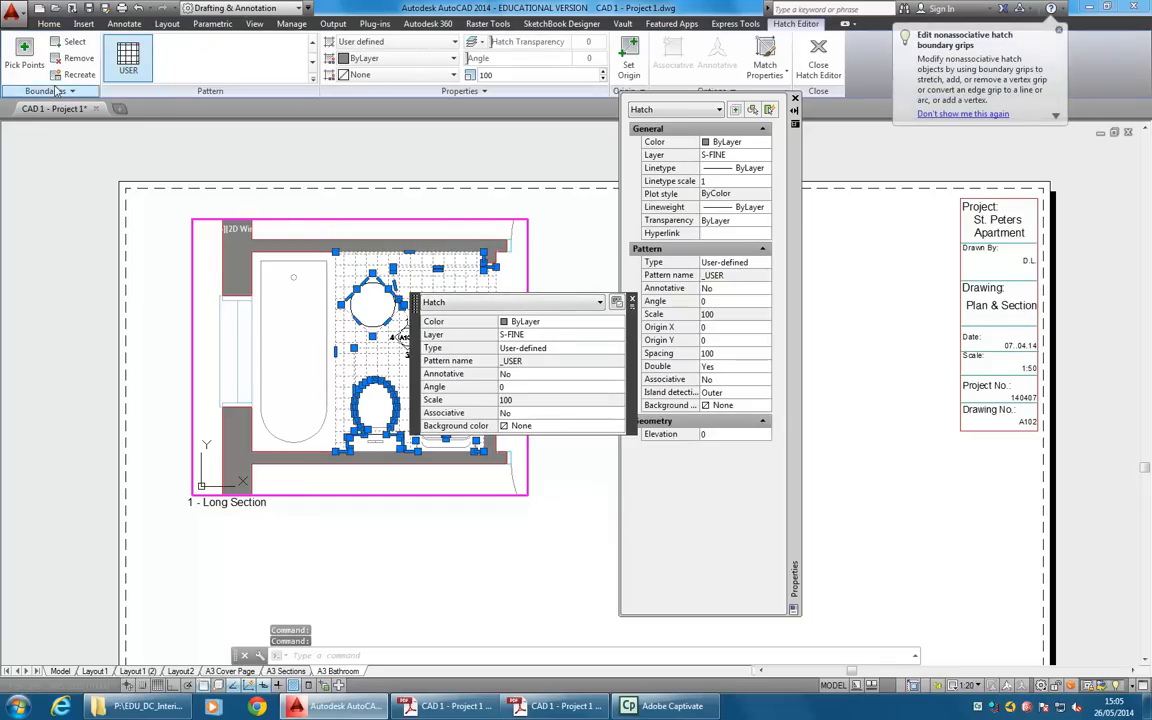
pyautogui.click(632, 300)
pyautogui.press('Escape')
pyautogui.press('Escape')
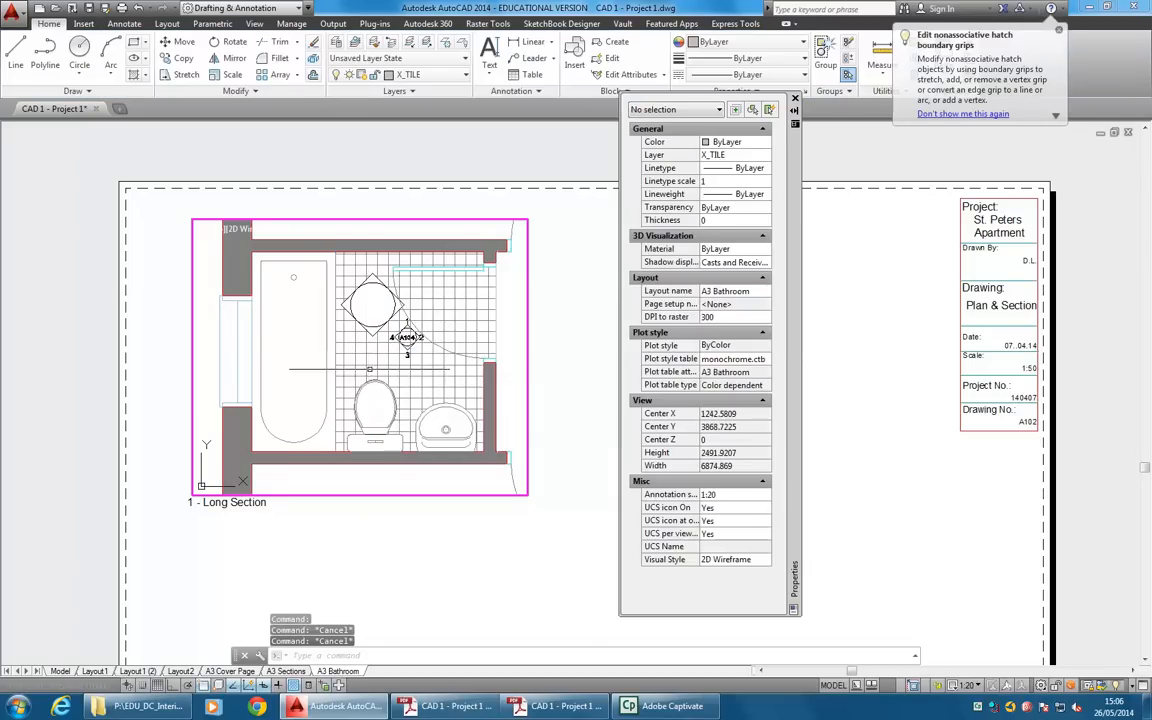
pyautogui.click(410, 346)
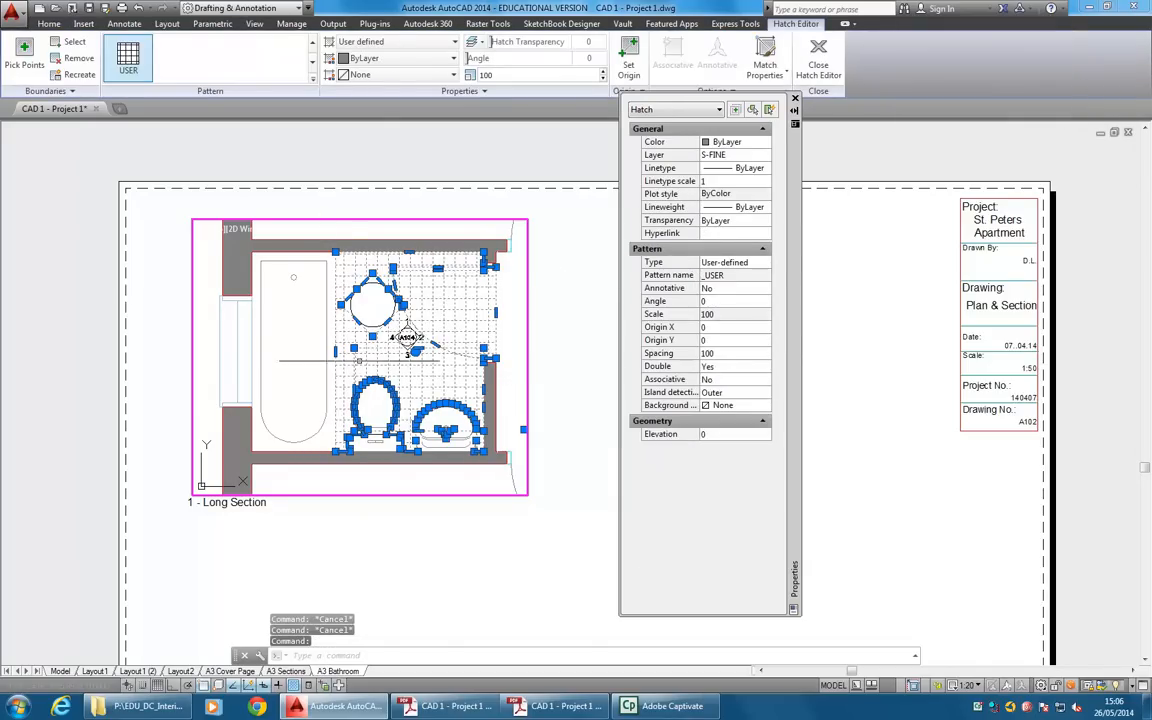
pyautogui.press('Delete')
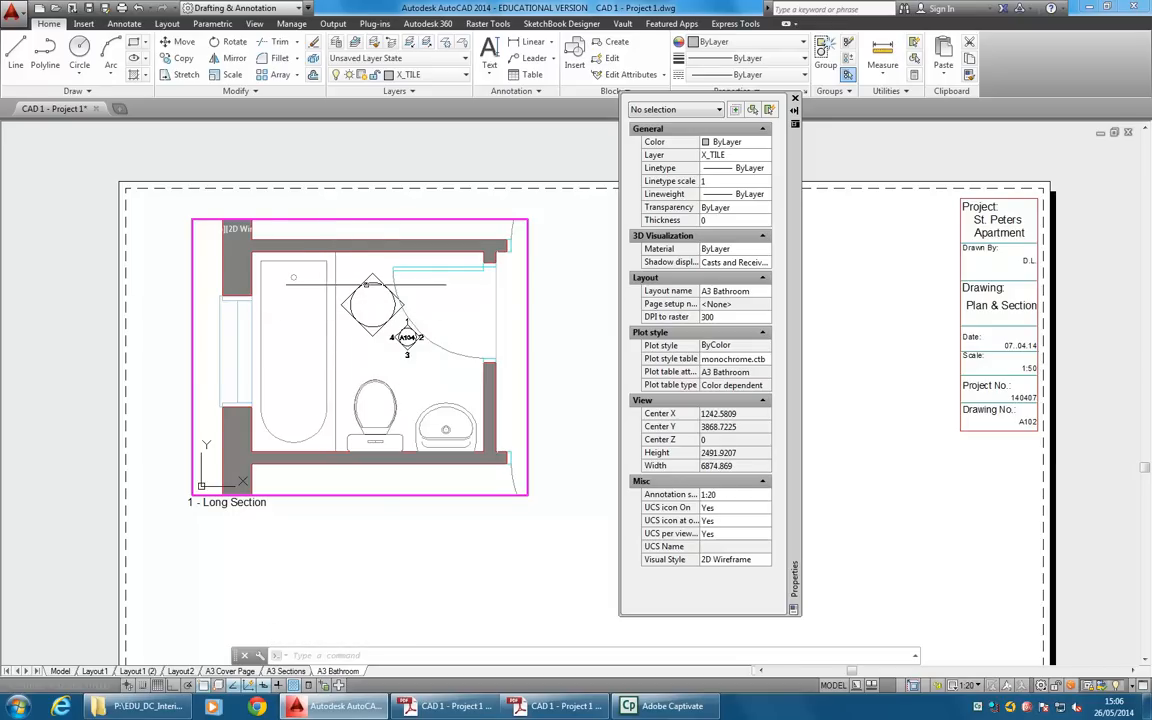
# Put the large original marker's diamond, circle and remaining parts on layer A_1-50, and close the object properties.
pyautogui.click(384, 271)
pyautogui.click(350, 358)
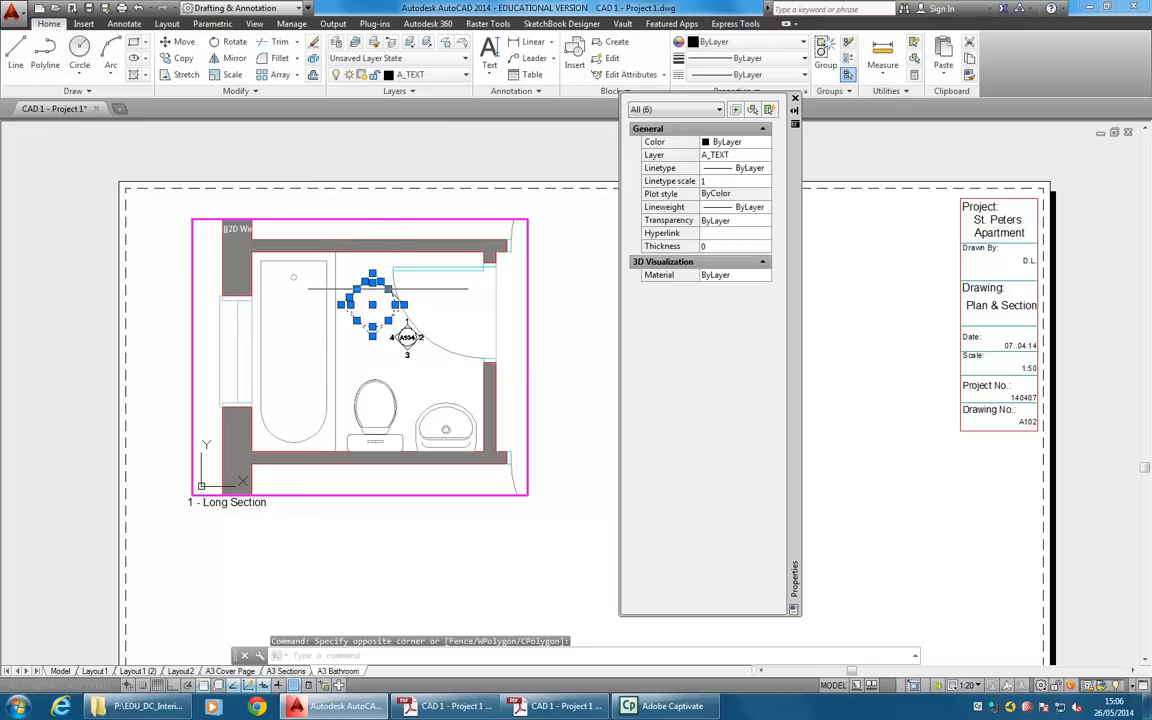
pyautogui.click(355, 267)
pyautogui.click(415, 308)
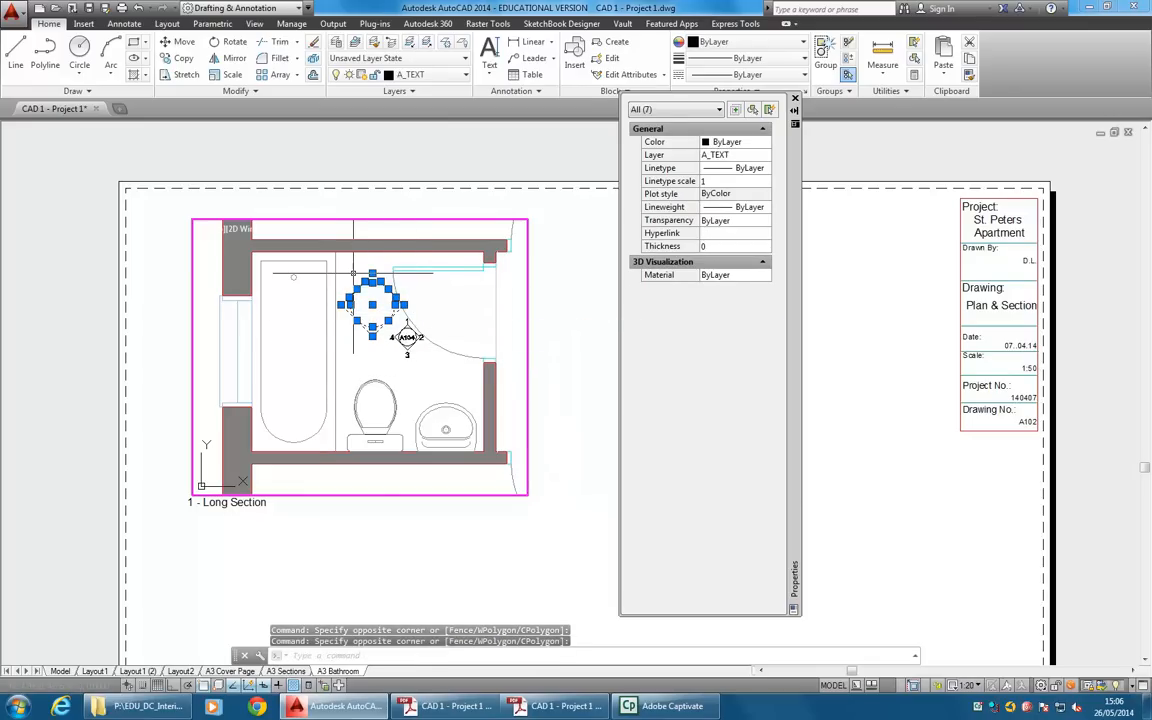
pyautogui.click(440, 75)
pyautogui.click(400, 103)
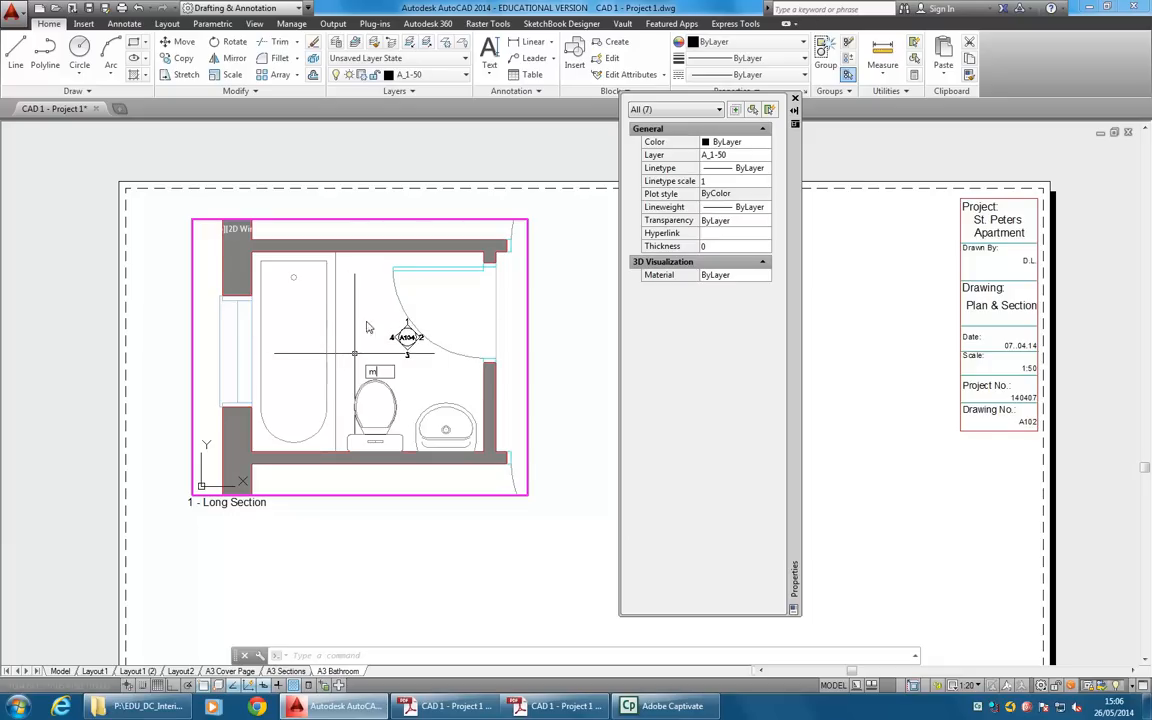
pyautogui.press('Escape')
pyautogui.press('Escape')
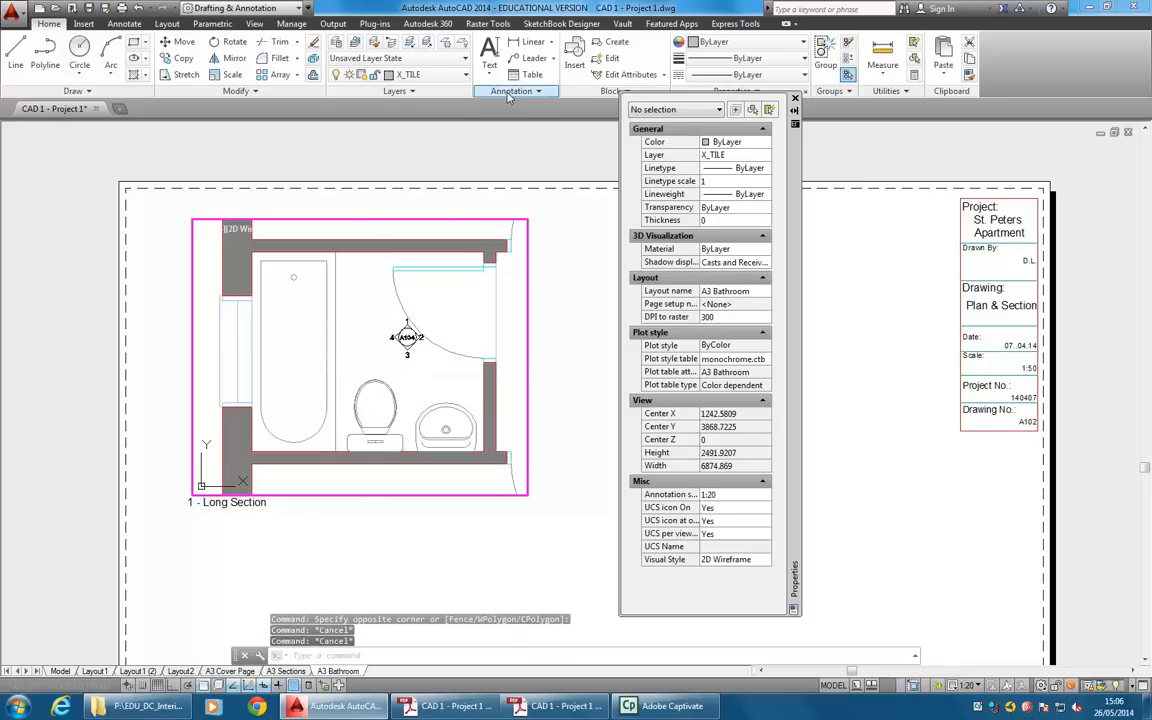
pyautogui.click(795, 99)
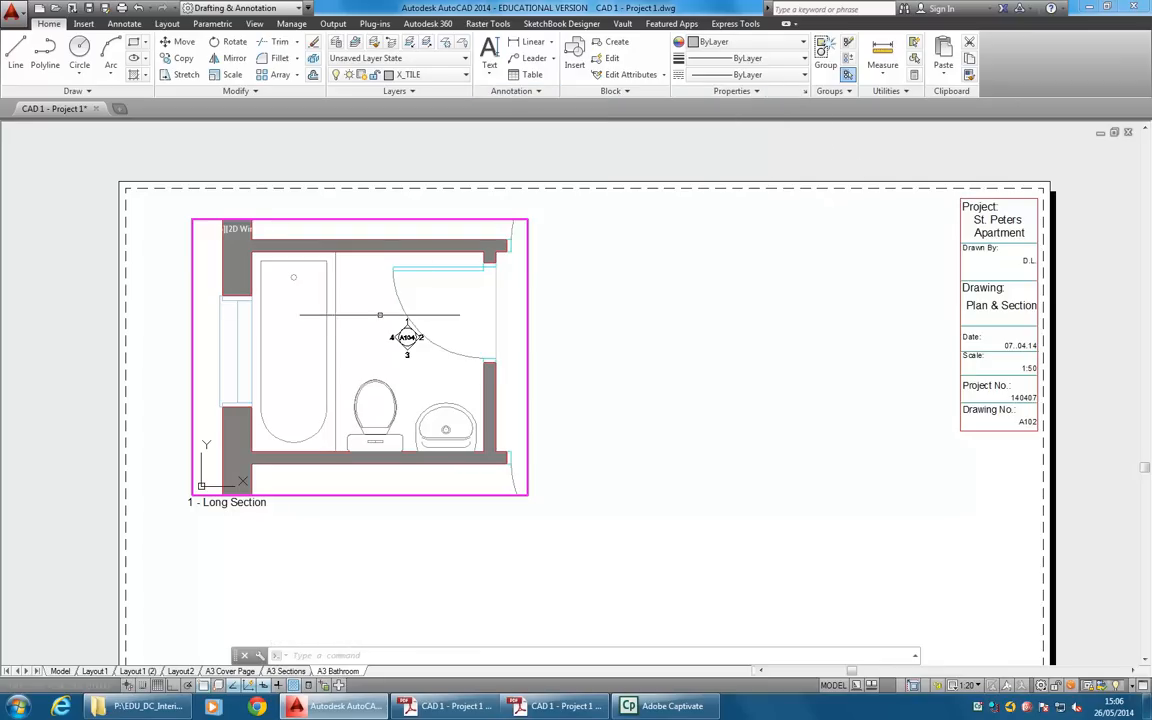
# Create a new annotative text style named Headings-Anno.
pyautogui.click(513, 91)
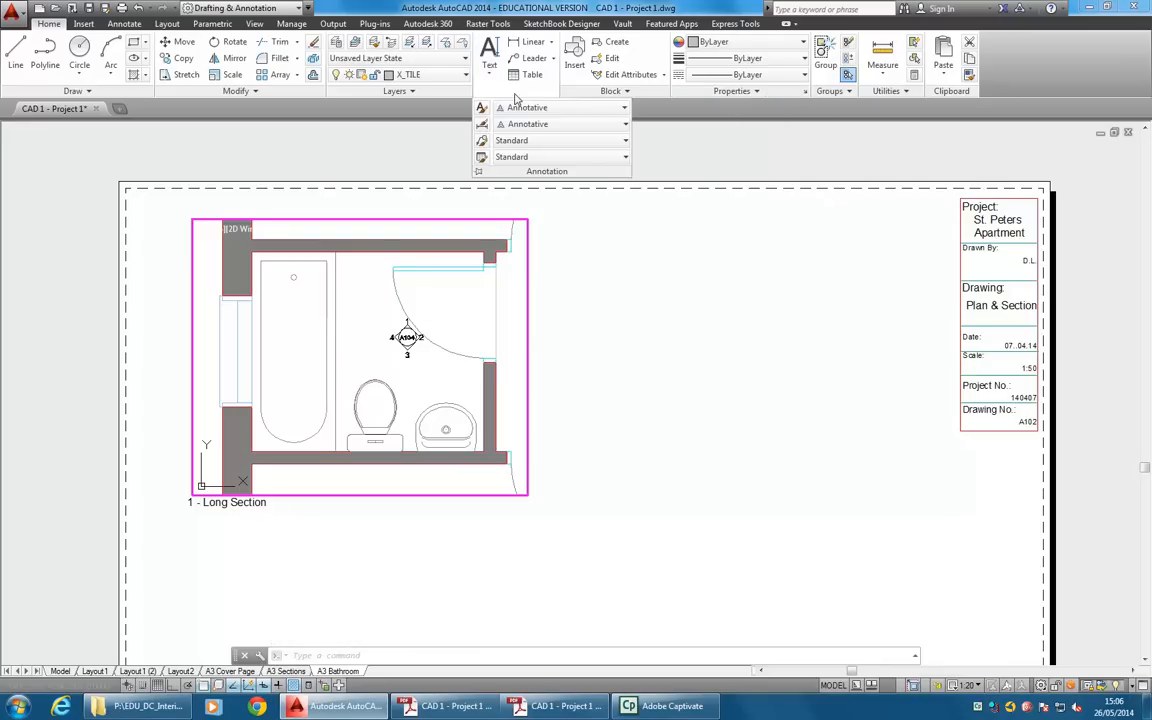
pyautogui.click(513, 95)
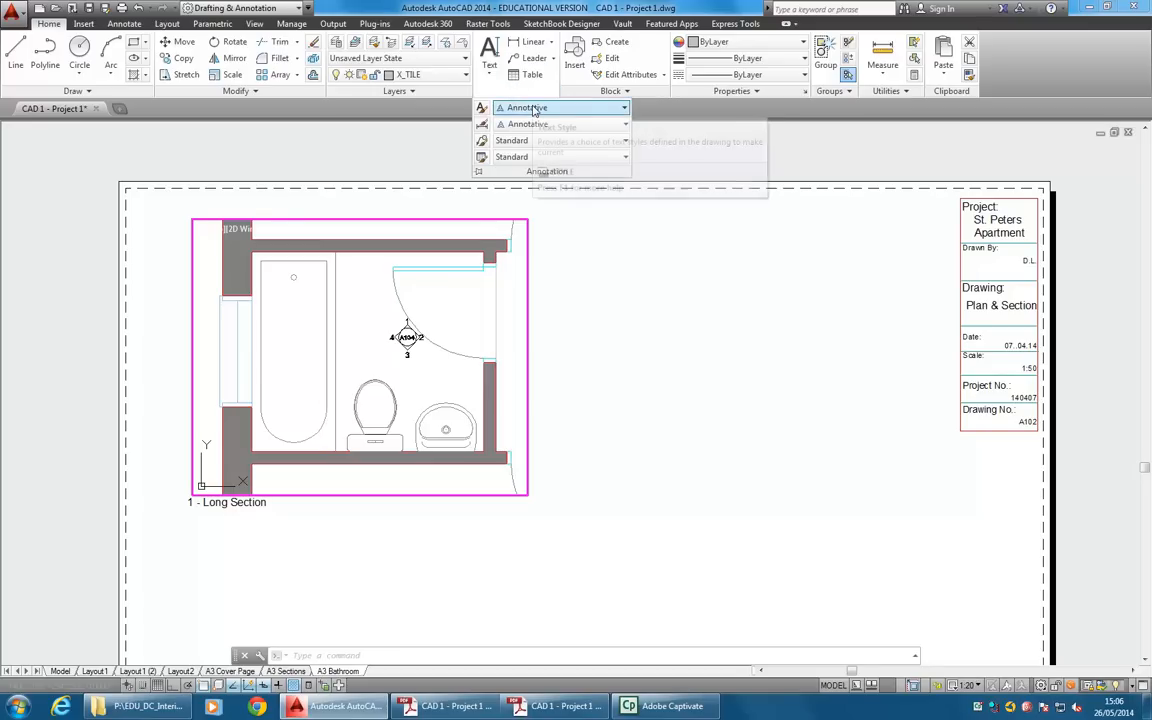
pyautogui.click(580, 108)
pyautogui.click(577, 110)
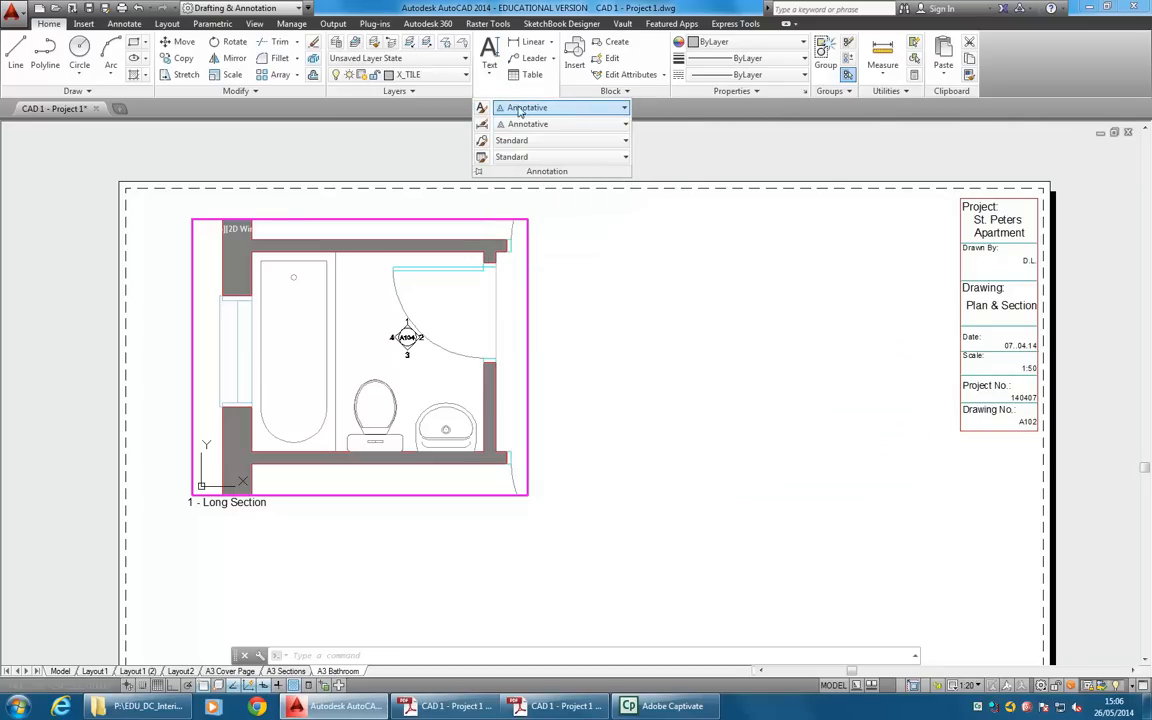
pyautogui.click(482, 110)
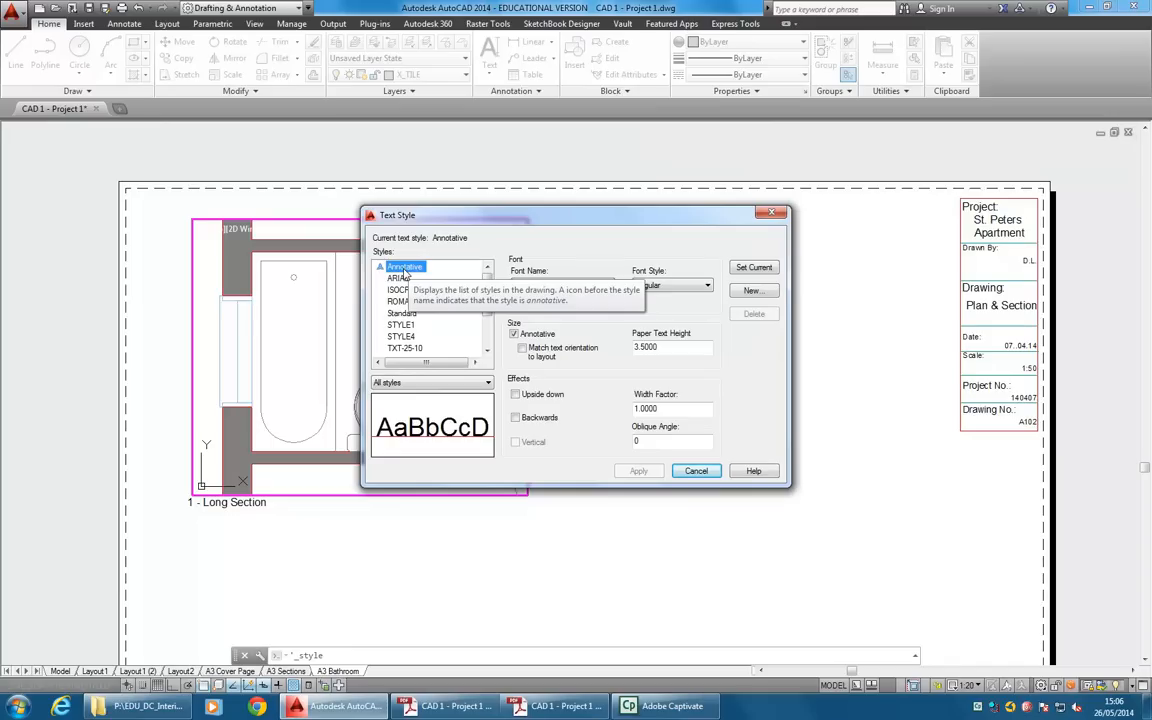
pyautogui.click(752, 291)
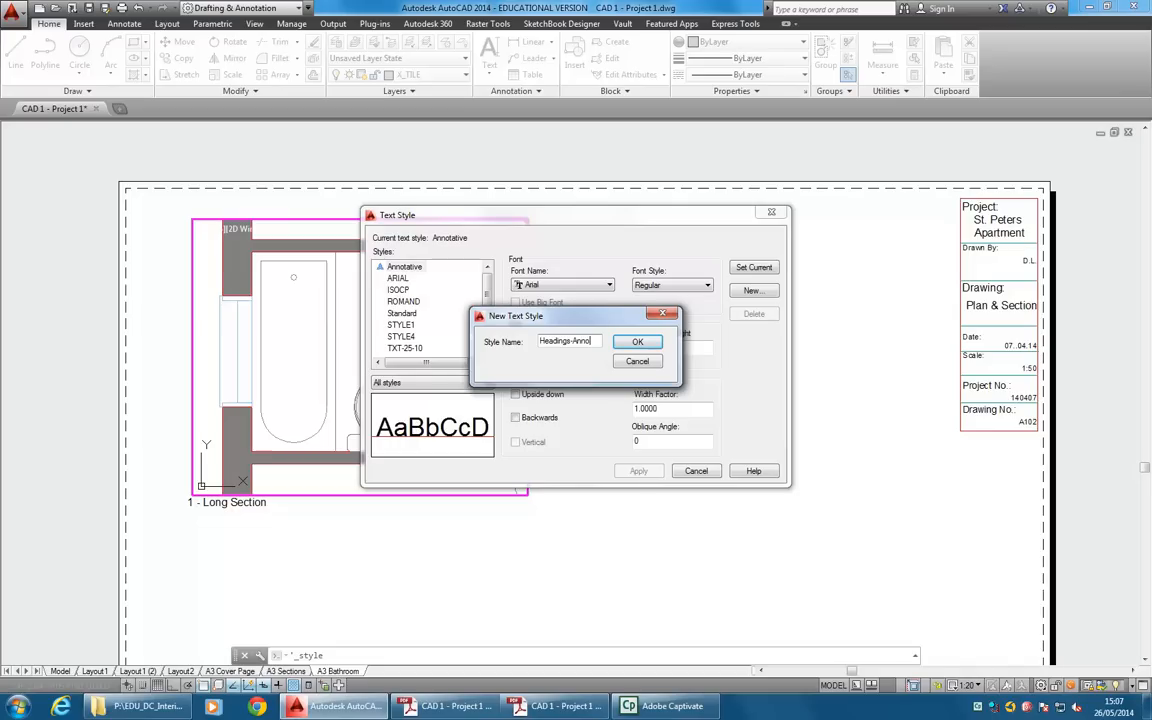
pyautogui.click(639, 343)
pyautogui.click(412, 290)
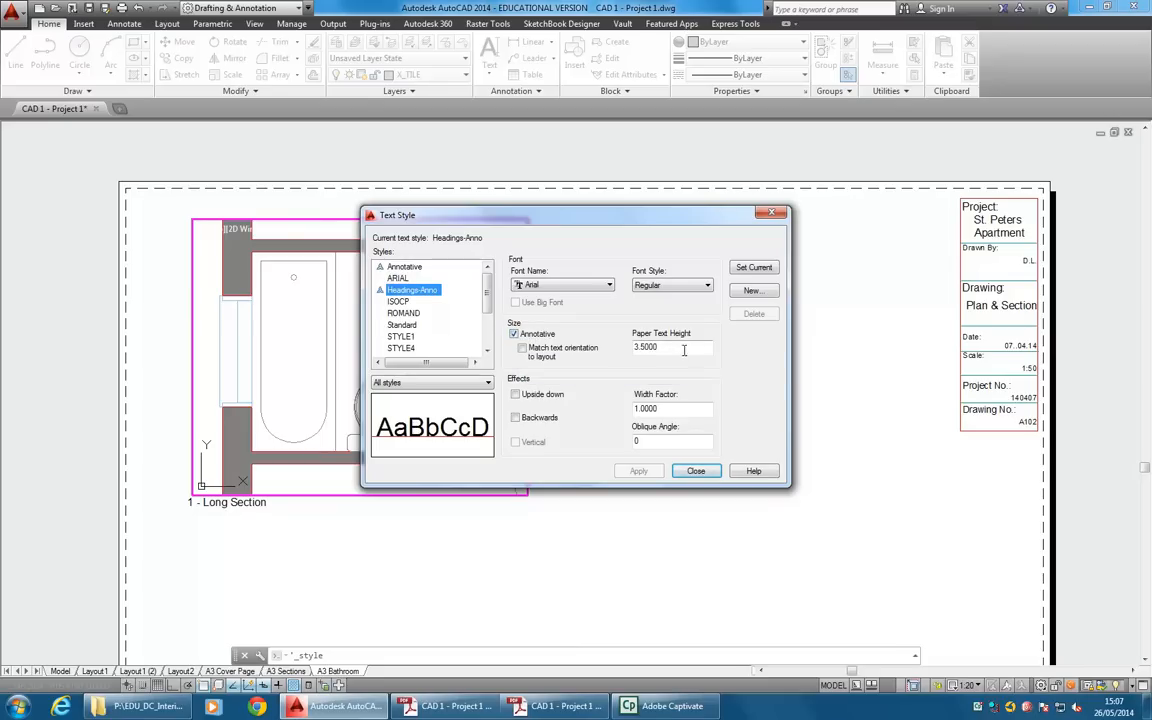
# Set the Headings-Anno style's paper text height to 5 and make it the current style, saving the changes.
pyautogui.moveTo(673, 348); pyautogui.dragTo(570, 355)
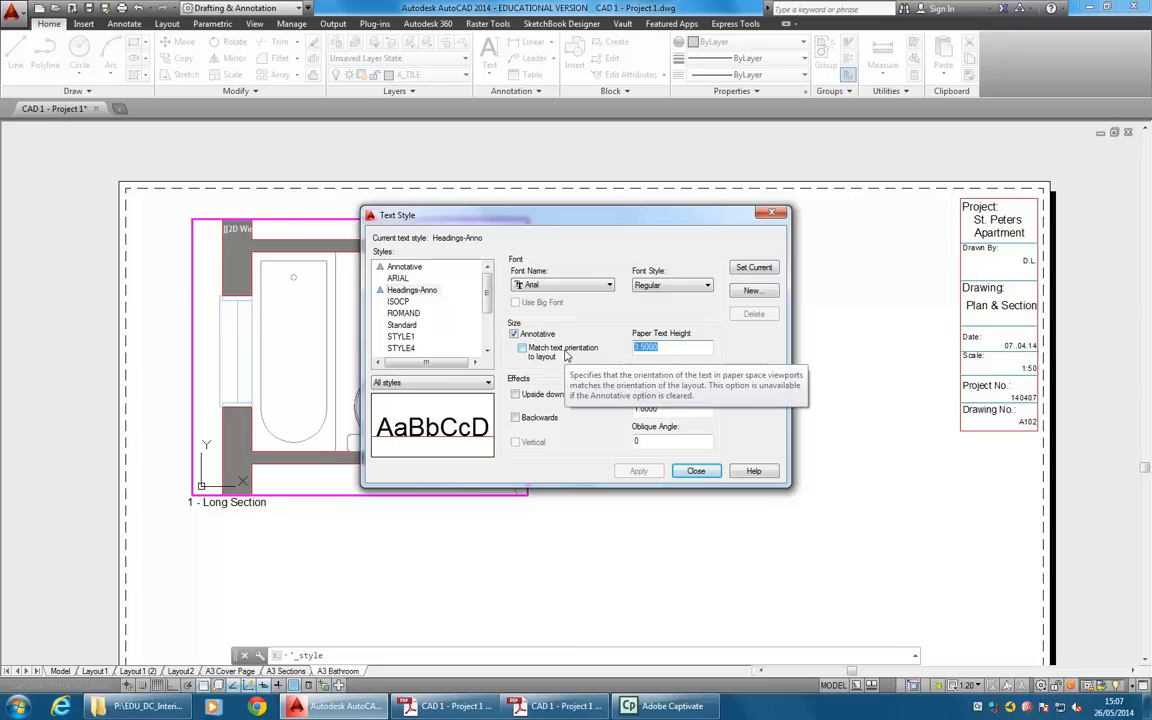
pyautogui.write('5')
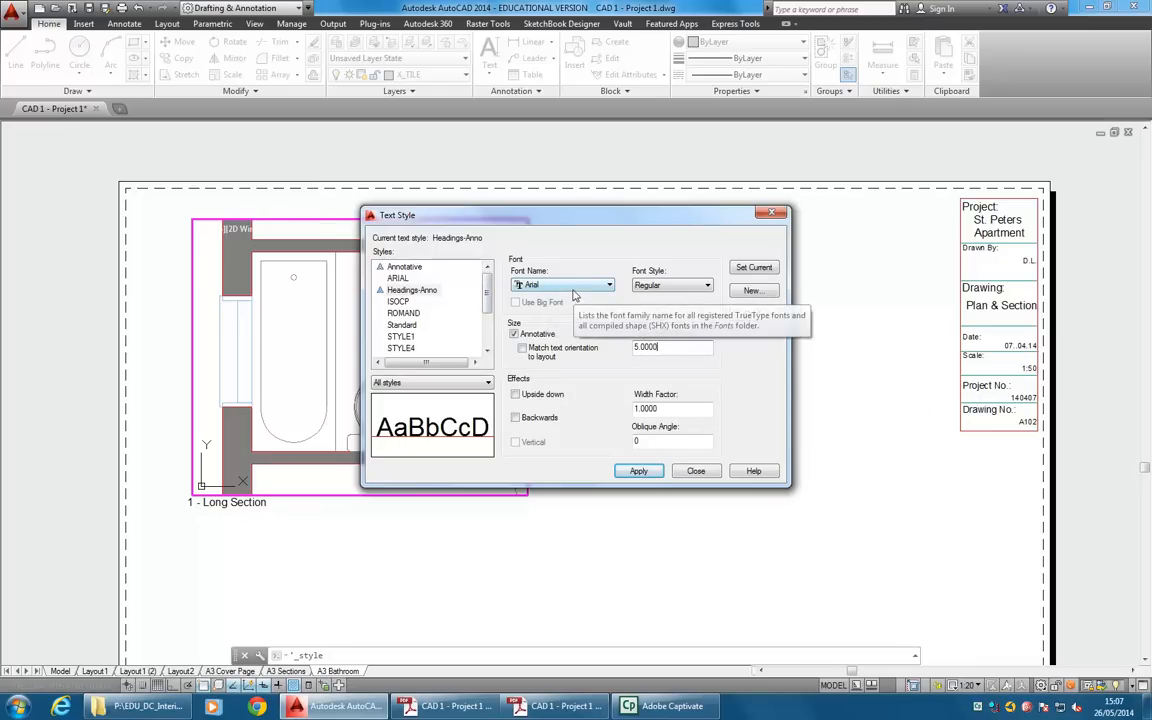
pyautogui.click(751, 268)
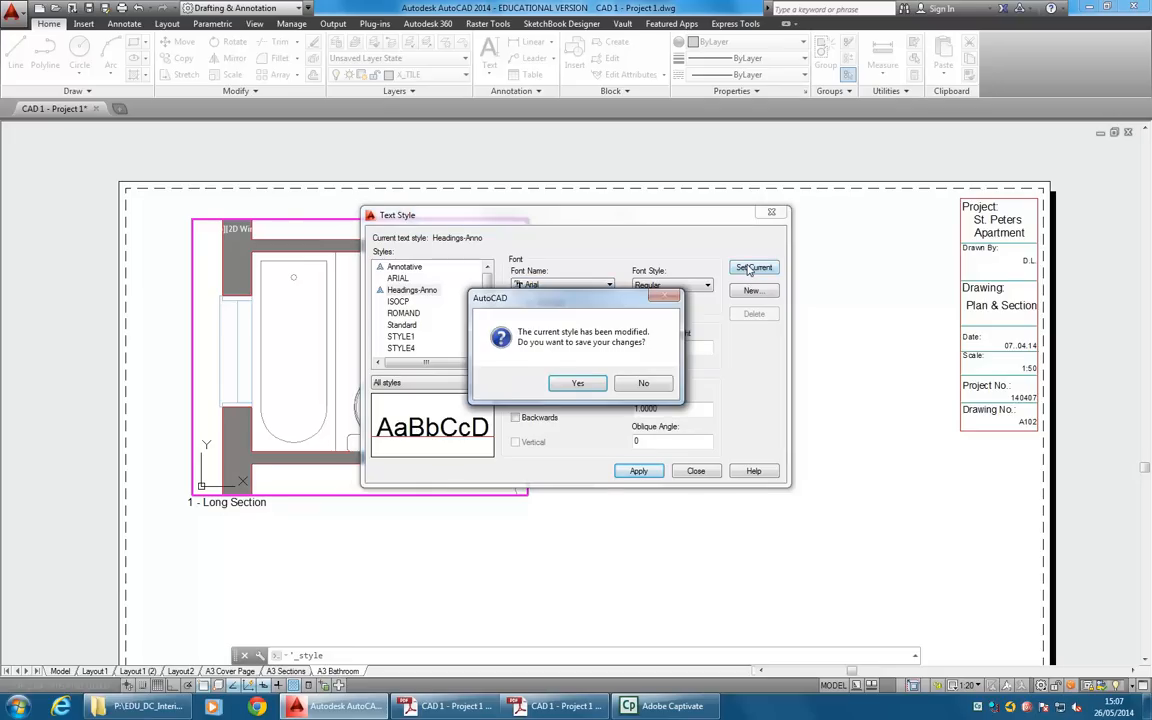
pyautogui.click(577, 383)
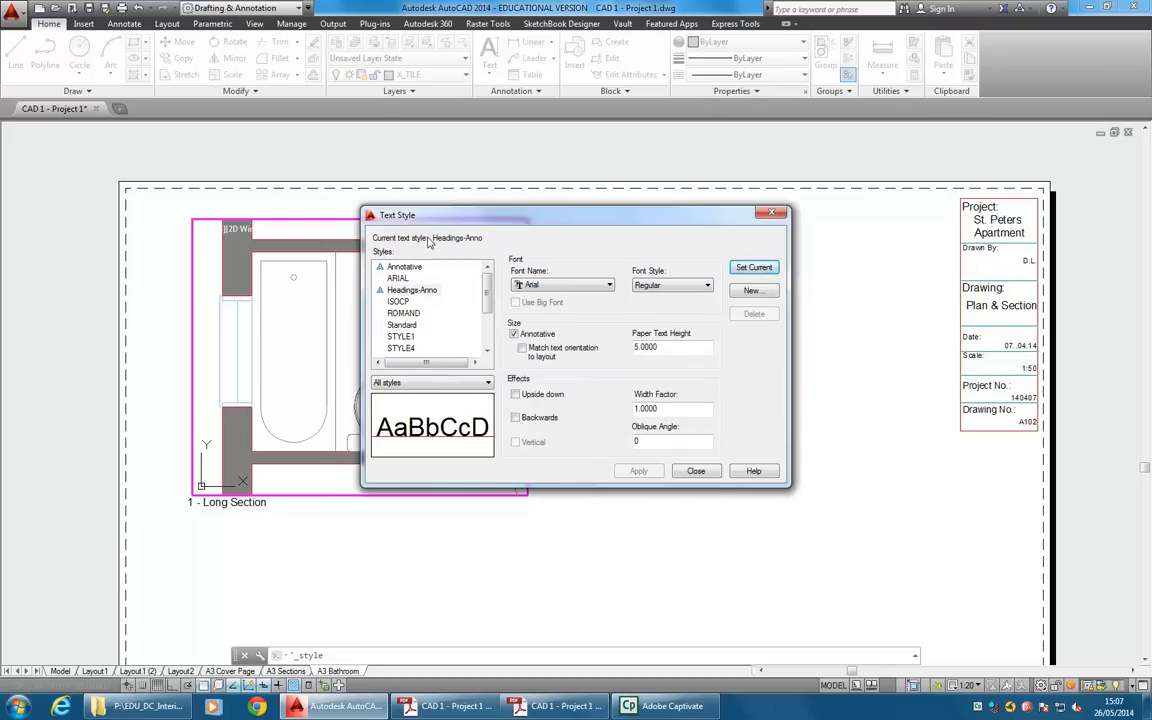
pyautogui.click(697, 470)
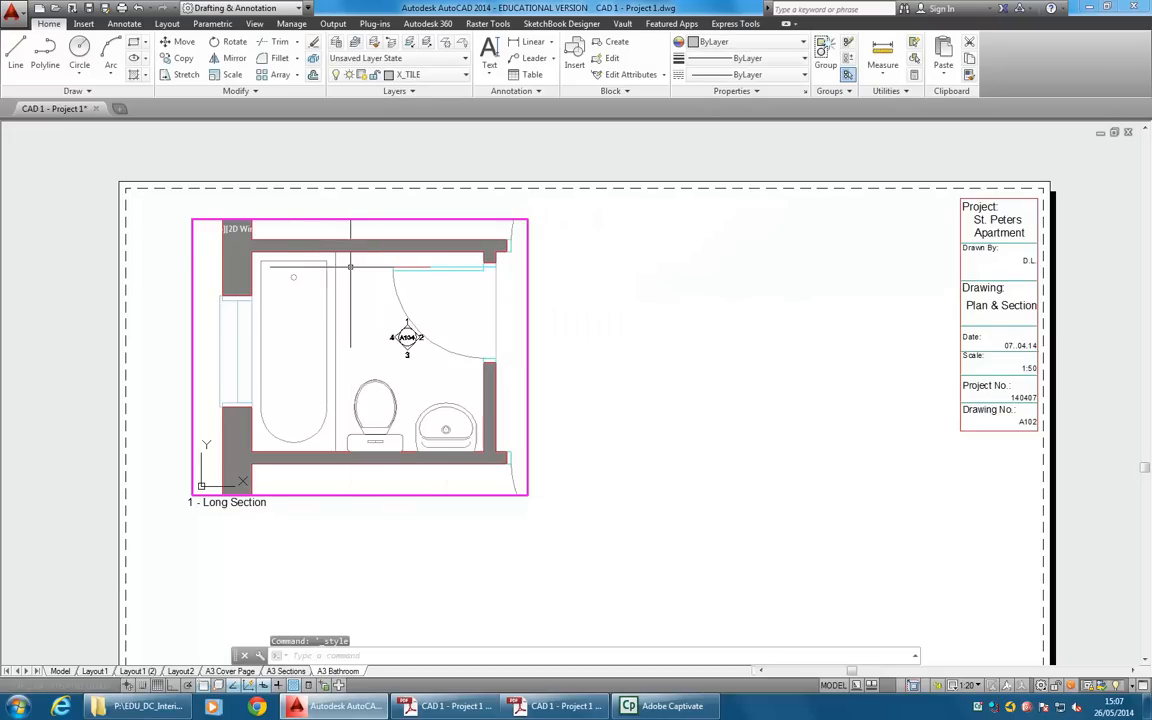
# Add the multiline text "BATH." in the Headings-Anno style, starting over the middle of the tub in the viewport.
pyautogui.click(488, 68)
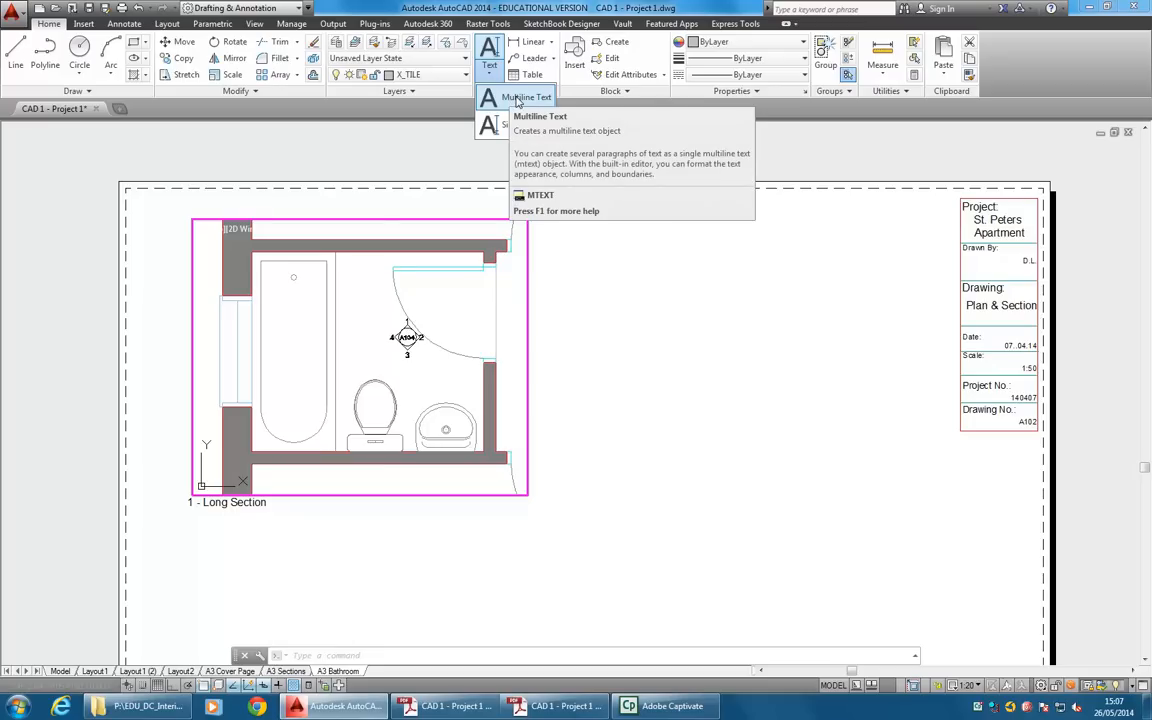
pyautogui.click(515, 97)
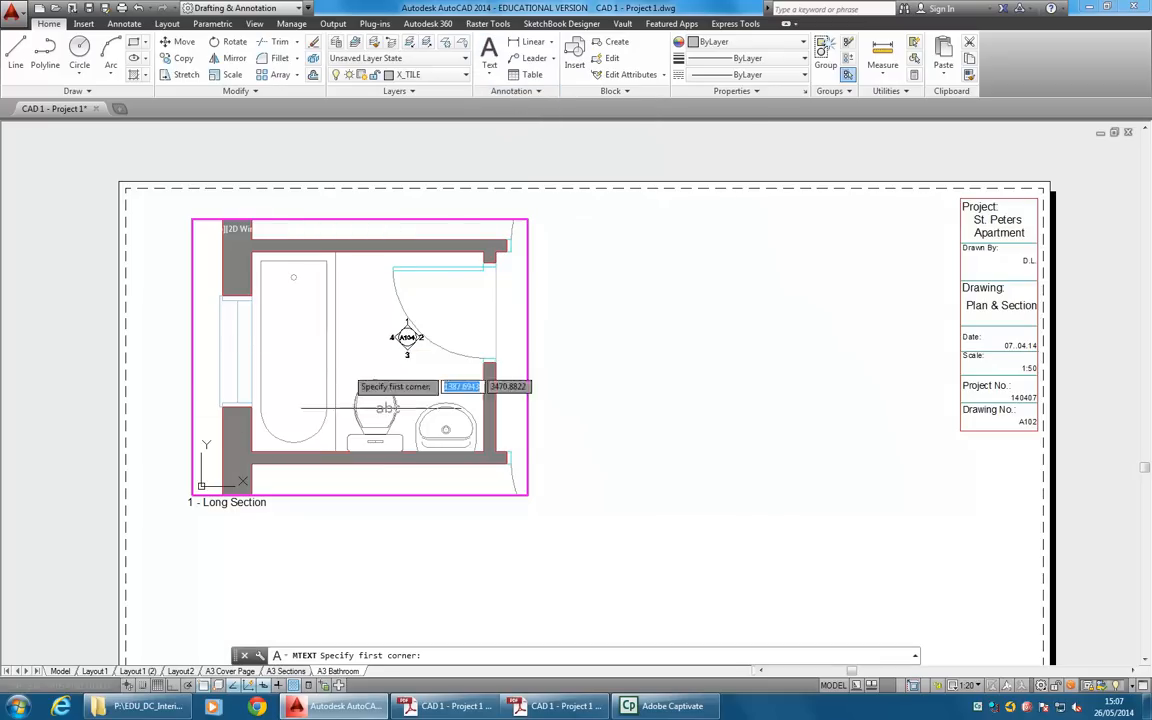
pyautogui.click(290, 316)
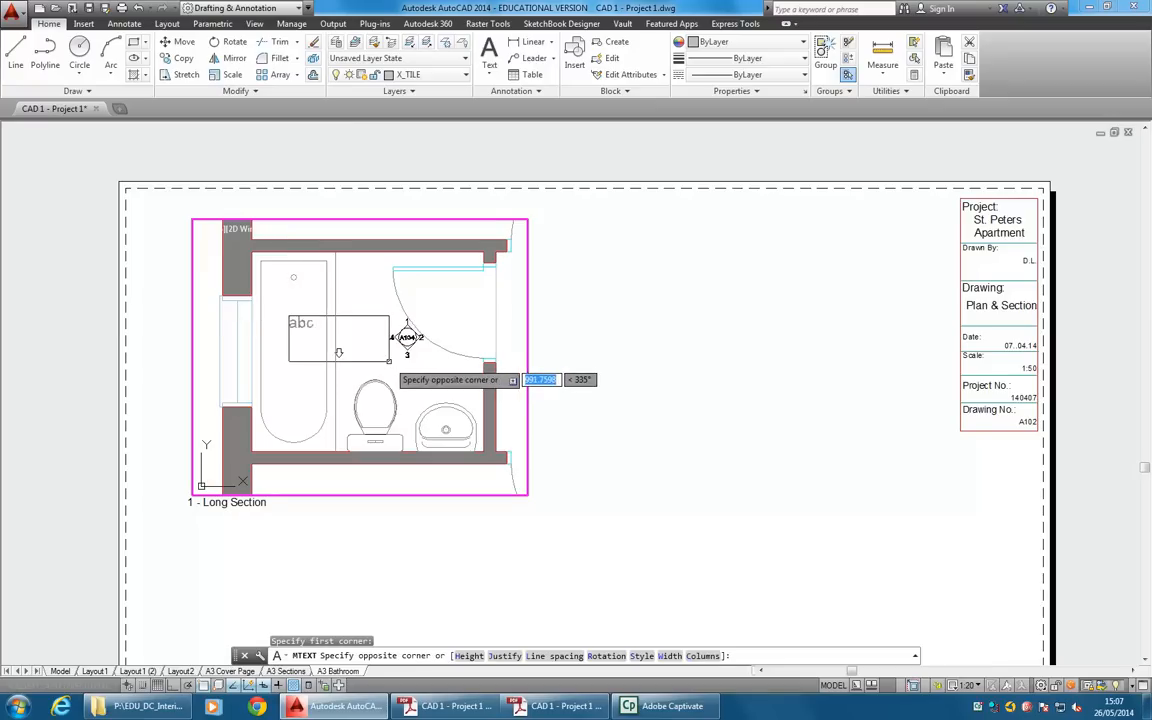
pyautogui.click(385, 360)
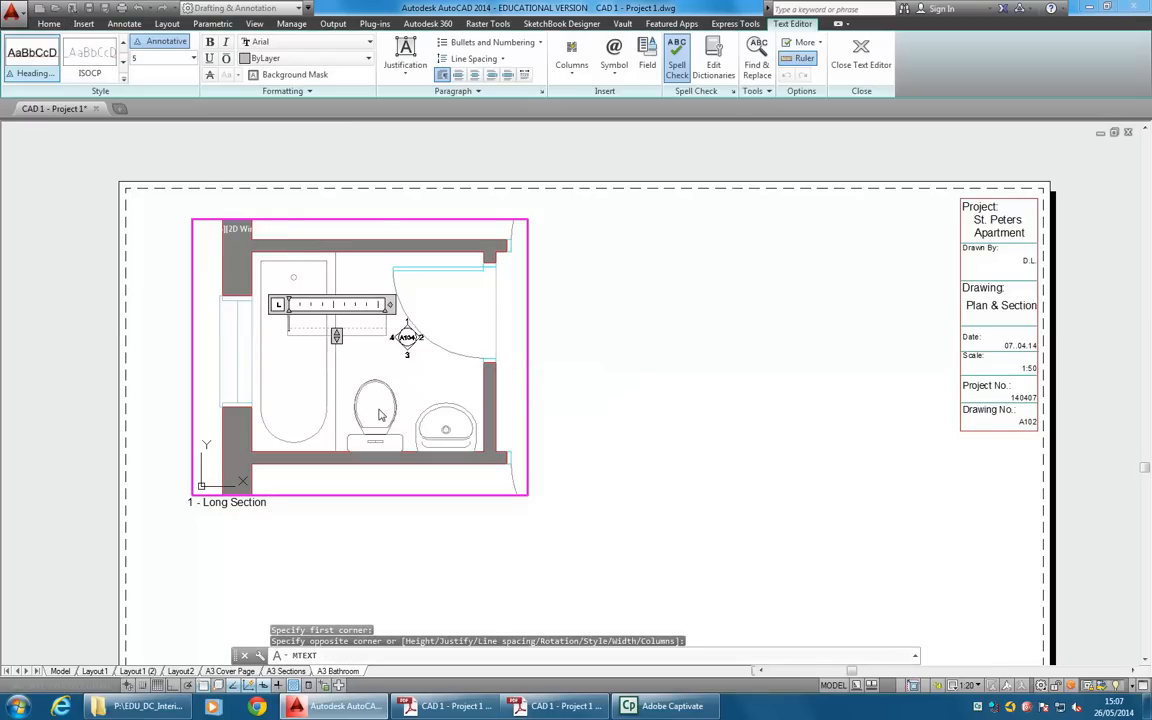
pyautogui.write('BATH')
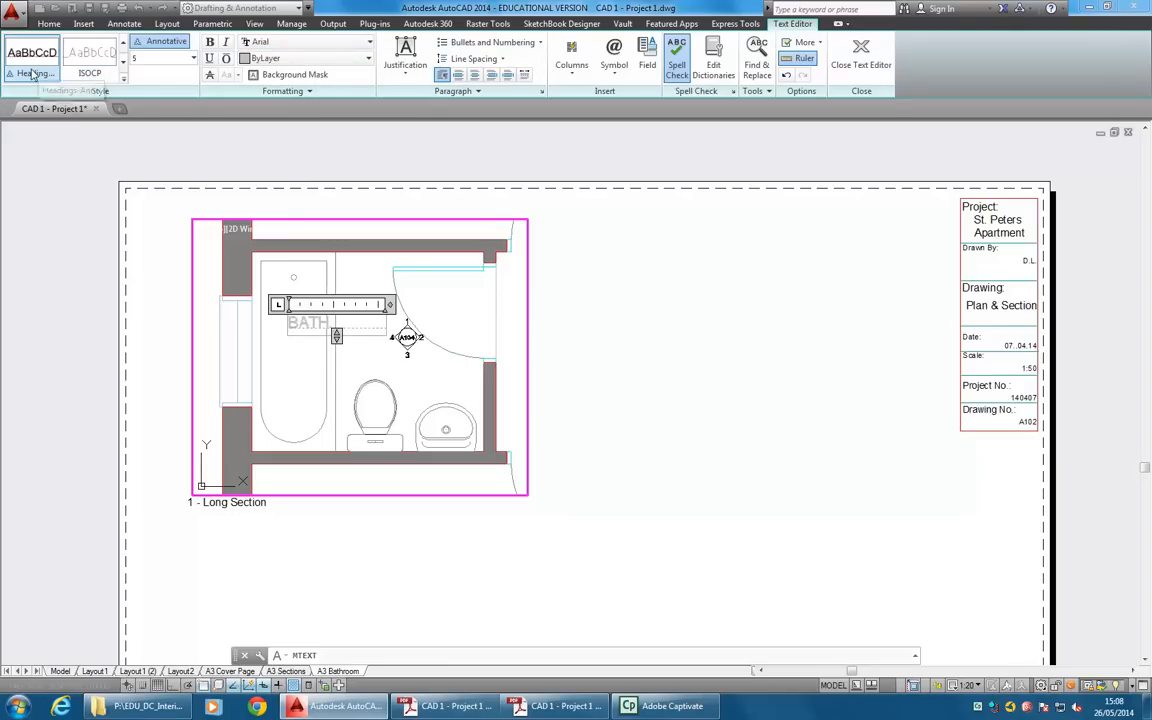
pyautogui.click(193, 62)
pyautogui.click(166, 58)
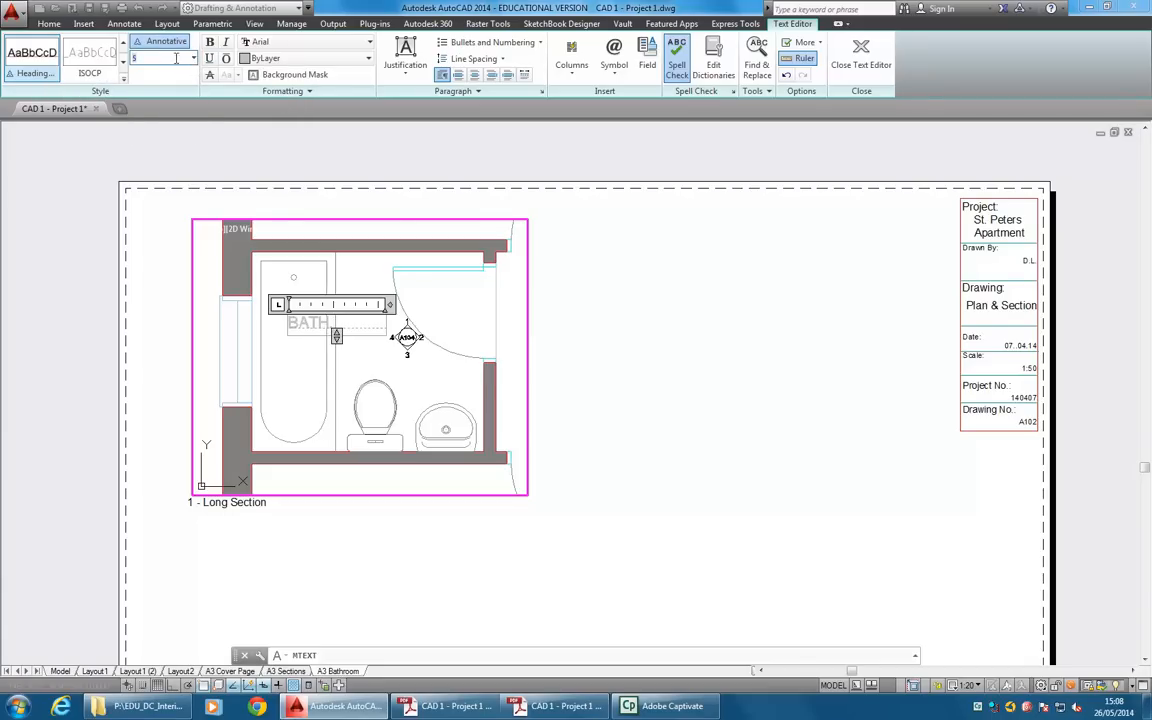
pyautogui.click(314, 43)
pyautogui.click(314, 43)
pyautogui.click(861, 58)
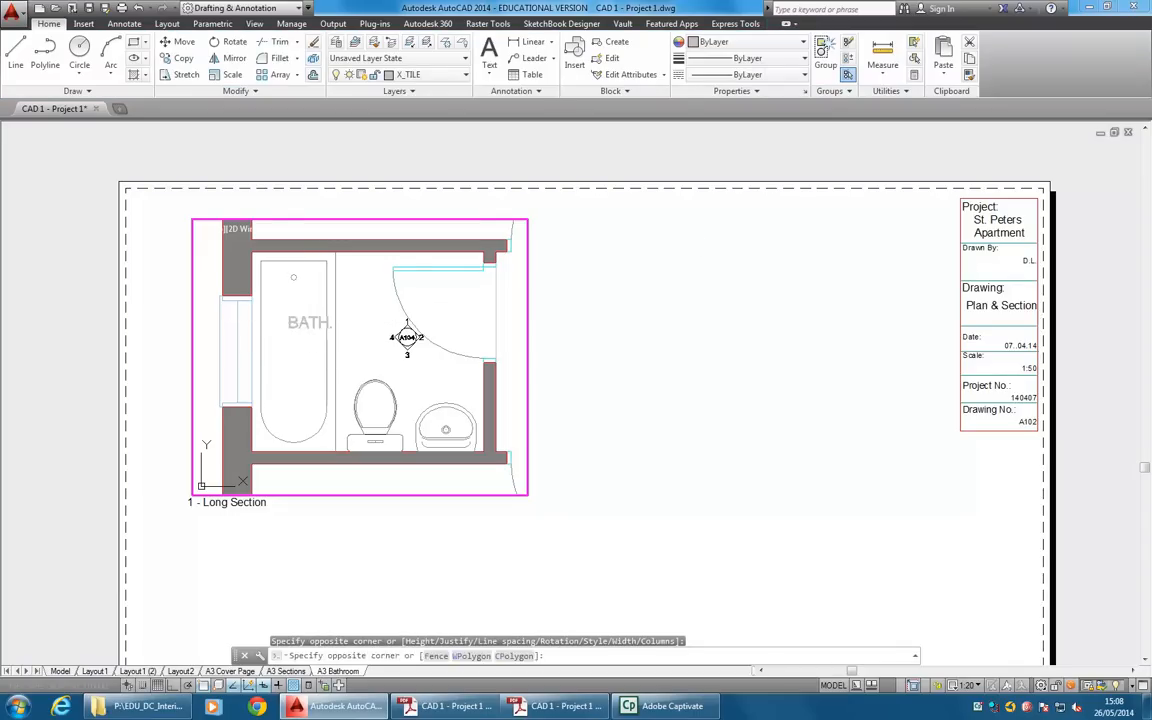
# Assign the new BATH. text to layer A_TEXT.
pyautogui.click(305, 322)
pyautogui.click(436, 79)
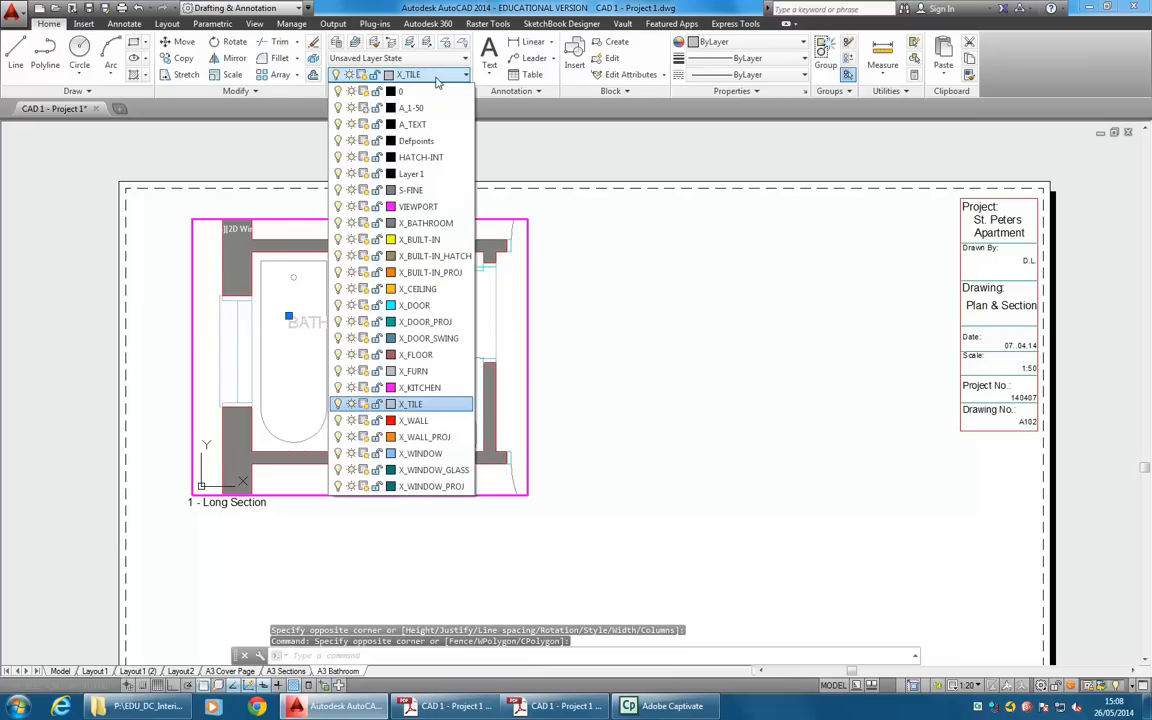
pyautogui.click(421, 126)
pyautogui.press('Escape')
pyautogui.press('Escape')
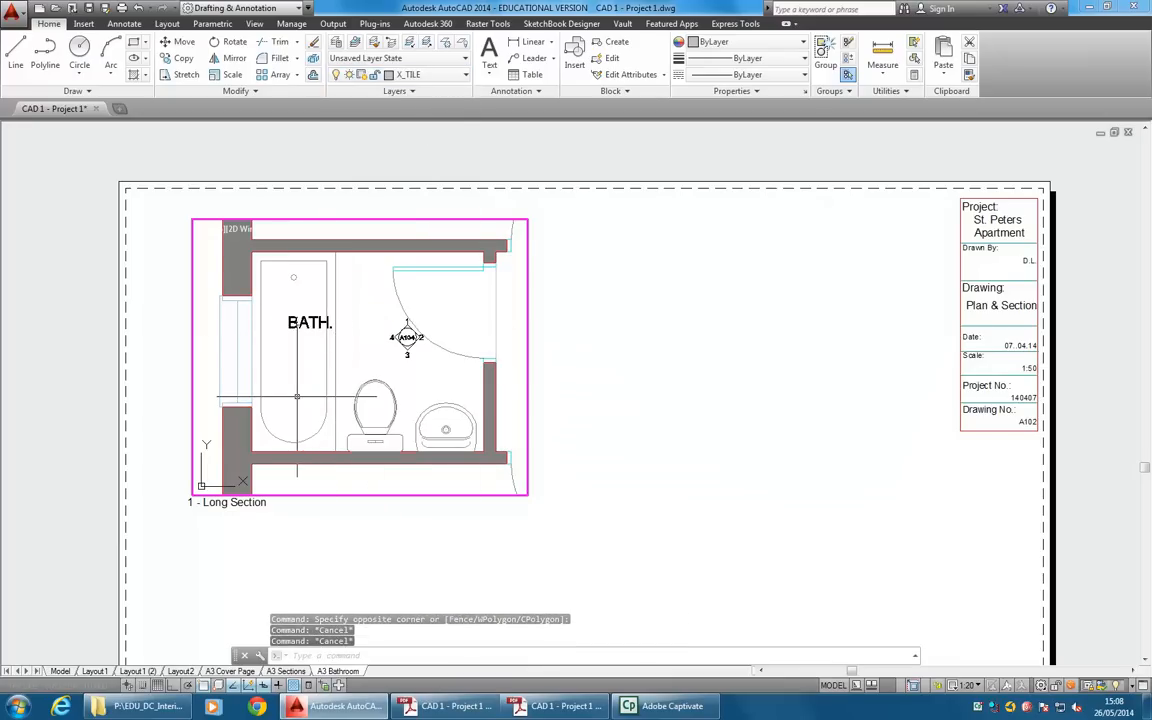
# Move the BATH. text slightly down and to the right, so it straddles the tub's right edge.
pyautogui.write('m')
pyautogui.press('Return')
pyautogui.click(297, 324)
pyautogui.press('Return')
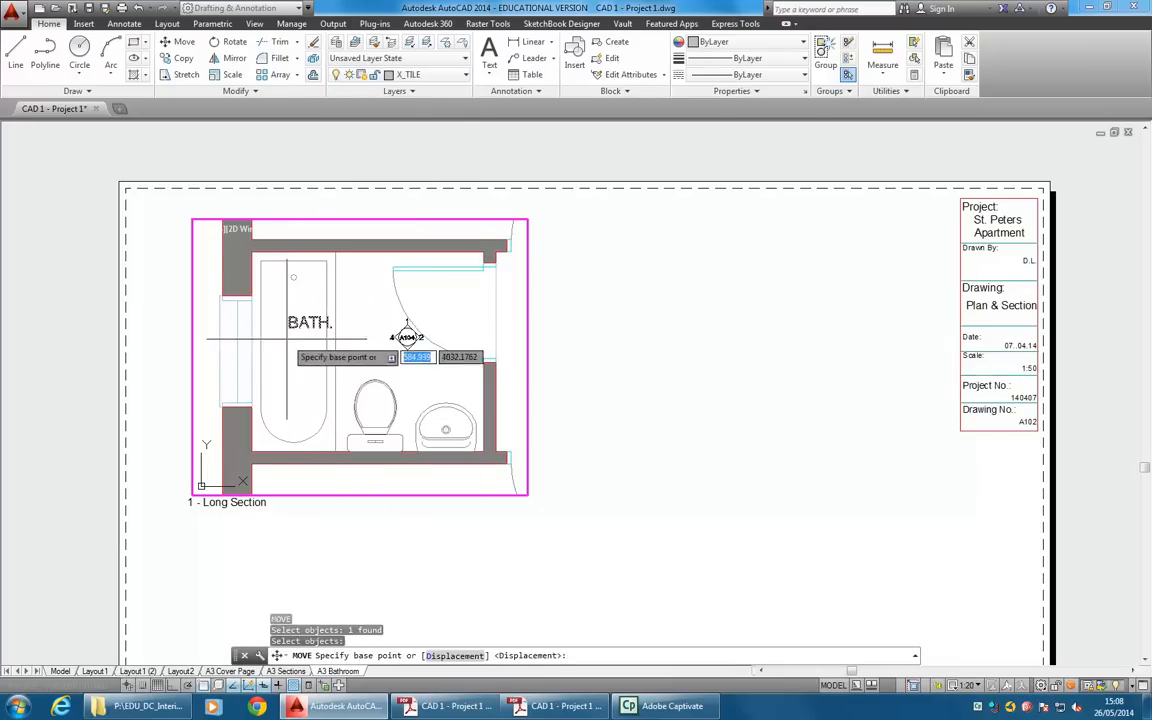
pyautogui.click(287, 339)
pyautogui.click(314, 358)
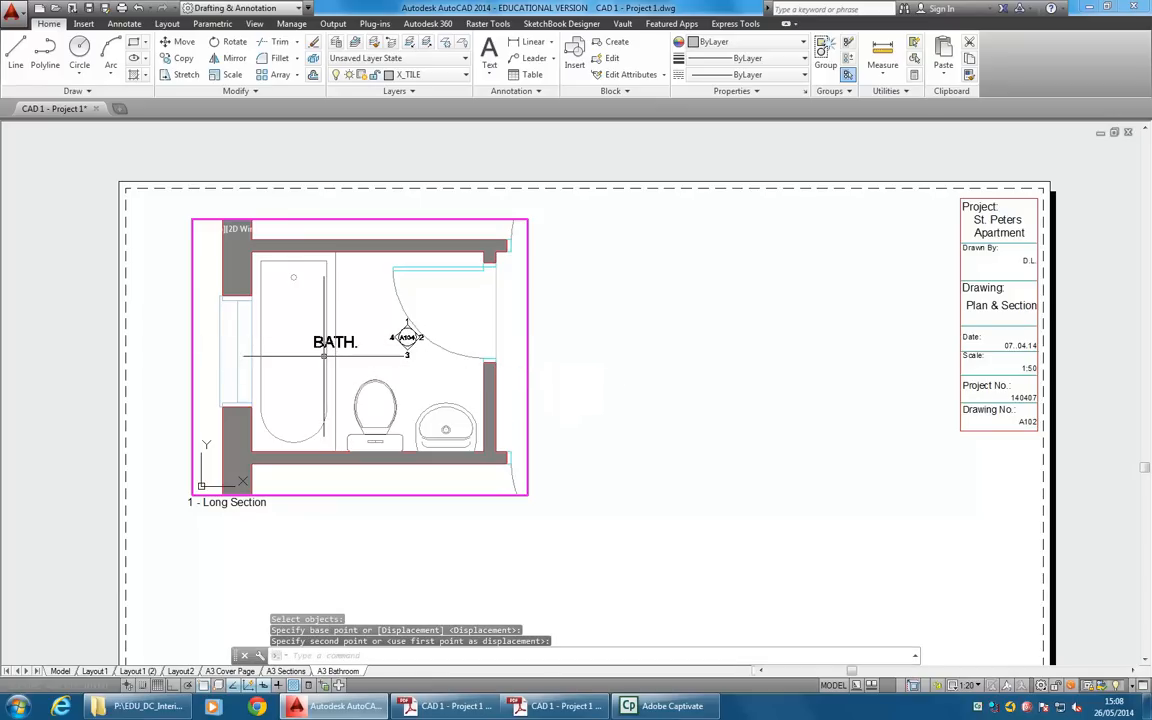
pyautogui.click(314, 341)
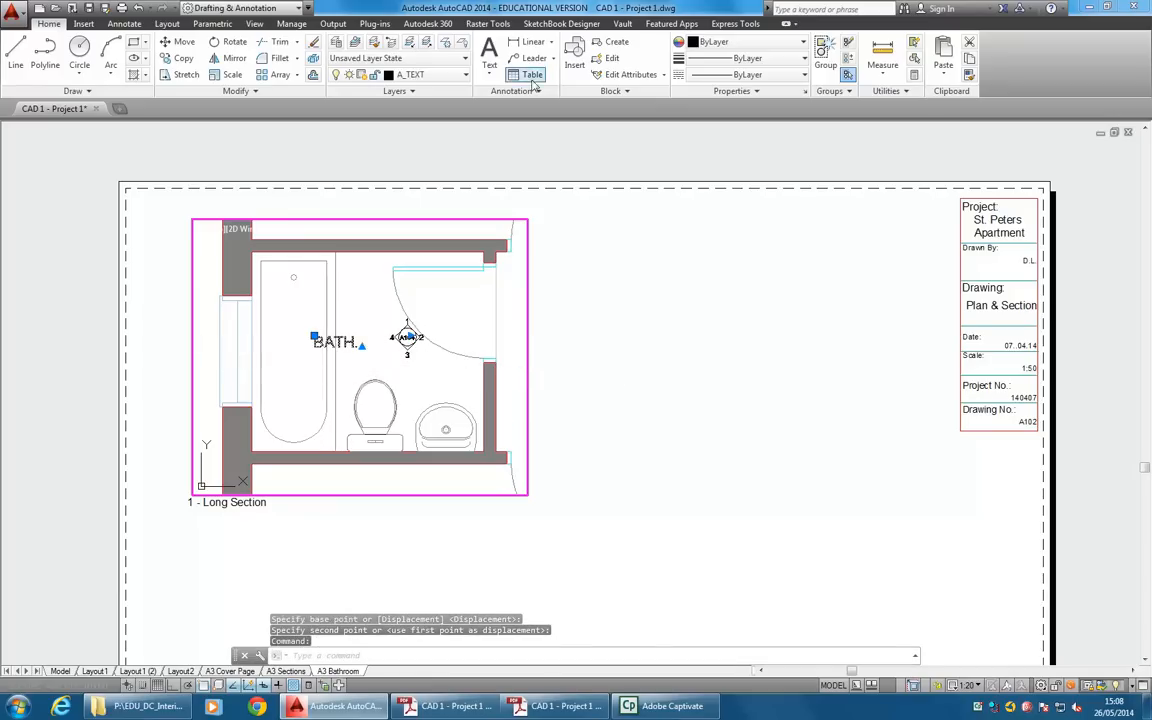
pyautogui.click(440, 75)
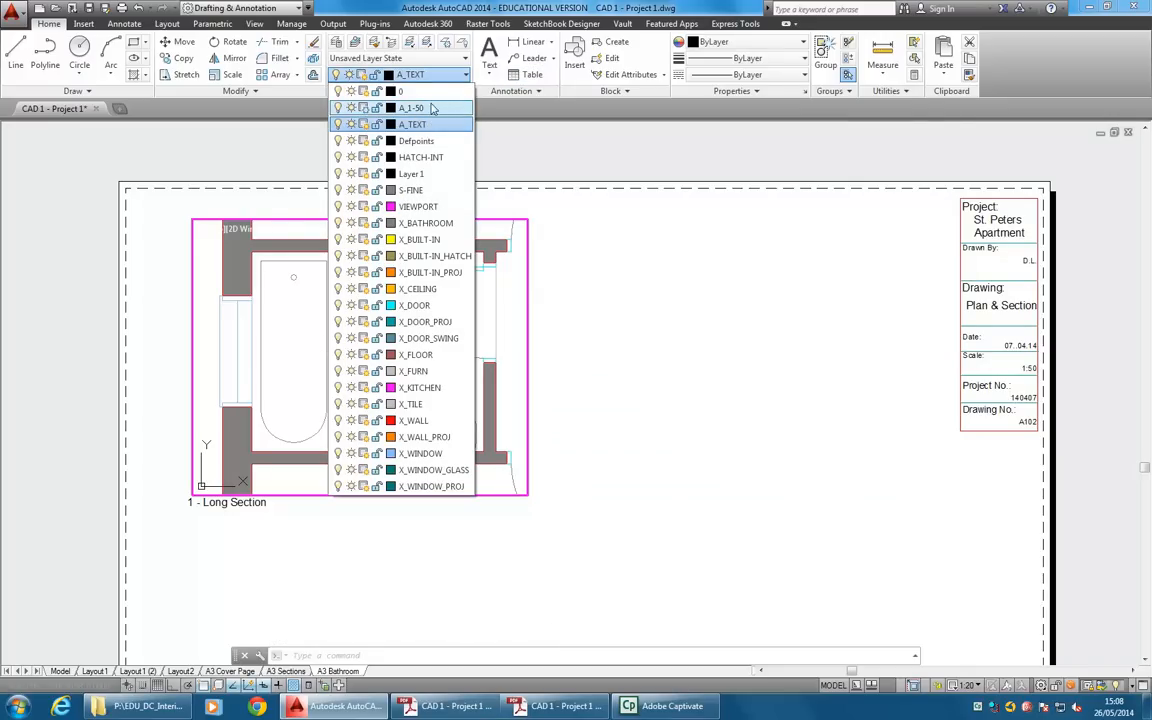
pyautogui.click(432, 107)
pyautogui.press('Escape')
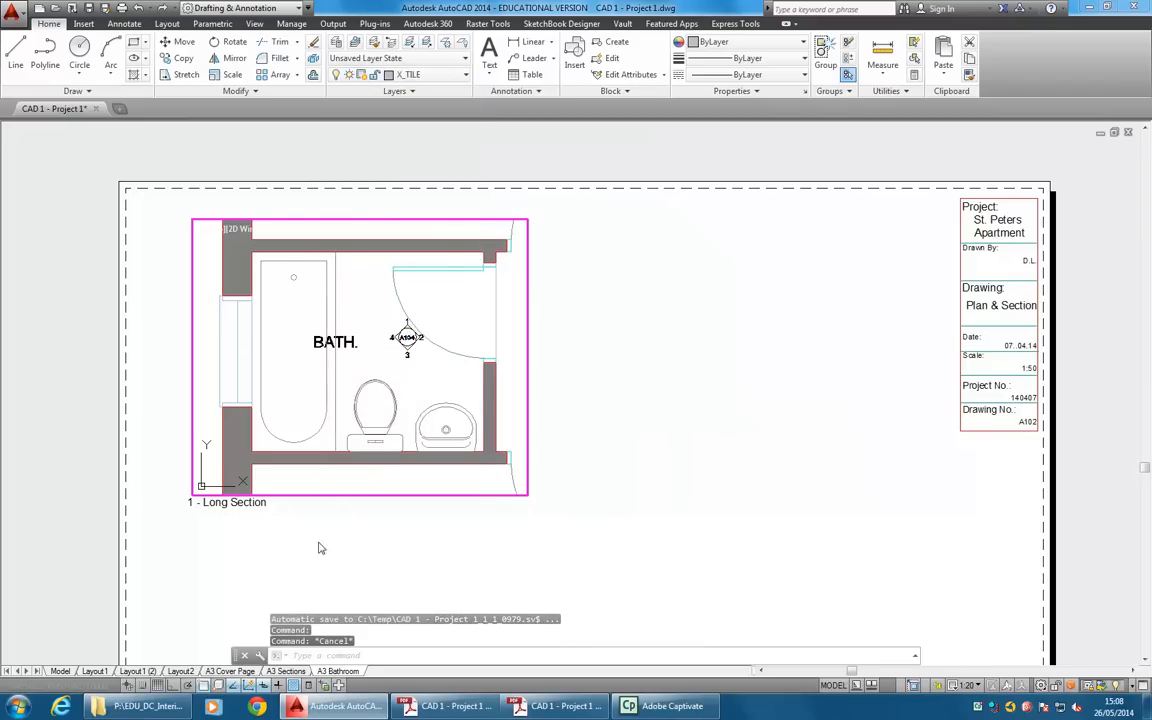
# On the A3 Cover Page layout, create a layer named A_1-20, colour it white and make it the current layer.
pyautogui.click(226, 671)
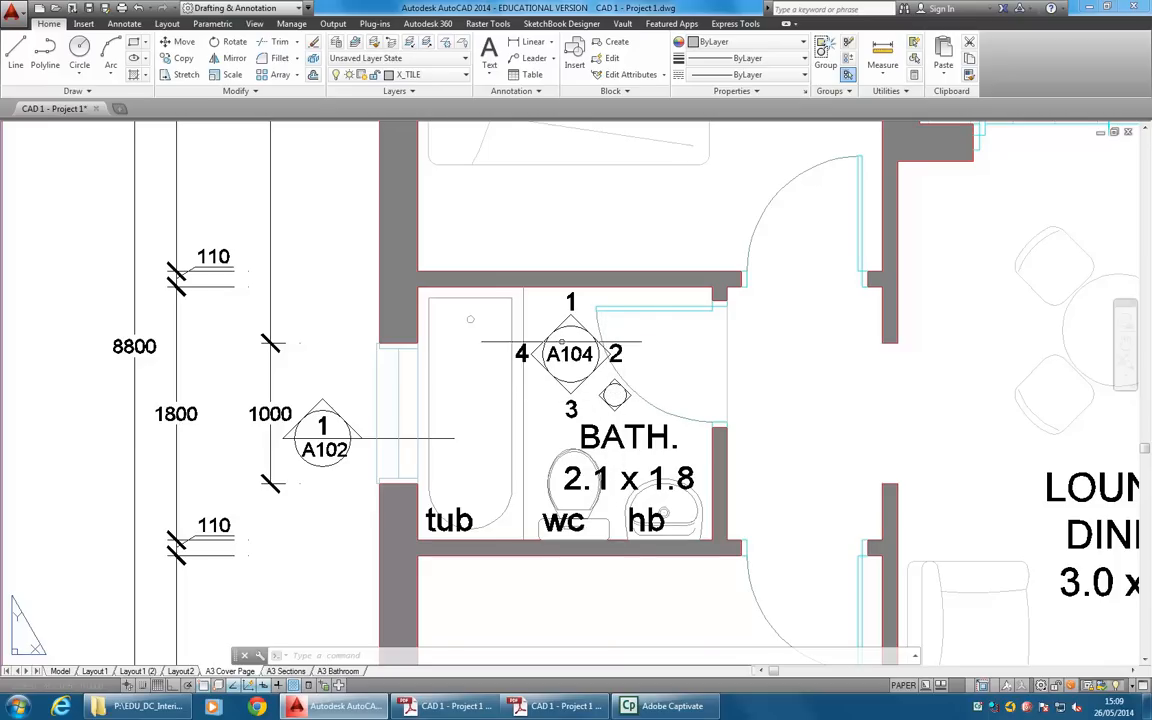
pyautogui.click(336, 42)
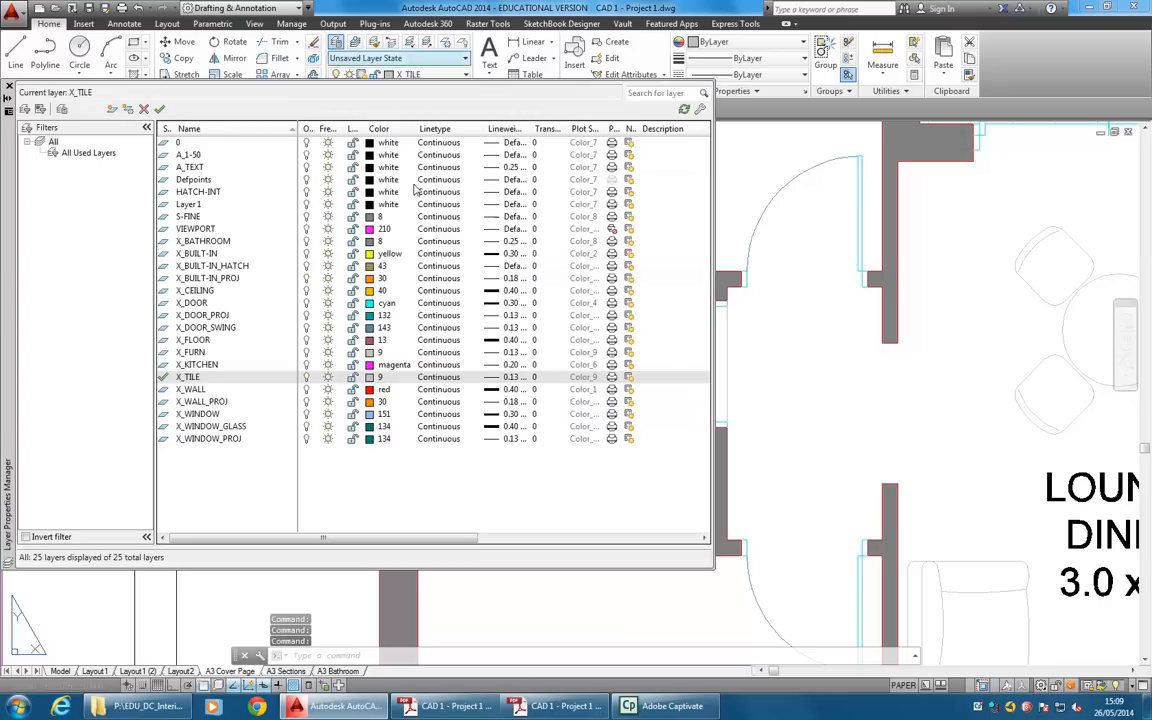
pyautogui.click(111, 109)
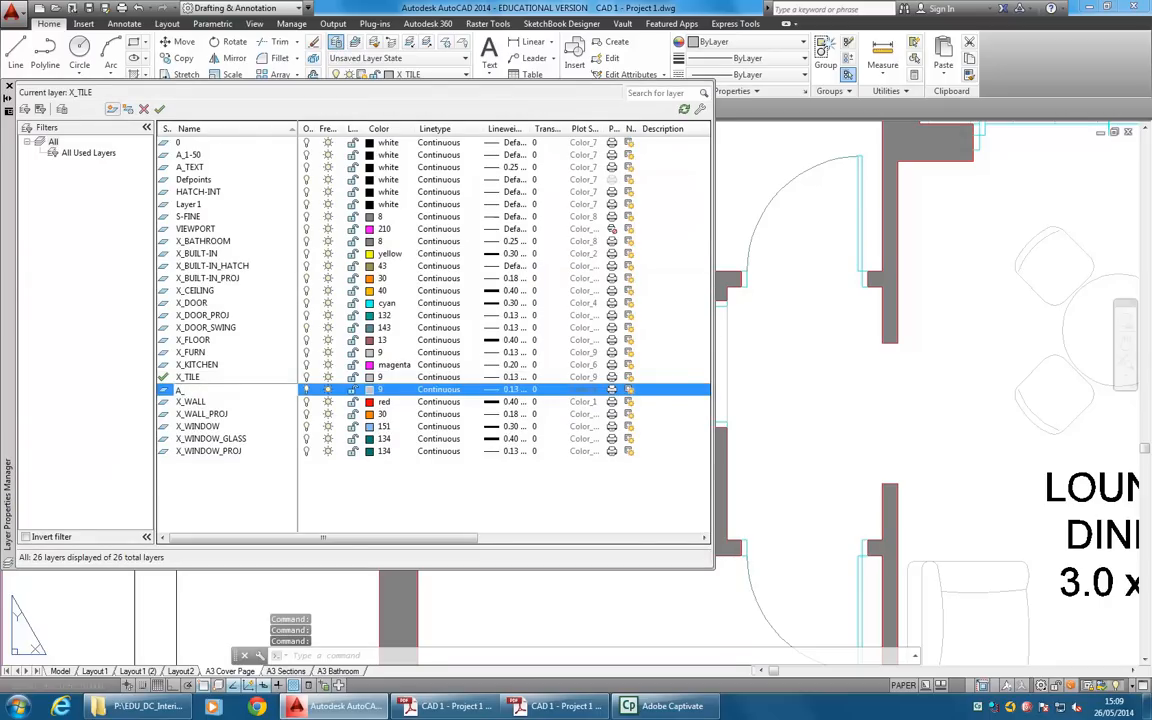
pyautogui.write('A_1-')
pyautogui.press('Return')
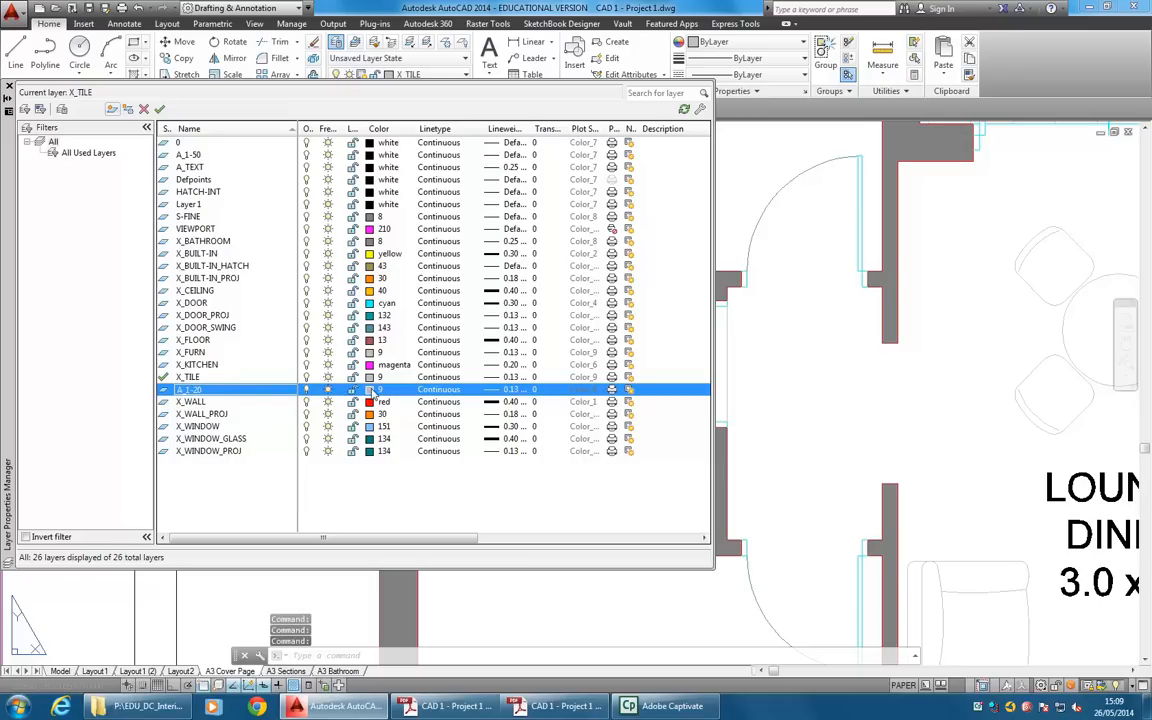
pyautogui.click(370, 389)
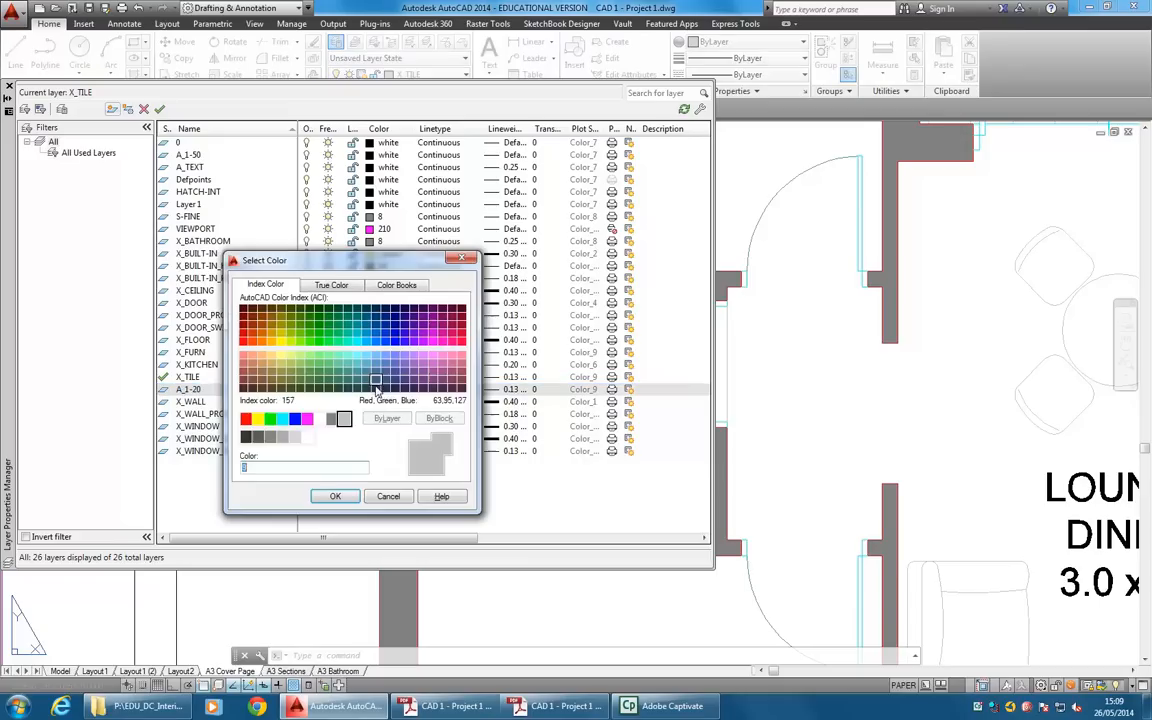
pyautogui.click(331, 418)
pyautogui.click(335, 496)
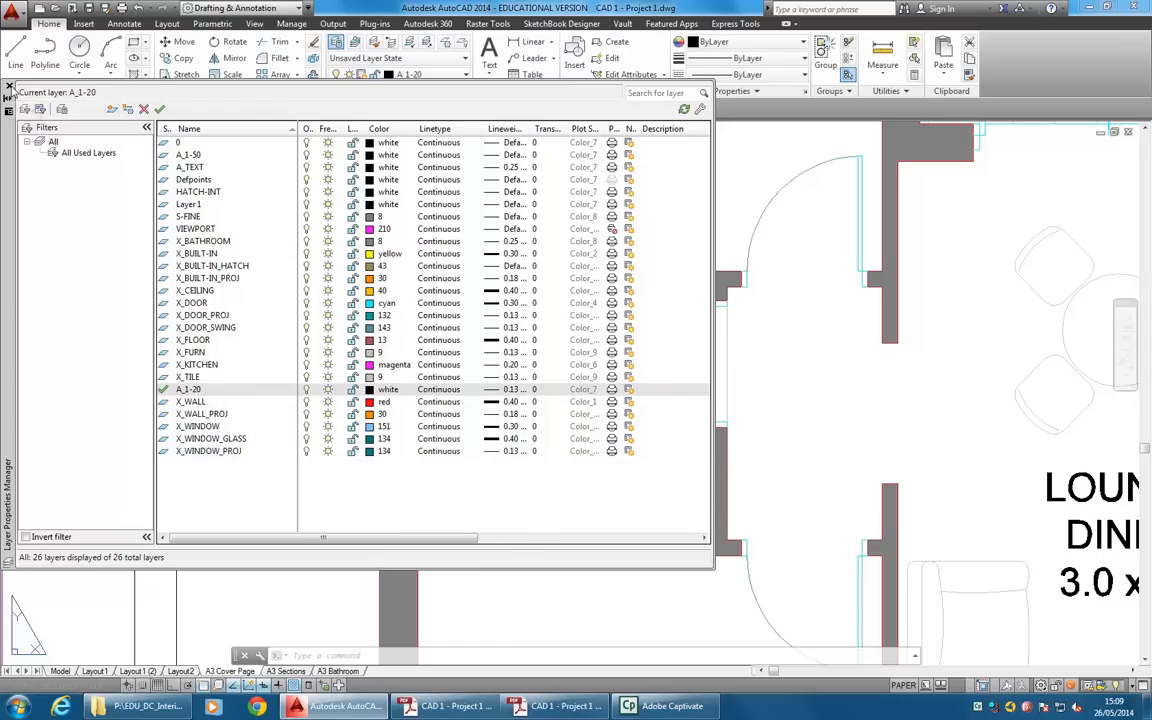
pyautogui.click(8, 87)
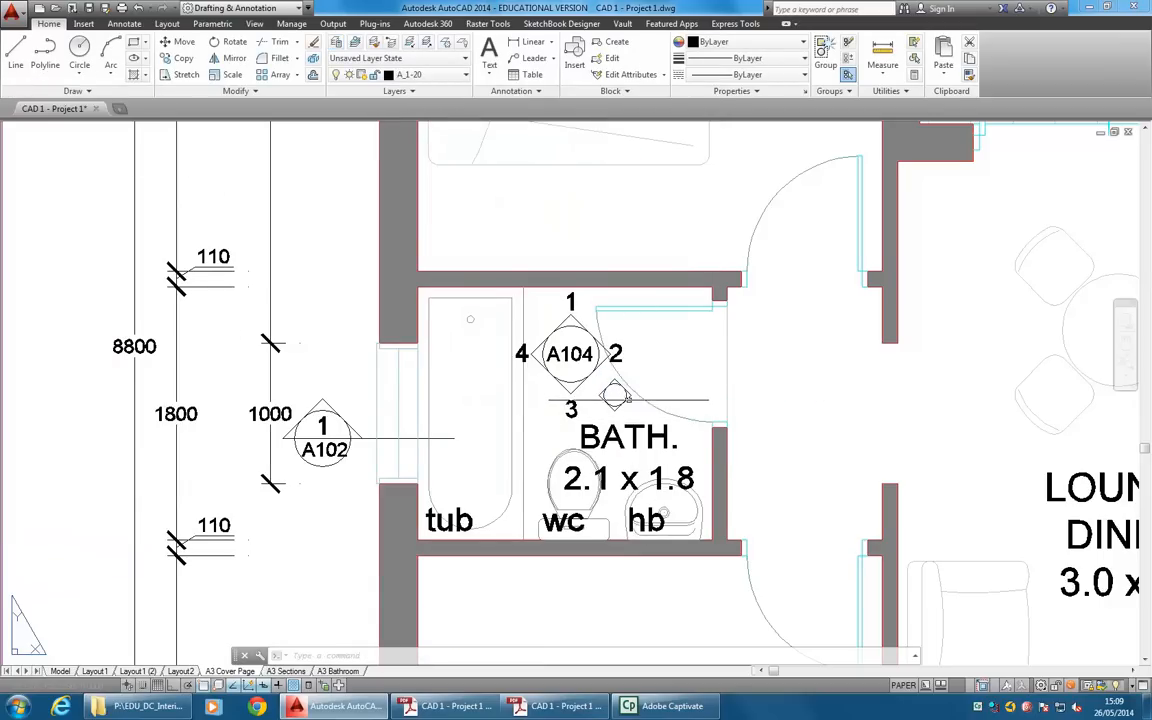
# In the cover page viewport, assign the small circle-and-diamond marker below A104 to layer A_1-20 and freeze that layer in this viewport.
pyautogui.click(626, 395)
pyautogui.press('Escape')
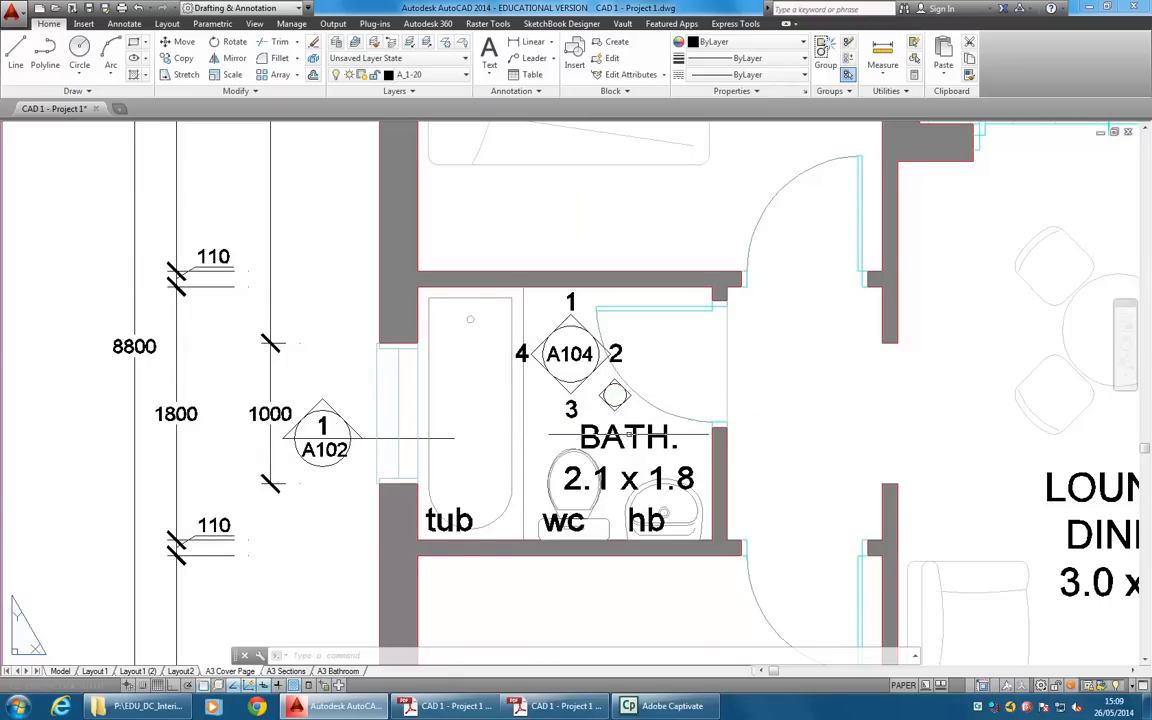
pyautogui.click(903, 685)
pyautogui.click(613, 396)
pyautogui.click(614, 396)
pyautogui.click(434, 76)
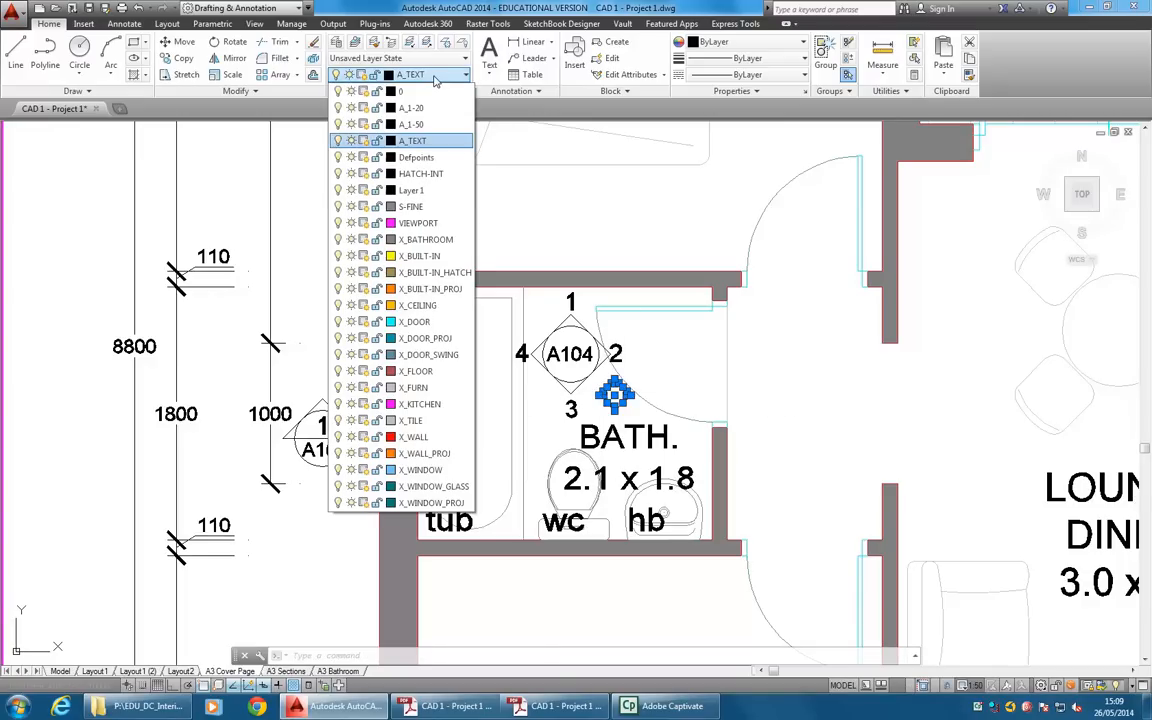
pyautogui.click(428, 108)
pyautogui.press('Escape')
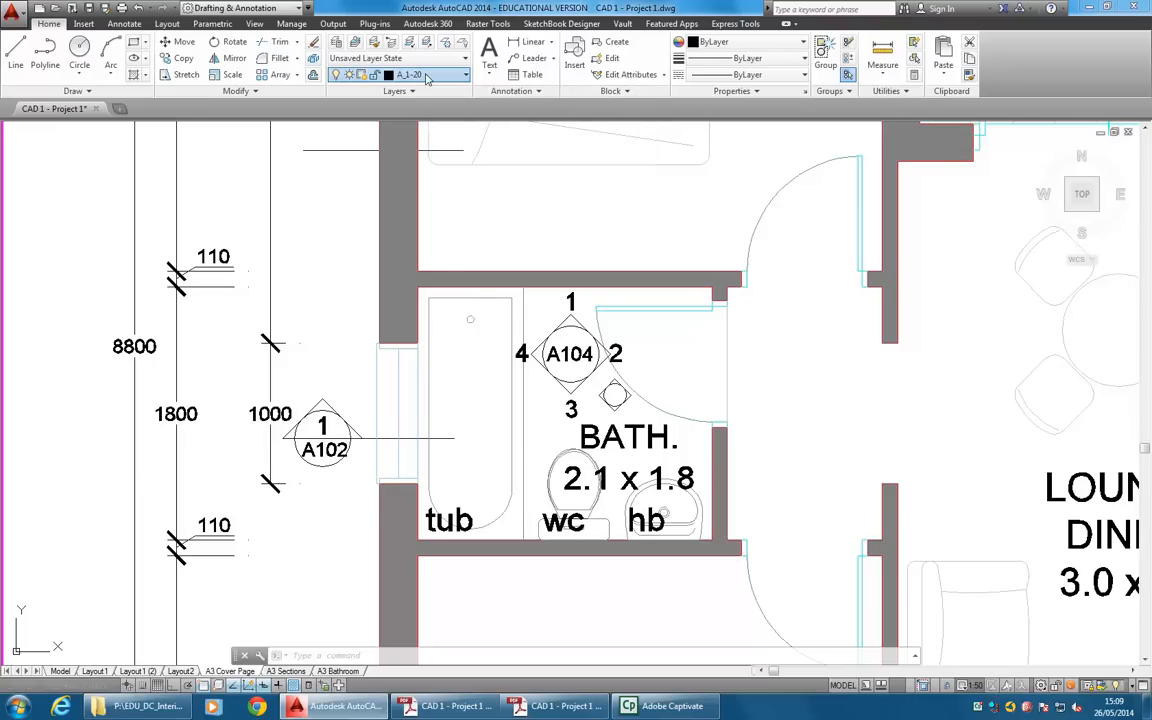
pyautogui.click(427, 77)
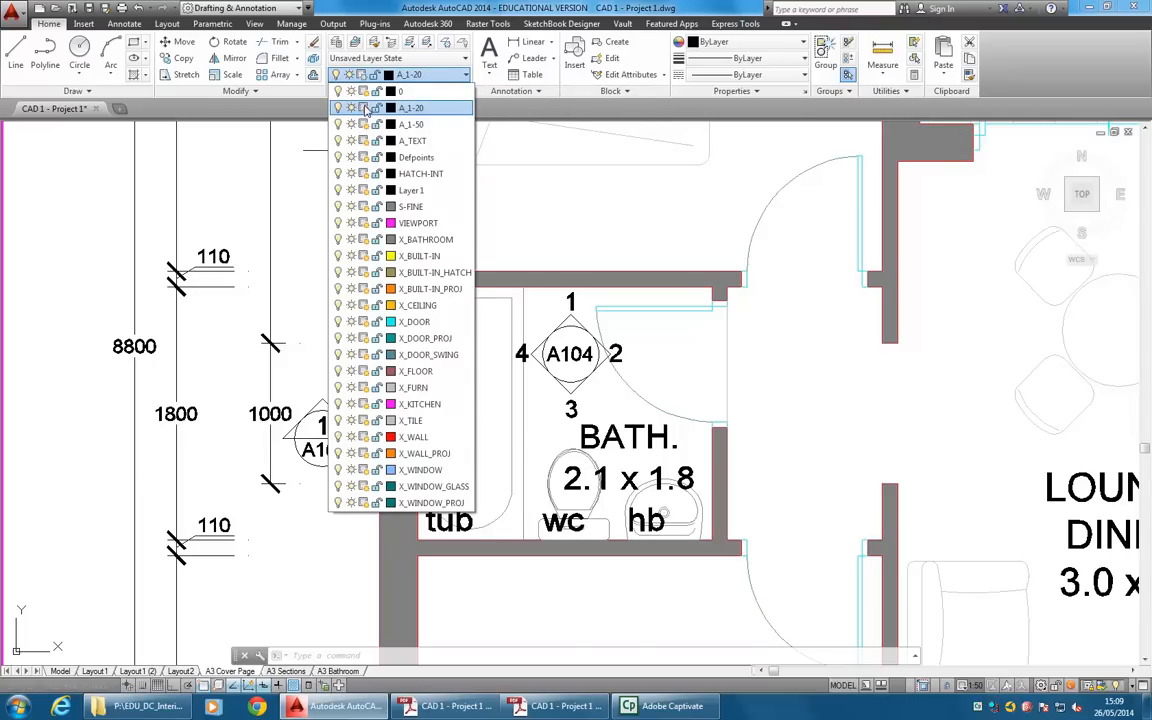
pyautogui.click(700, 391)
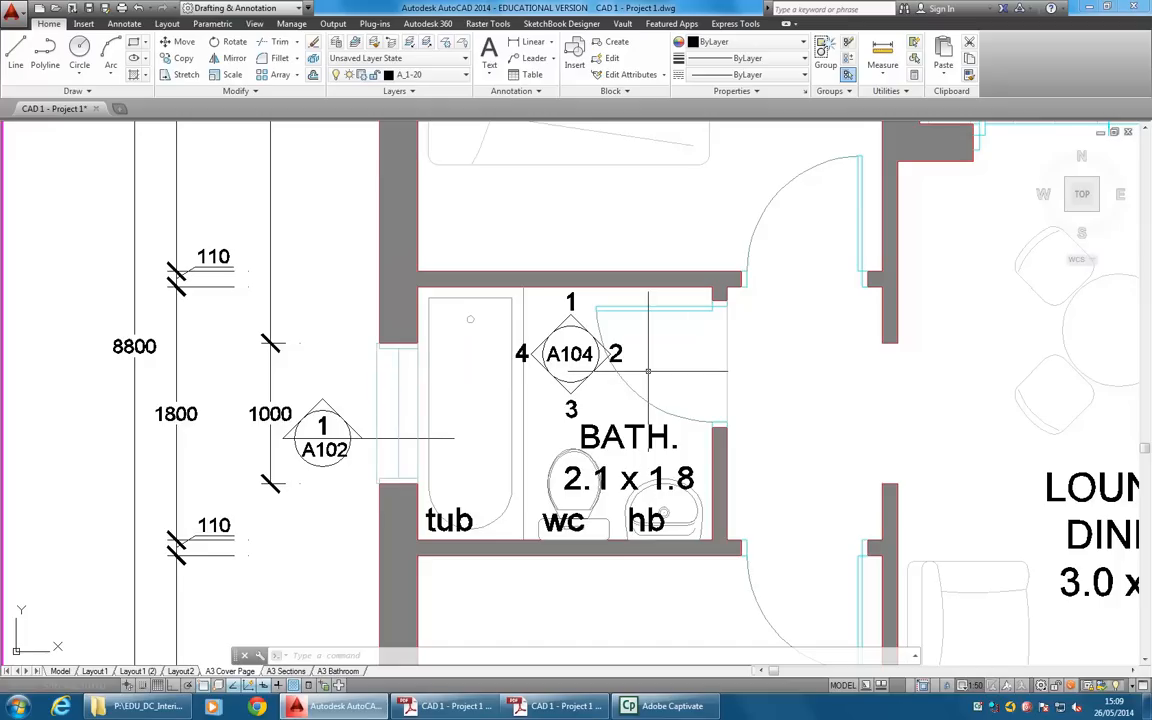
# Compare the bathroom markers and labels on the A3 Bathroom and A3 Cover Page layouts, including the full apartment plan.
pyautogui.click(338, 671)
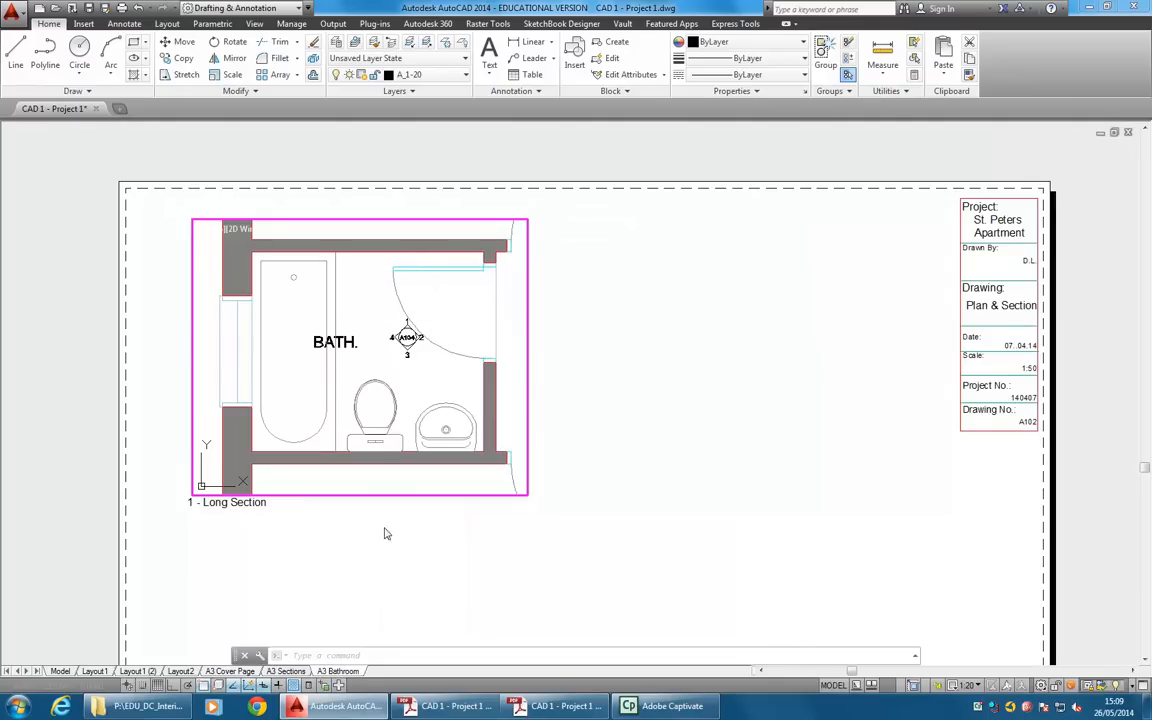
pyautogui.click(231, 671)
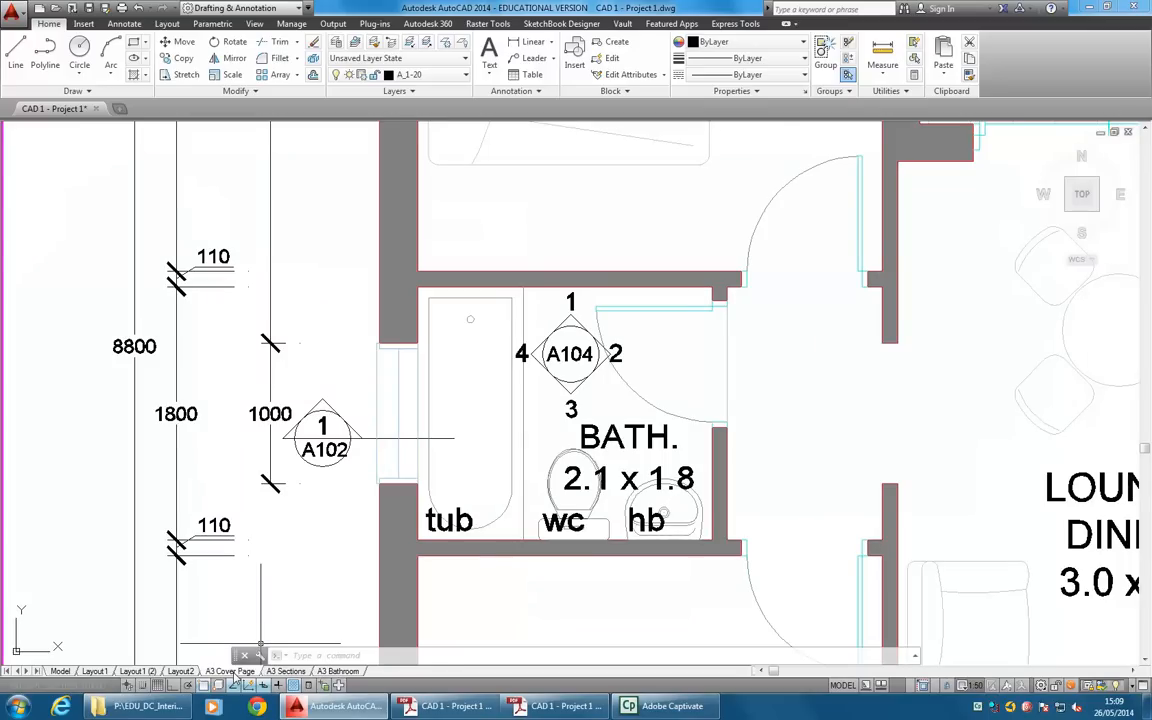
pyautogui.click(338, 671)
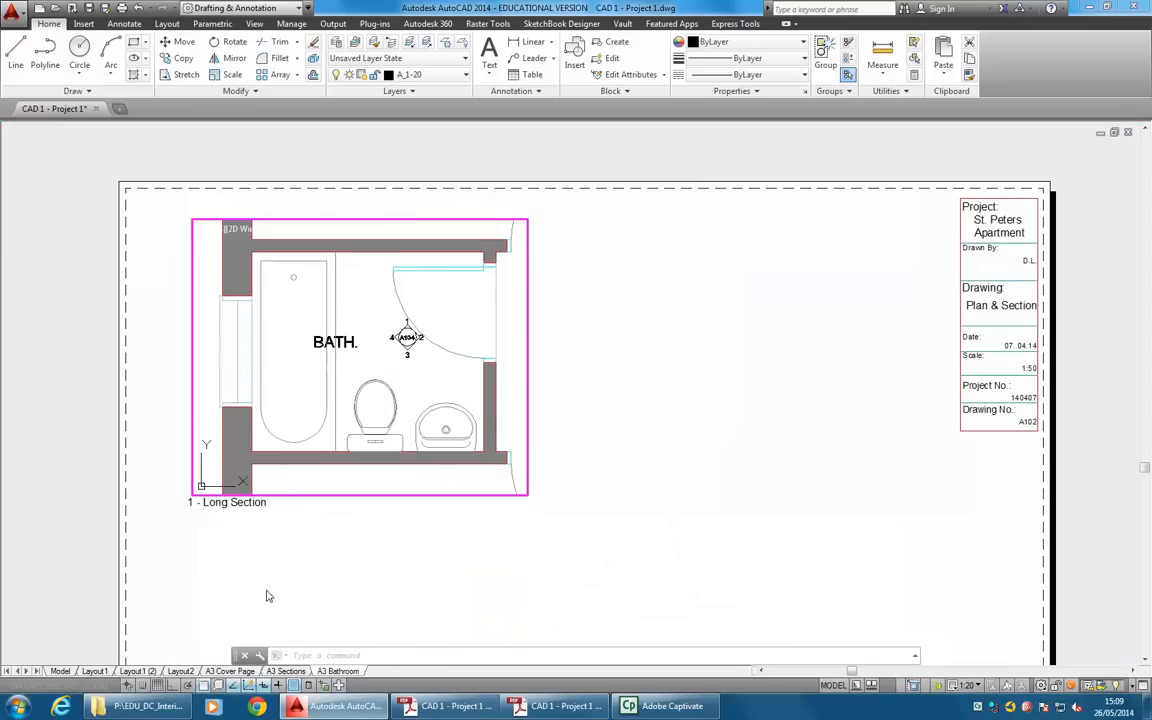
pyautogui.click(231, 671)
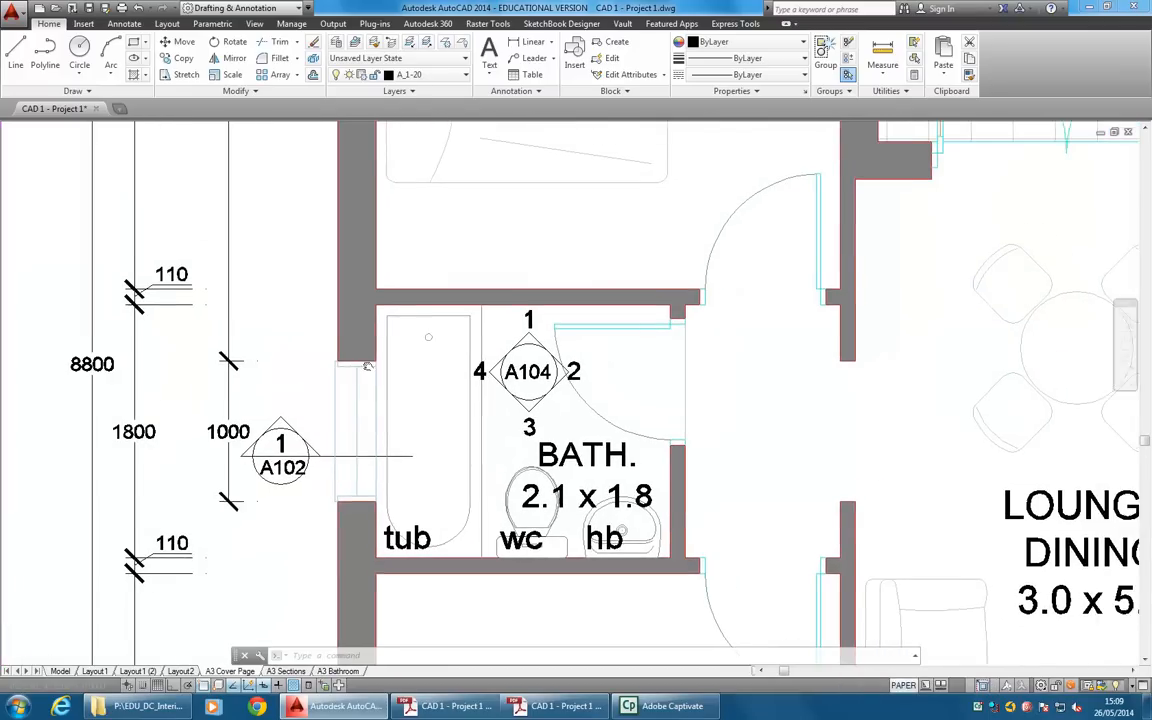
pyautogui.scroll(-2, 394, 314)
pyautogui.moveTo(394, 314); pyautogui.dragTo(432, 351, button='middle')
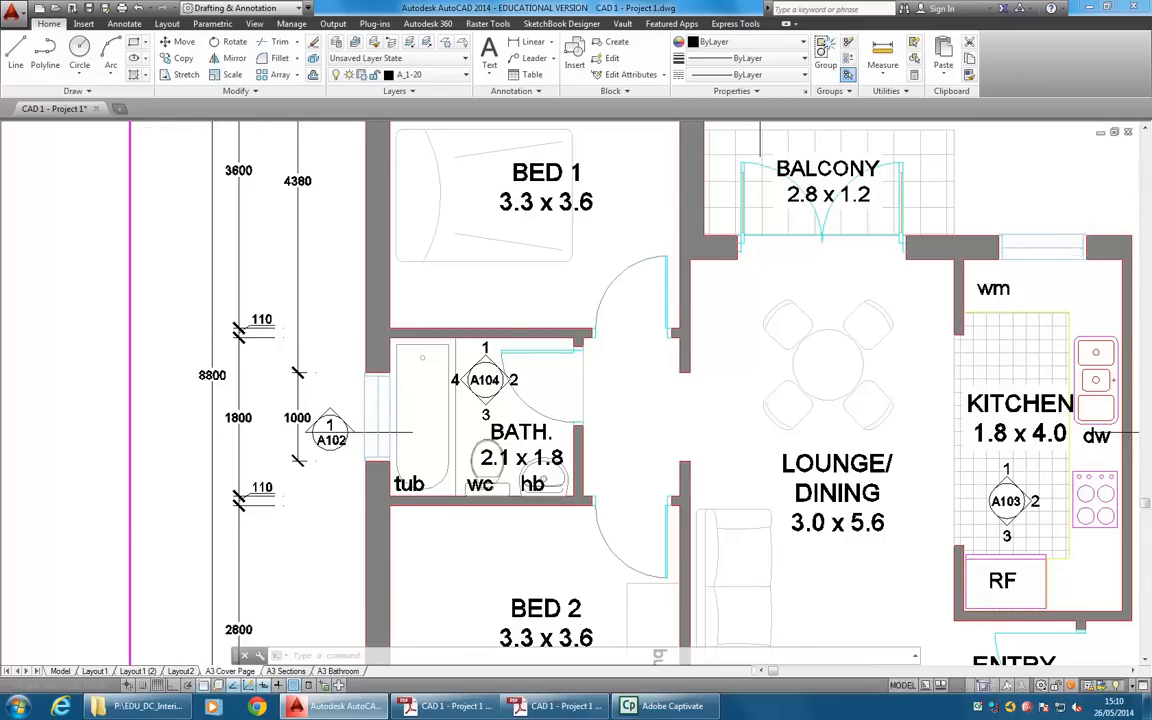
pyautogui.scroll(-2, 325, 370)
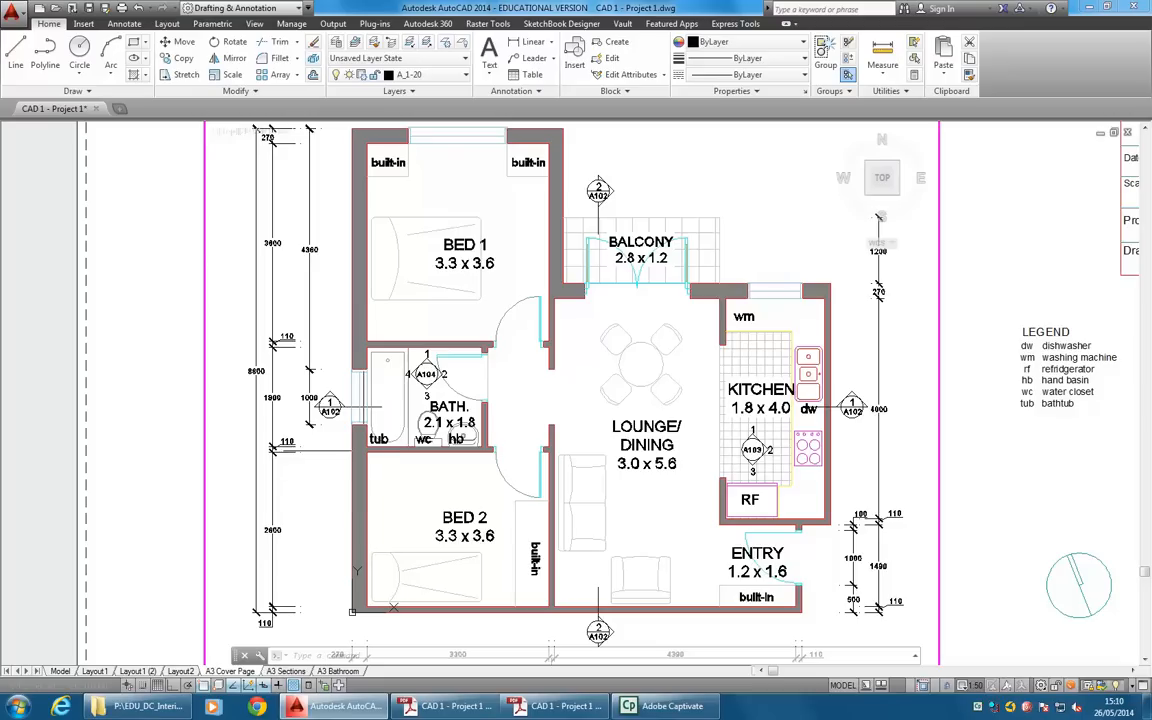
# On the A3 Bathroom layout, stretch the viewport's lower edge down past the Long Section title and its upper edge up towards the sheet border.
pyautogui.click(338, 671)
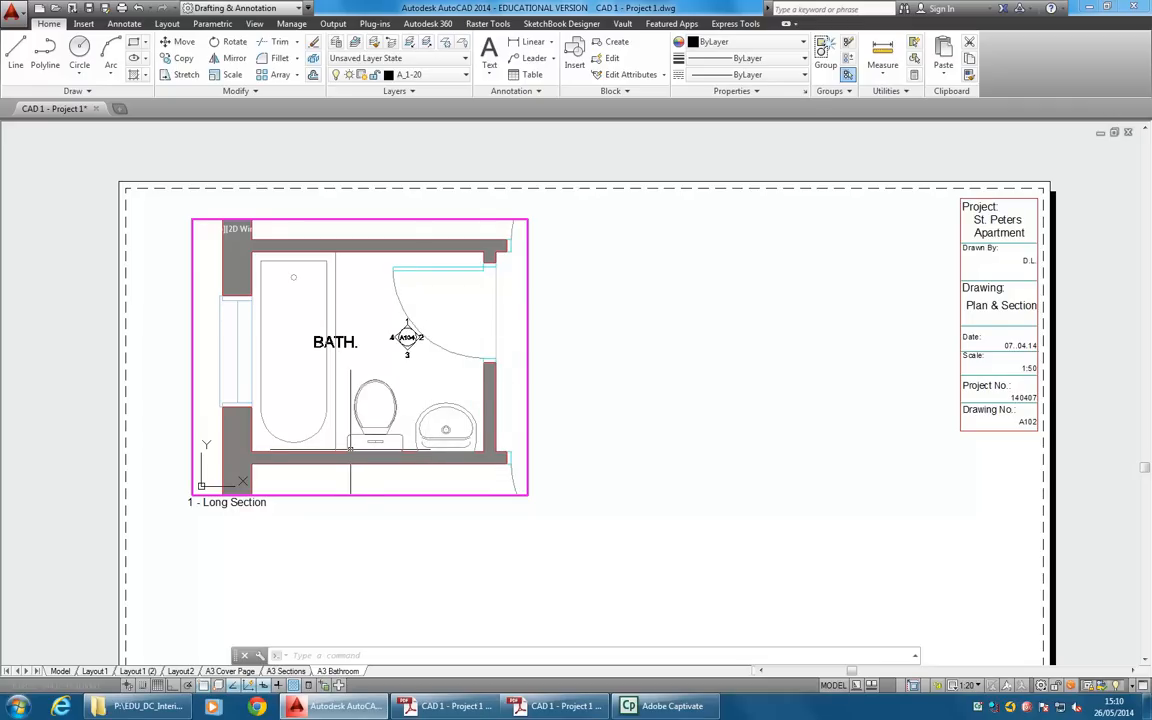
pyautogui.doubleClick(342, 523)
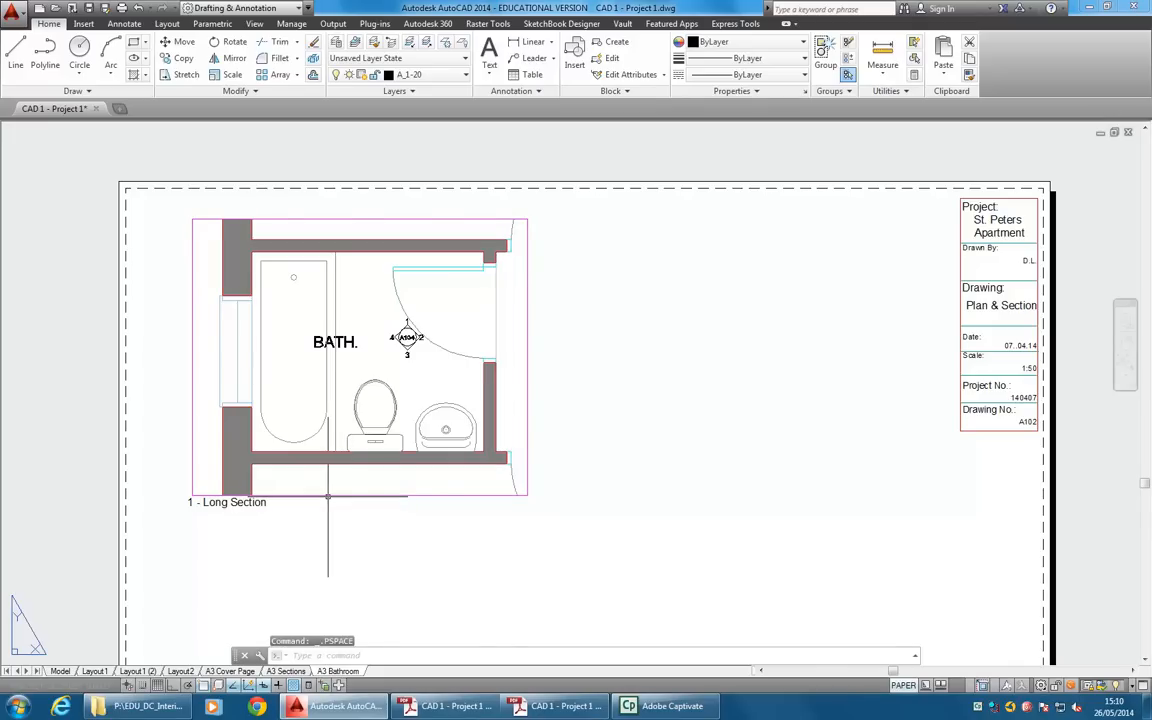
pyautogui.click(340, 495)
pyautogui.click(192, 495)
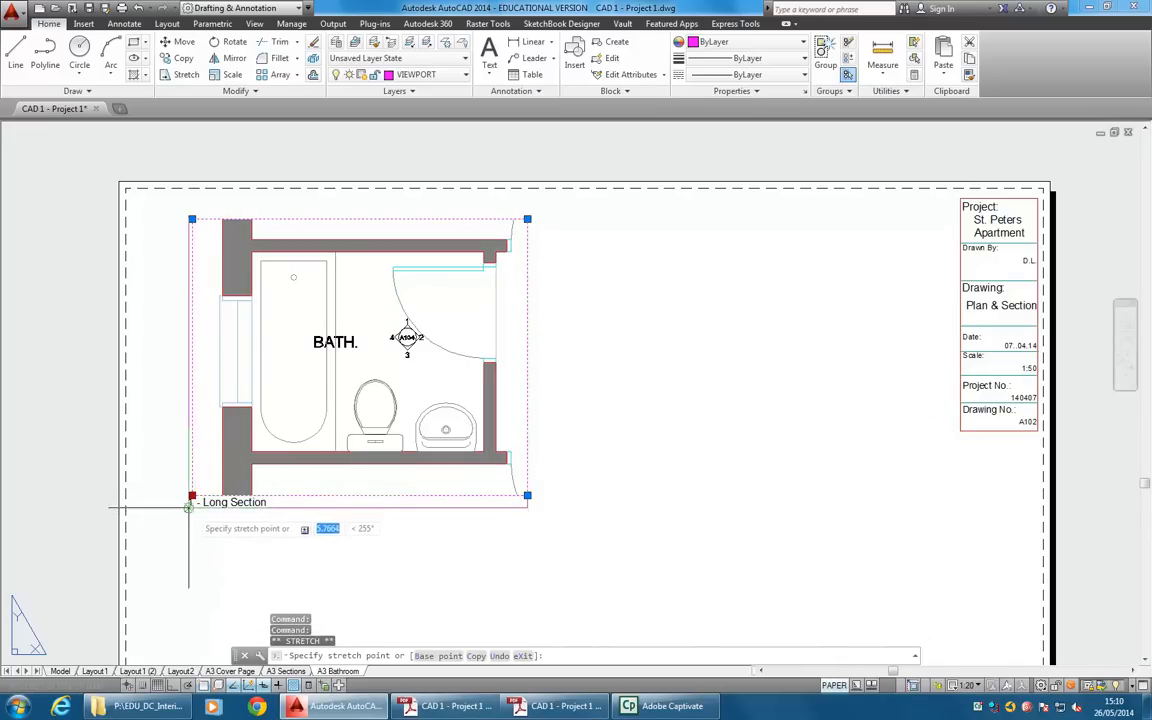
pyautogui.click(188, 517)
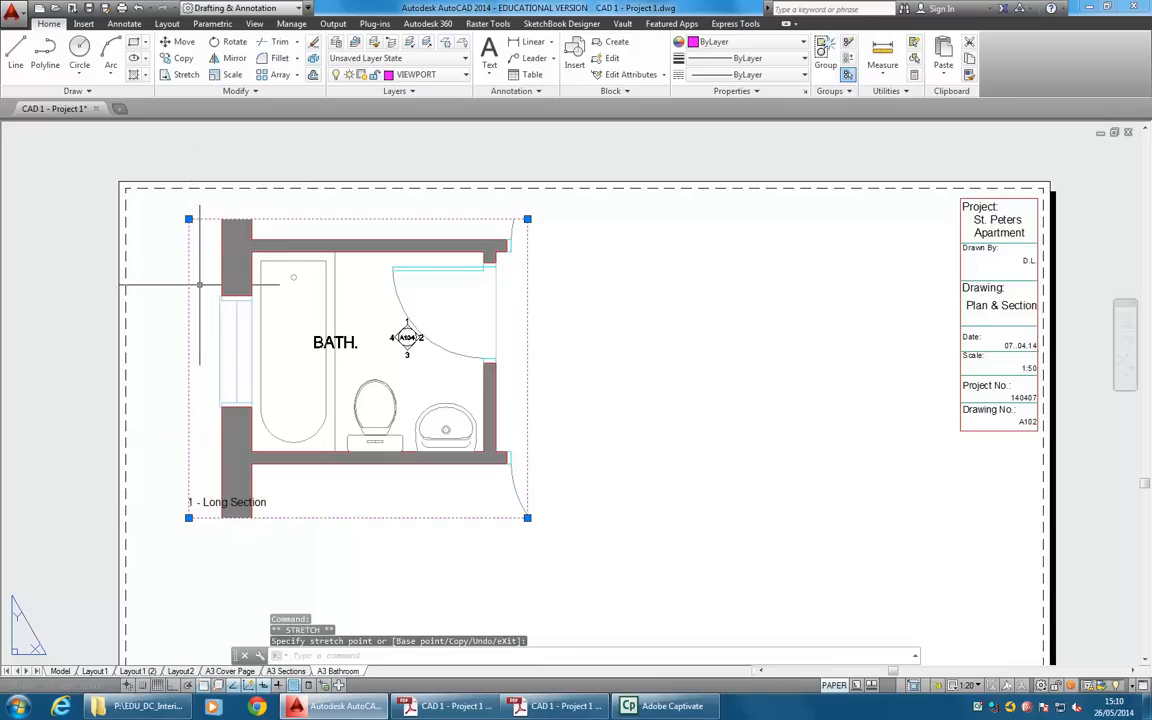
pyautogui.click(188, 218)
pyautogui.click(188, 203)
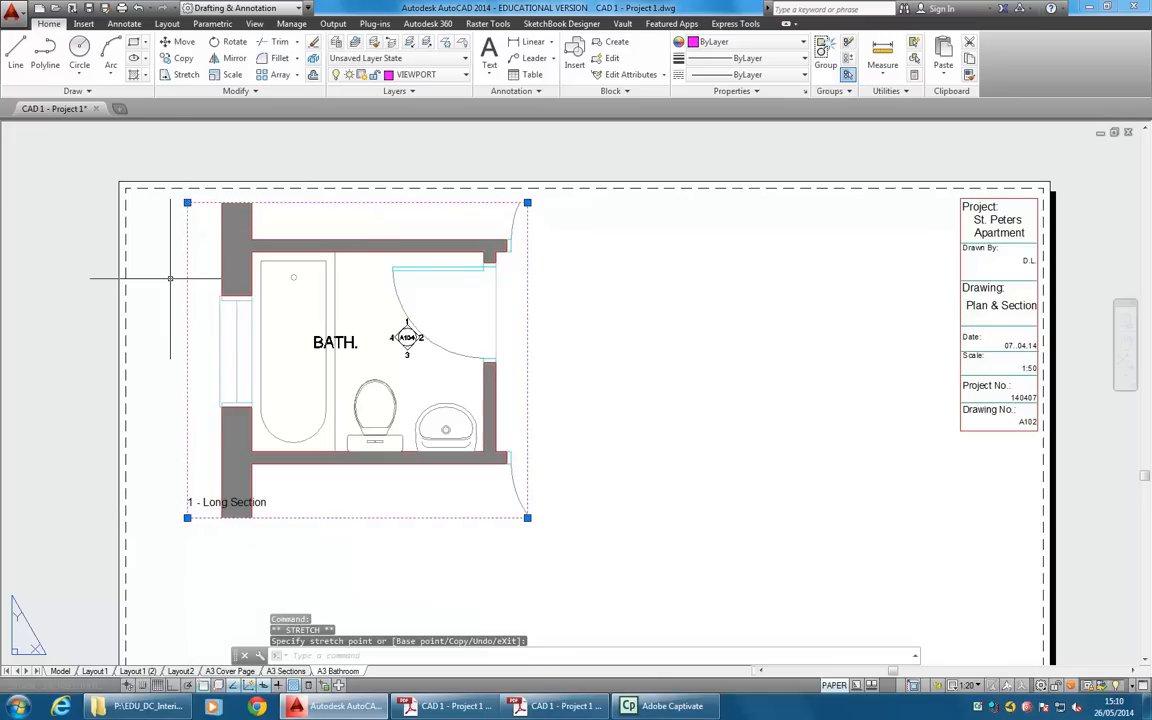
pyautogui.press('Escape')
pyautogui.press('Escape')
# Stretch the bathroom viewport's left edge outward by about 17 units to make room beside the window wall.
pyautogui.scroll(2, 145, 278)
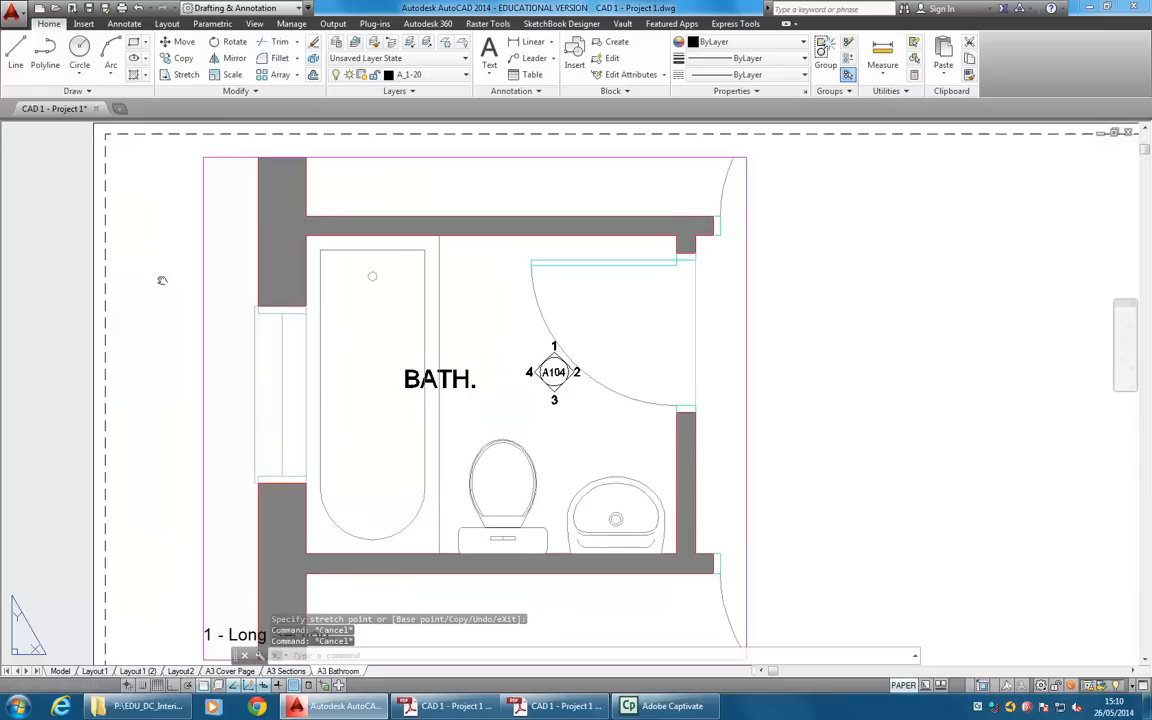
pyautogui.scroll(-1, 279, 332)
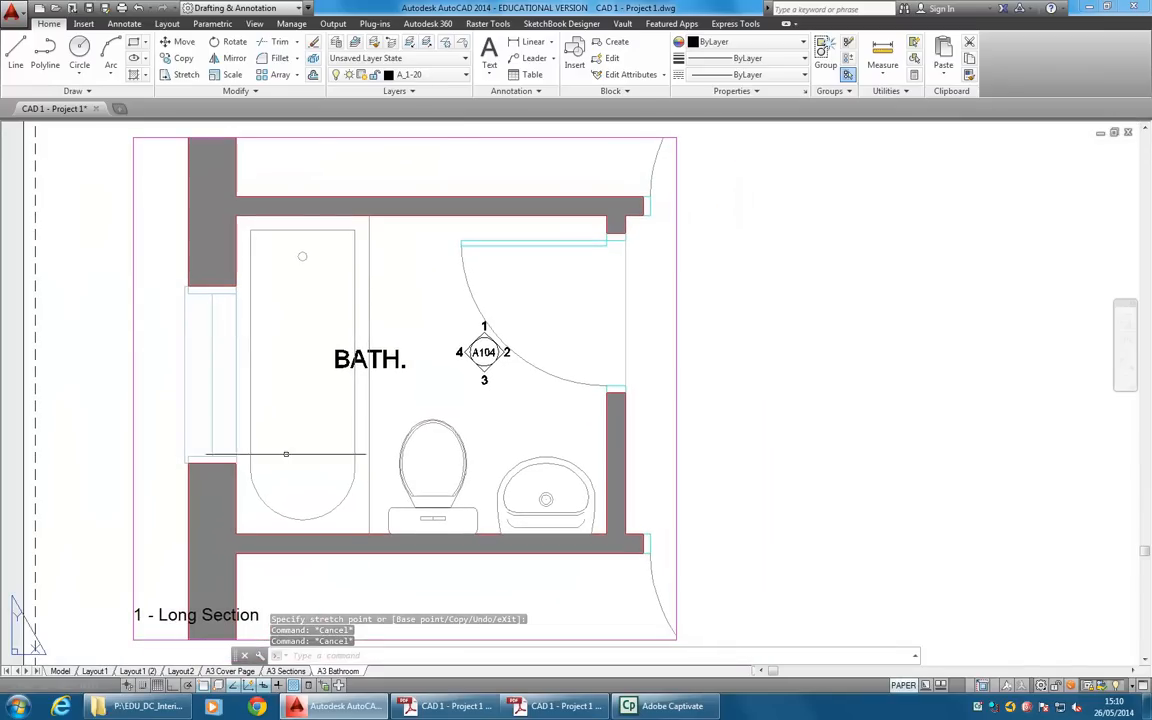
pyautogui.scroll(-2, 328, 414)
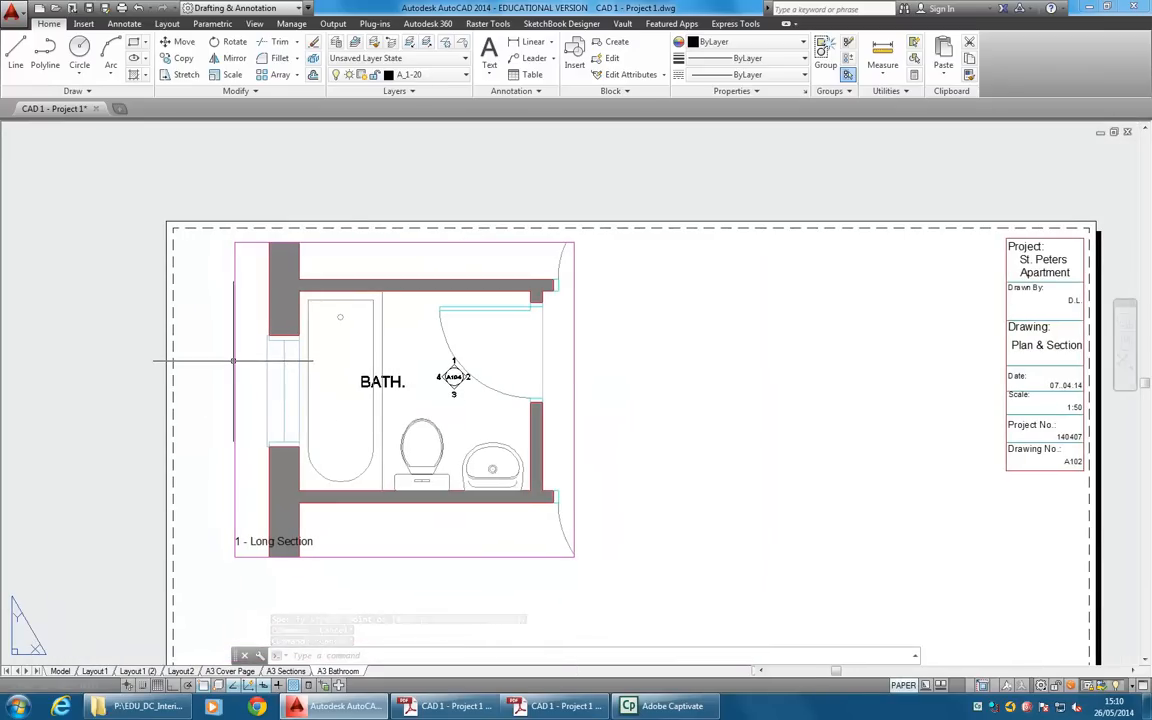
pyautogui.click(229, 271)
pyautogui.click(234, 242)
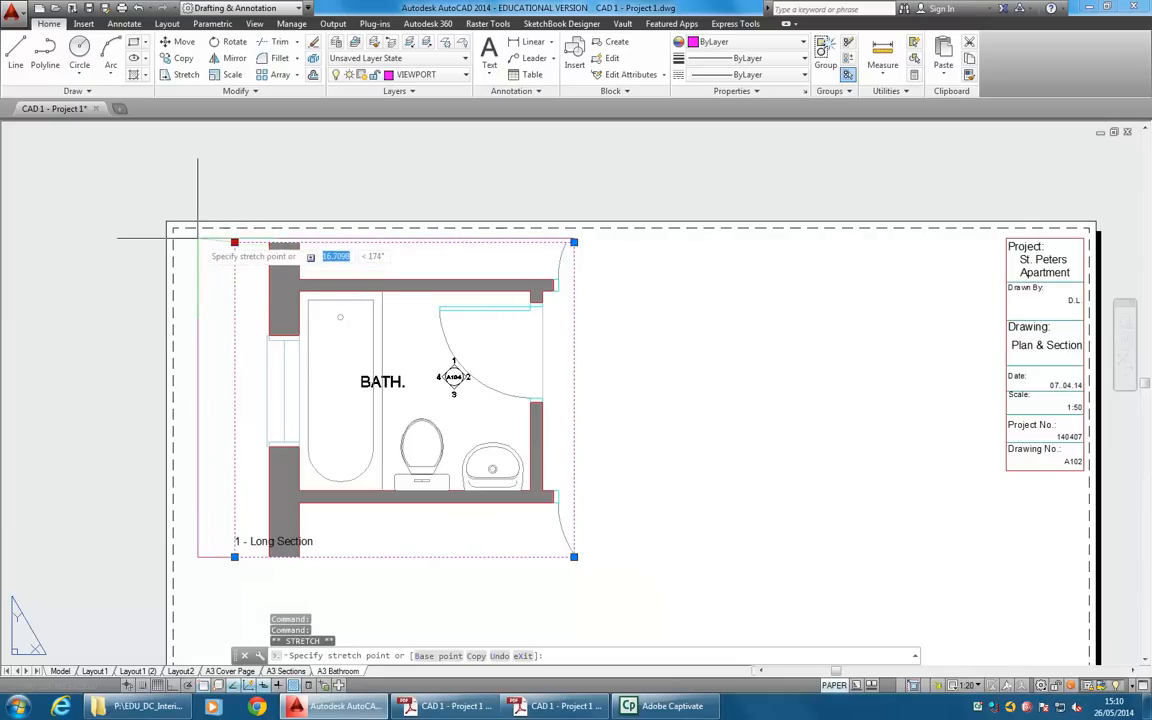
pyautogui.press('Escape')
# Inside the viewport, add a vertical linear dimension from the room's upper-left inner corner to the window opening, placed along the wall face.
pyautogui.scroll(2, 360, 440)
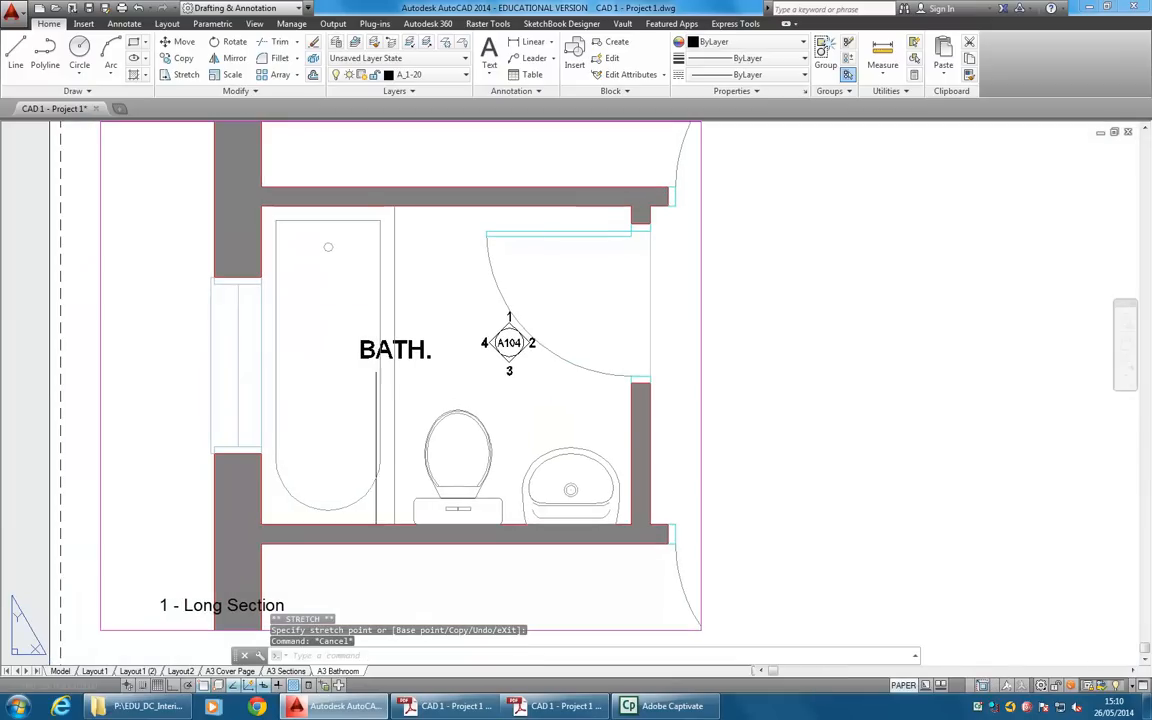
pyautogui.click(903, 685)
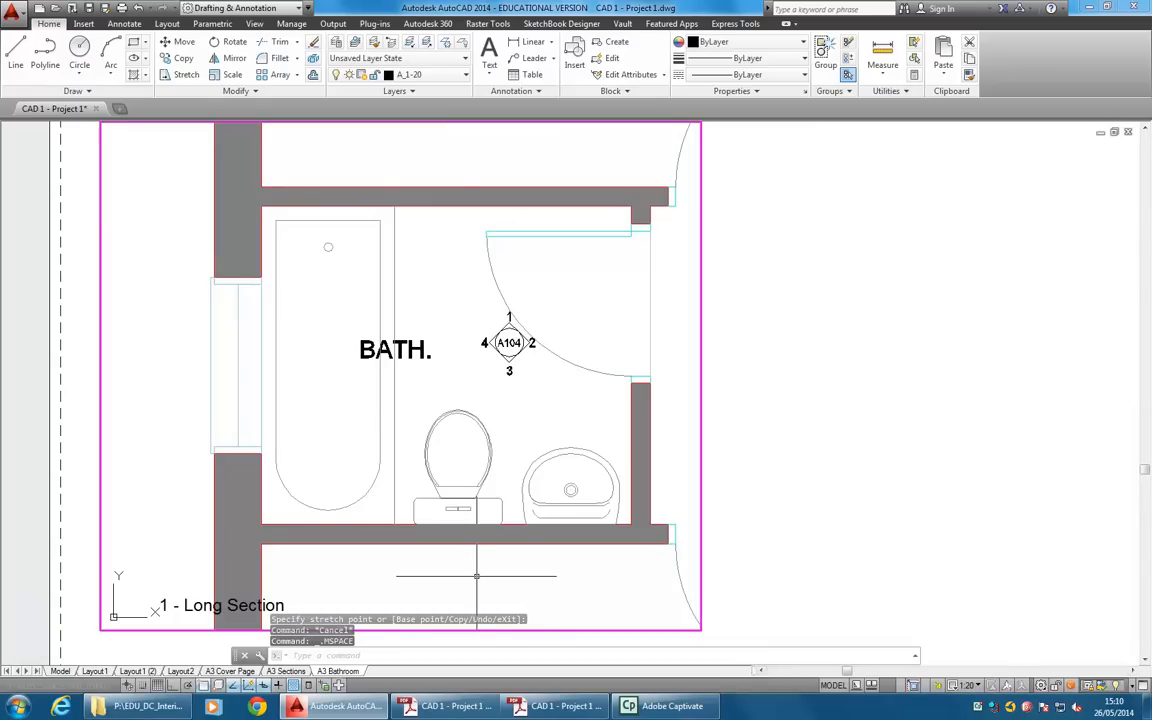
pyautogui.click(533, 42)
pyautogui.click(263, 208)
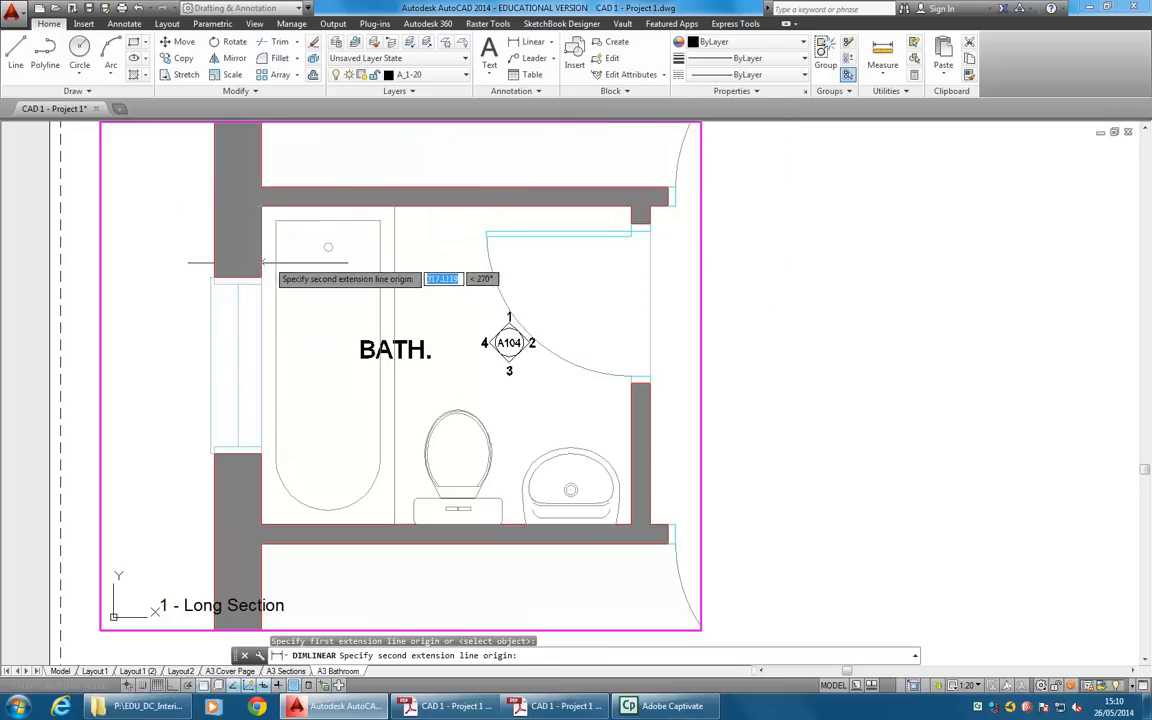
pyautogui.click(263, 278)
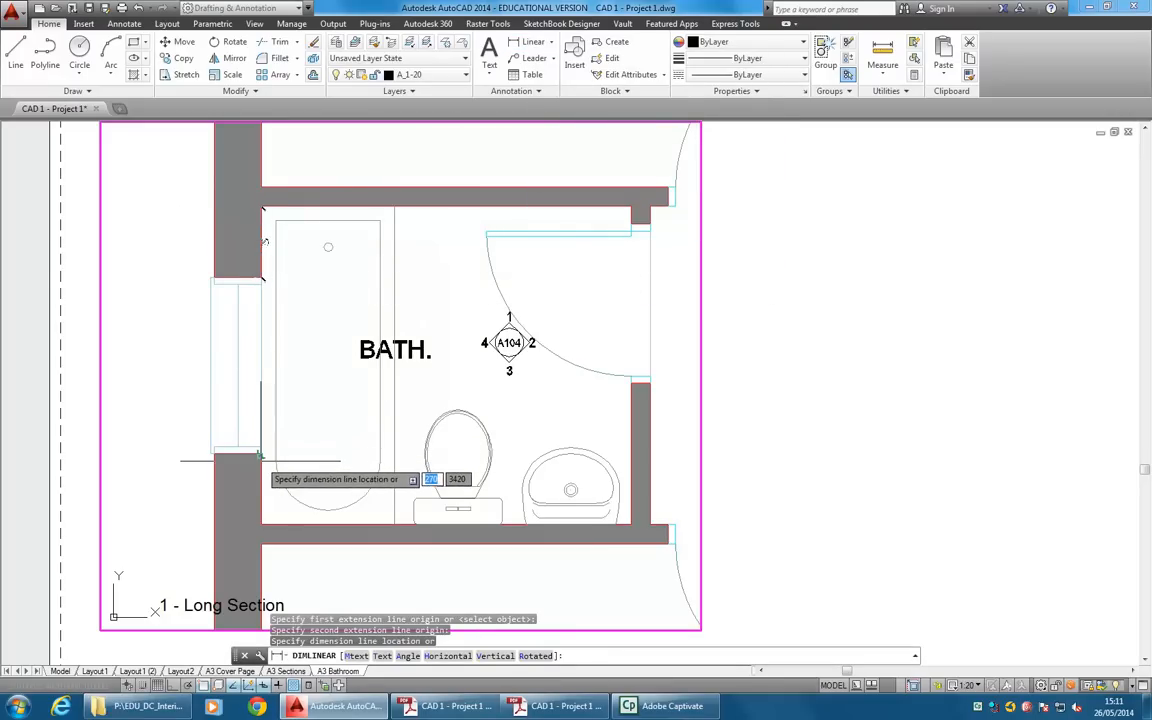
pyautogui.click(261, 460)
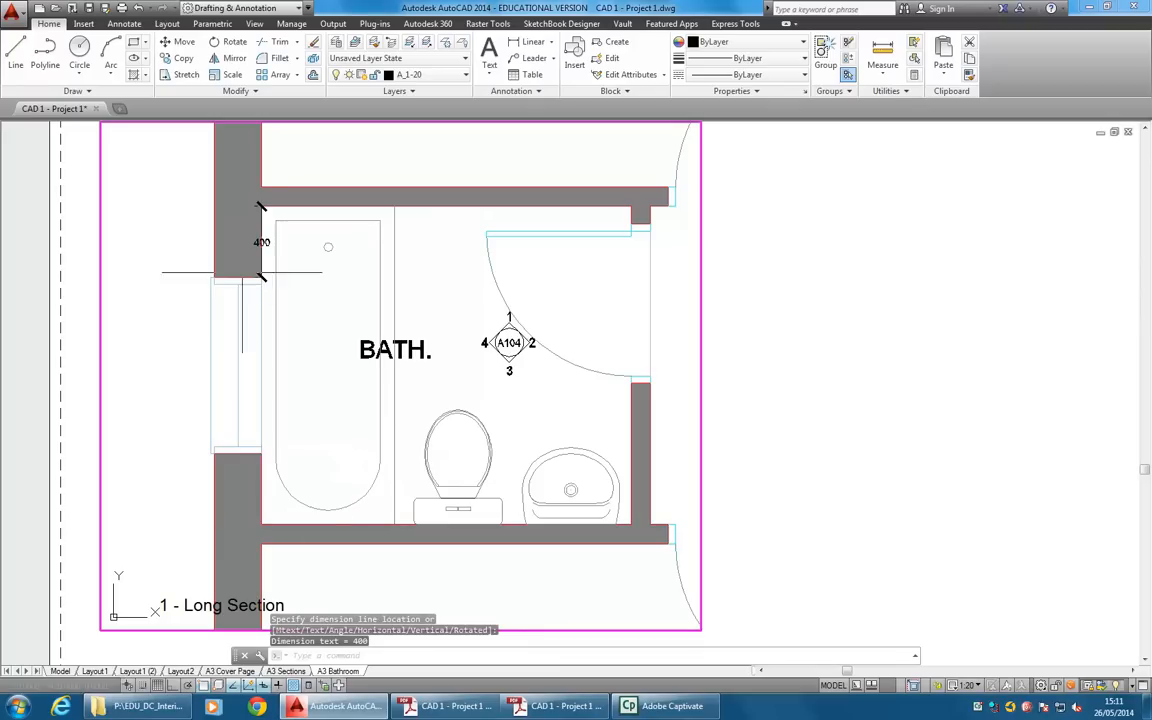
# Try to pull the window-wall dimension outward by its upper origin point, and undo that grip edit.
pyautogui.click(263, 241)
pyautogui.click(263, 241)
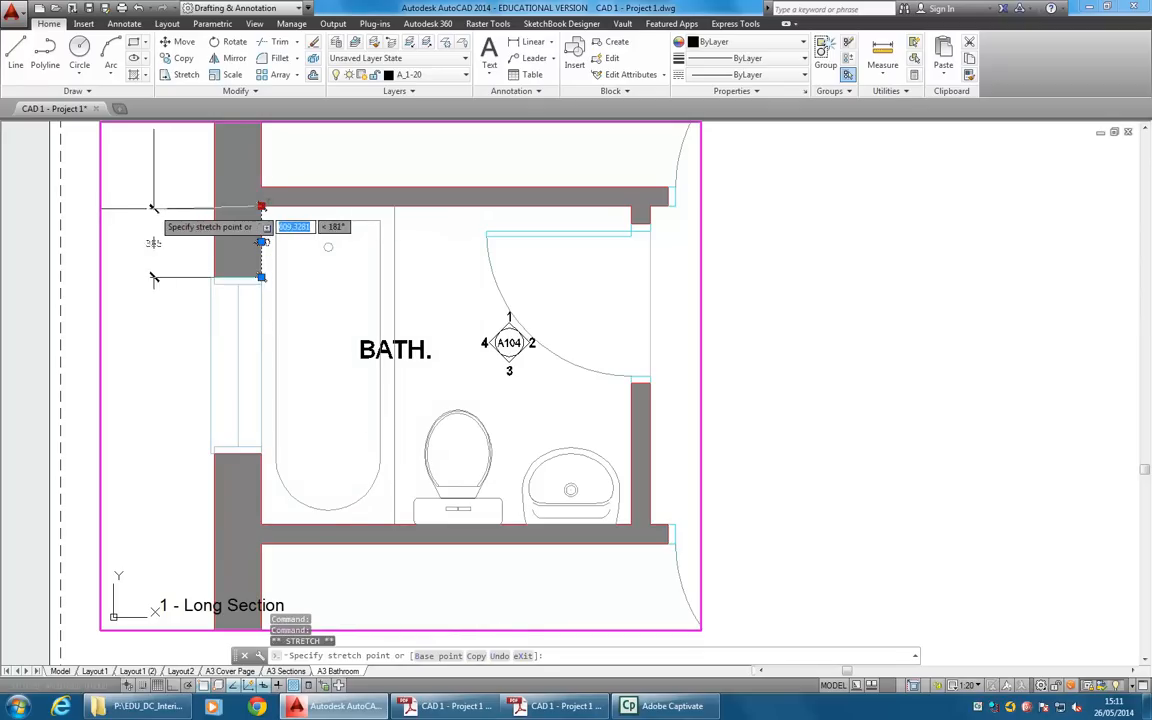
pyautogui.click(163, 243)
pyautogui.press('Escape')
pyautogui.press('Escape')
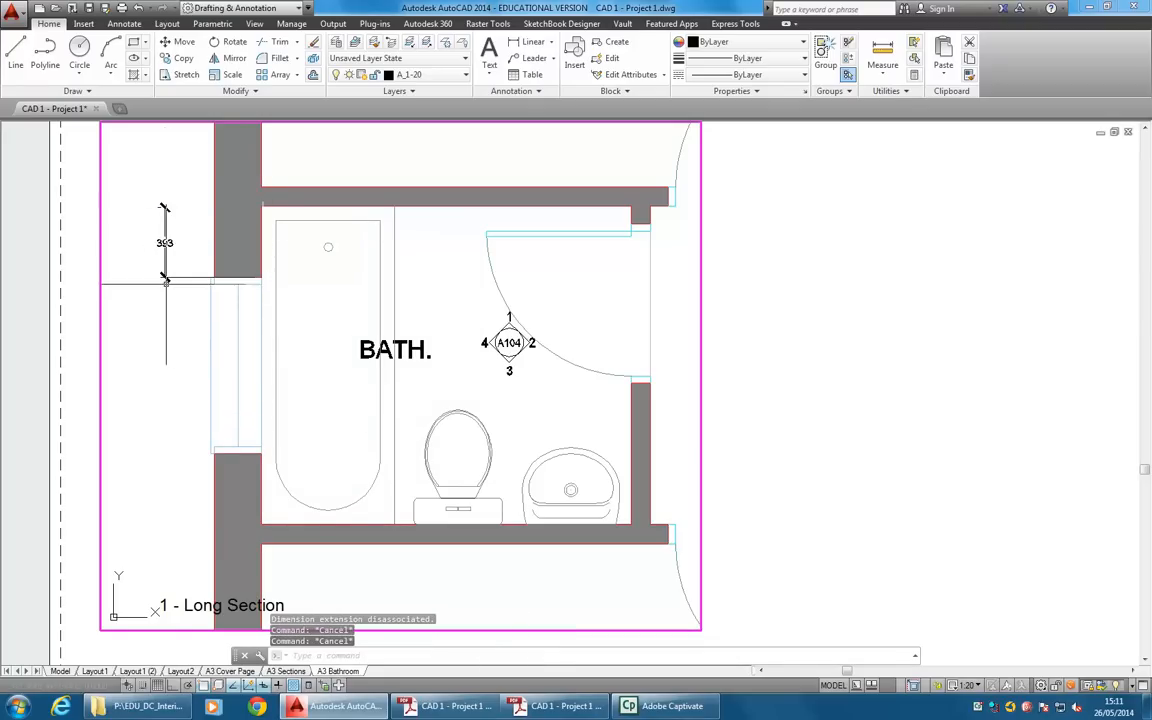
pyautogui.click(165, 222)
pyautogui.hotkey('ctrl', 'z')
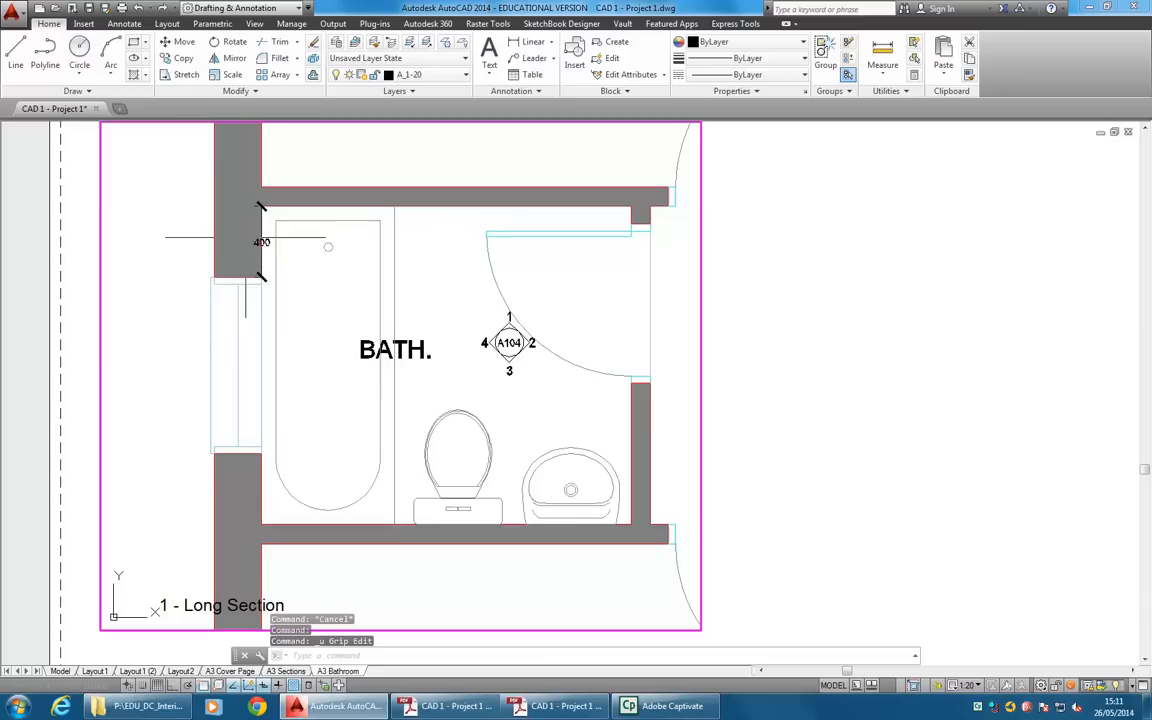
# Shift the vertical dimension's line 290 outward to the outer face of the window wall.
pyautogui.click(261, 277)
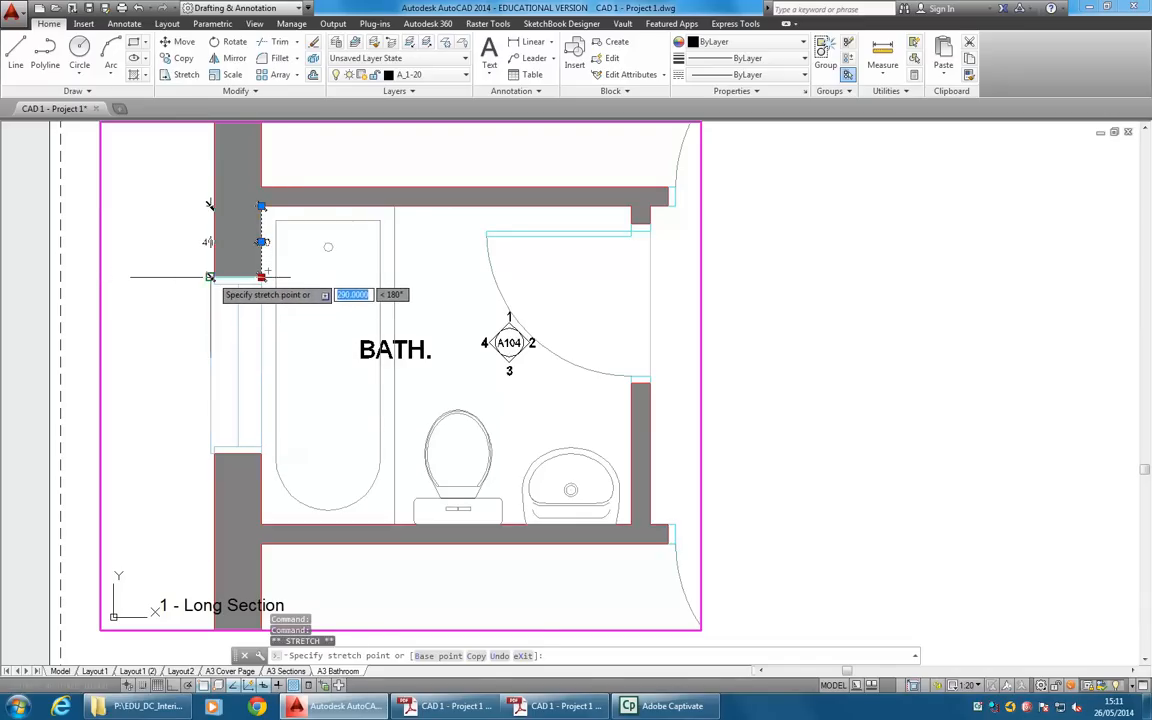
pyautogui.click(211, 277)
pyautogui.press('Escape')
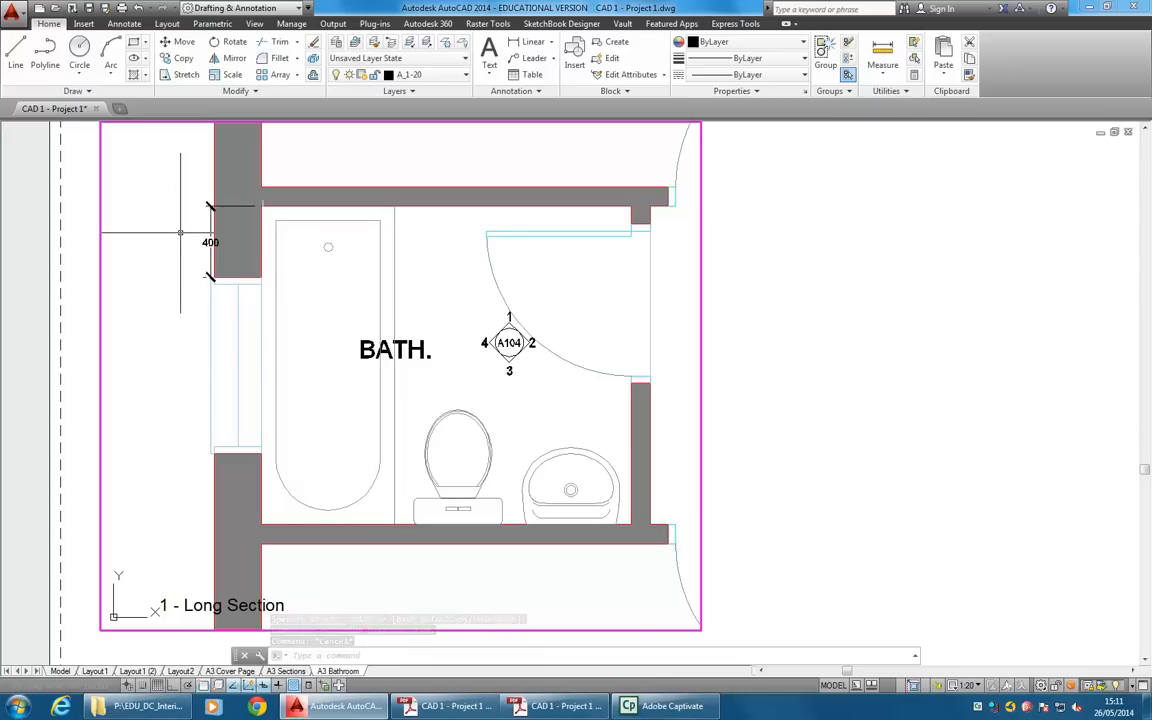
# Compare how the bathroom wall dimension appears on the A3 Cover Page layout, the A3 Bathroom layout and in model space.
pyautogui.click(229, 671)
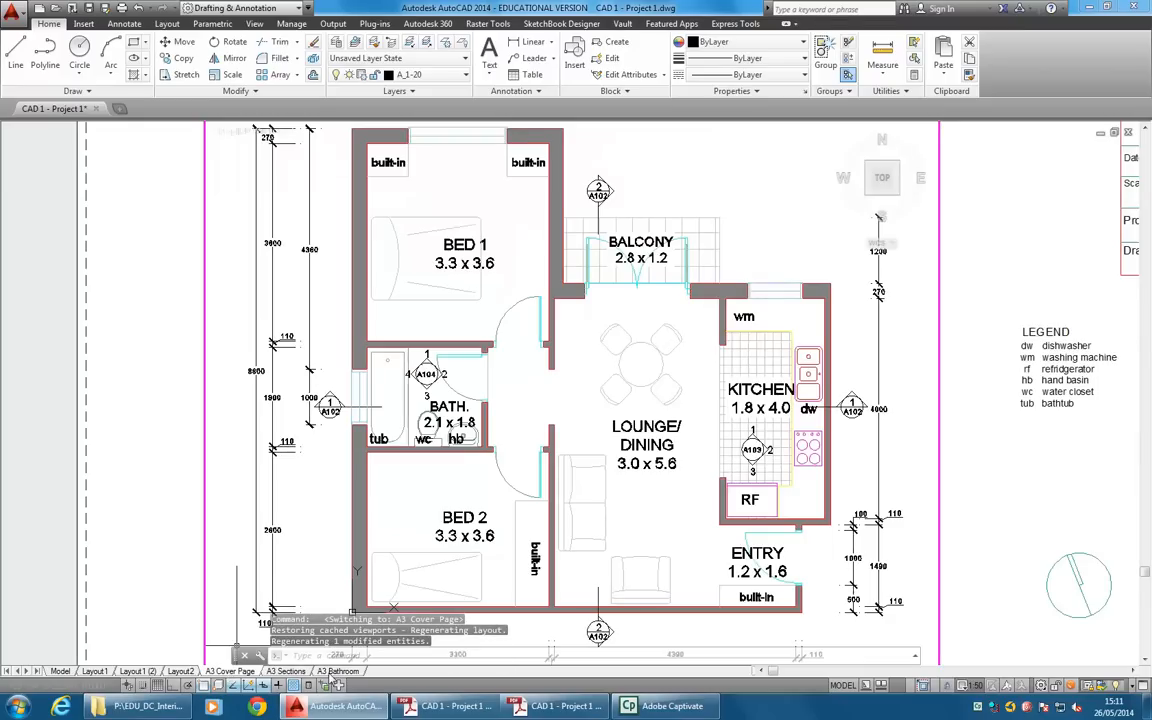
pyautogui.click(338, 671)
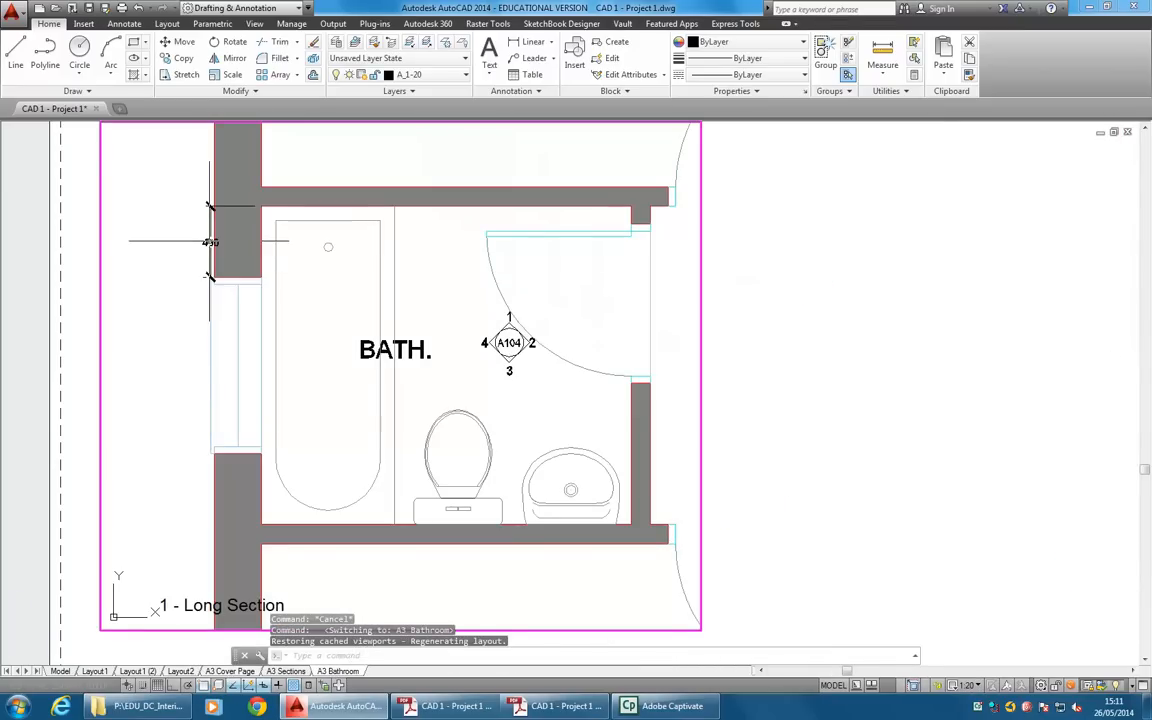
pyautogui.click(61, 671)
pyautogui.scroll(-5, 335, 357)
pyautogui.moveTo(350, 357)
pyautogui.mouseDown(button='middle')
pyautogui.moveTo(703, 327)
pyautogui.moveTo(765, 357)
pyautogui.mouseUp(button='middle')
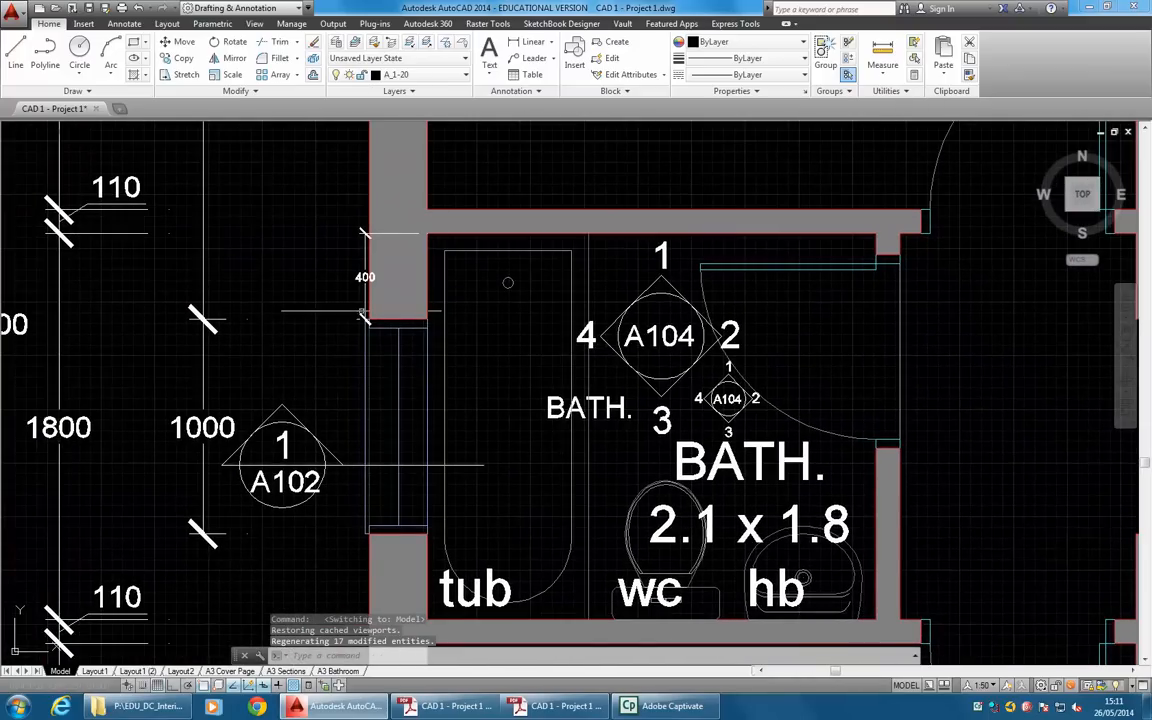
pyautogui.moveTo(365, 277); pyautogui.dragTo(461, 297, button='middle')
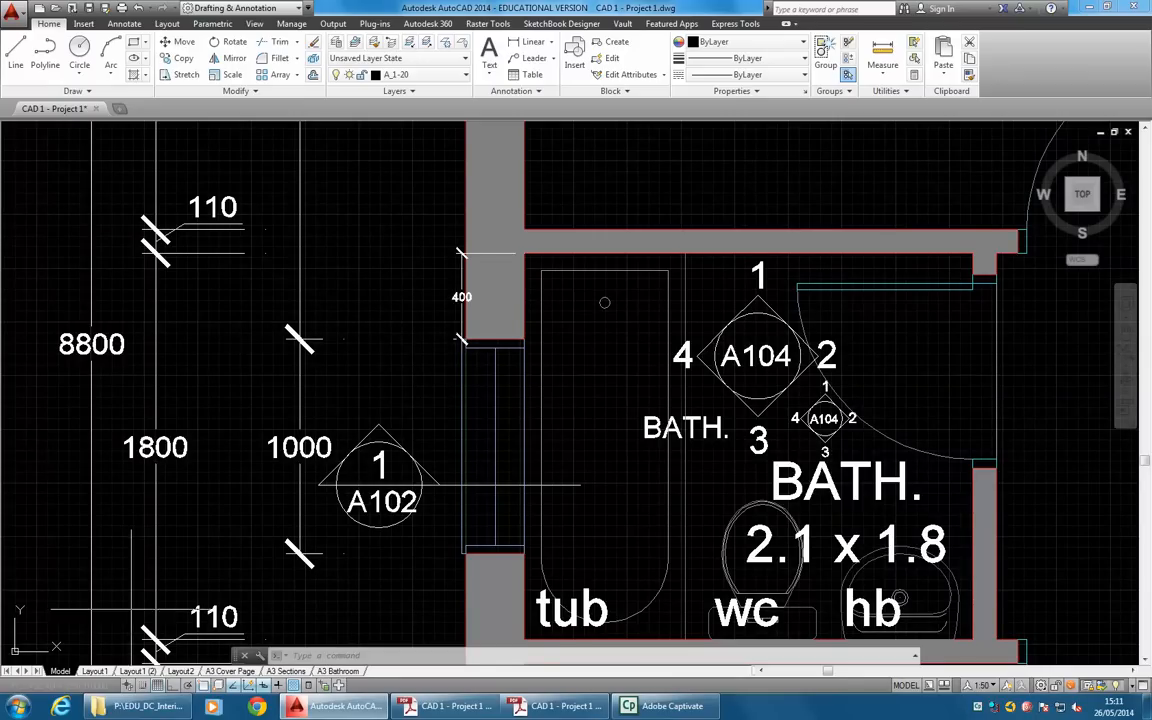
pyautogui.click(226, 671)
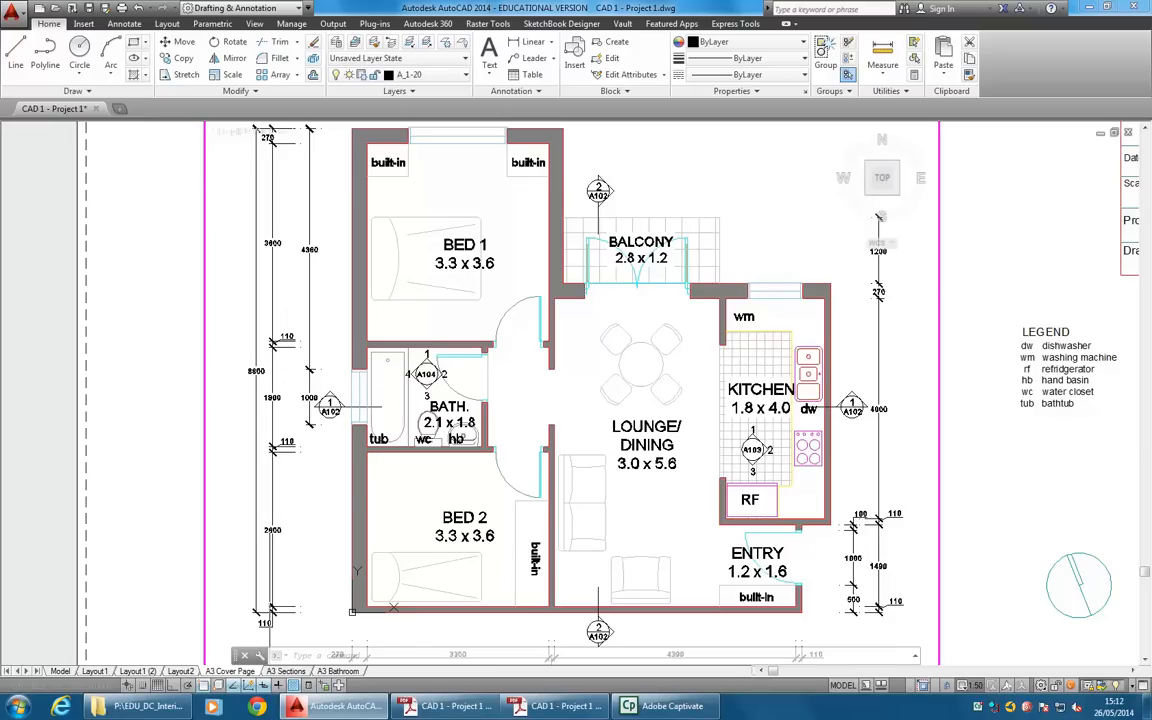
pyautogui.click(337, 671)
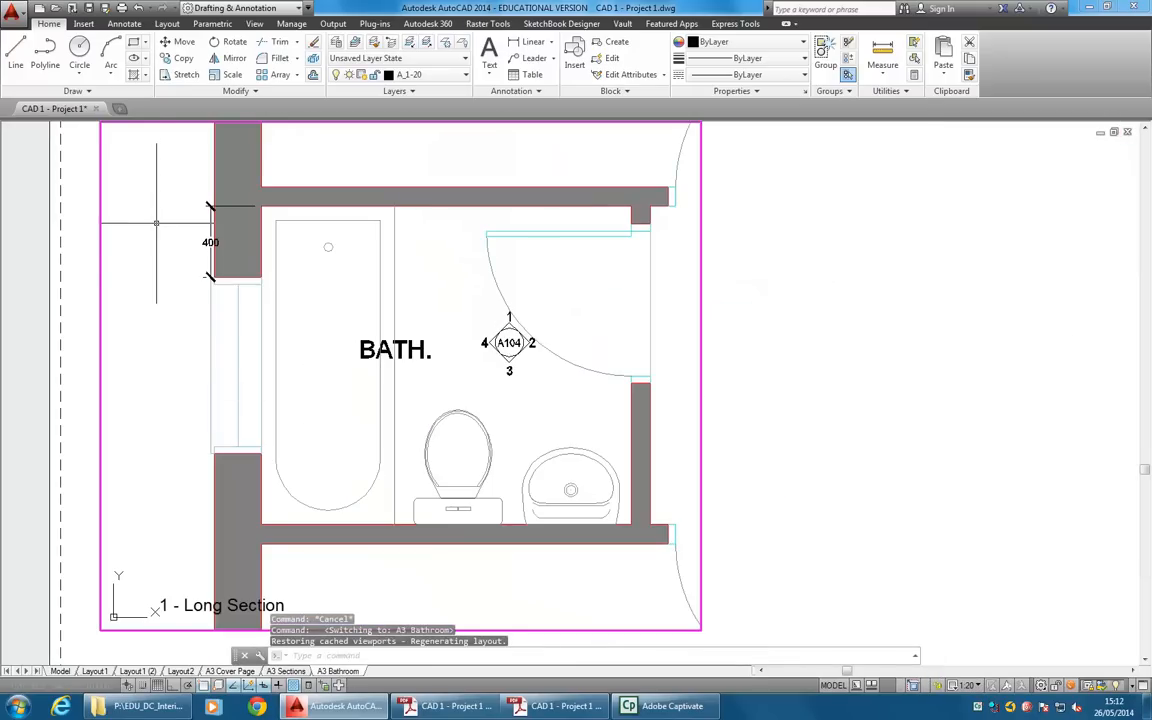
# Delete the vertical dimension beside the window wall and open the Dimension Style Manager.
pyautogui.click(210, 242)
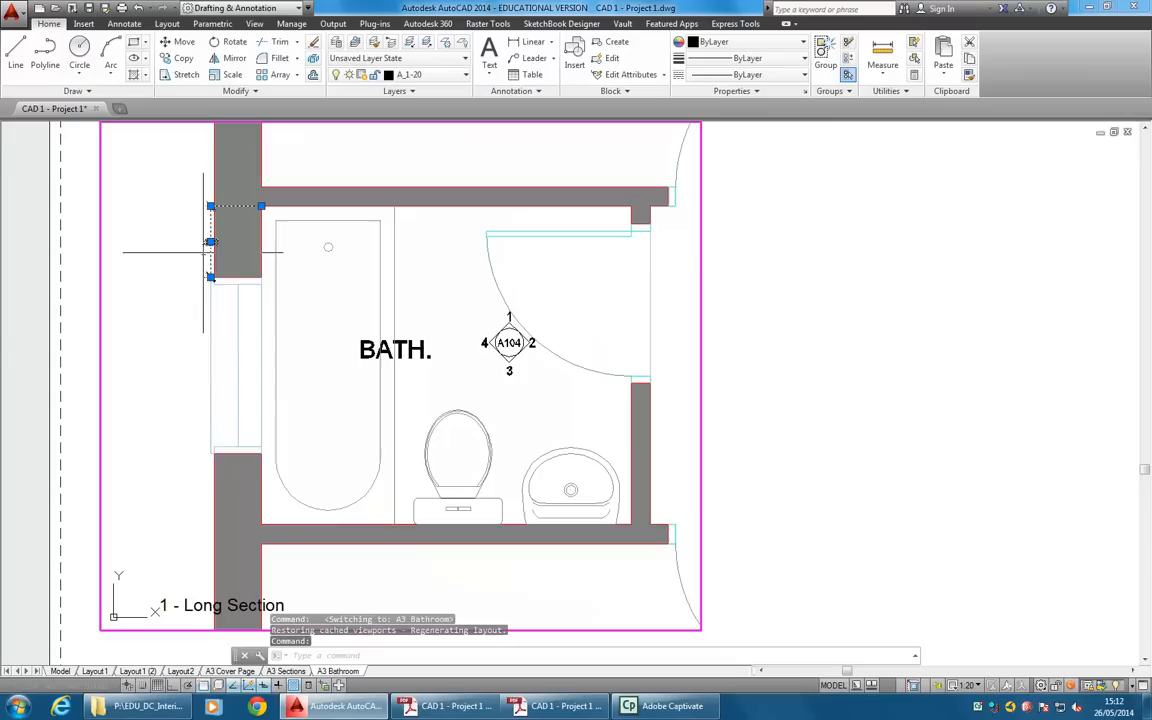
pyautogui.press('Delete')
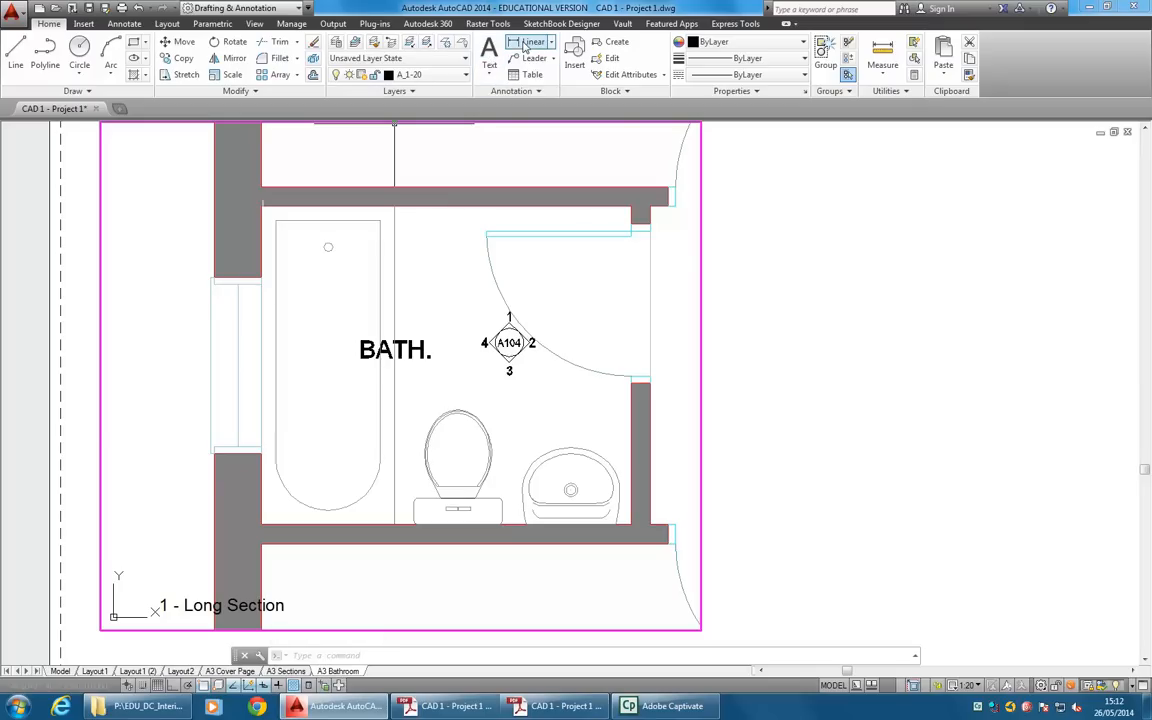
pyautogui.click(508, 91)
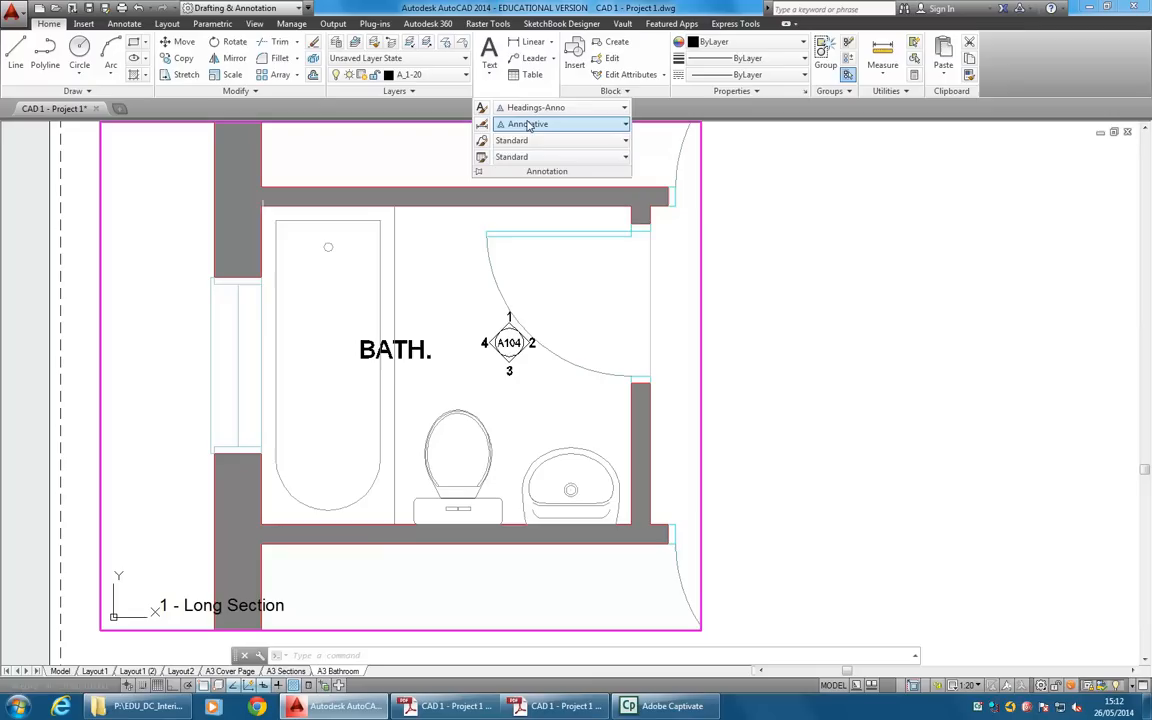
pyautogui.click(528, 124)
pyautogui.click(524, 124)
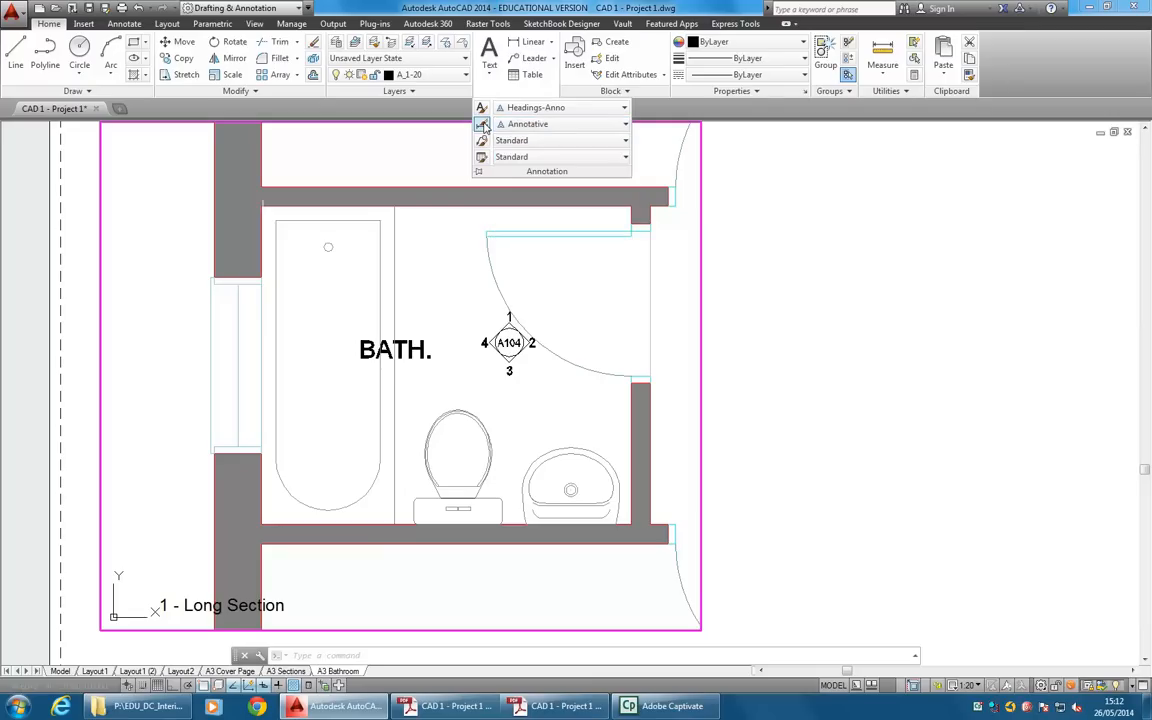
pyautogui.click(482, 124)
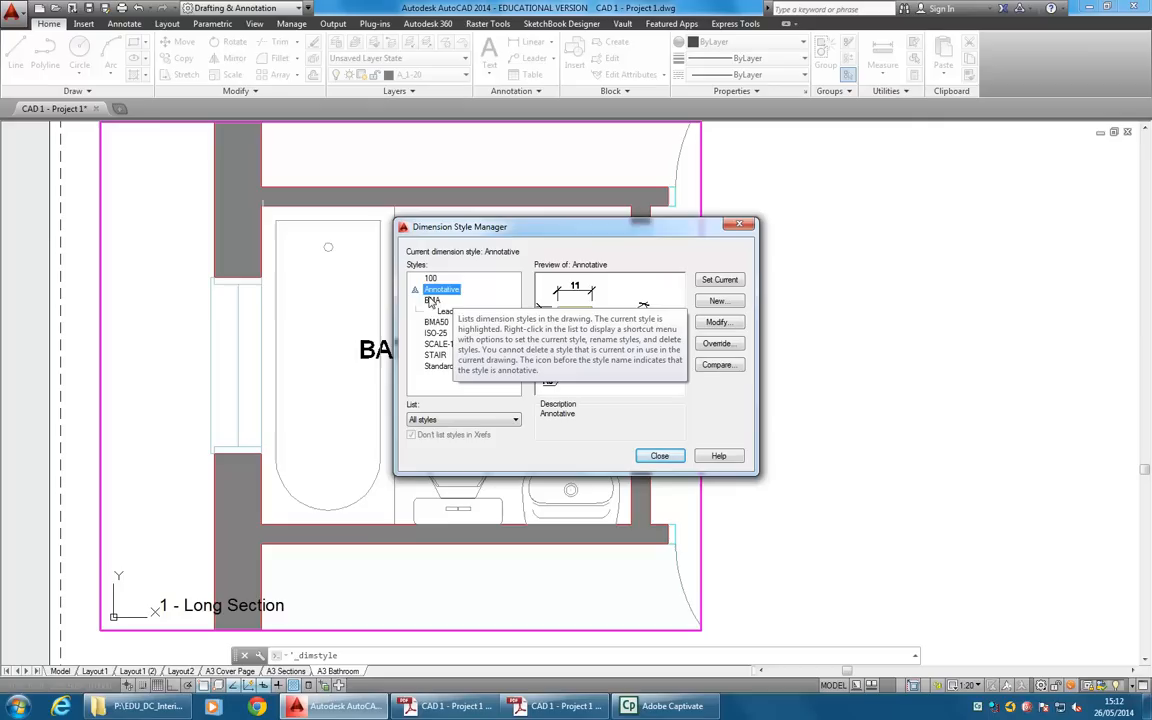
# Preview the existing dimension styles BMA, 100 and Annotative.
pyautogui.click(432, 300)
pyautogui.click(430, 278)
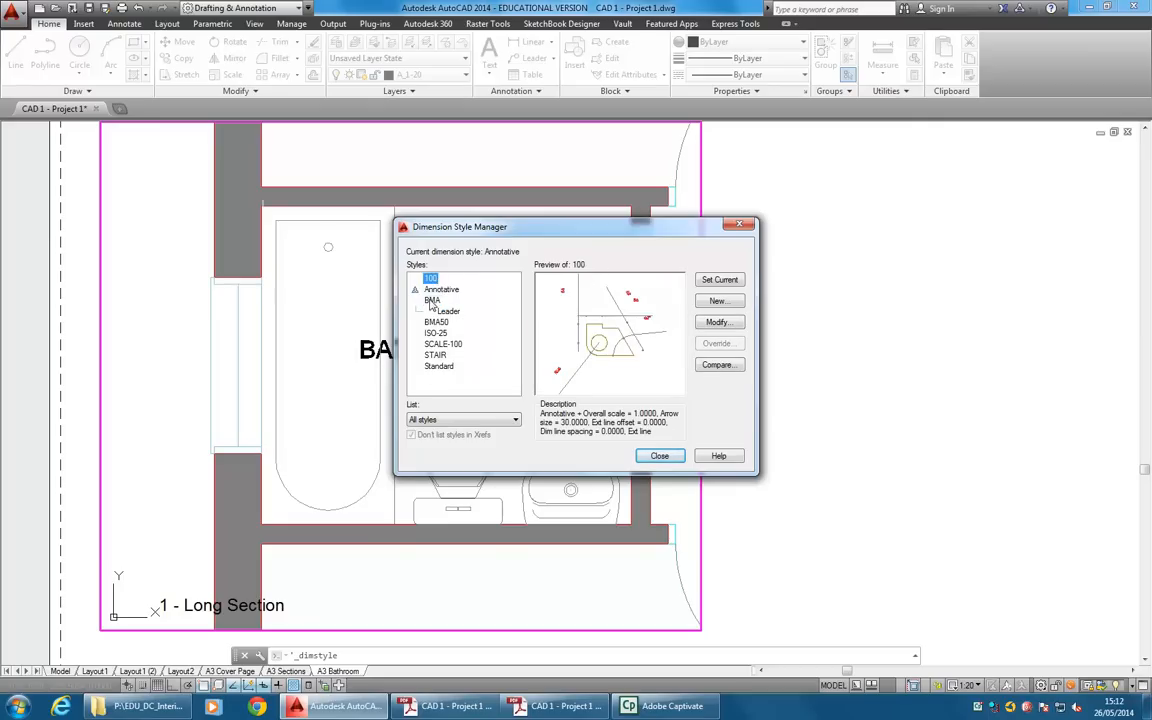
pyautogui.click(432, 300)
pyautogui.click(440, 289)
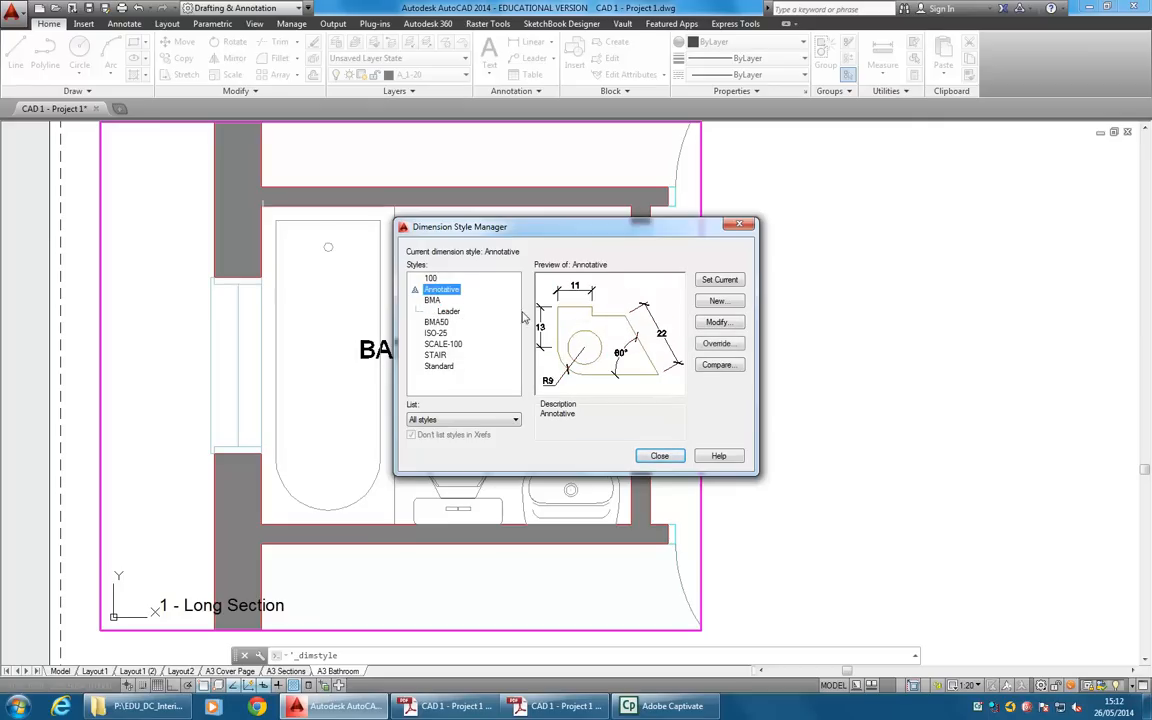
pyautogui.click(433, 300)
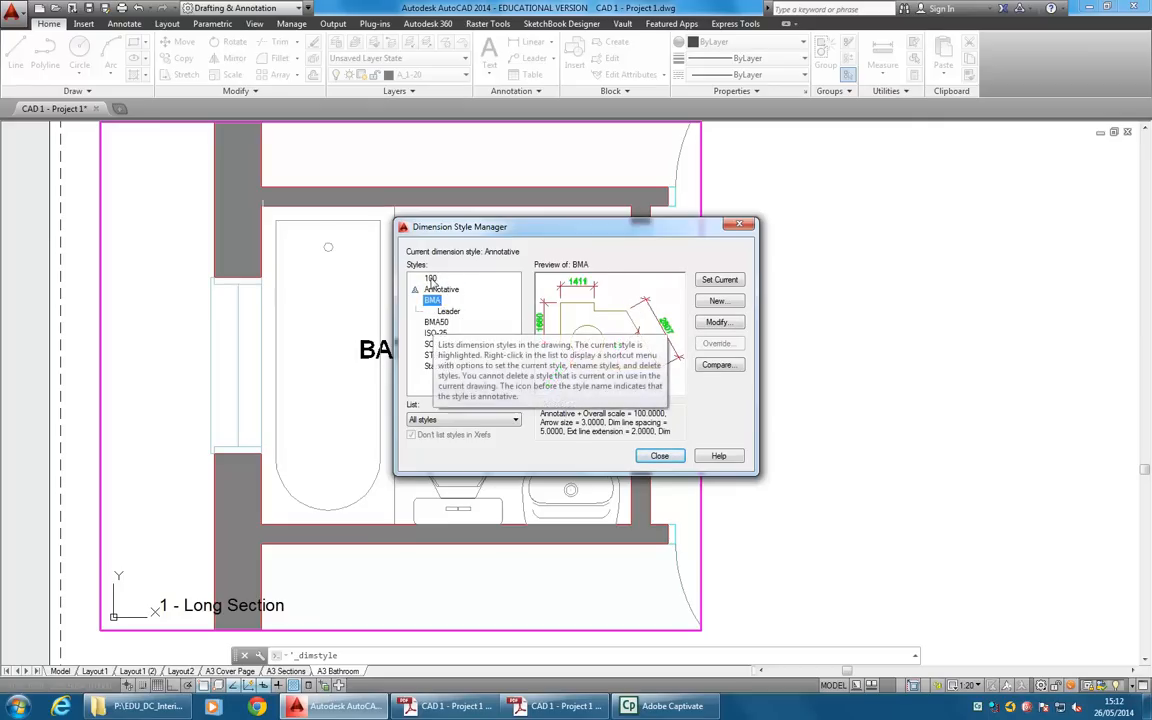
pyautogui.click(430, 278)
# Create a new annotative dimension style named MyDimStyle for all dimensions, starting from ISO-25.
pyautogui.click(435, 333)
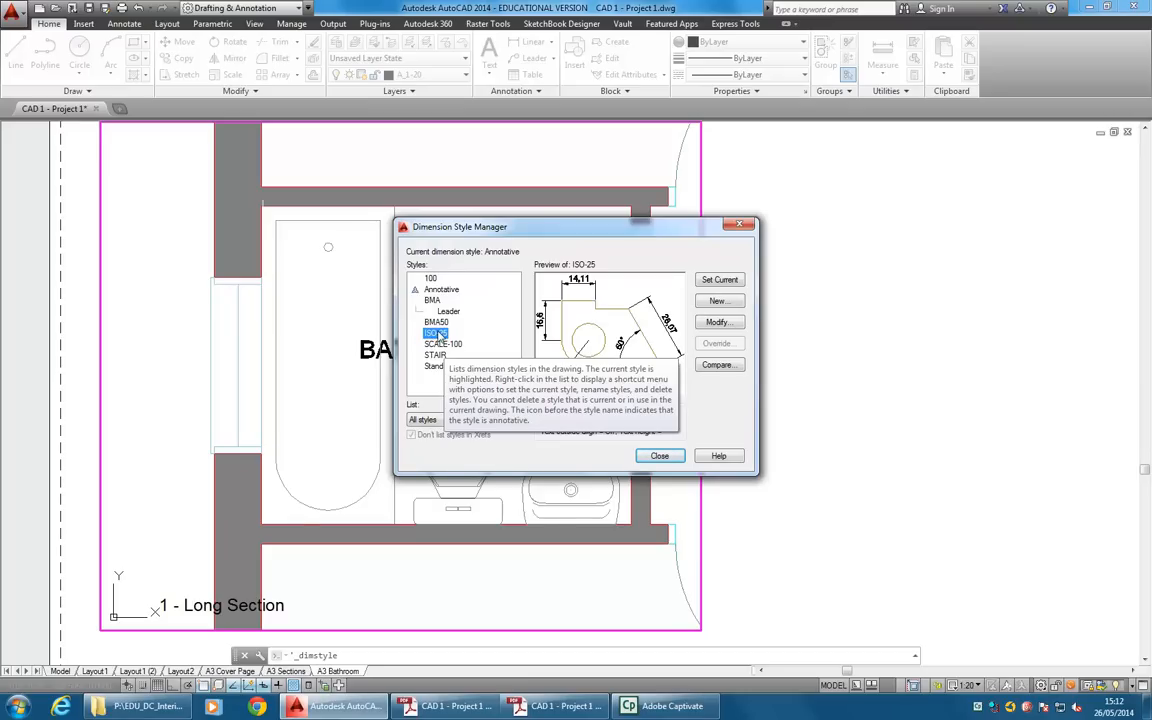
pyautogui.click(716, 302)
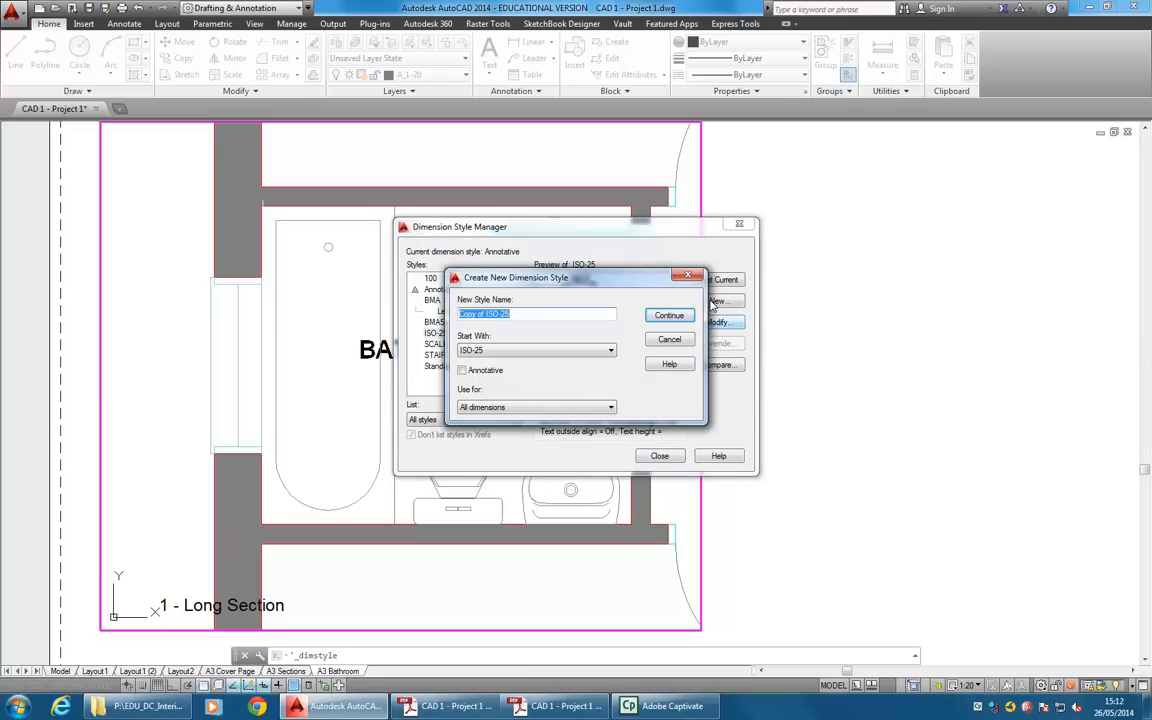
pyautogui.write('MyDimStyle')
pyautogui.click(463, 371)
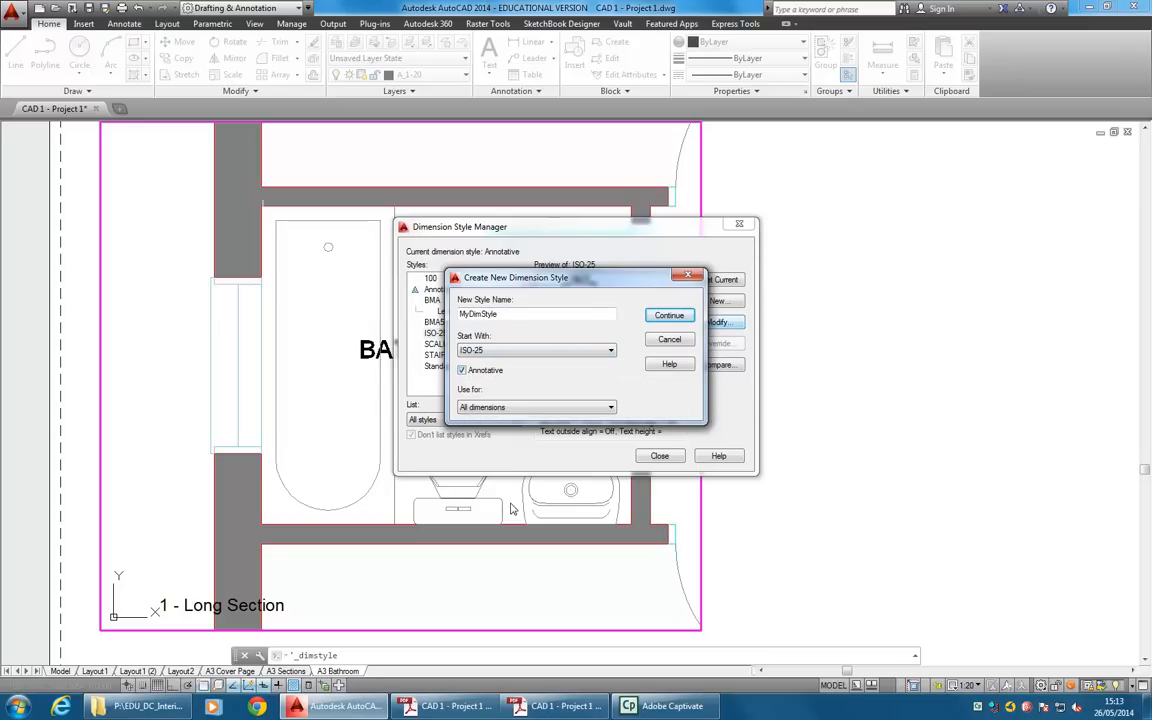
pyautogui.click(668, 316)
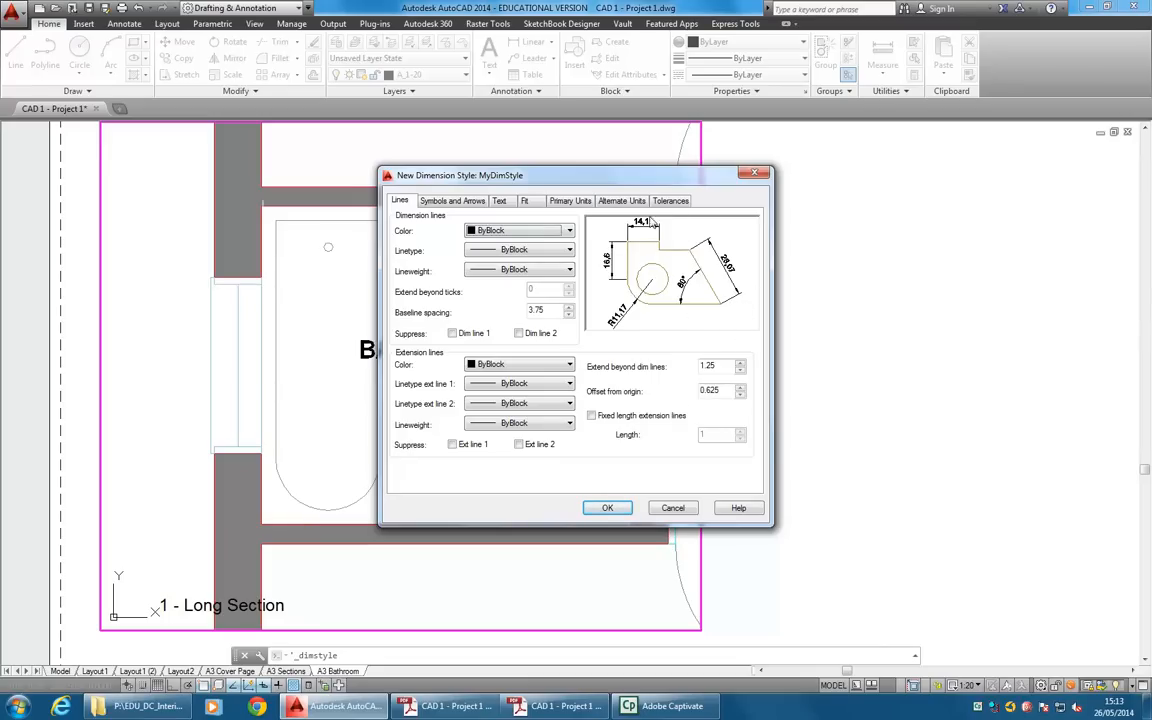
# Set MyDimStyle's linear dimension precision to 0 and its decimal separator to a period.
pyautogui.click(567, 202)
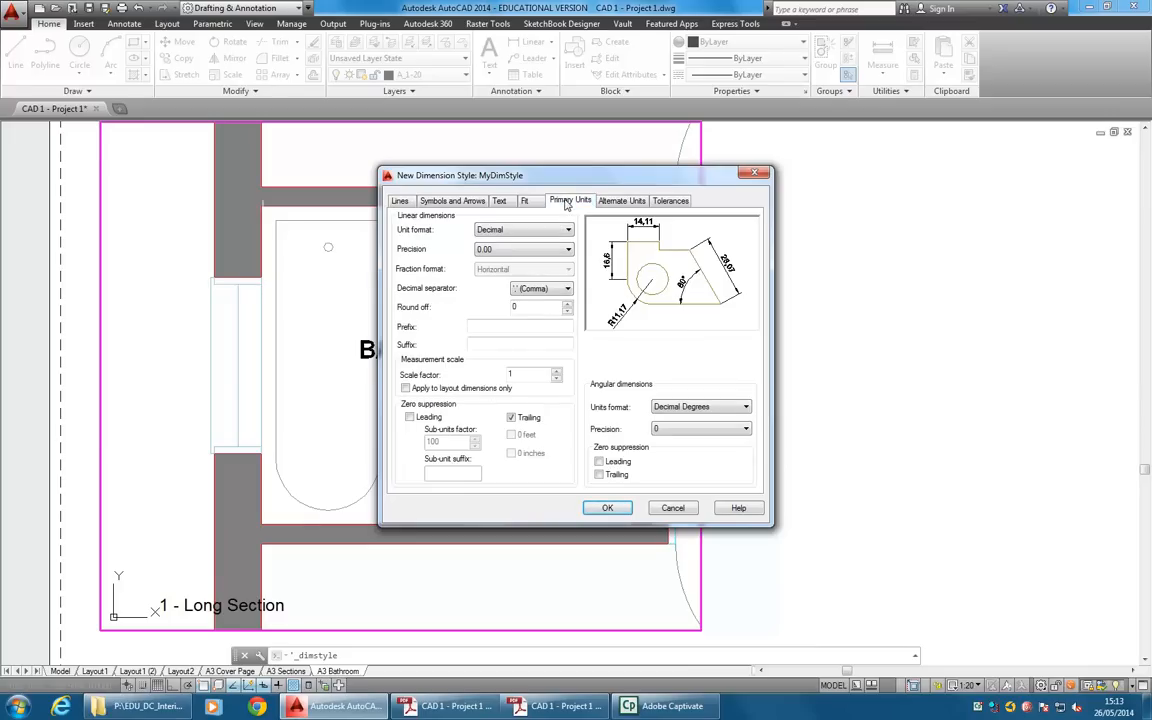
pyautogui.click(567, 249)
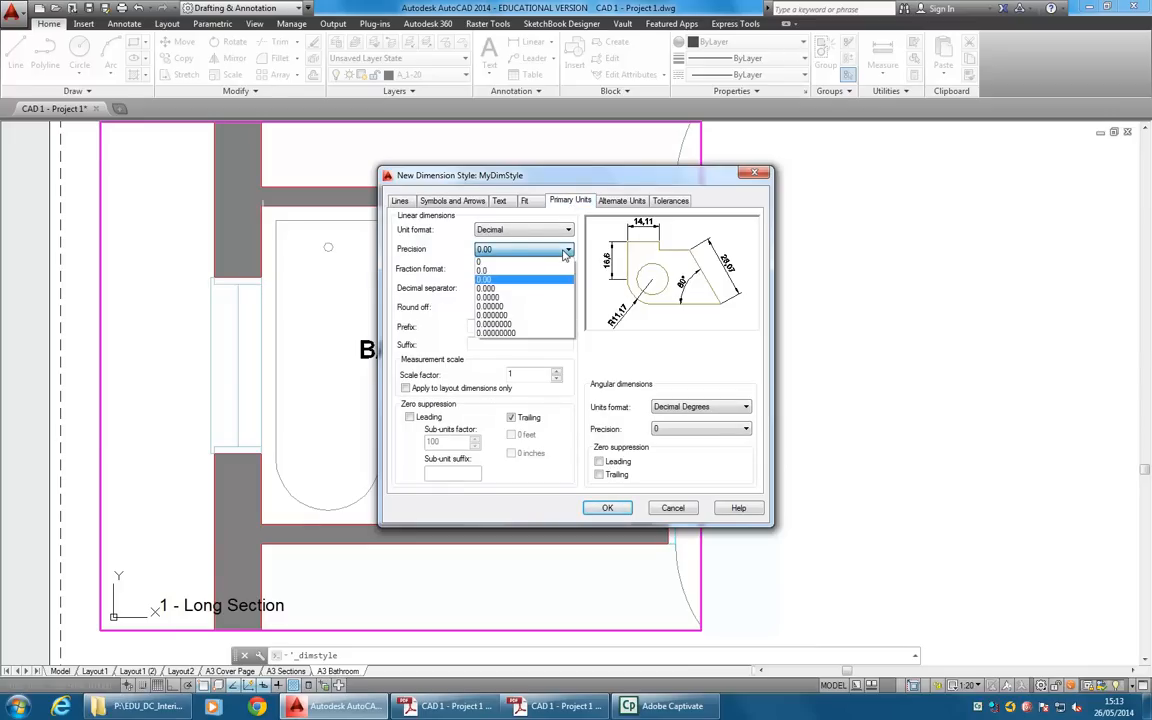
pyautogui.click(490, 261)
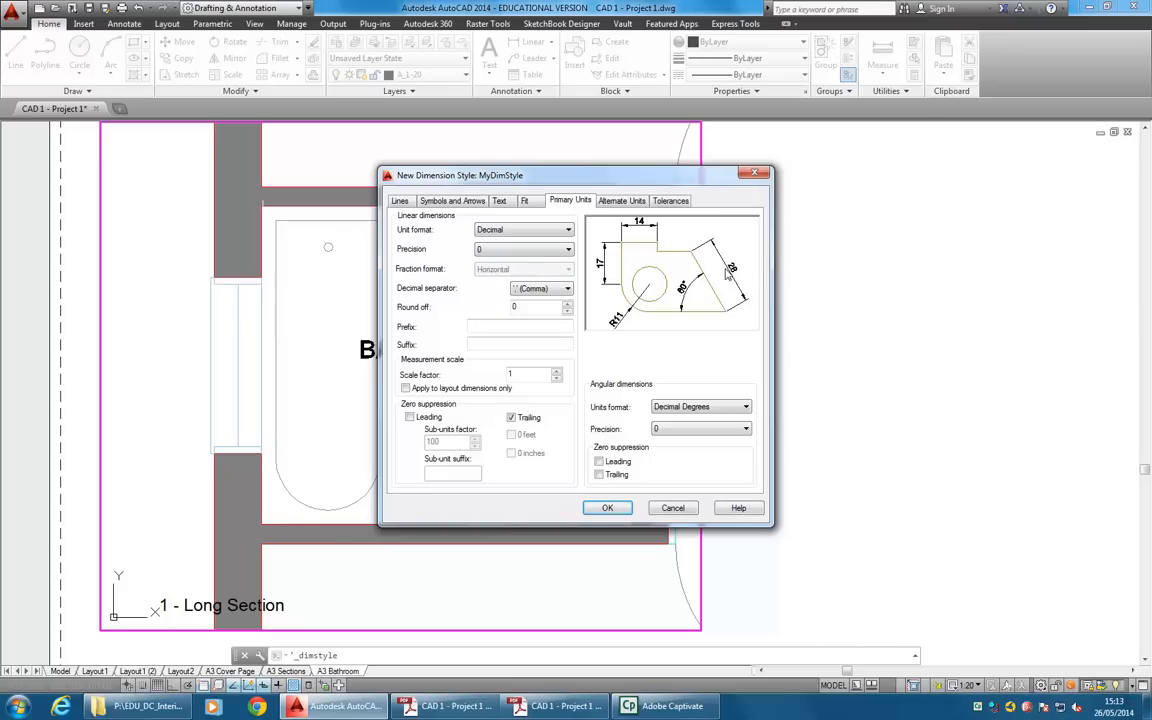
pyautogui.click(548, 290)
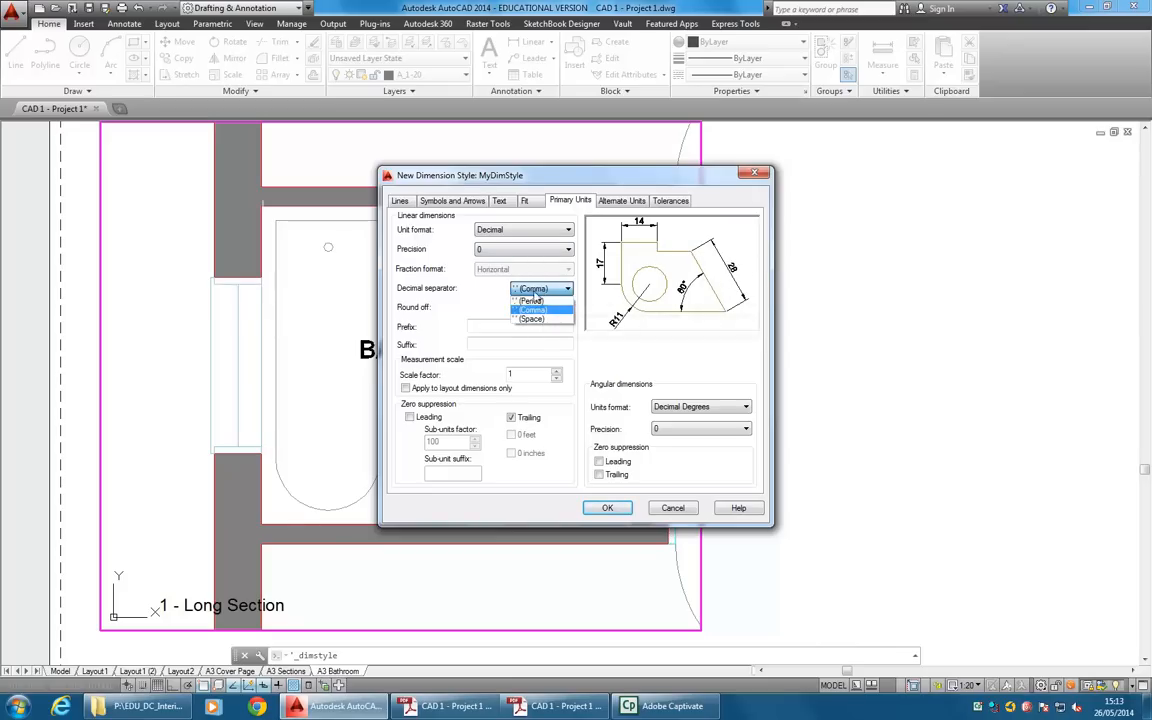
pyautogui.click(538, 300)
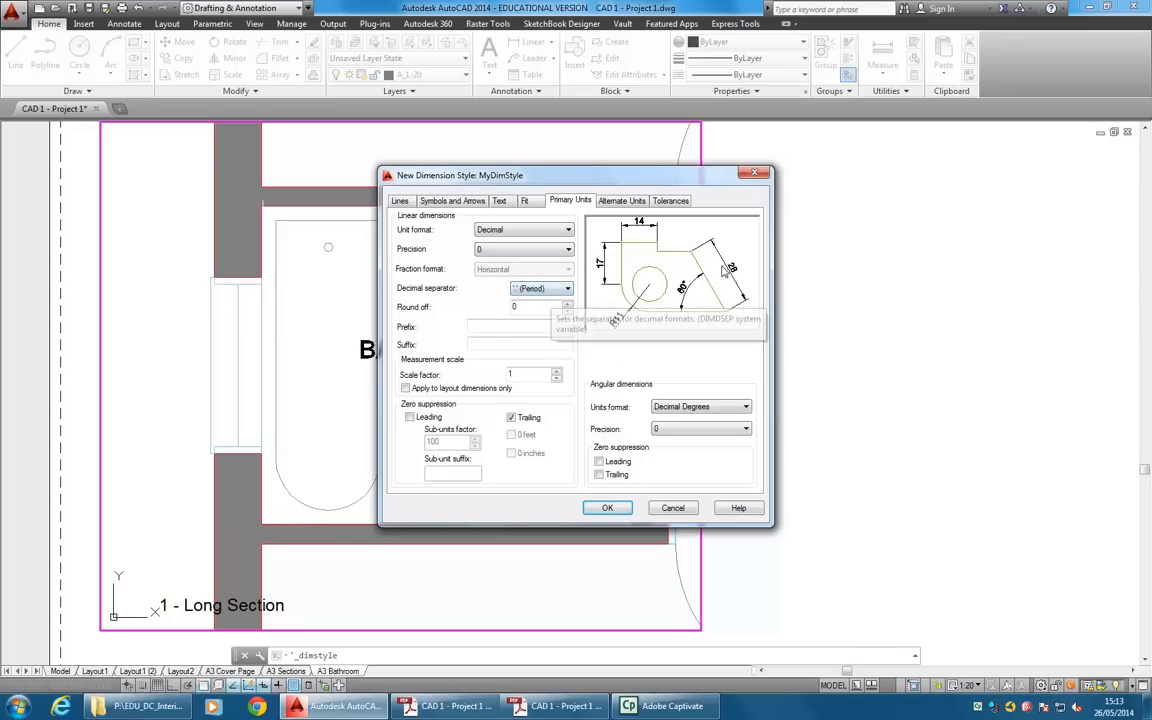
# Create a new text style named DIM for MyDimStyle's dimension text, using the romans.shx font.
pyautogui.click(526, 201)
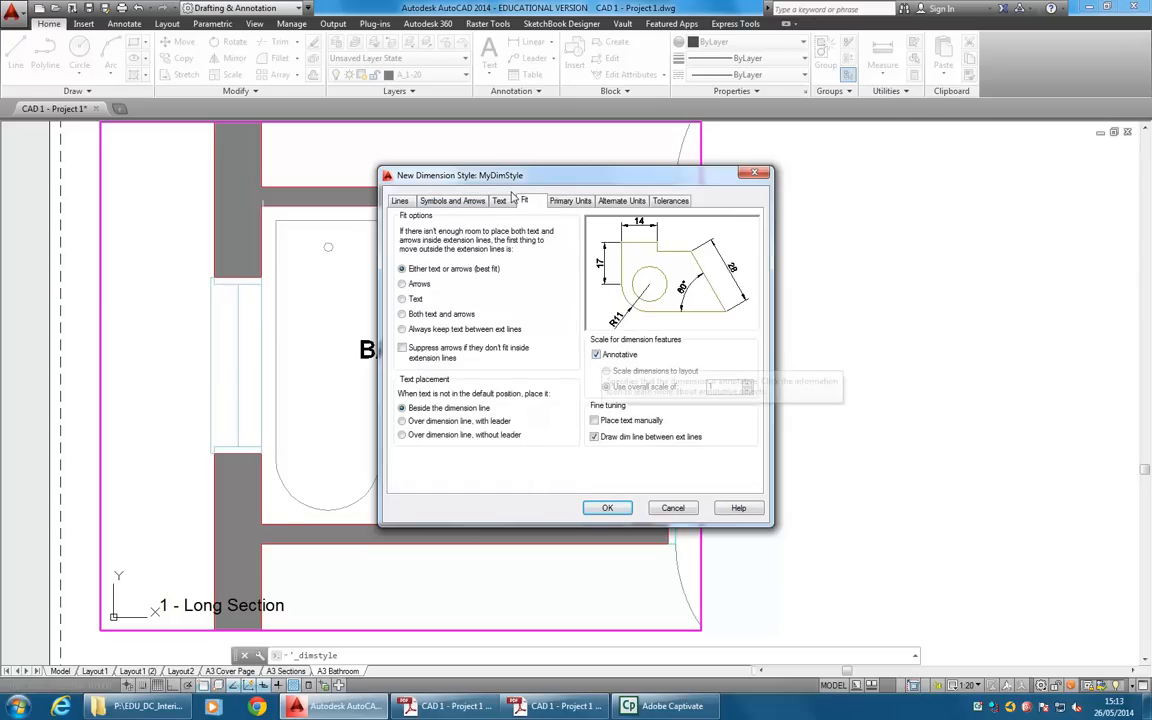
pyautogui.click(499, 201)
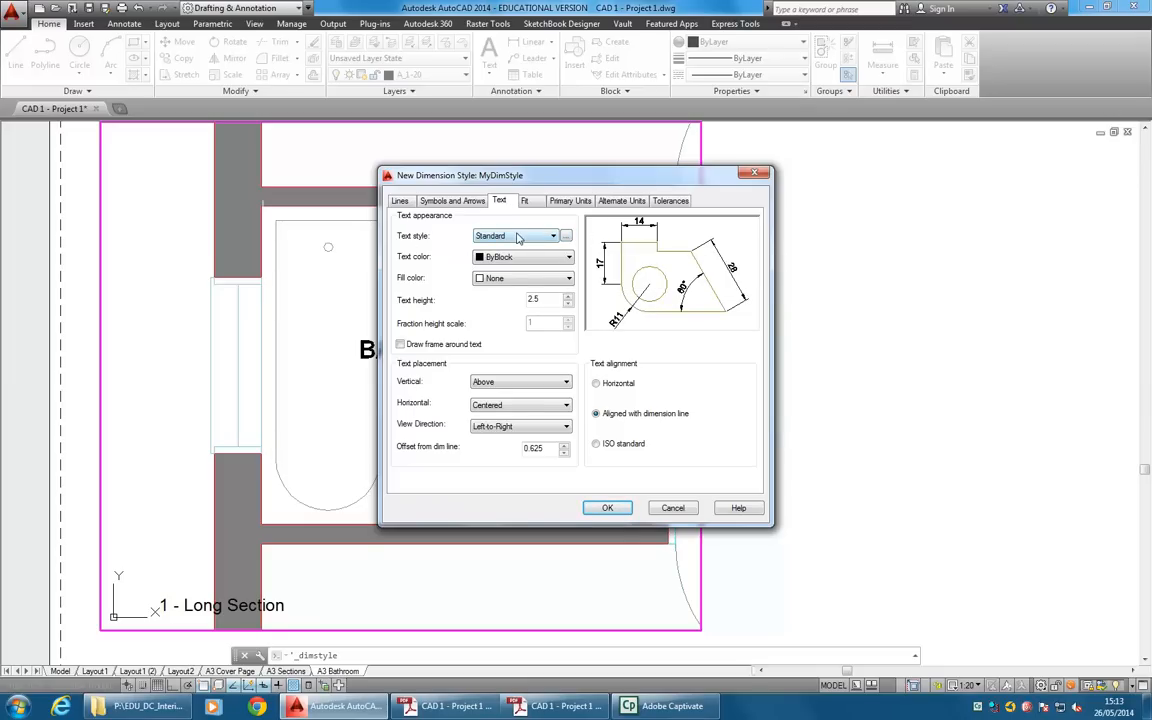
pyautogui.click(566, 236)
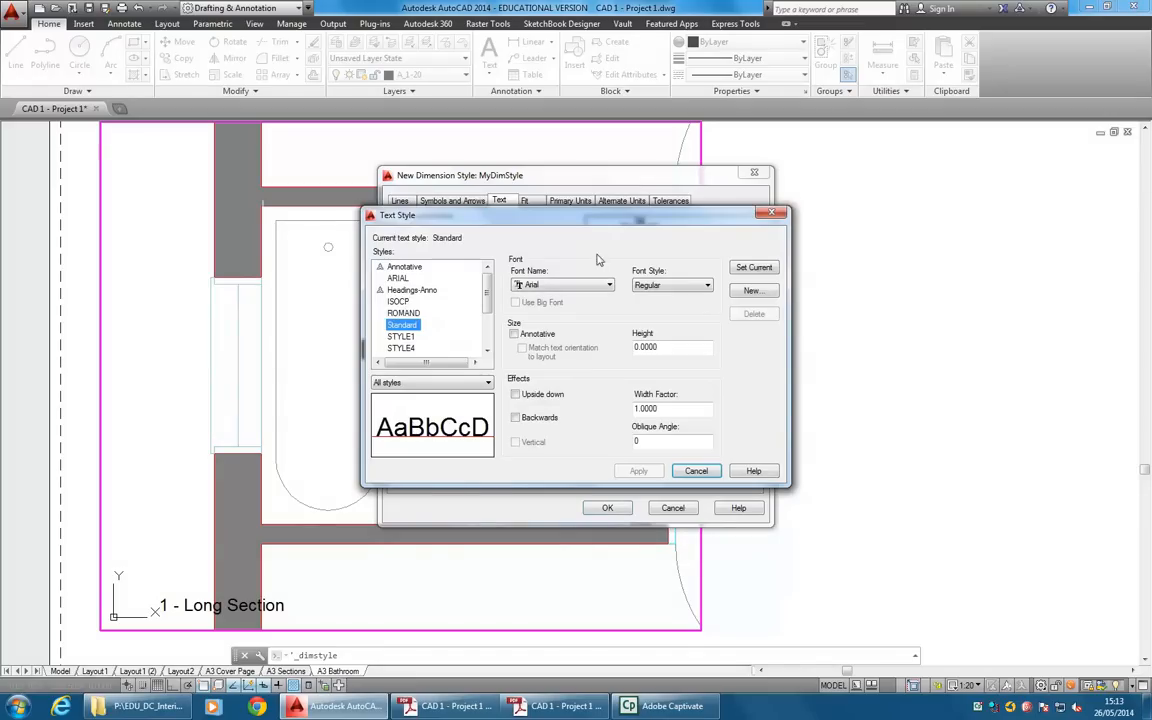
pyautogui.click(753, 291)
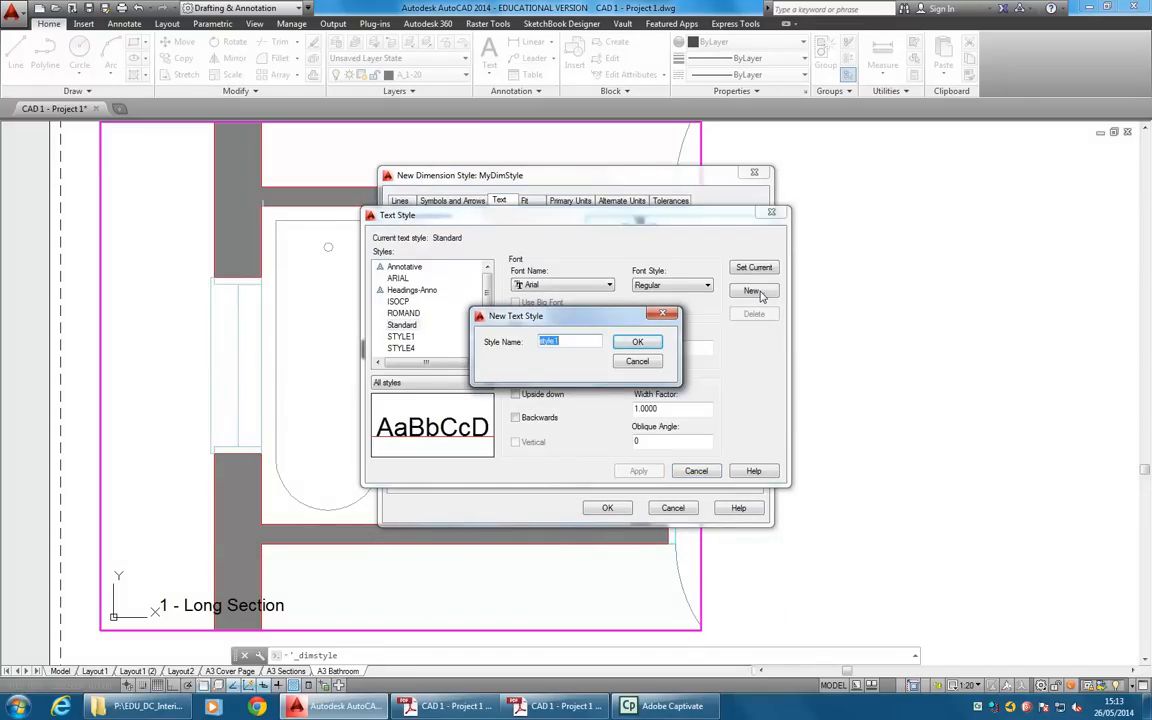
pyautogui.write('Di')
pyautogui.click(647, 340)
pyautogui.click(586, 287)
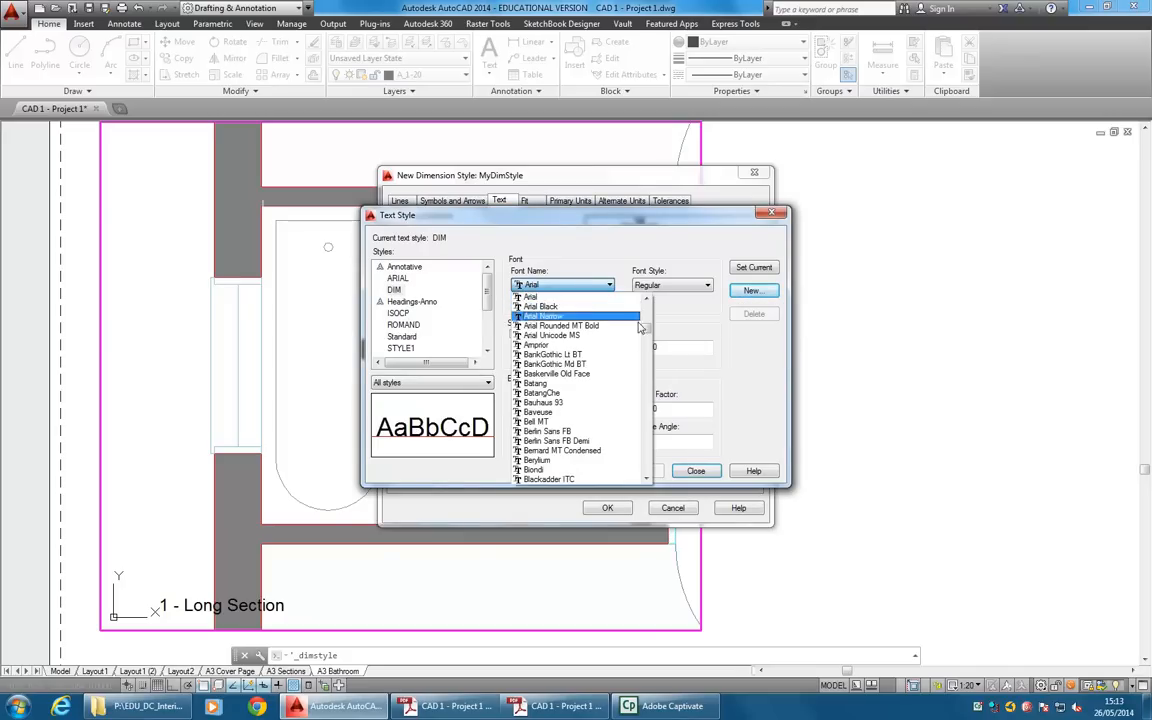
pyautogui.moveTo(646, 330); pyautogui.dragTo(646, 437)
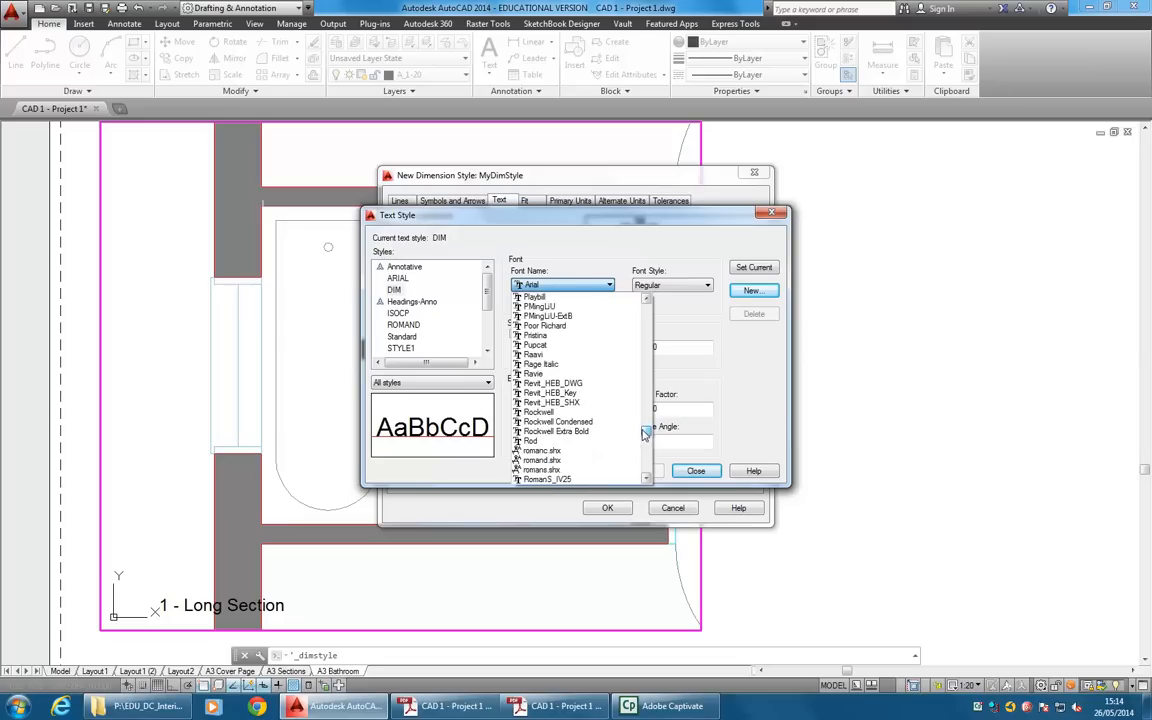
pyautogui.click(576, 469)
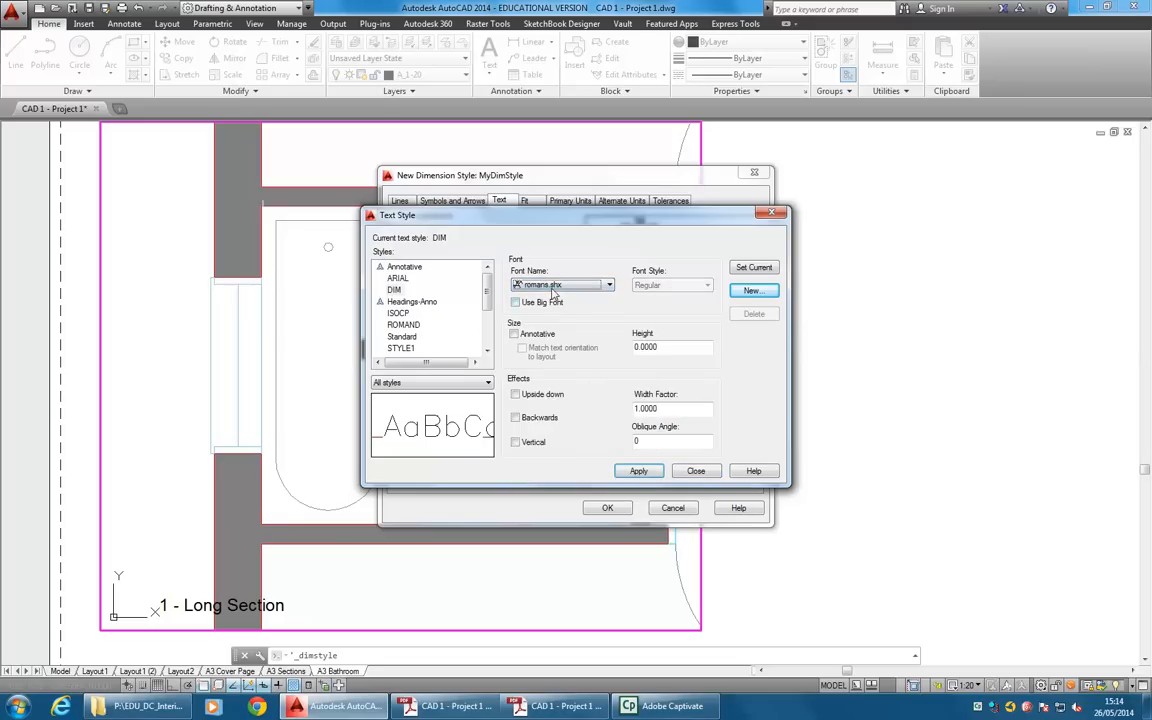
# Make the DIM text style annotative.
pyautogui.doubleClick(684, 348)
pyautogui.click(680, 349)
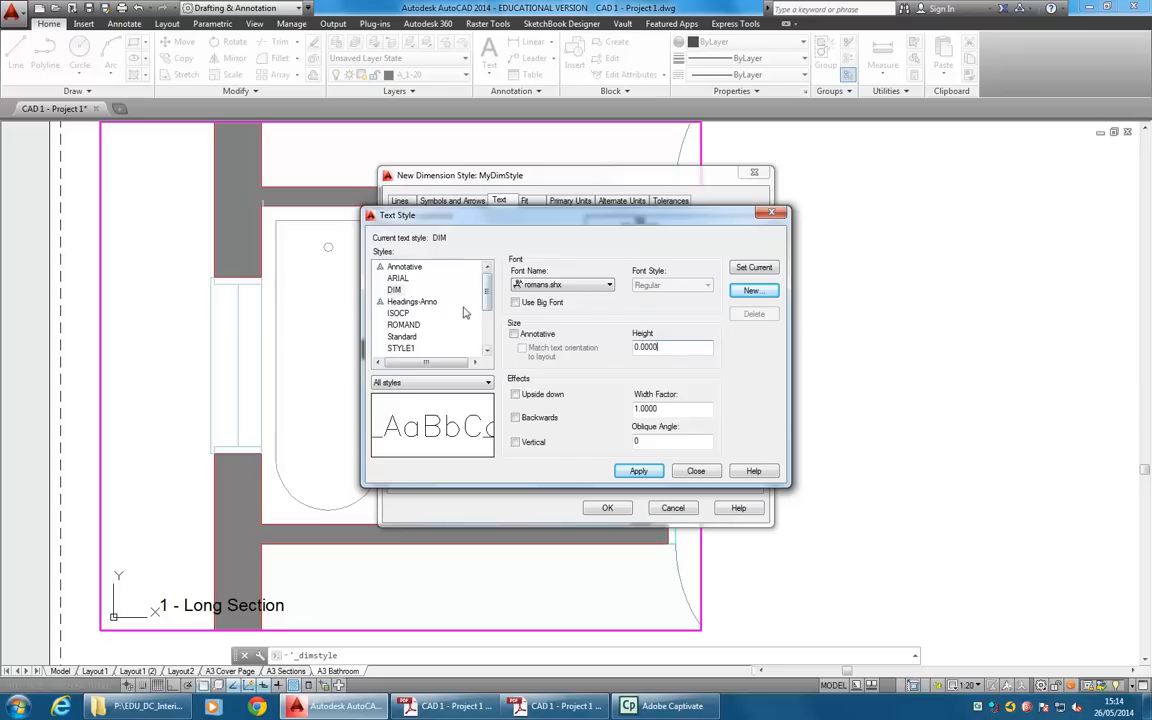
pyautogui.click(395, 290)
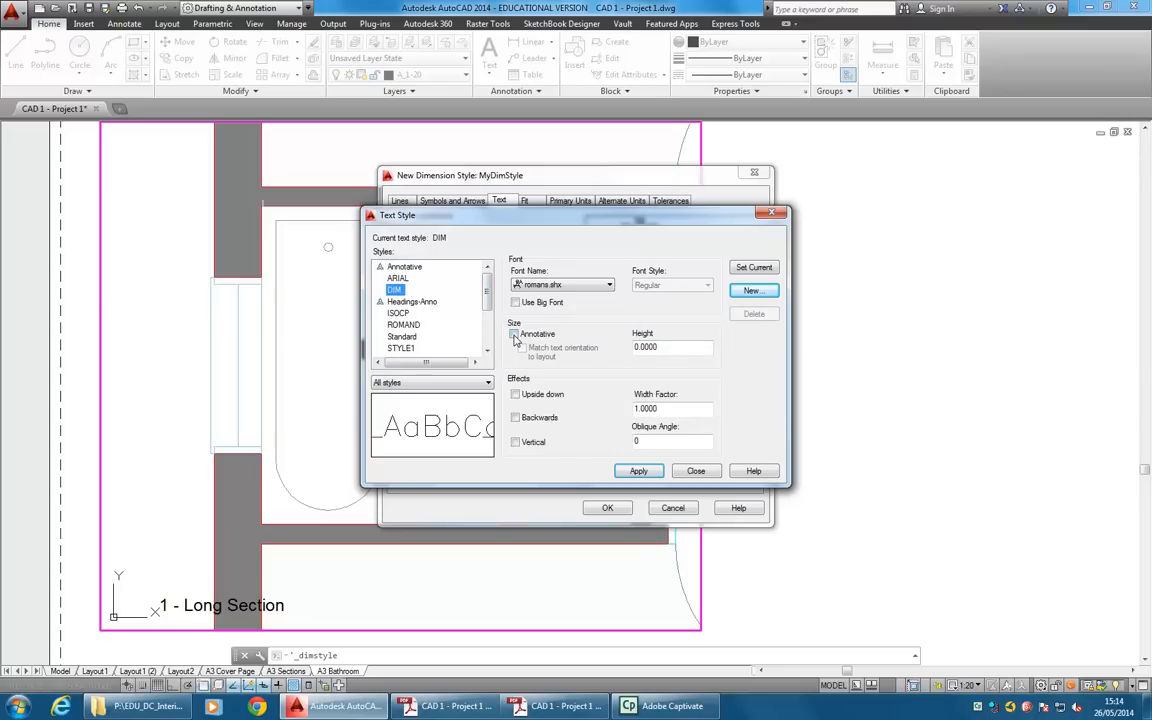
pyautogui.click(514, 335)
pyautogui.click(396, 290)
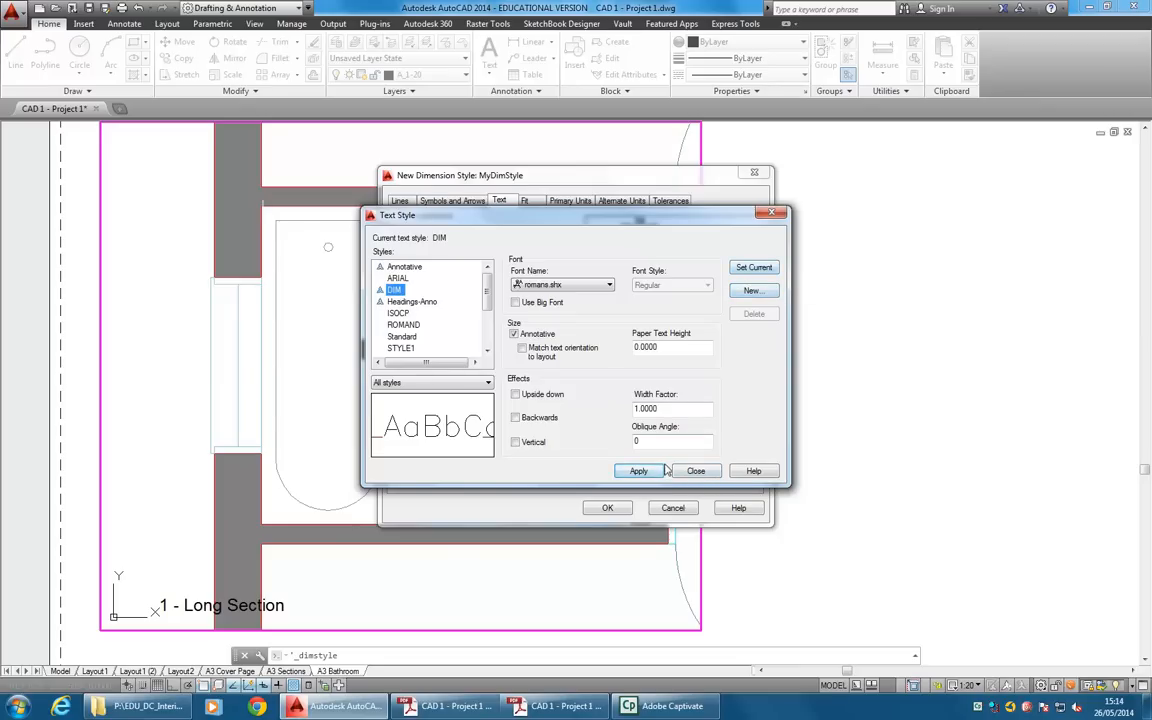
# Save the changes to the DIM text style and assign it as MyDimStyle's text style.
pyautogui.click(697, 472)
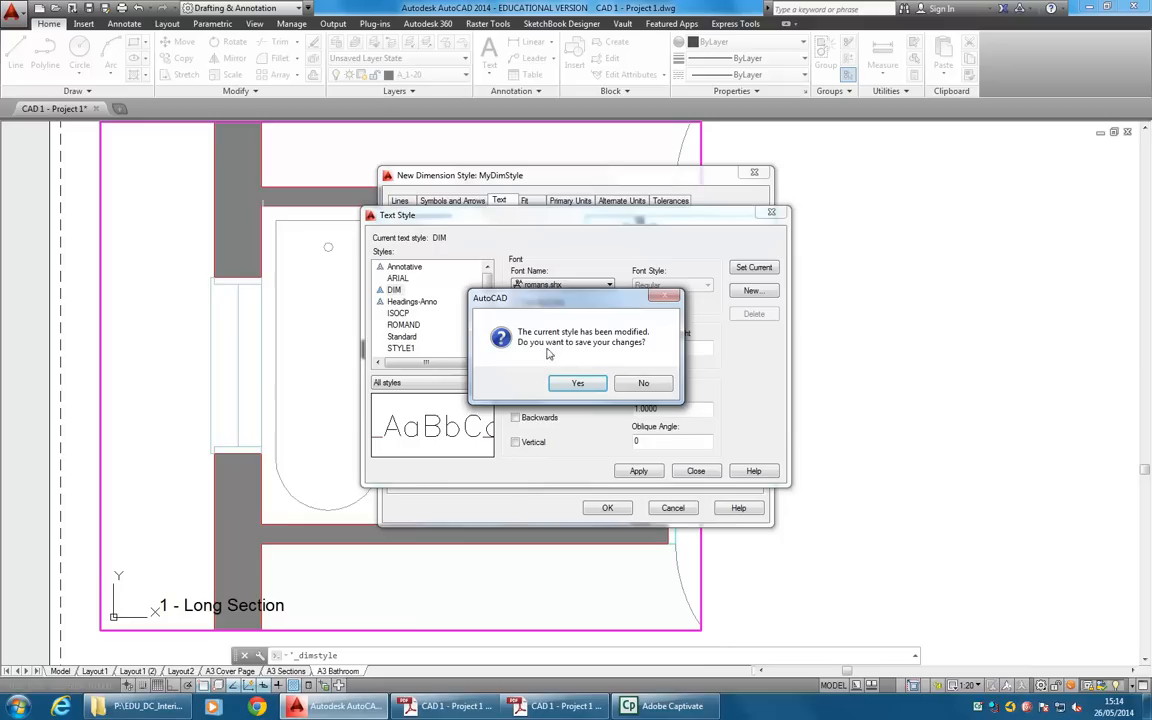
pyautogui.click(578, 385)
pyautogui.click(512, 236)
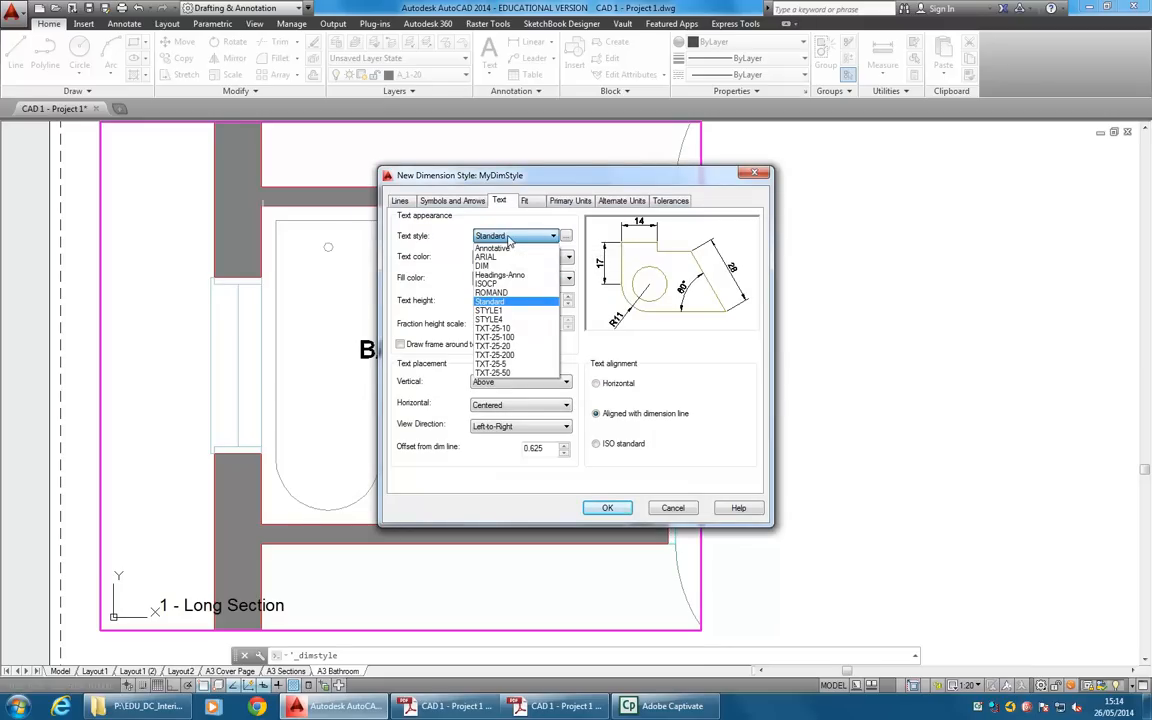
pyautogui.click(497, 266)
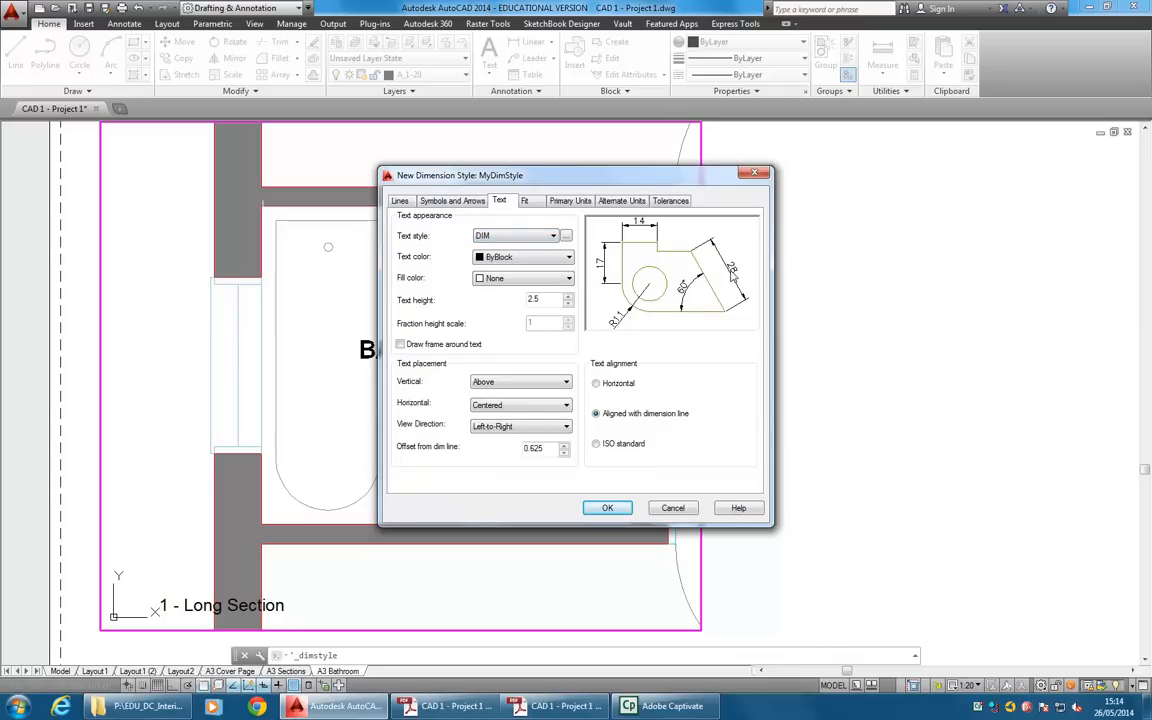
# Set MyDimStyle's first and second arrowheads to Architectural tick.
pyautogui.click(452, 201)
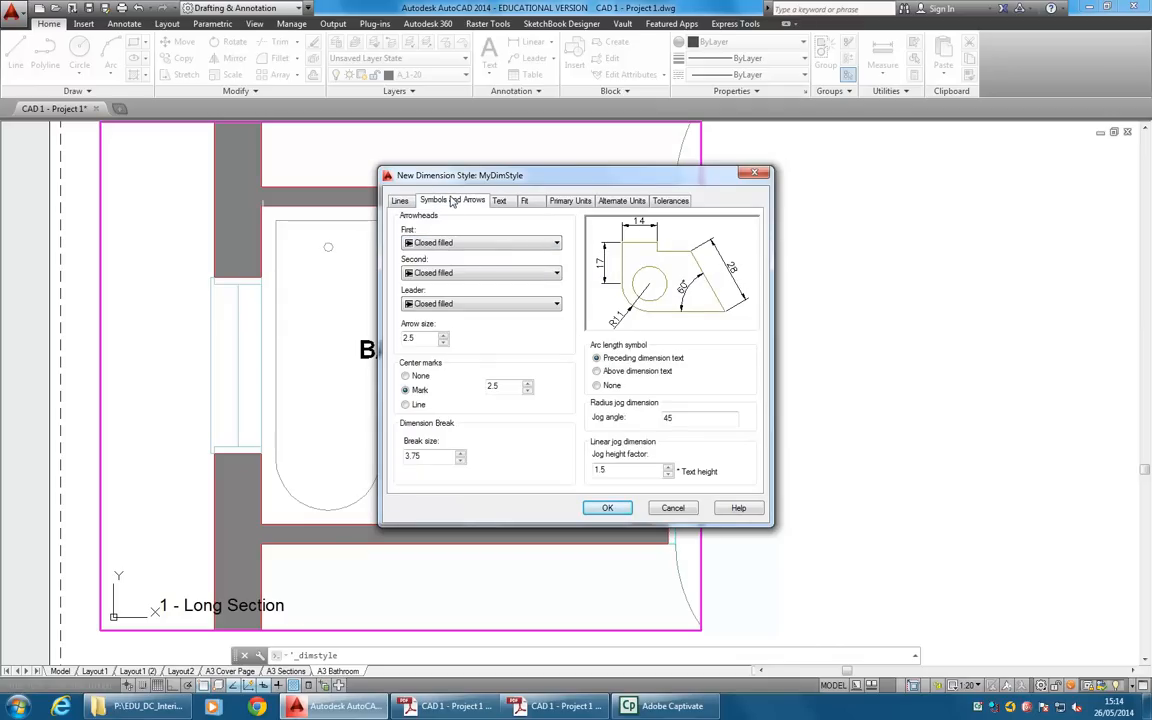
pyautogui.click(533, 245)
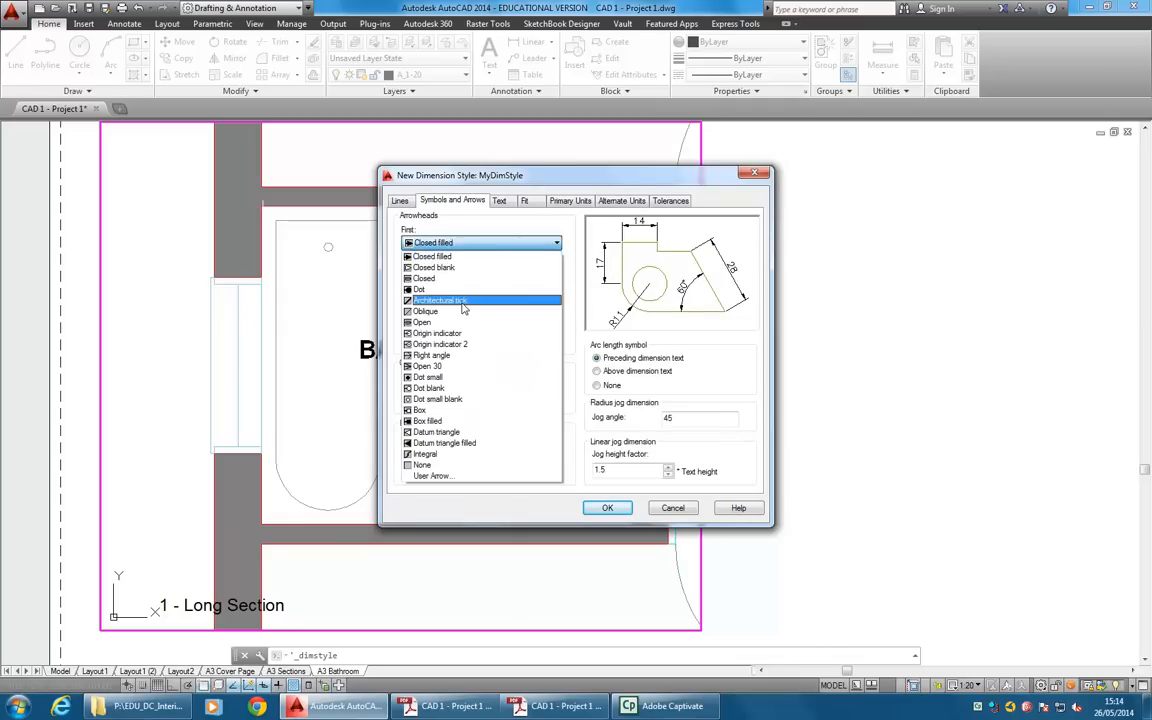
pyautogui.click(460, 308)
# Try Oblique arrowheads in MyDimStyle for comparison and return to Architectural tick.
pyautogui.click(465, 243)
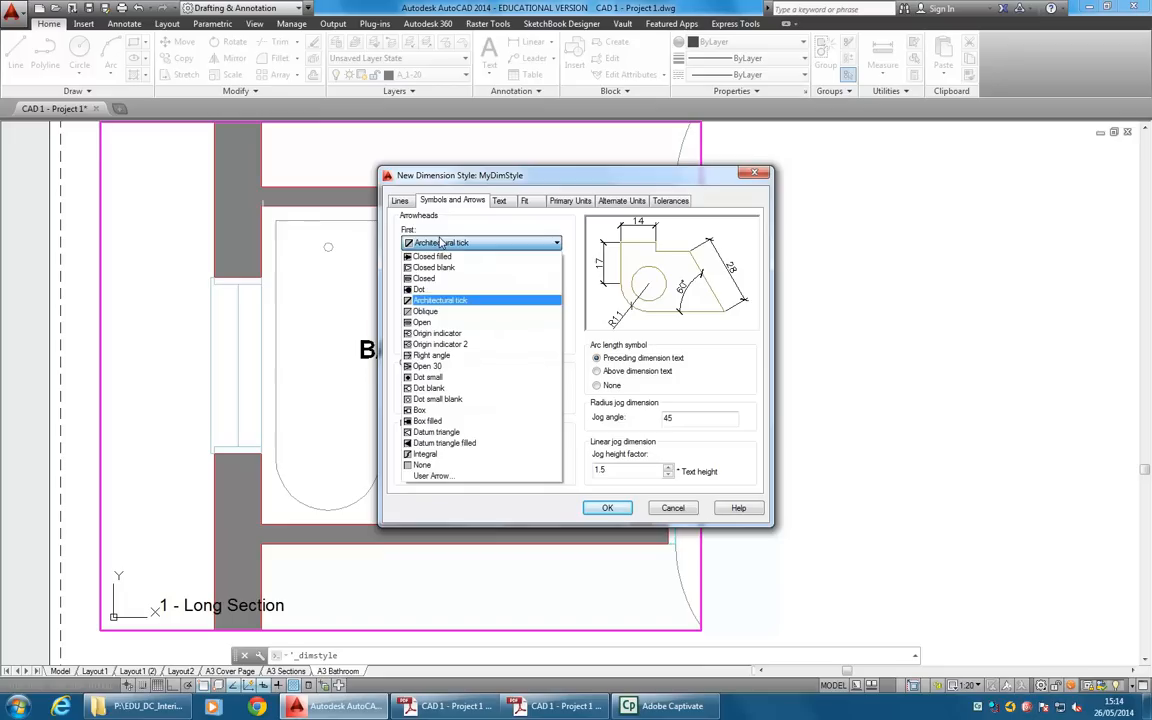
pyautogui.click(432, 312)
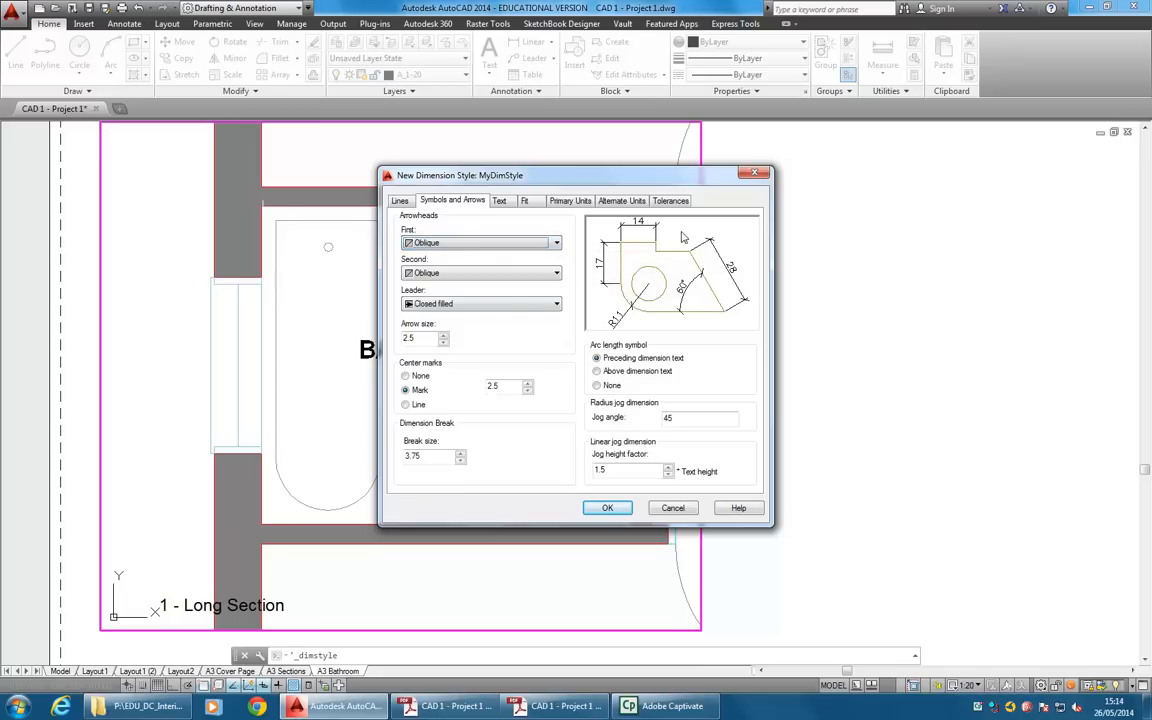
pyautogui.click(470, 243)
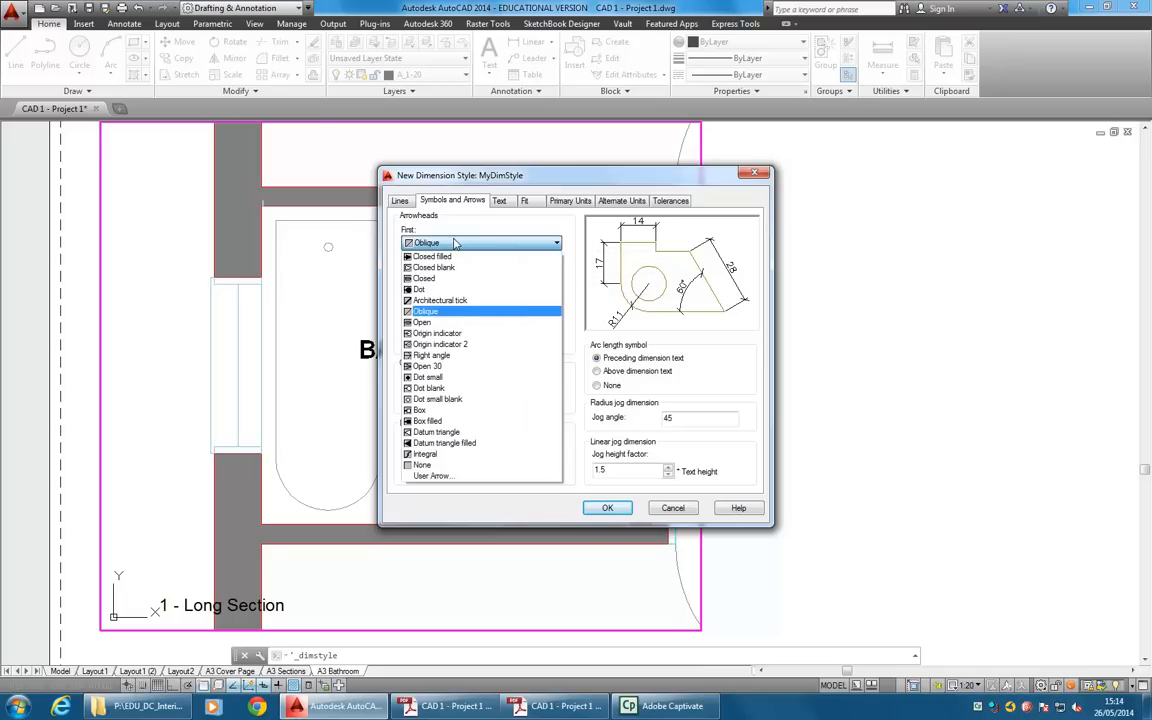
pyautogui.click(490, 299)
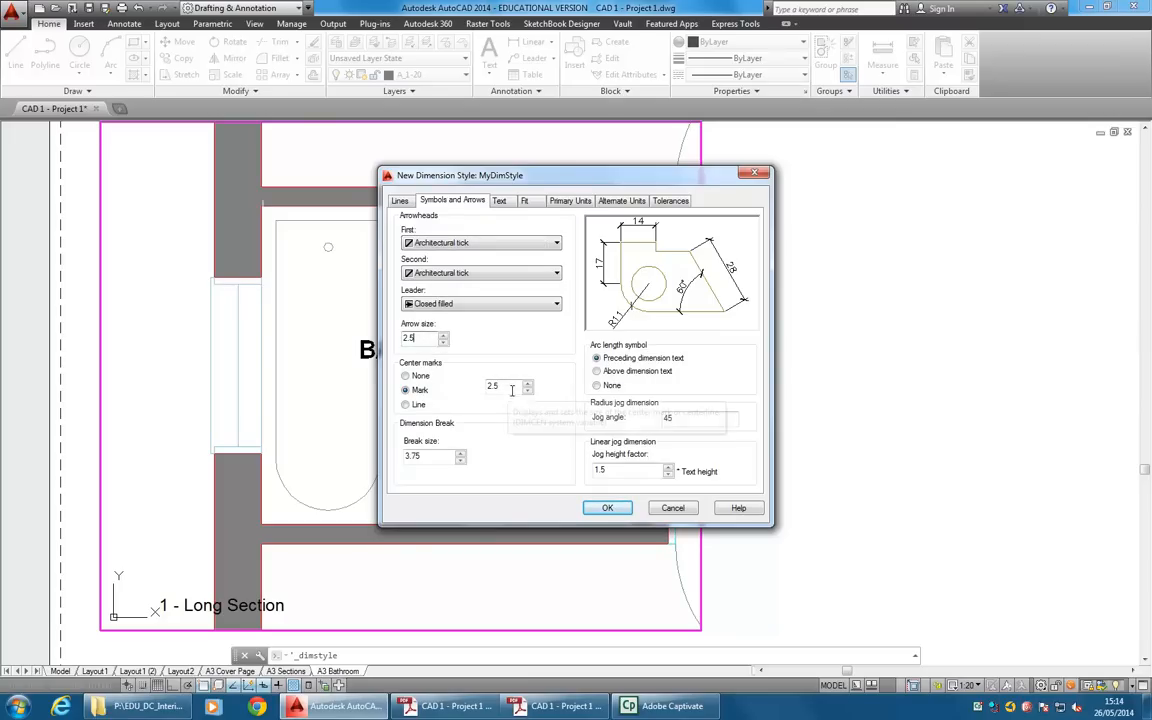
# Set MyDimStyle's lines to extend 1 beyond ticks and dim lines, with extension lines offset 2 from the origin and fixed at length 5.
pyautogui.click(399, 200)
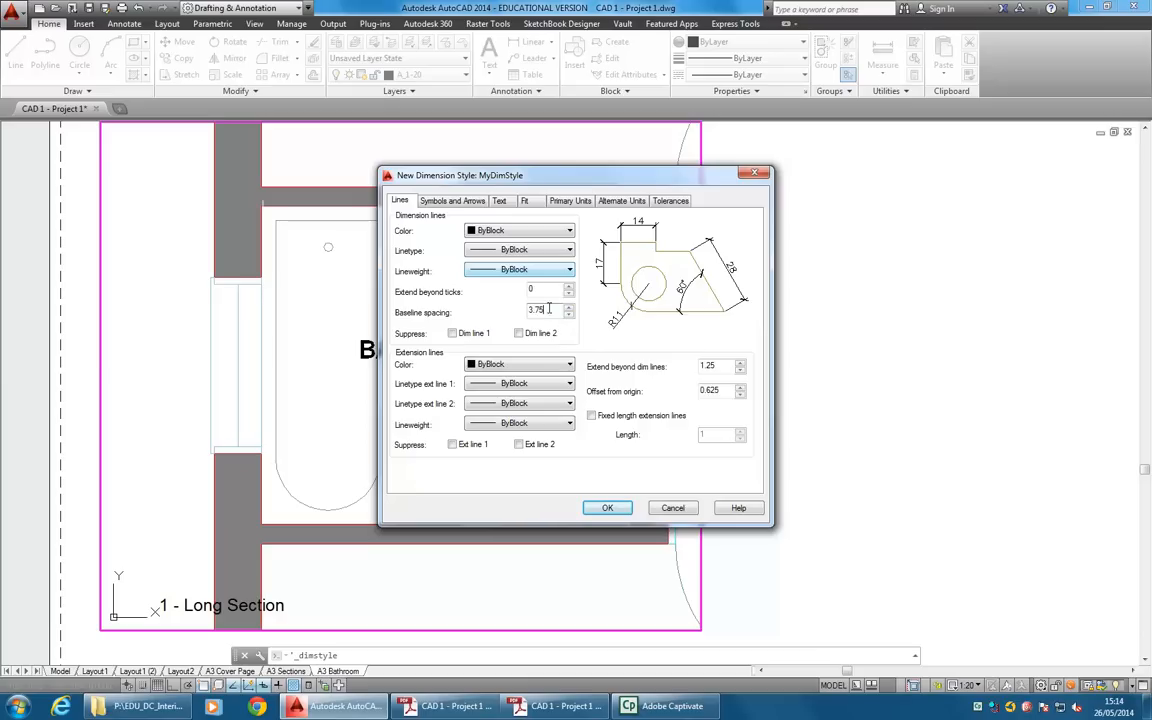
pyautogui.click(712, 366)
pyautogui.doubleClick(708, 366)
pyautogui.write('1')
pyautogui.moveTo(725, 391); pyautogui.dragTo(670, 385)
pyautogui.write('2')
pyautogui.click(715, 366)
pyautogui.click(592, 416)
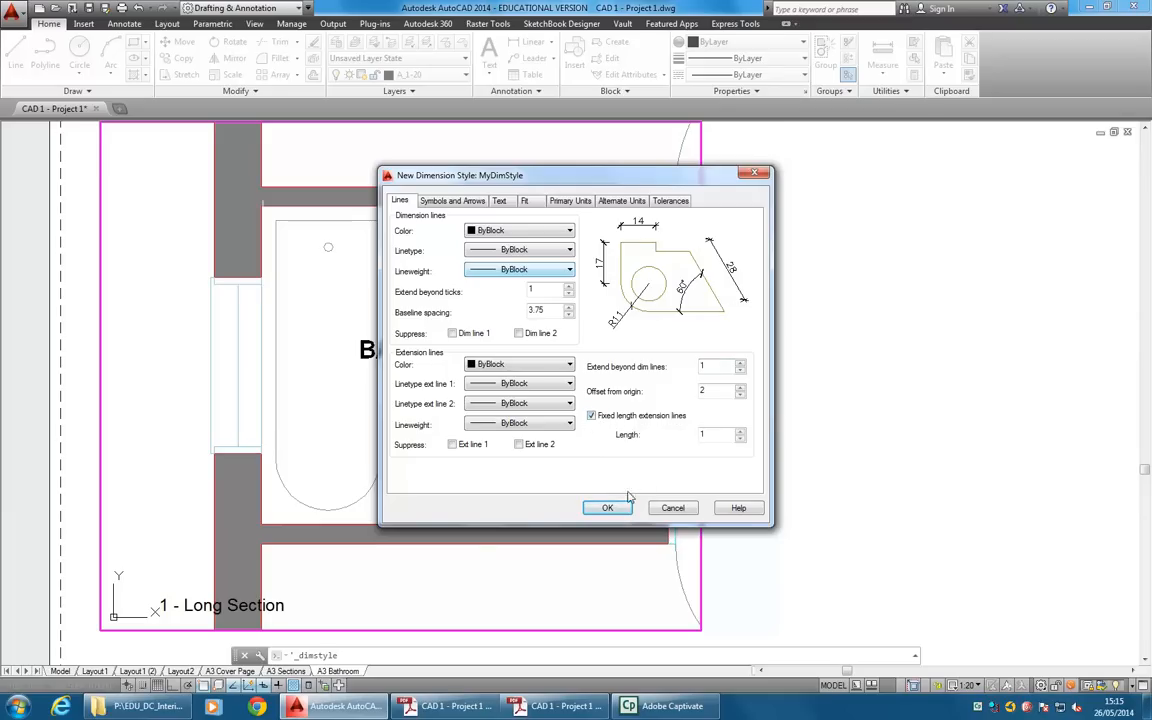
pyautogui.write('5')
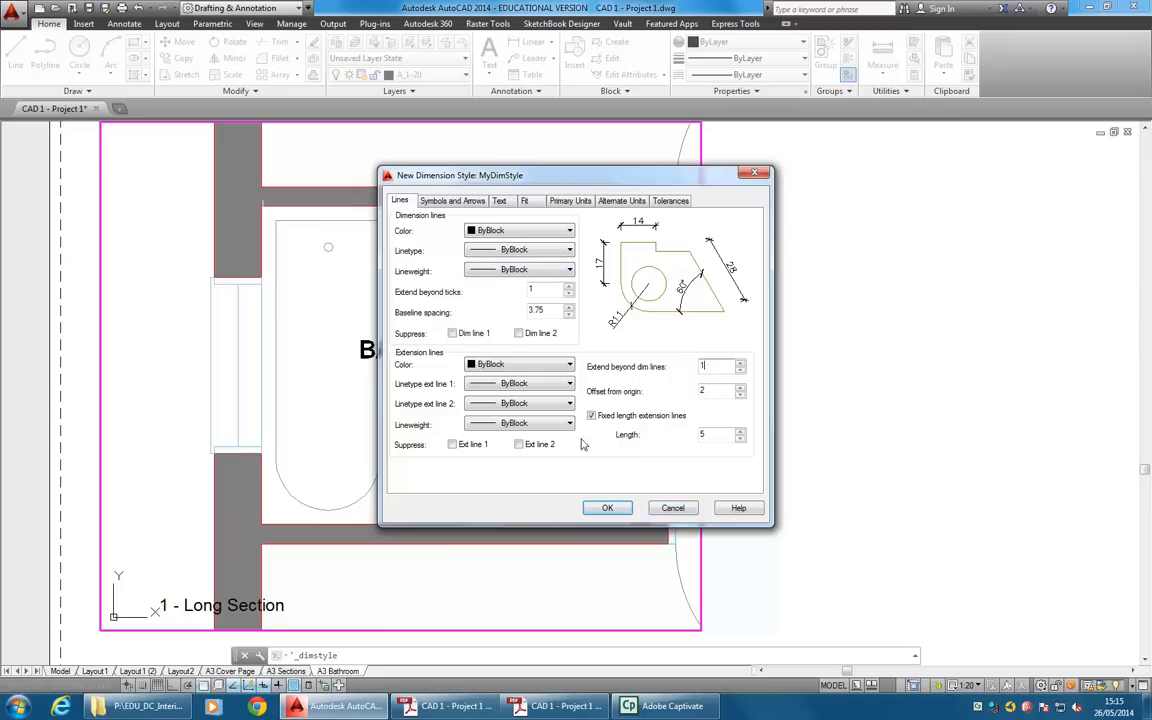
# Save the MyDimStyle settings and make MyDimStyle the current dimension style.
pyautogui.click(607, 508)
pyautogui.click(439, 346)
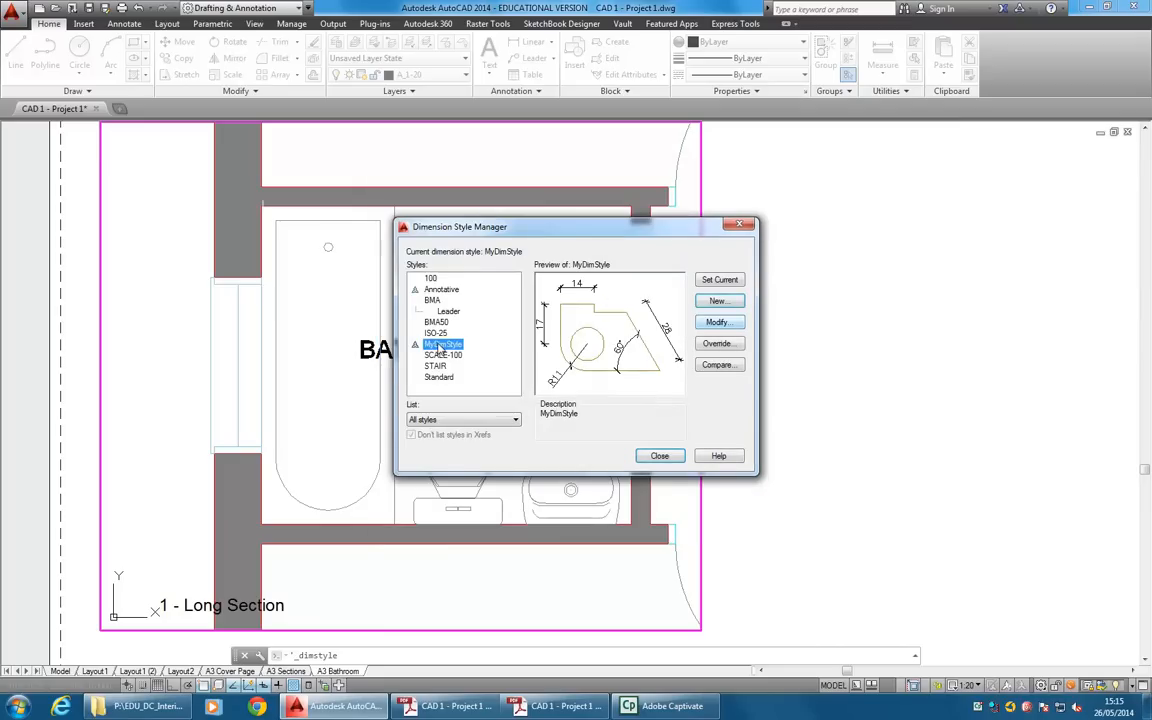
pyautogui.click(730, 281)
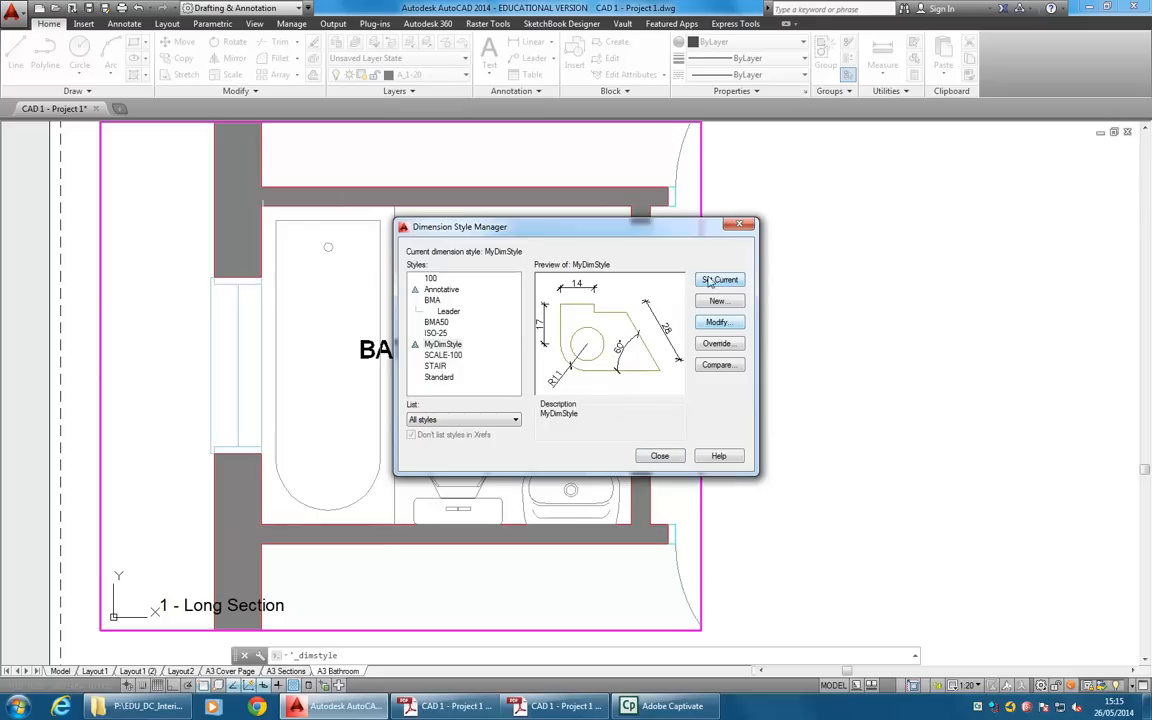
pyautogui.click(660, 457)
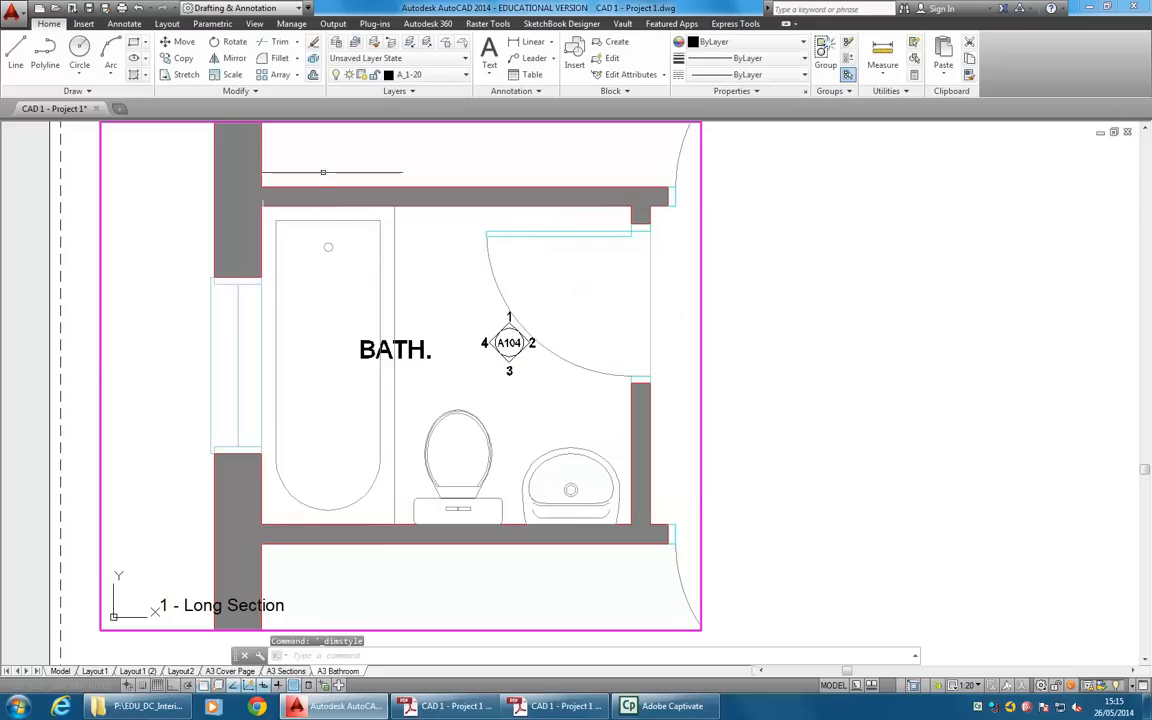
# Add a linear dimension from the room's lower-left inner corner to the bath enclosure's edge, placed below the lower wall.
pyautogui.click(533, 42)
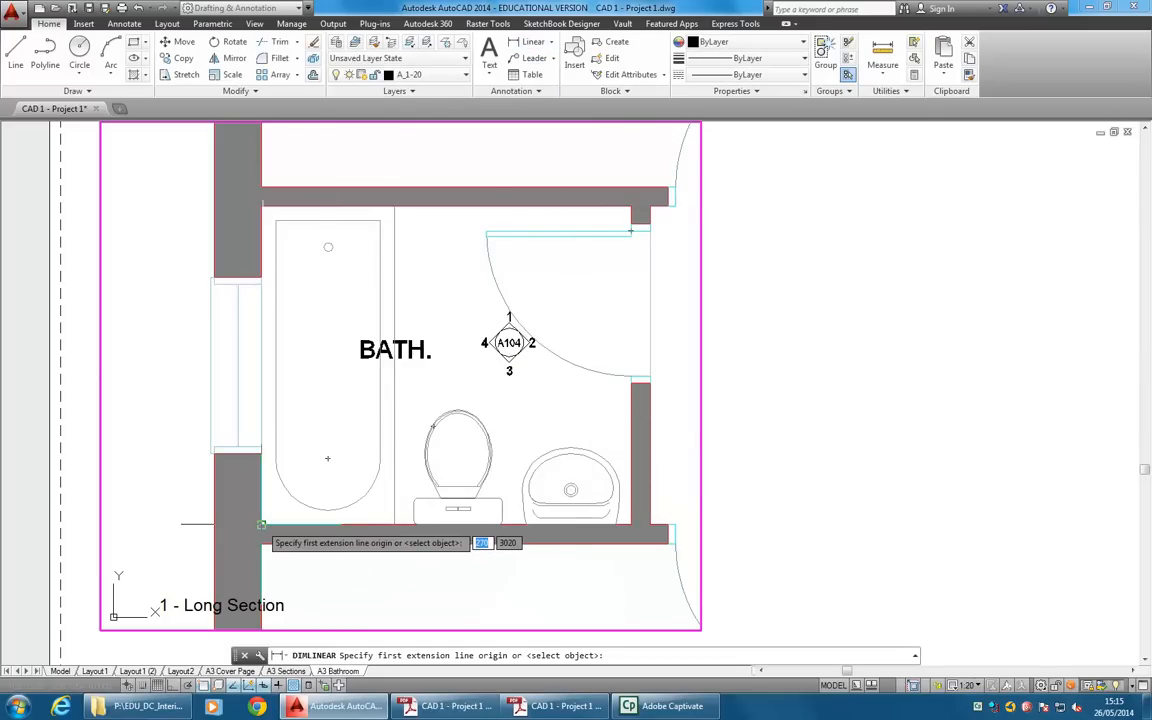
pyautogui.click(261, 524)
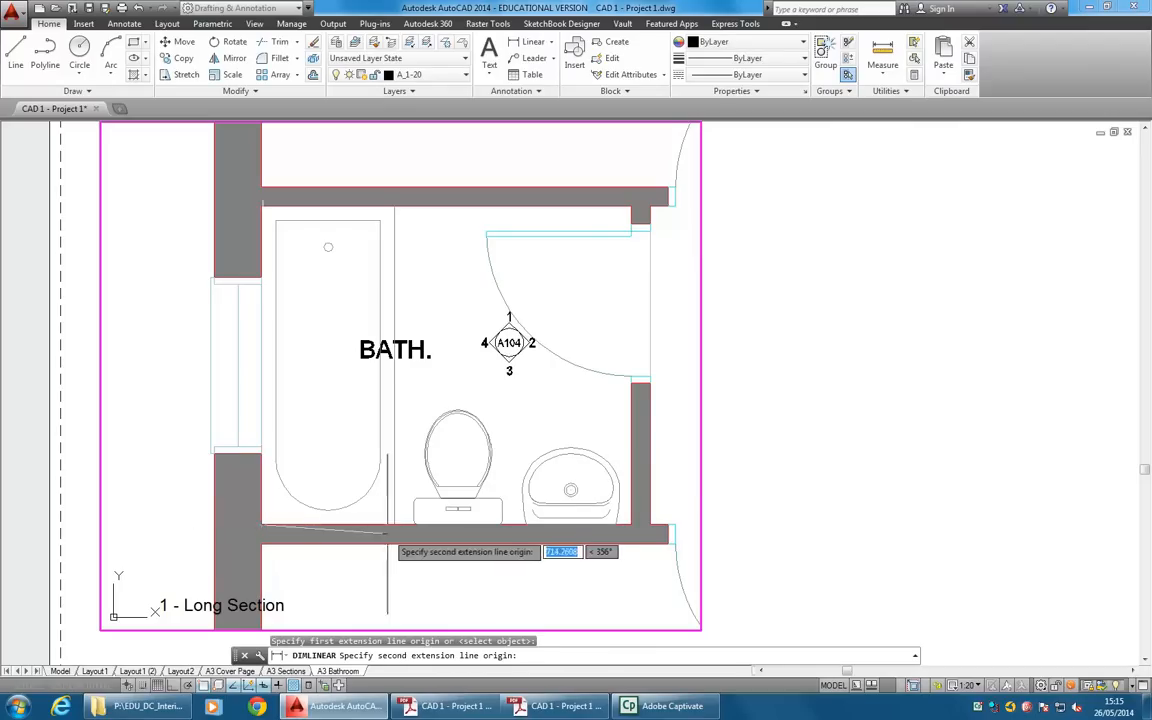
pyautogui.click(395, 492)
pyautogui.click(395, 573)
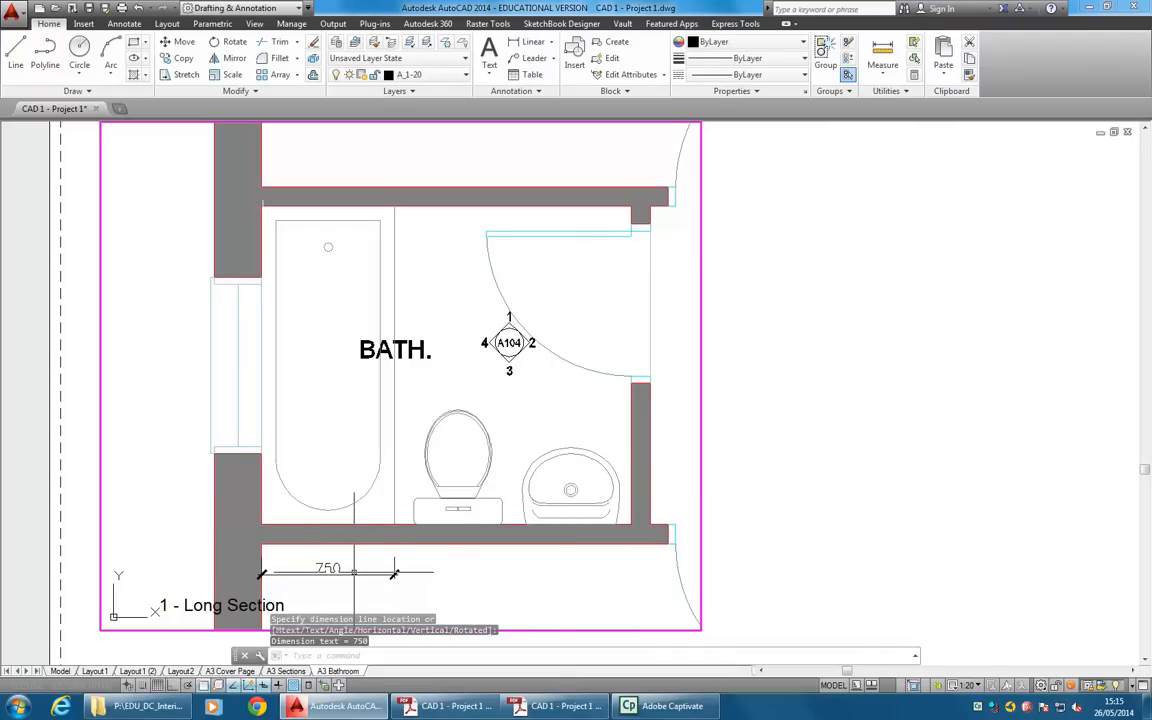
# Continue the dimension chain along both sides of the toilet cistern and washbasin to the inner face of the door wall.
pyautogui.click(551, 43)
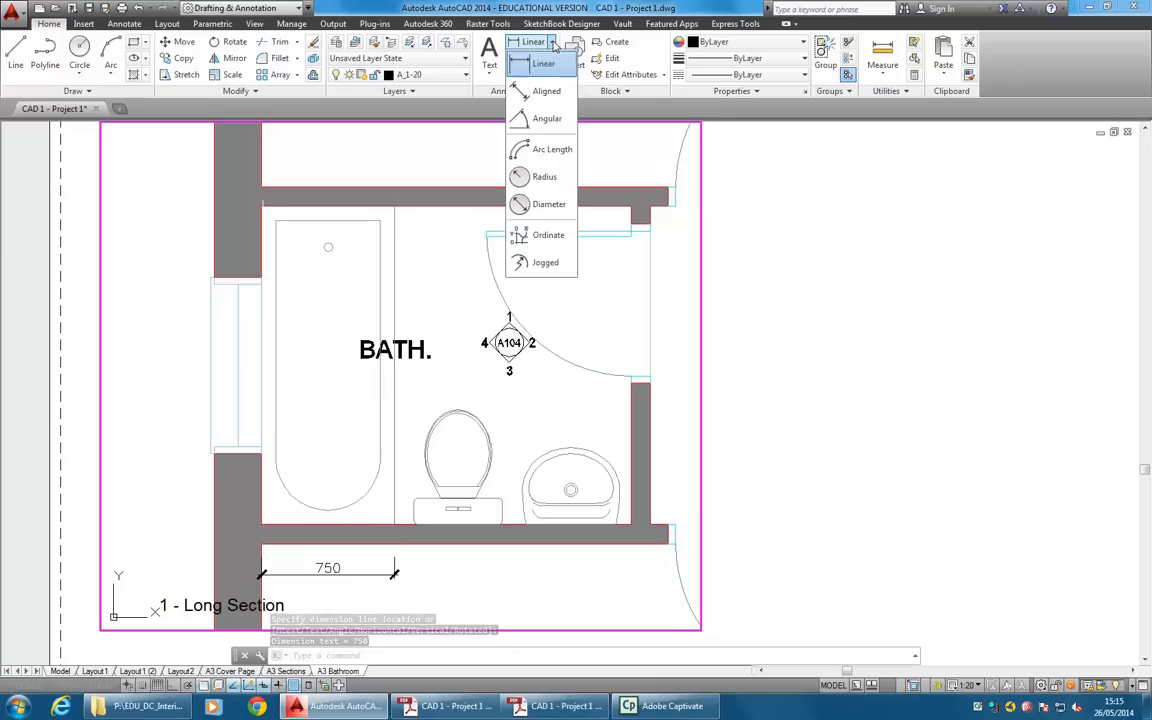
pyautogui.click(124, 23)
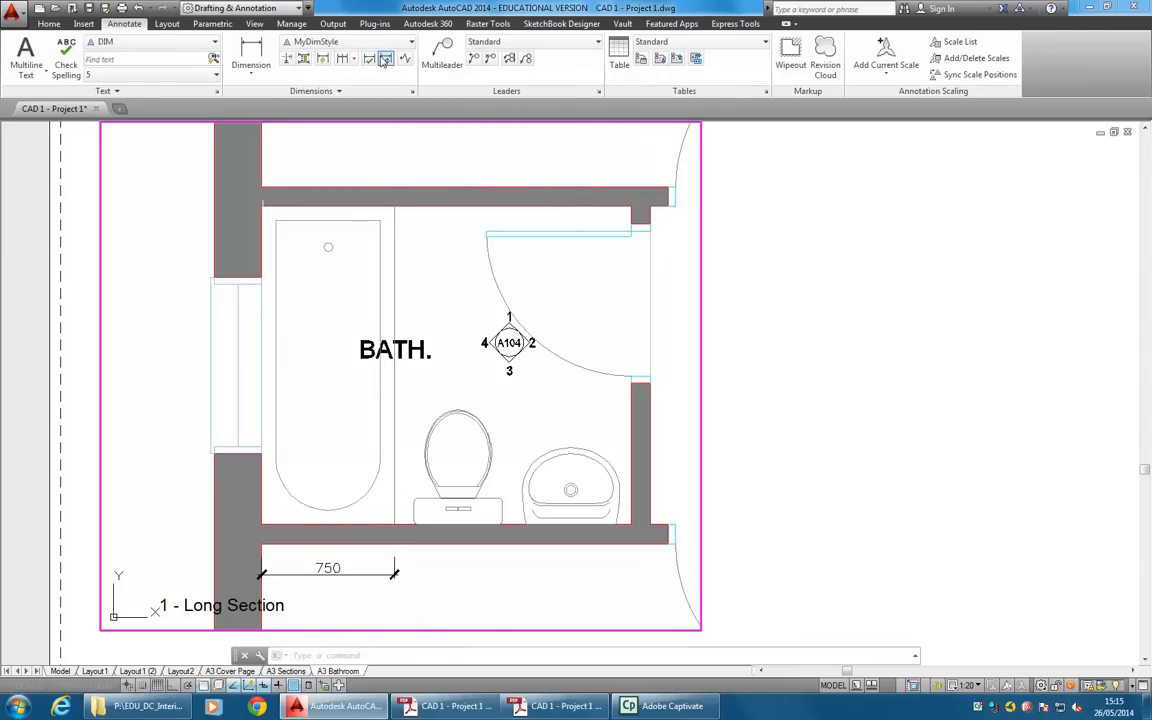
pyautogui.click(341, 59)
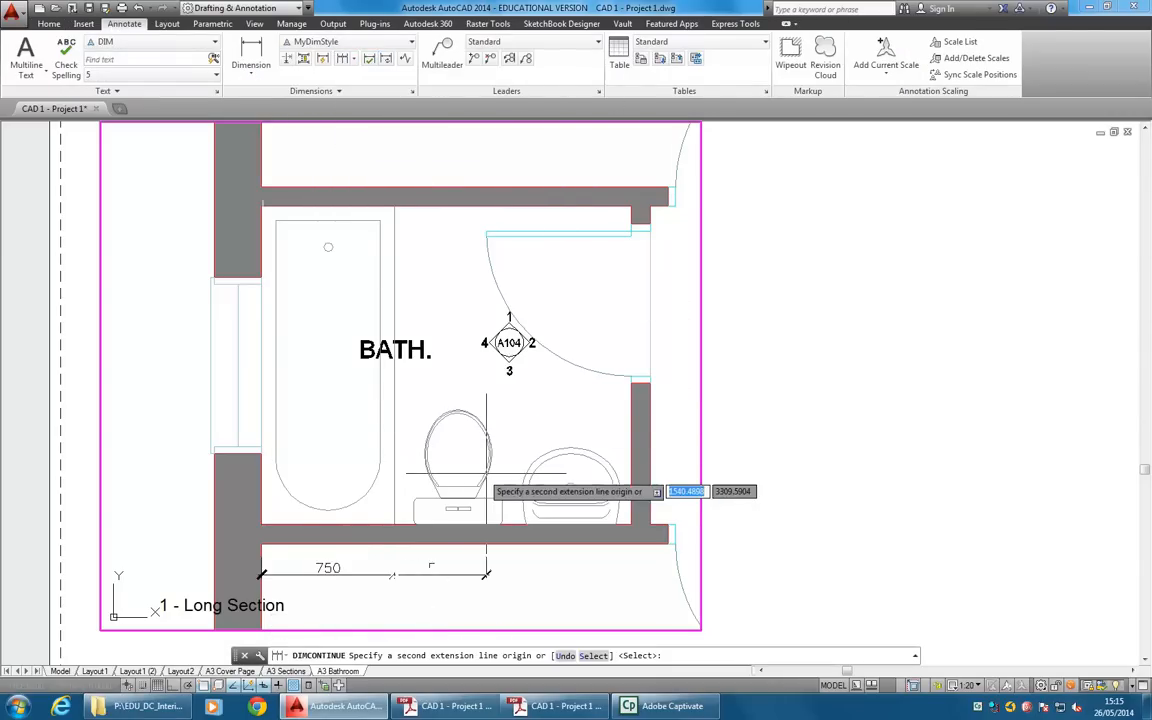
pyautogui.click(413, 511)
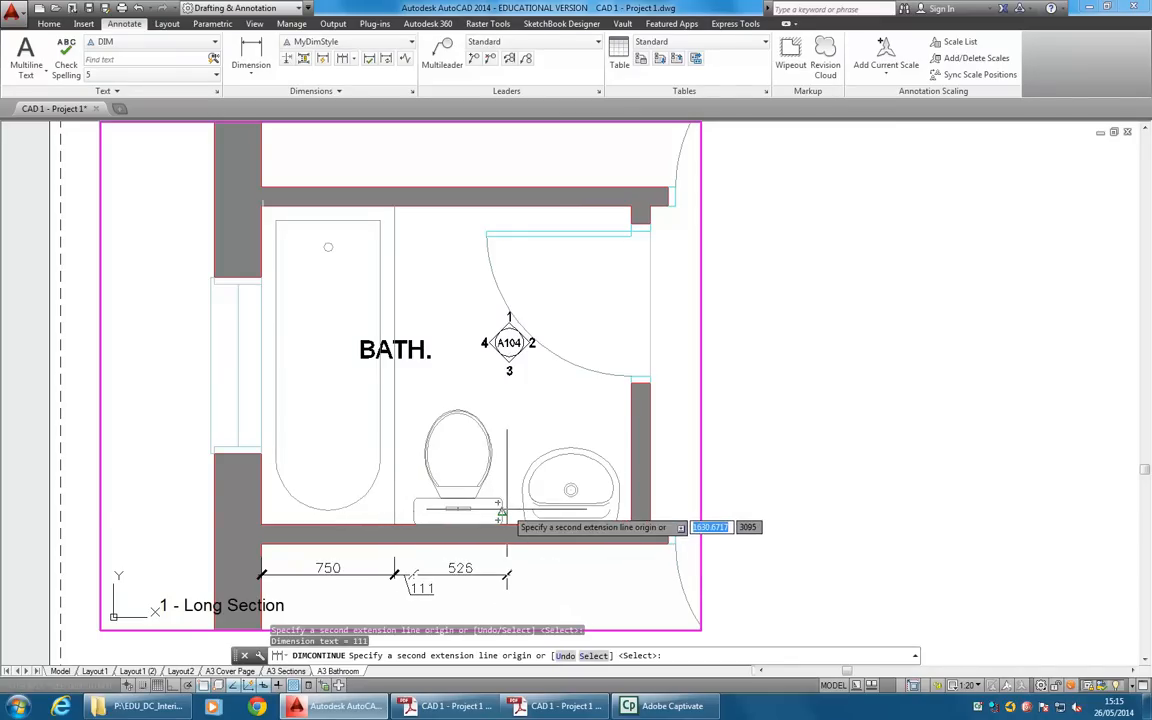
pyautogui.click(502, 512)
pyautogui.click(525, 522)
pyautogui.click(617, 516)
pyautogui.click(630, 524)
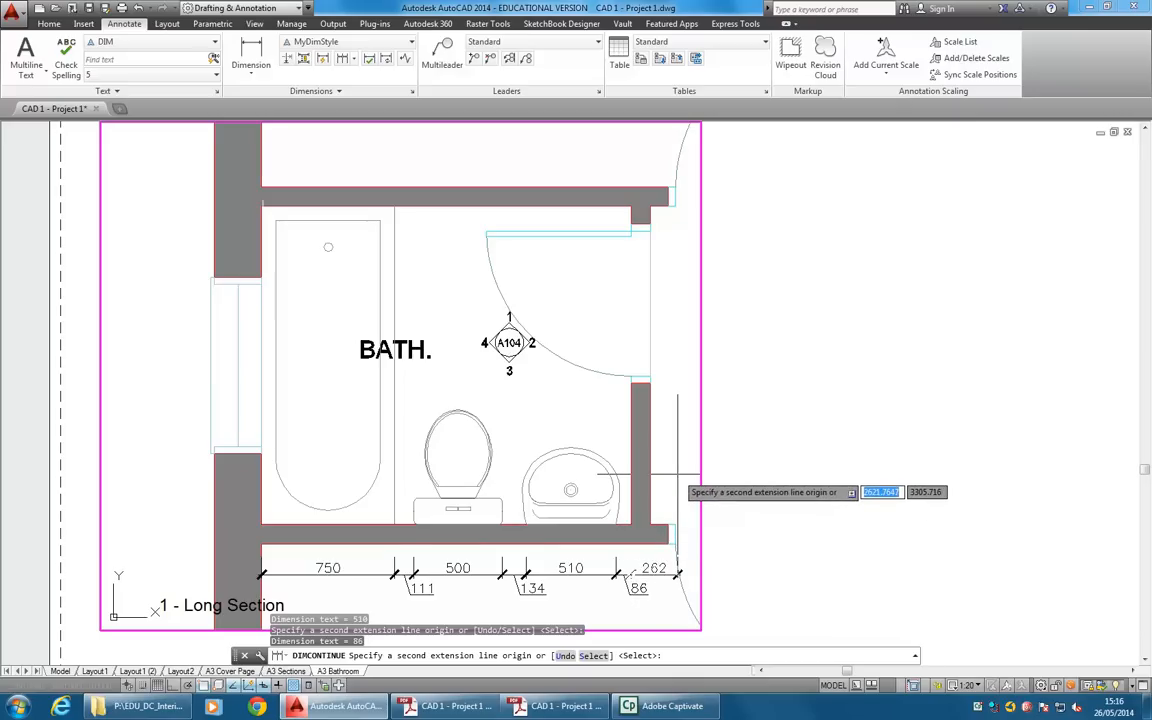
pyautogui.press('Return')
pyautogui.press('Escape')
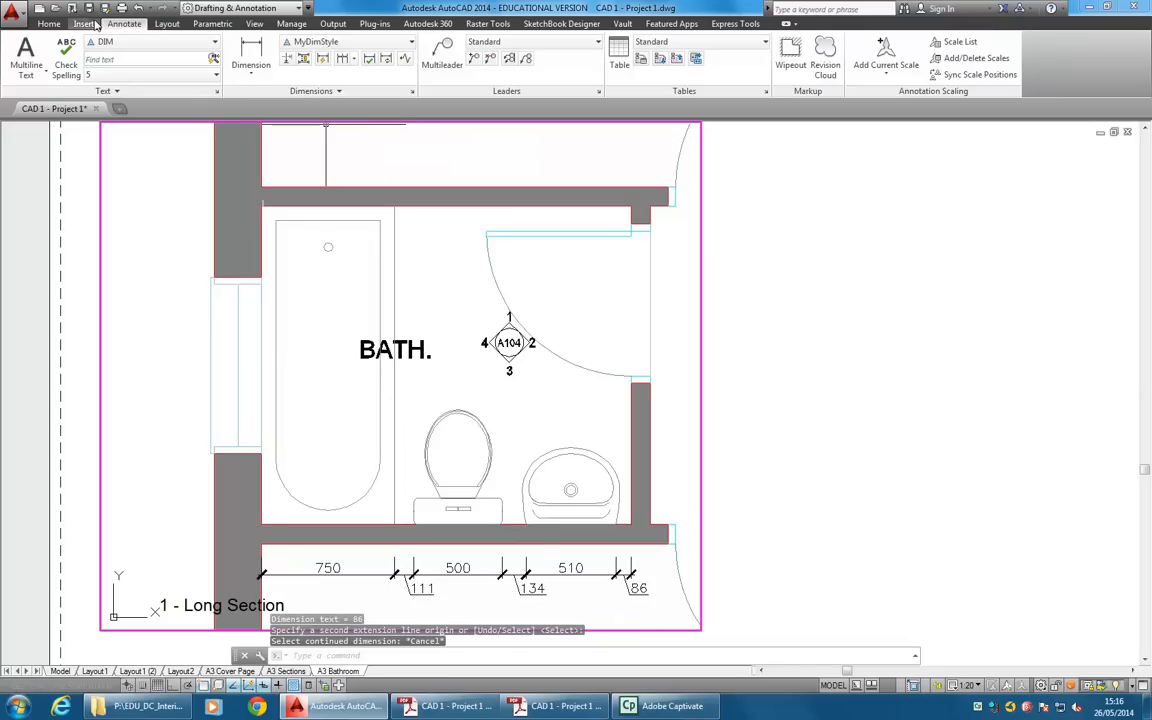
# Modify MyDimStyle's primary units to round off linear dimensions to the nearest 5.
pyautogui.click(48, 23)
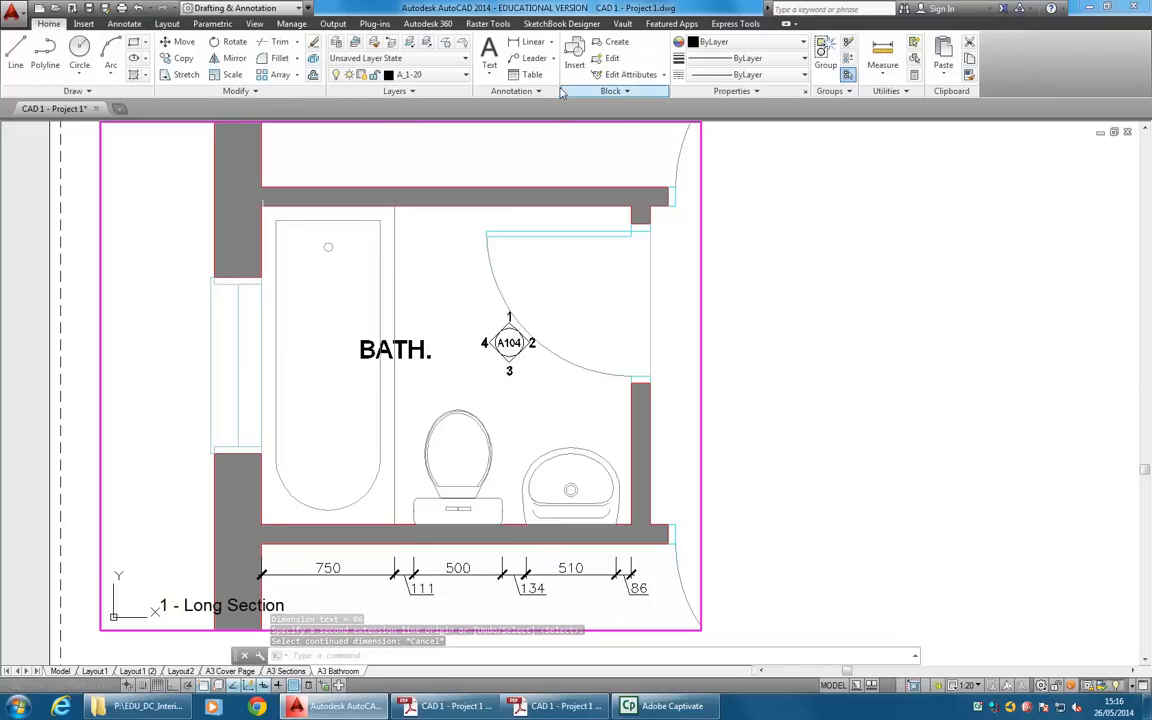
pyautogui.click(527, 92)
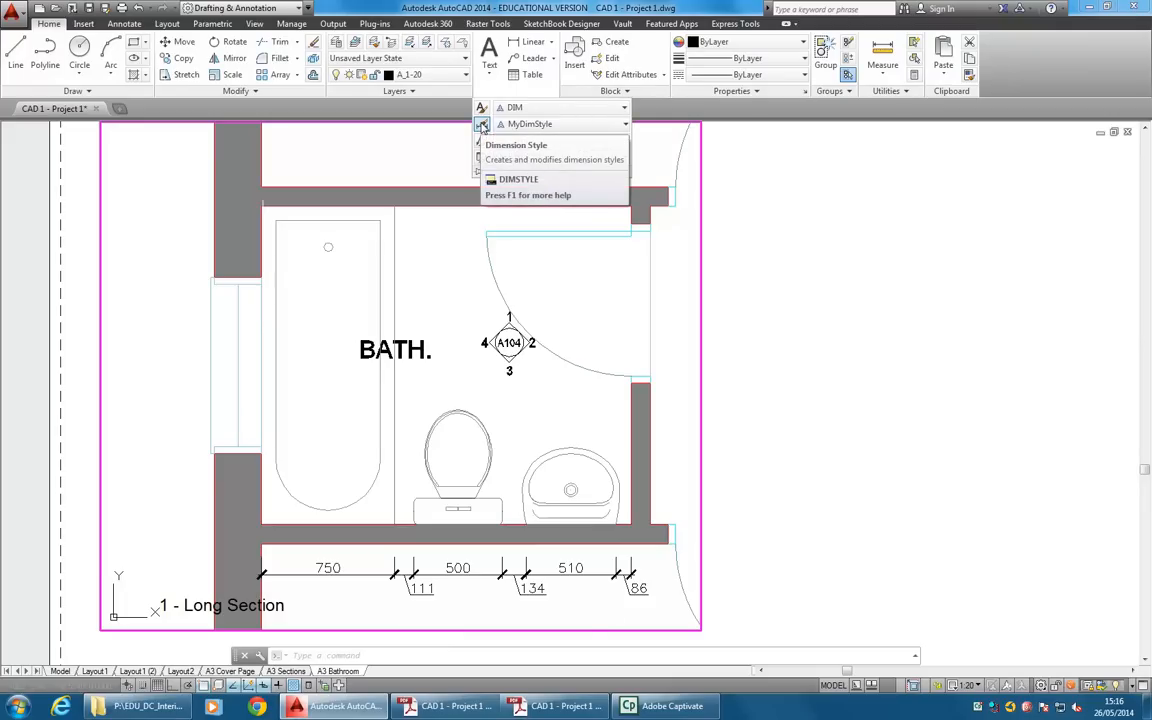
pyautogui.click(481, 125)
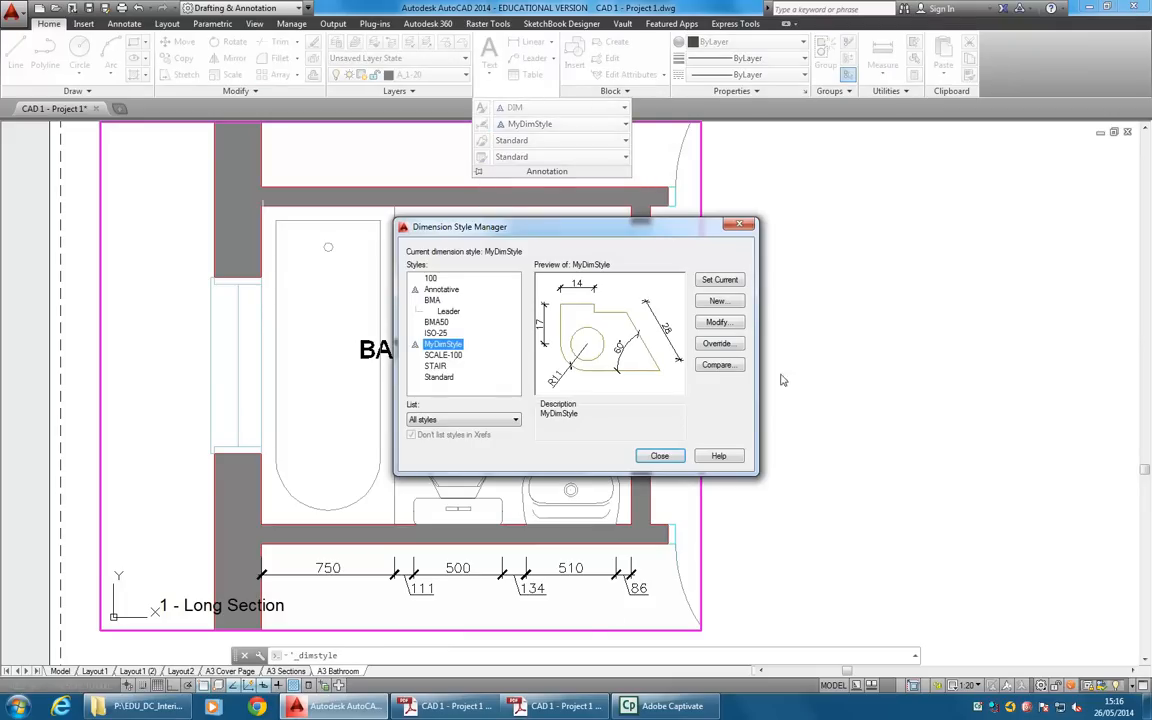
pyautogui.click(731, 323)
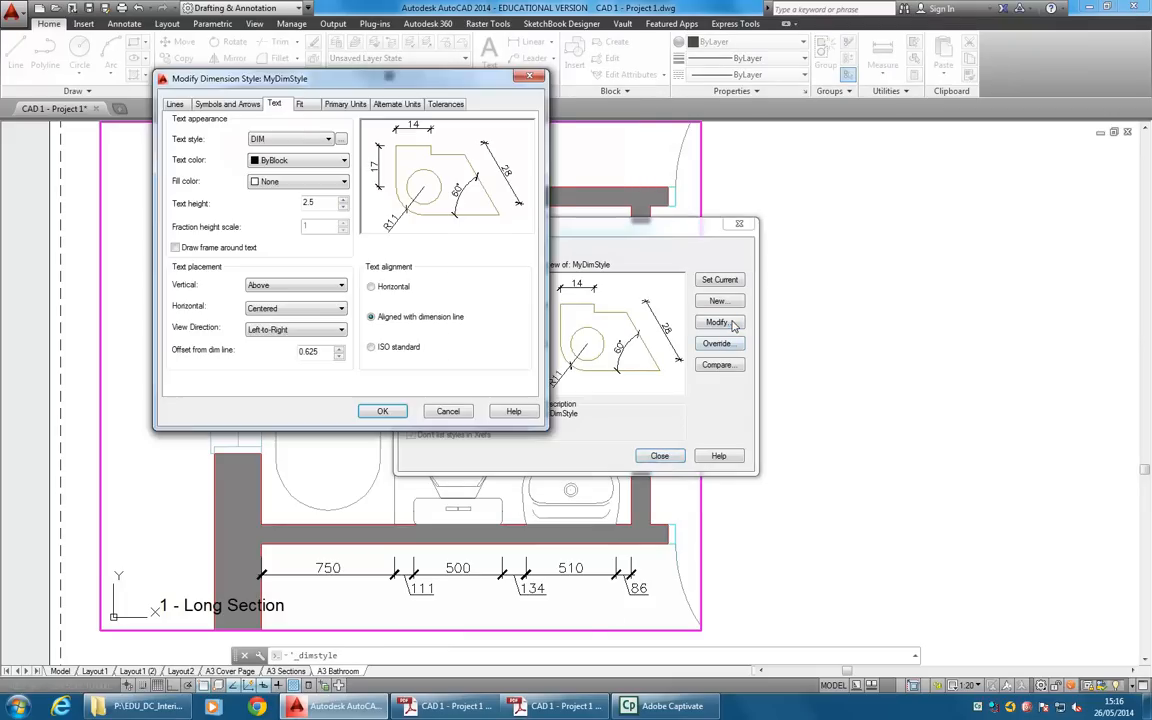
pyautogui.click(345, 104)
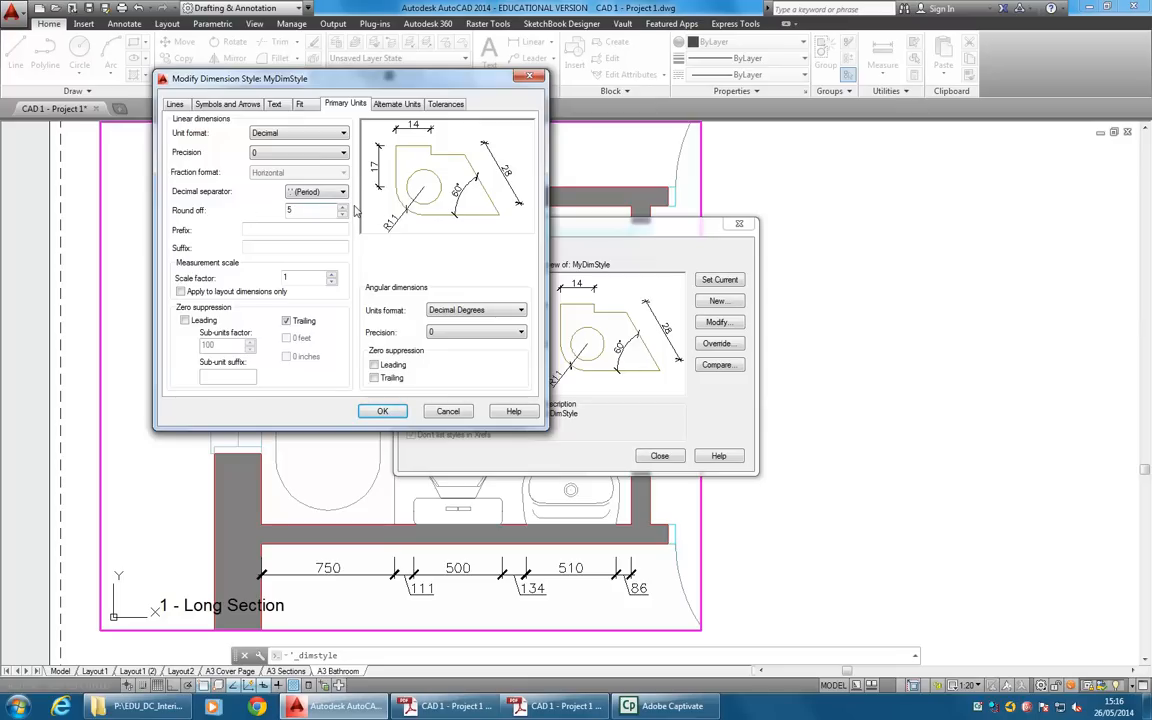
pyautogui.click(384, 413)
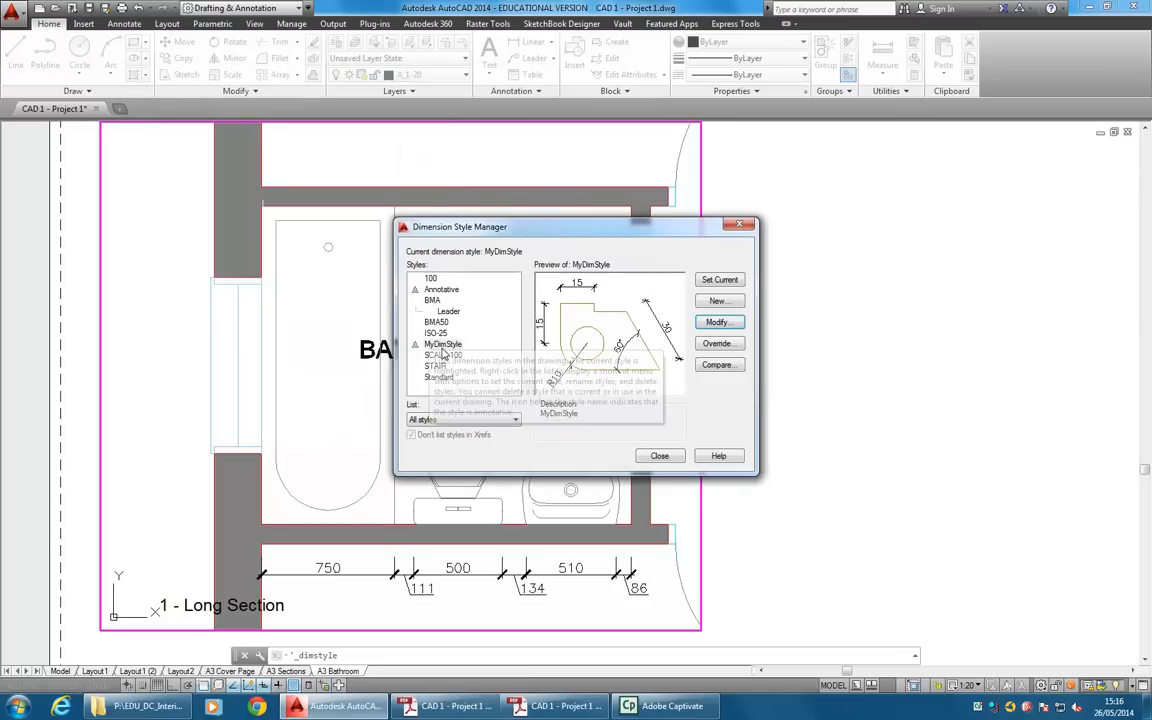
pyautogui.click(659, 456)
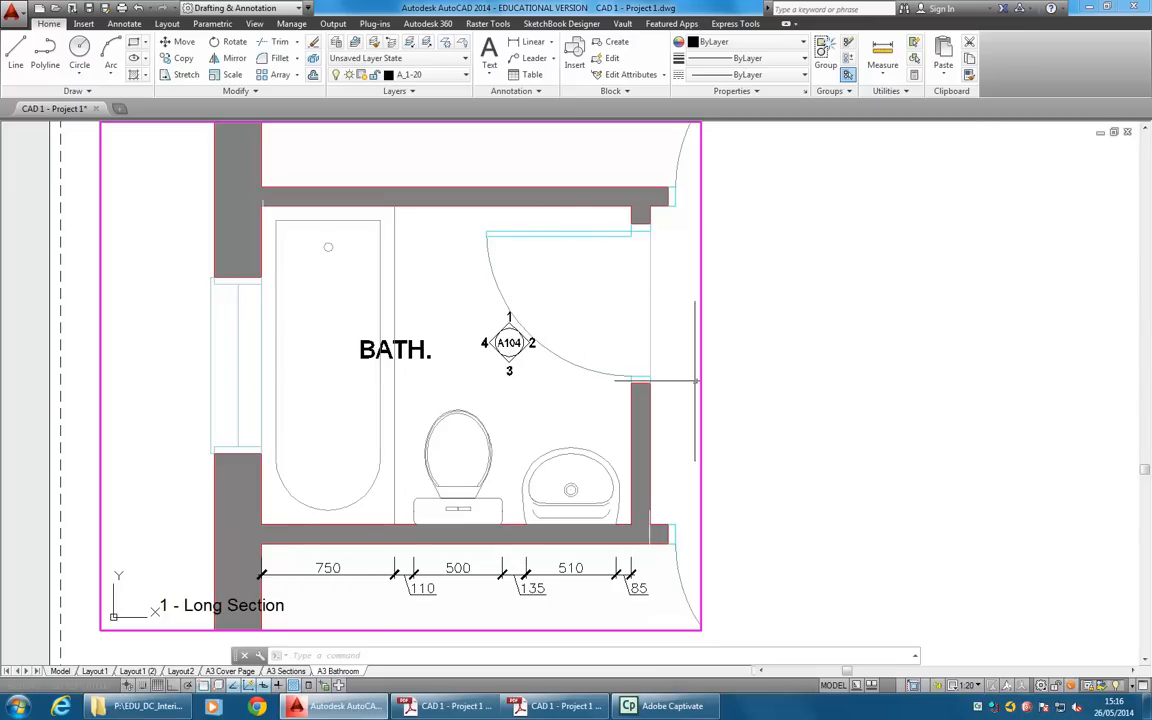
# Return the A3 Bathroom layout to paper space and make VIEWPORT the current layer.
pyautogui.click(871, 685)
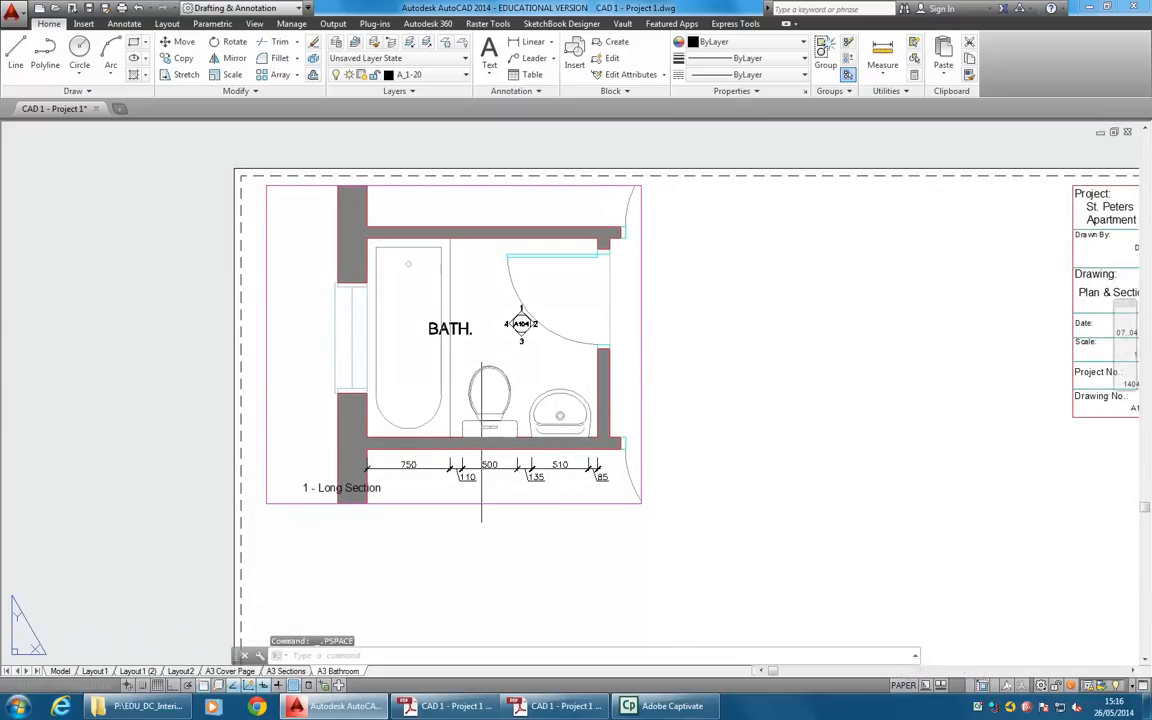
pyautogui.scroll(-5, 437, 278)
pyautogui.scroll(3, 400, 400)
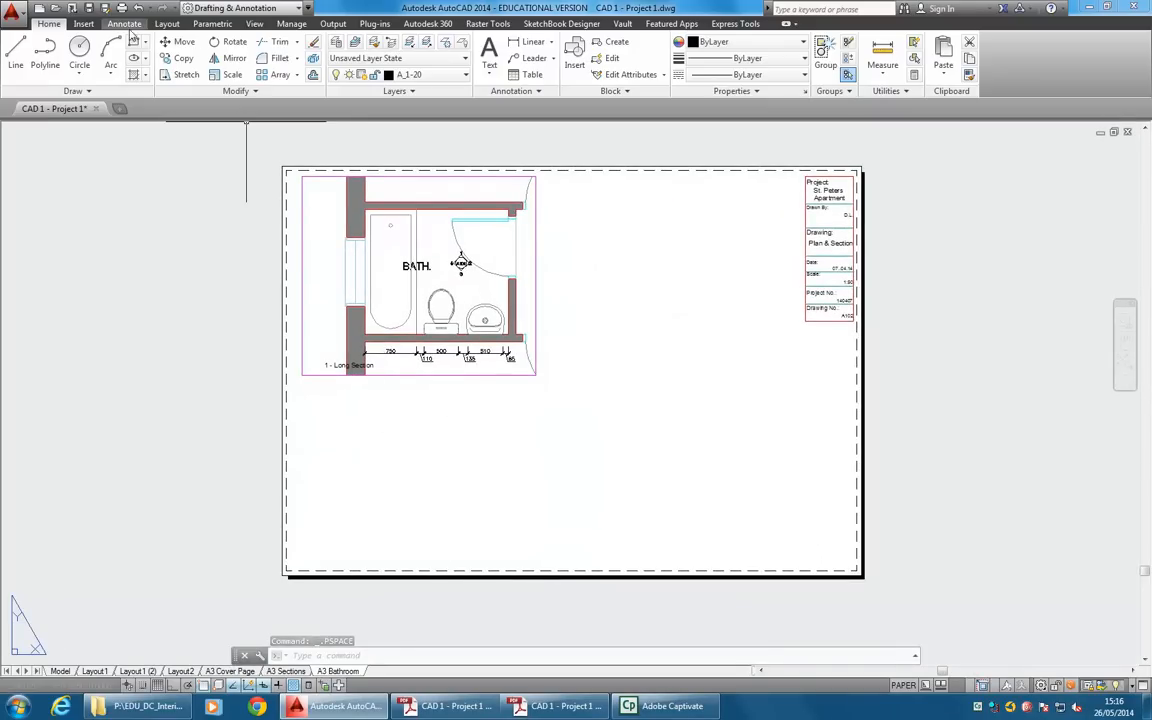
pyautogui.click(166, 24)
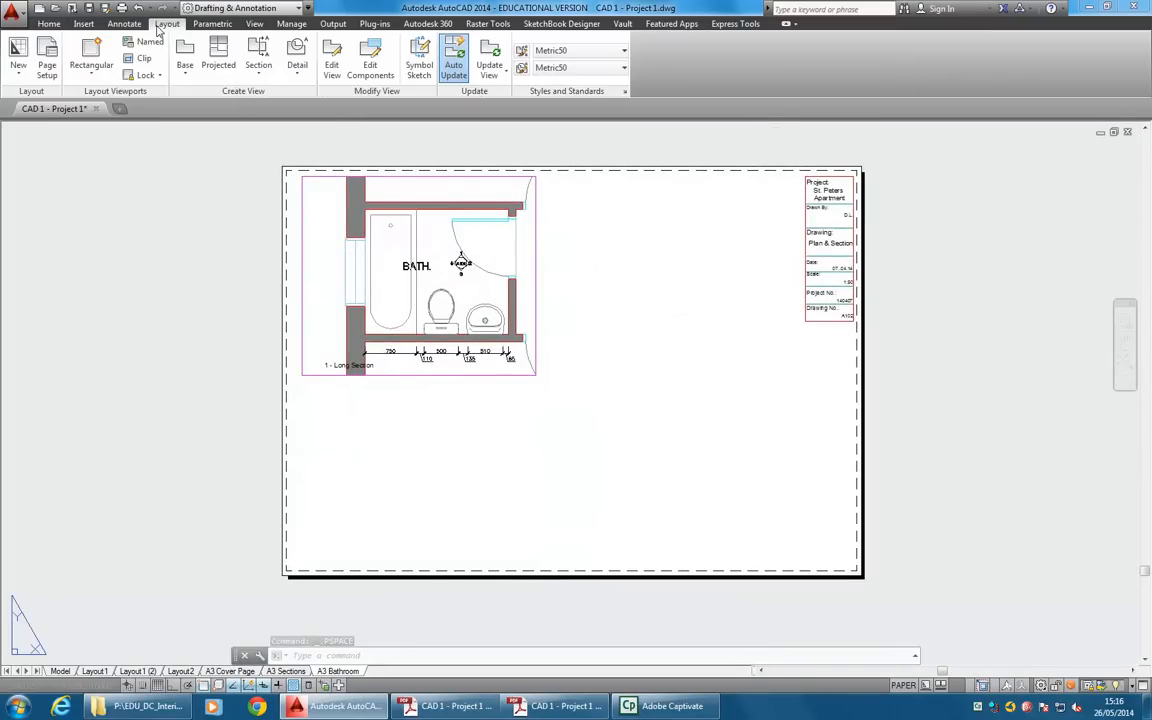
pyautogui.click(48, 24)
pyautogui.click(418, 76)
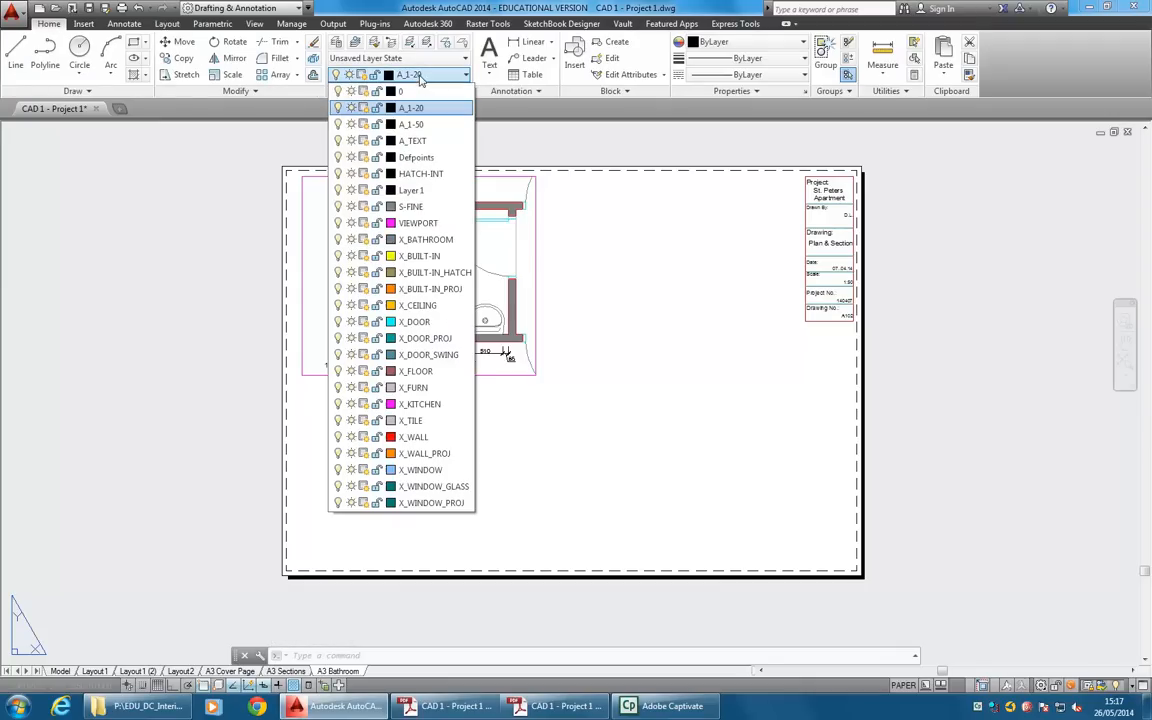
pyautogui.click(418, 223)
# Create a rectangular viewport between the bathroom plan viewport and the title block, starting at the plan viewport's upper-right corner.
pyautogui.click(128, 24)
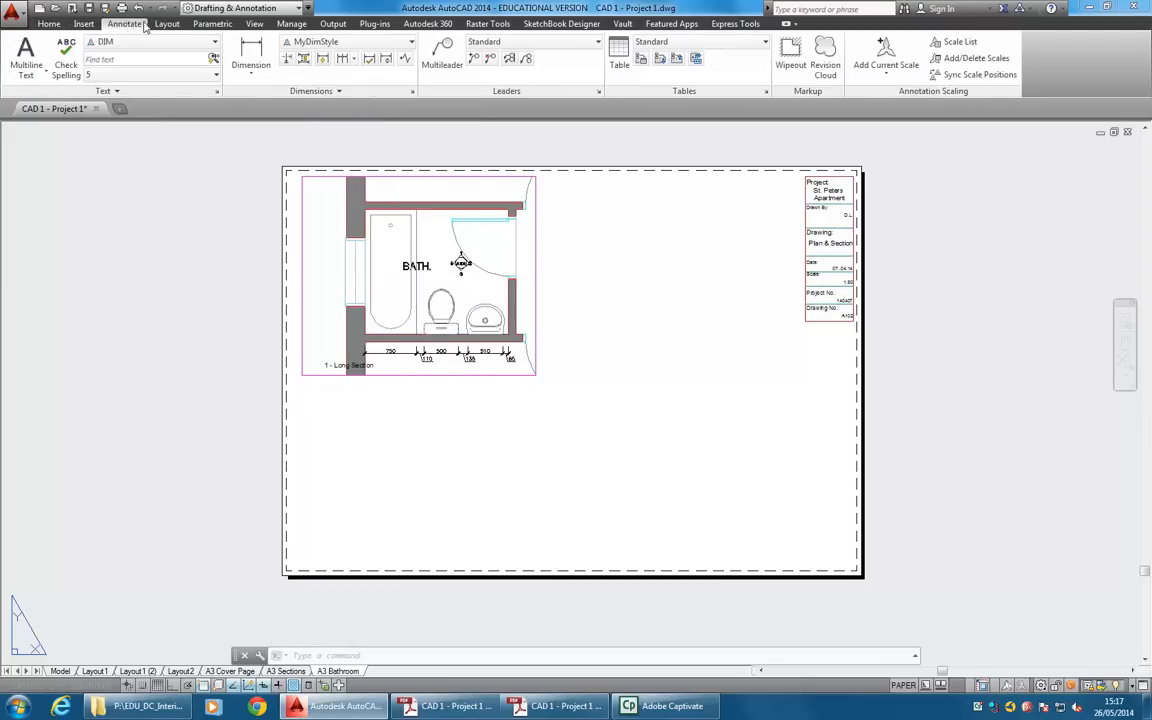
pyautogui.click(167, 24)
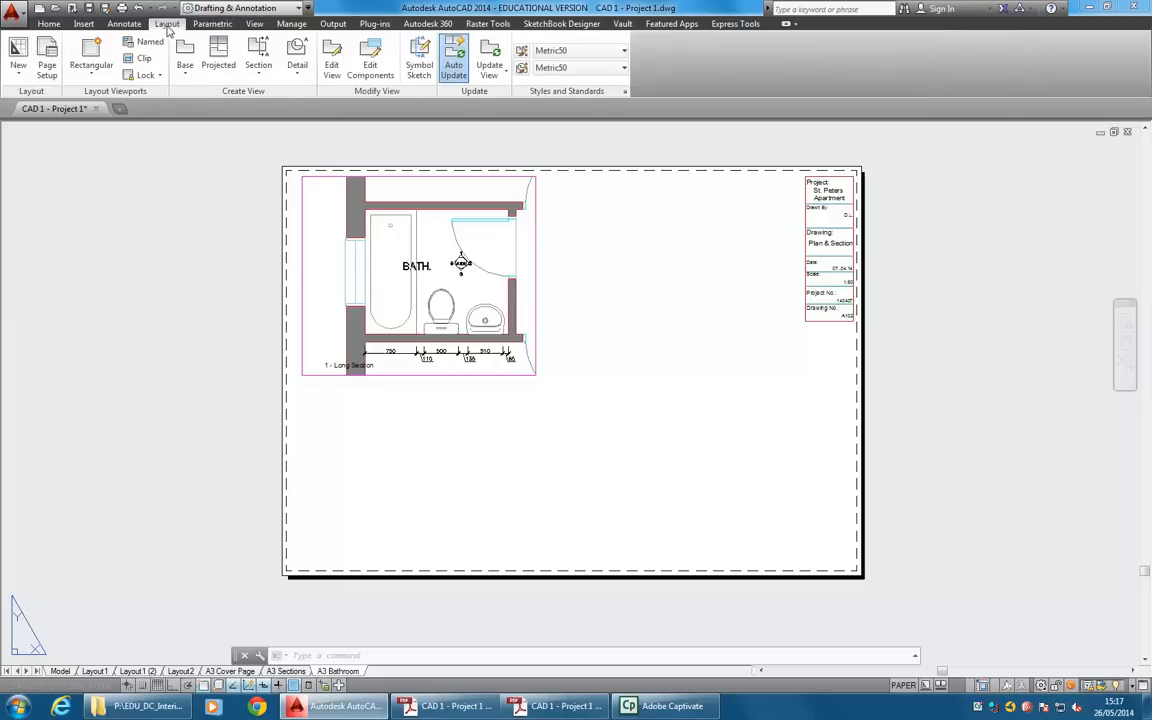
pyautogui.click(91, 68)
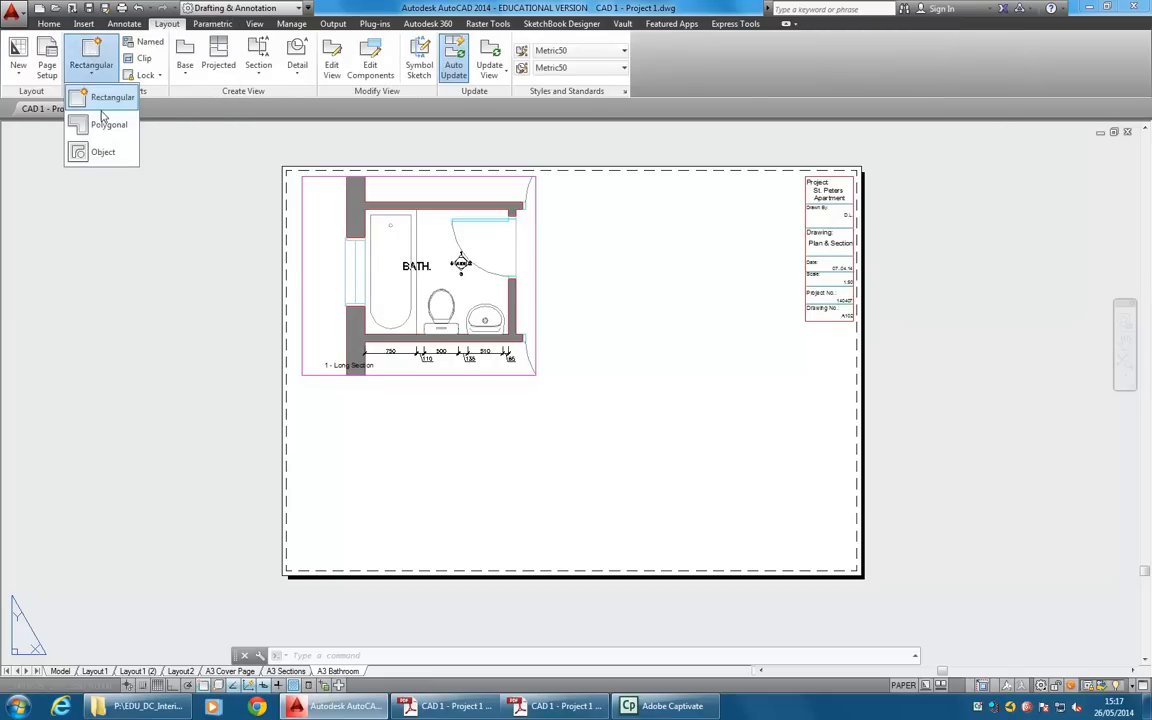
pyautogui.click(100, 96)
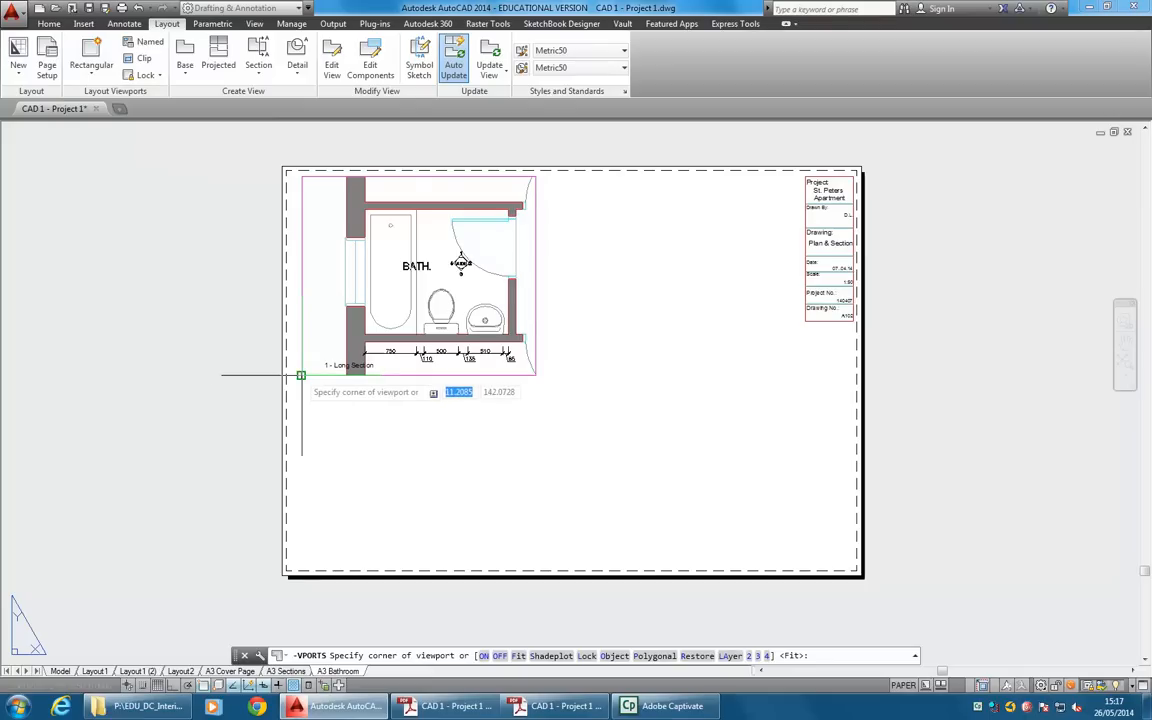
pyautogui.click(536, 177)
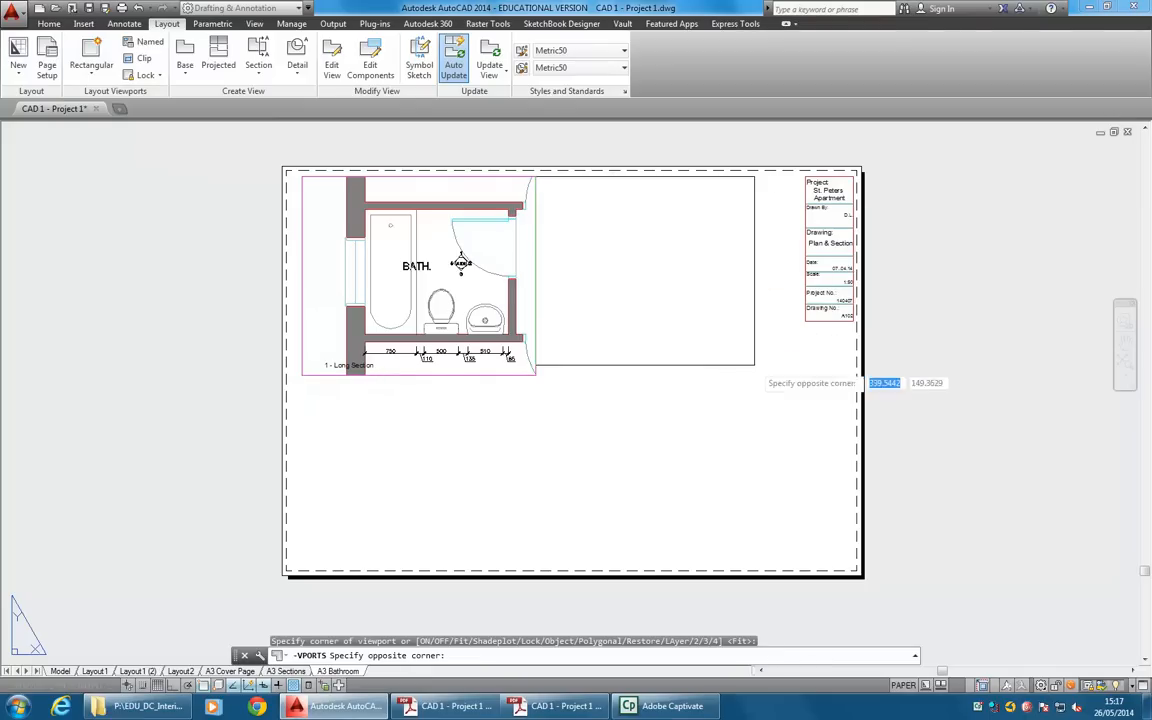
pyautogui.click(790, 435)
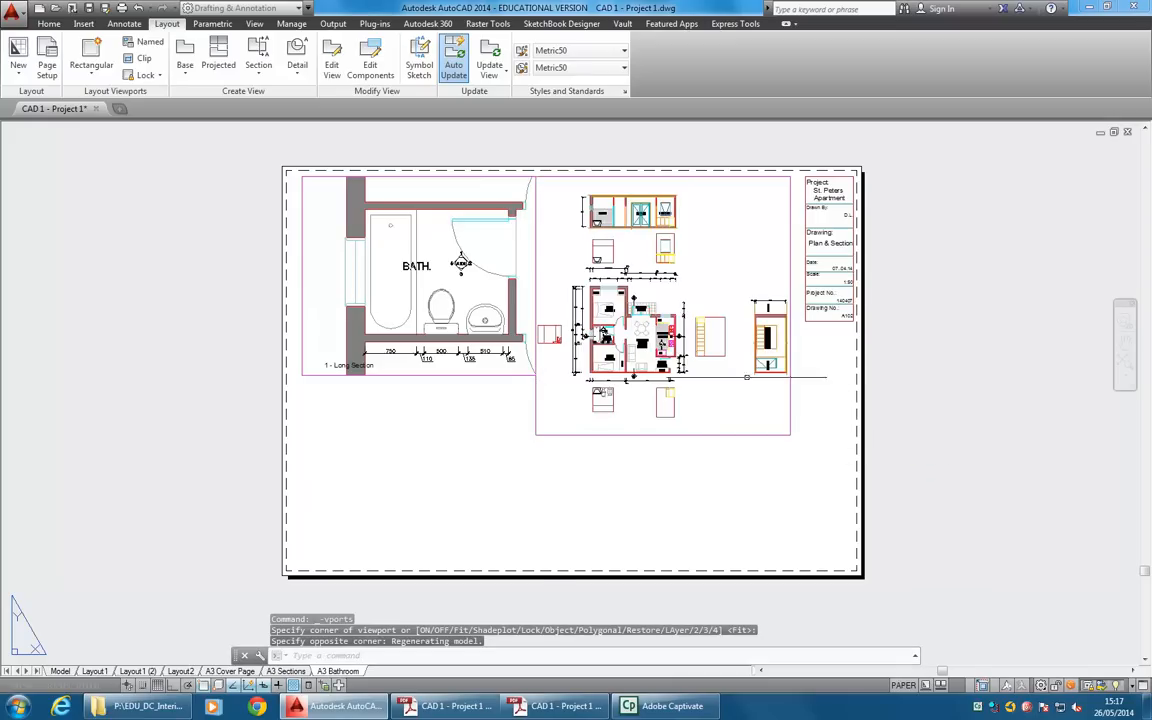
# Activate the new viewport, rotate its drawing view 90 degrees clockwise and frame the bathroom elevation with the side view of the toilet.
pyautogui.click(904, 686)
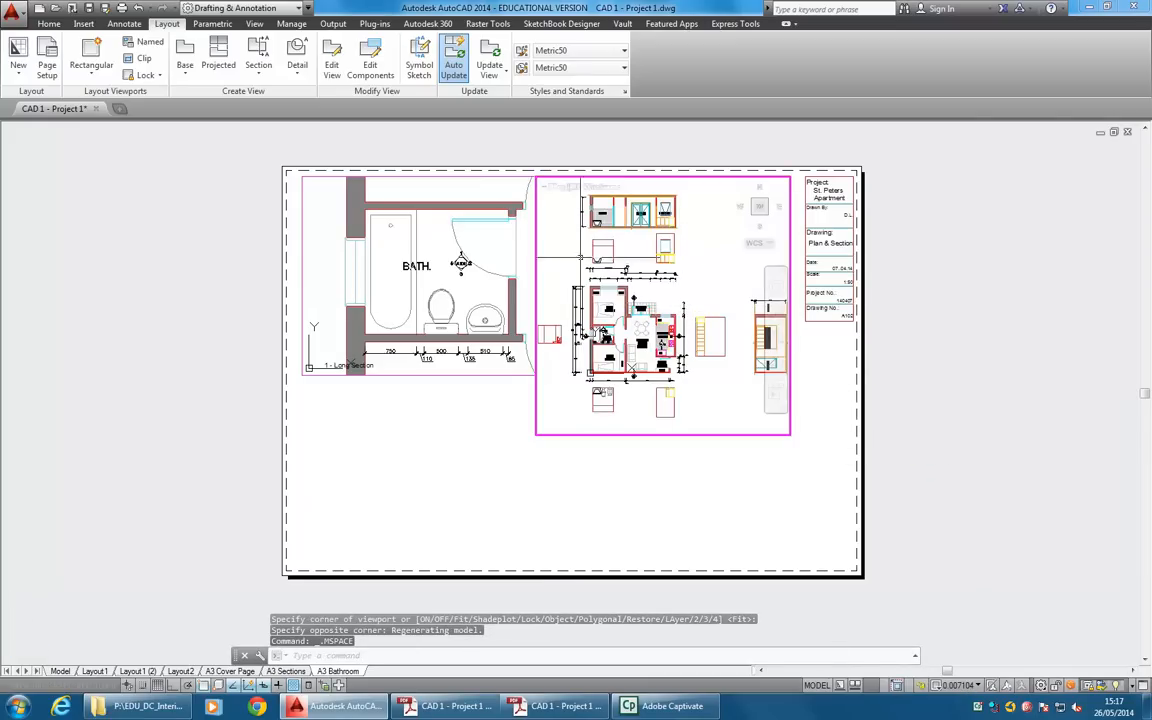
pyautogui.moveTo(590, 343); pyautogui.dragTo(655, 350, button='middle')
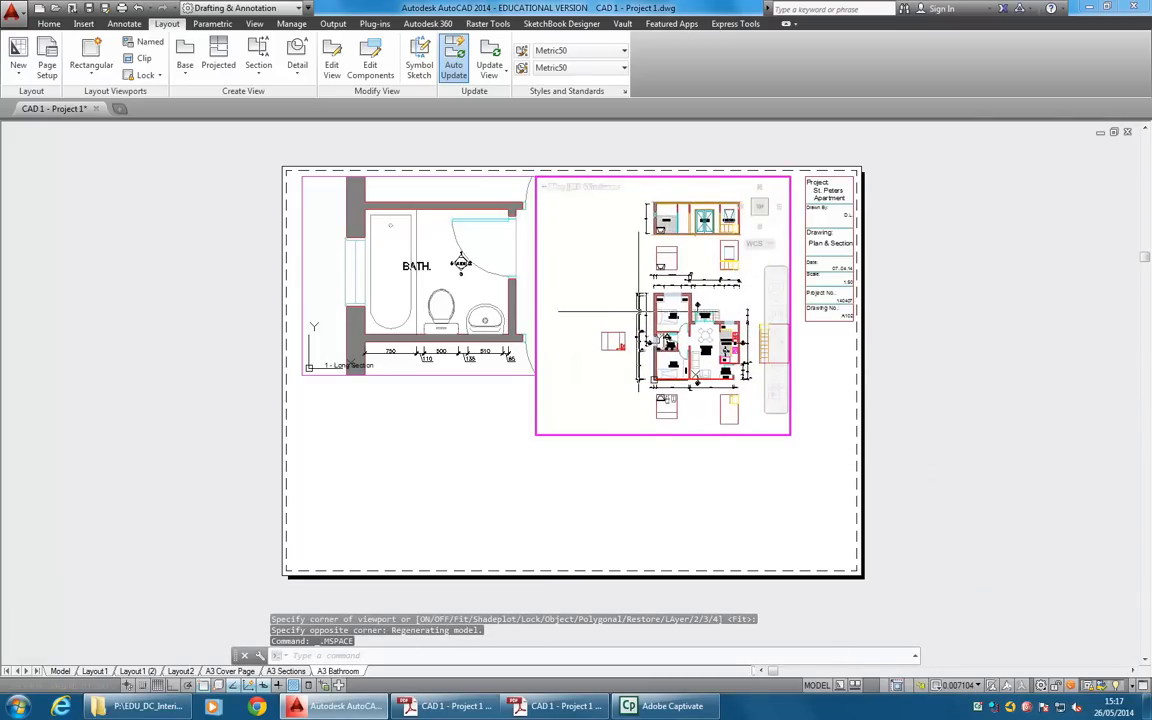
pyautogui.scroll(2, 640, 312)
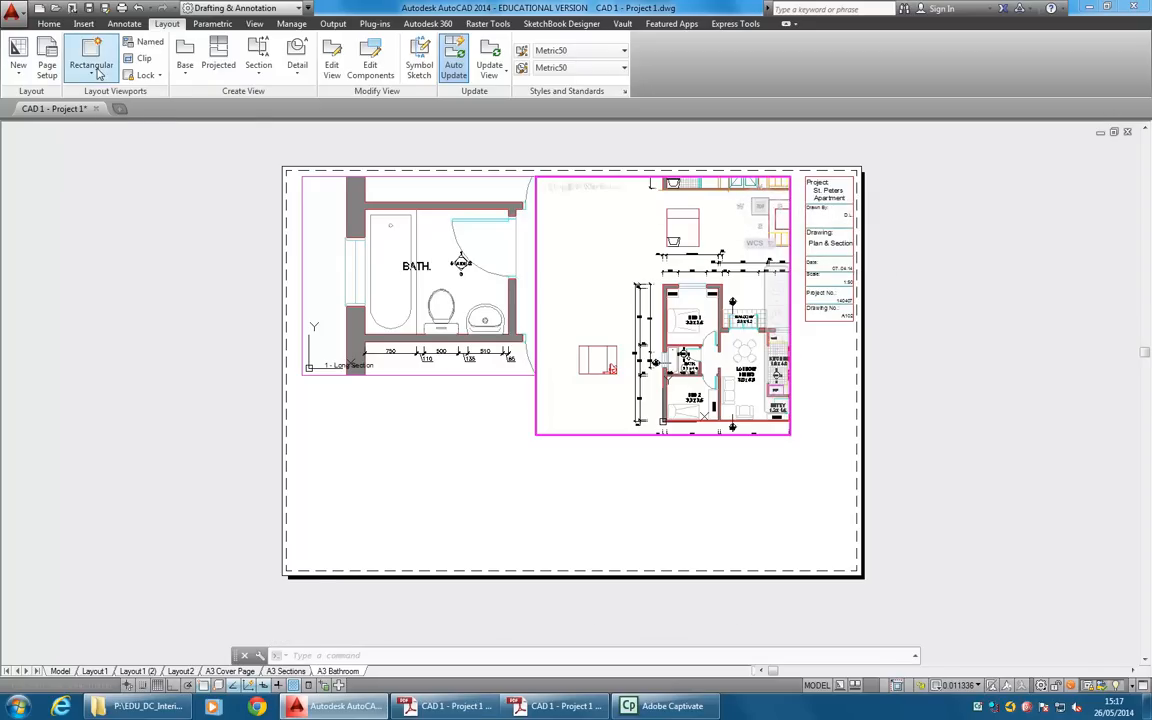
pyautogui.click(789, 196)
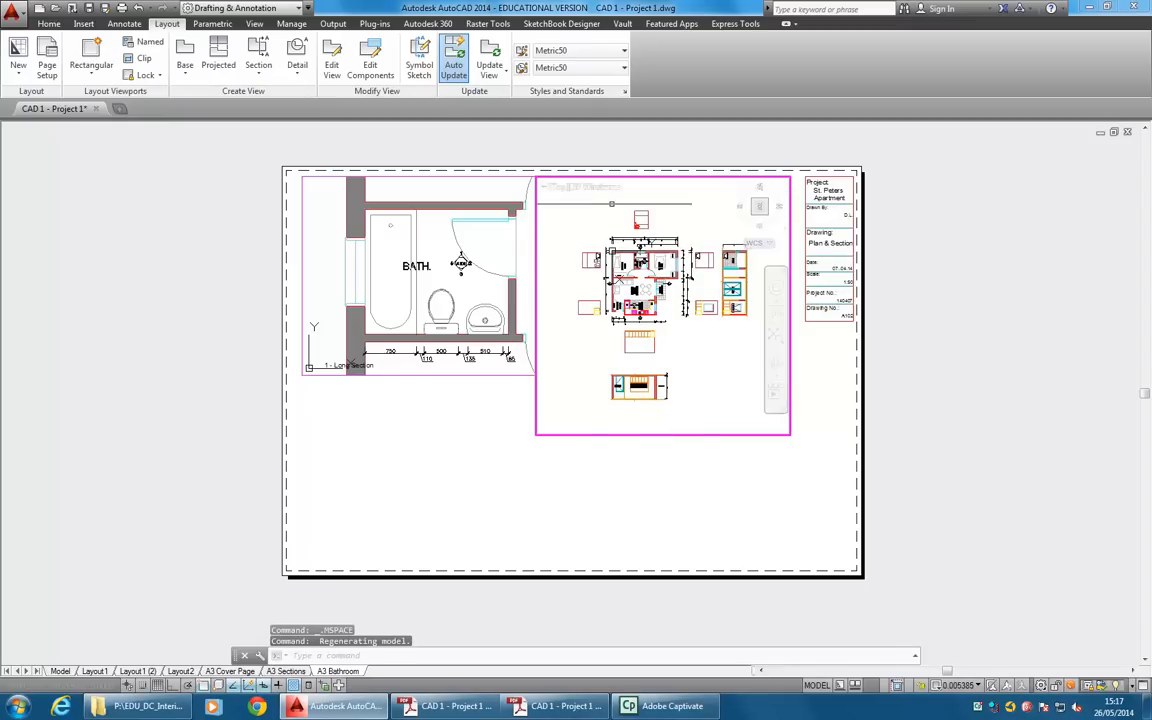
pyautogui.scroll(5, 600, 400)
pyautogui.scroll(3, 647, 343)
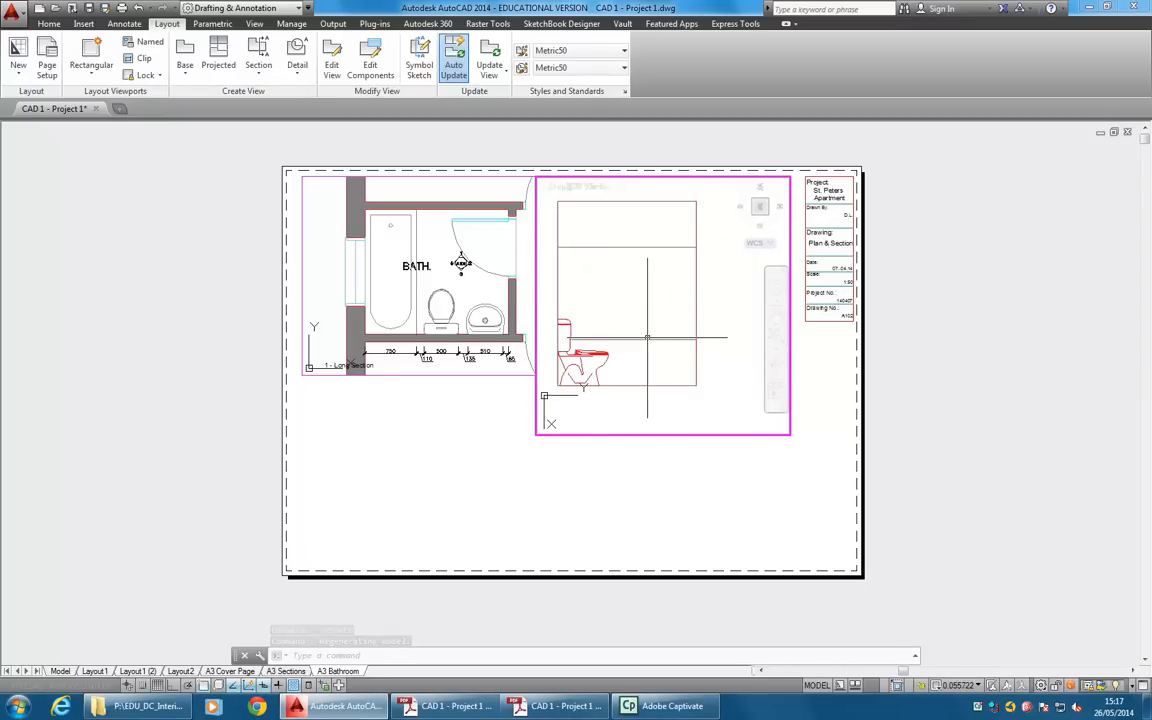
pyautogui.moveTo(631, 337)
pyautogui.mouseDown(button='middle')
pyautogui.moveTo(649, 340)
pyautogui.moveTo(644, 324)
pyautogui.mouseUp(button='middle')
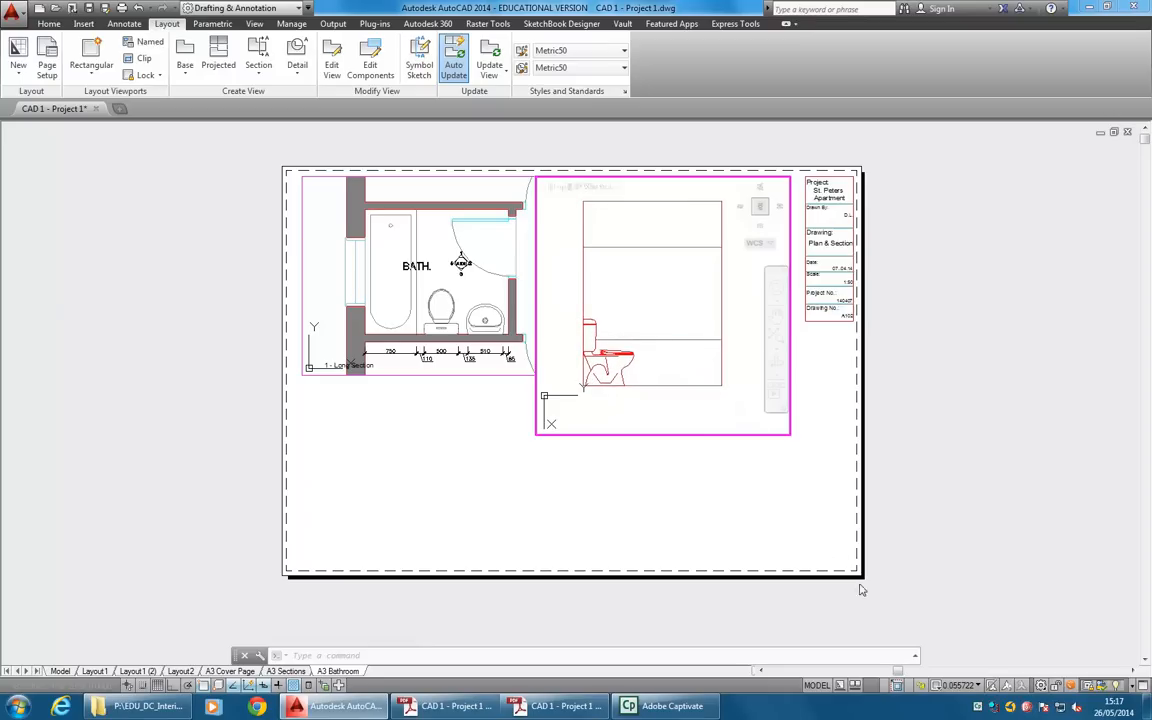
# Set the bathroom elevation viewport's scale to 1:20.
pyautogui.click(950, 685)
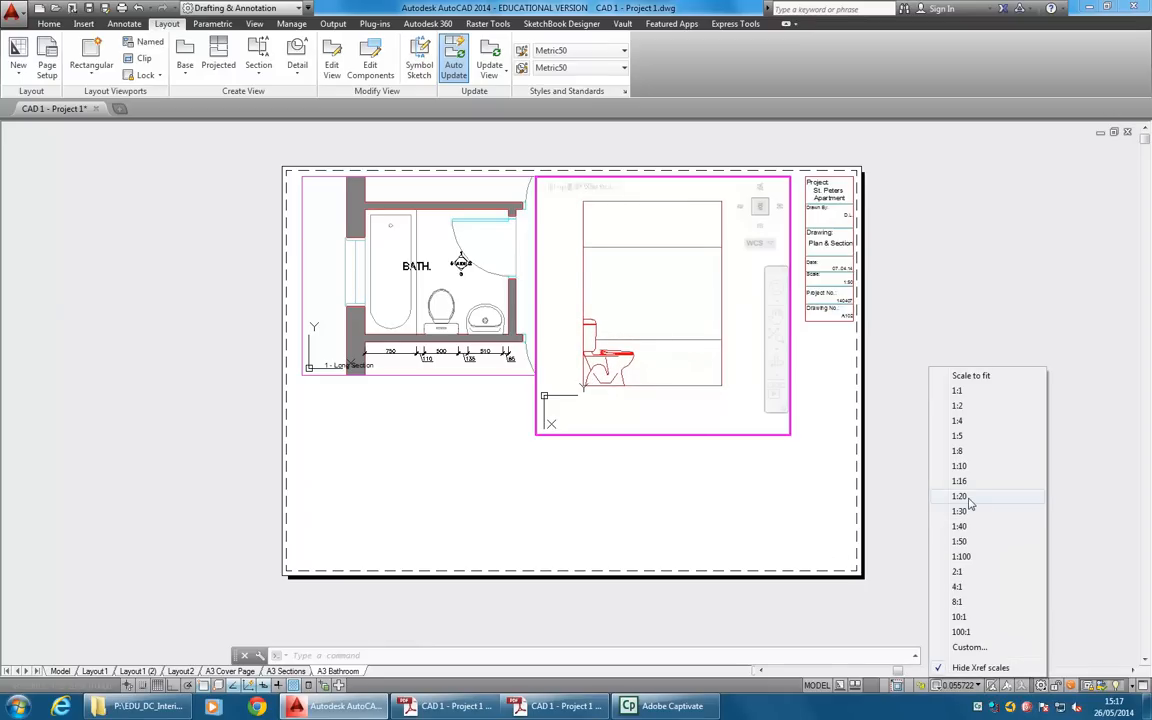
pyautogui.click(965, 497)
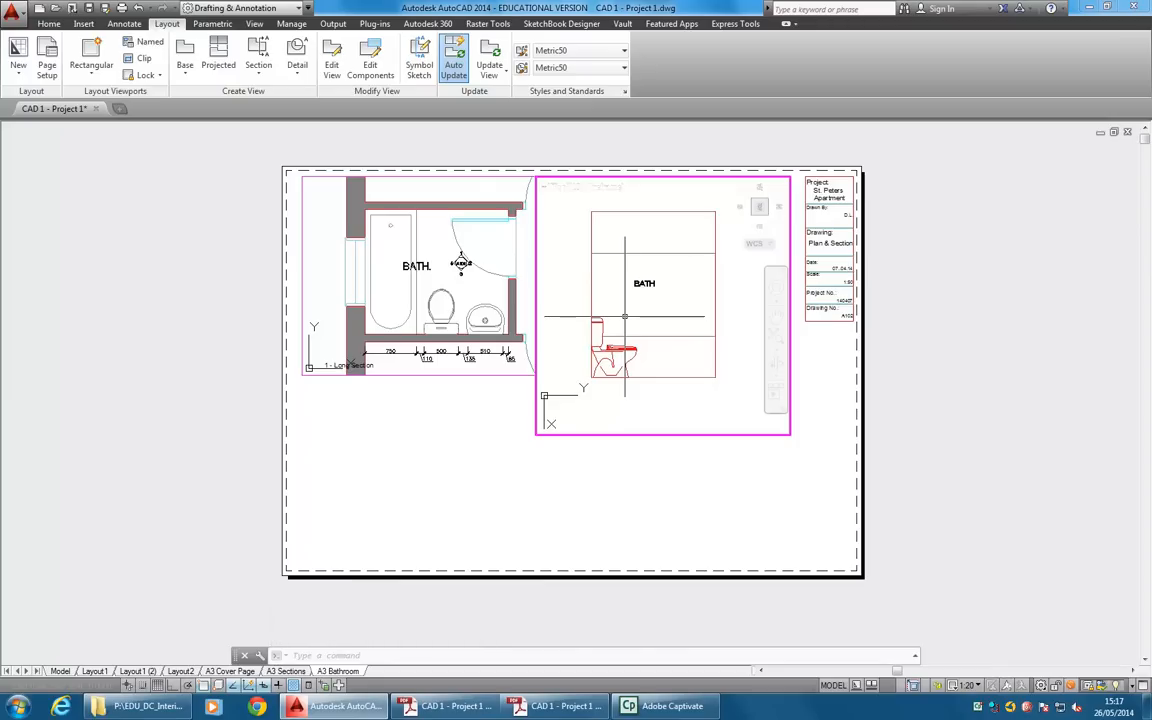
# Examine the BATH label's properties in the elevation viewport, including its annotative scale.
pyautogui.click(631, 283)
pyautogui.rightClick(651, 256)
pyautogui.click(692, 601)
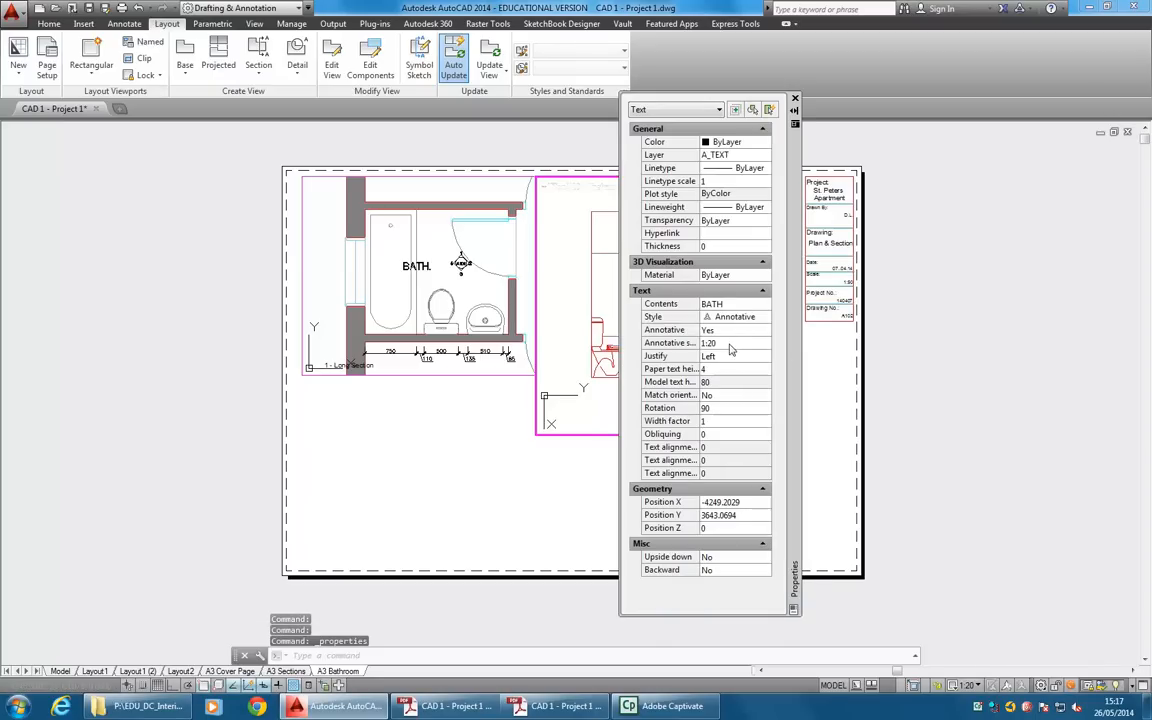
pyautogui.click(795, 98)
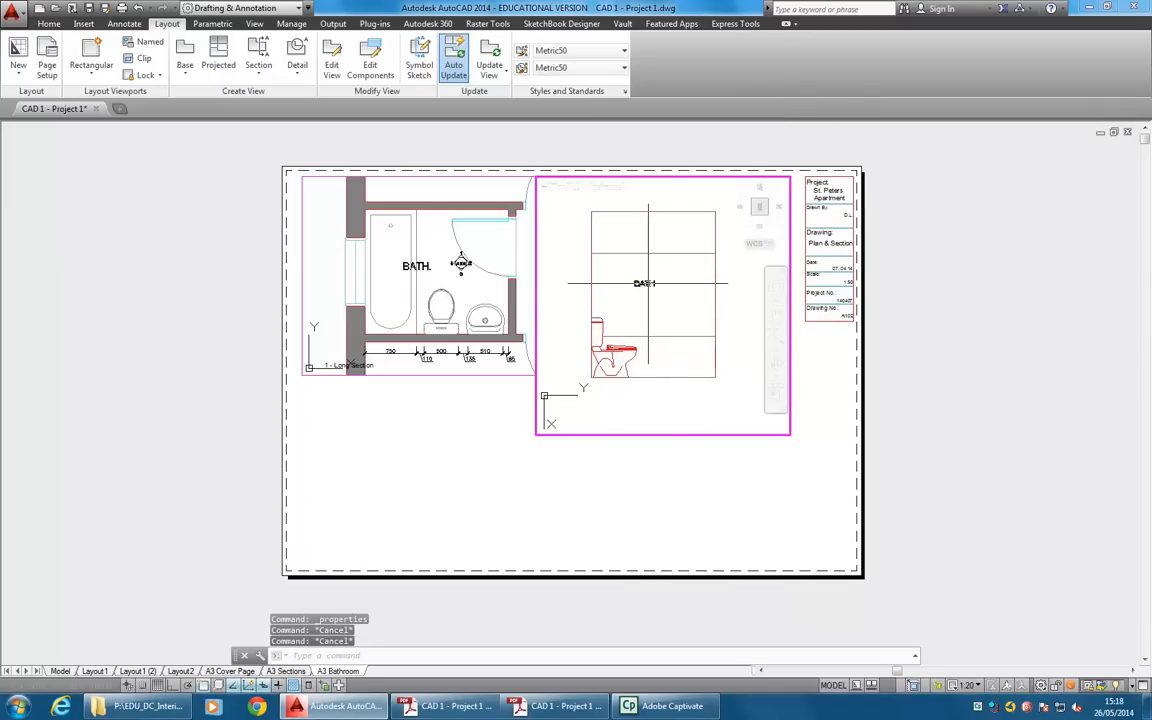
pyautogui.rightClick(649, 285)
pyautogui.click(689, 633)
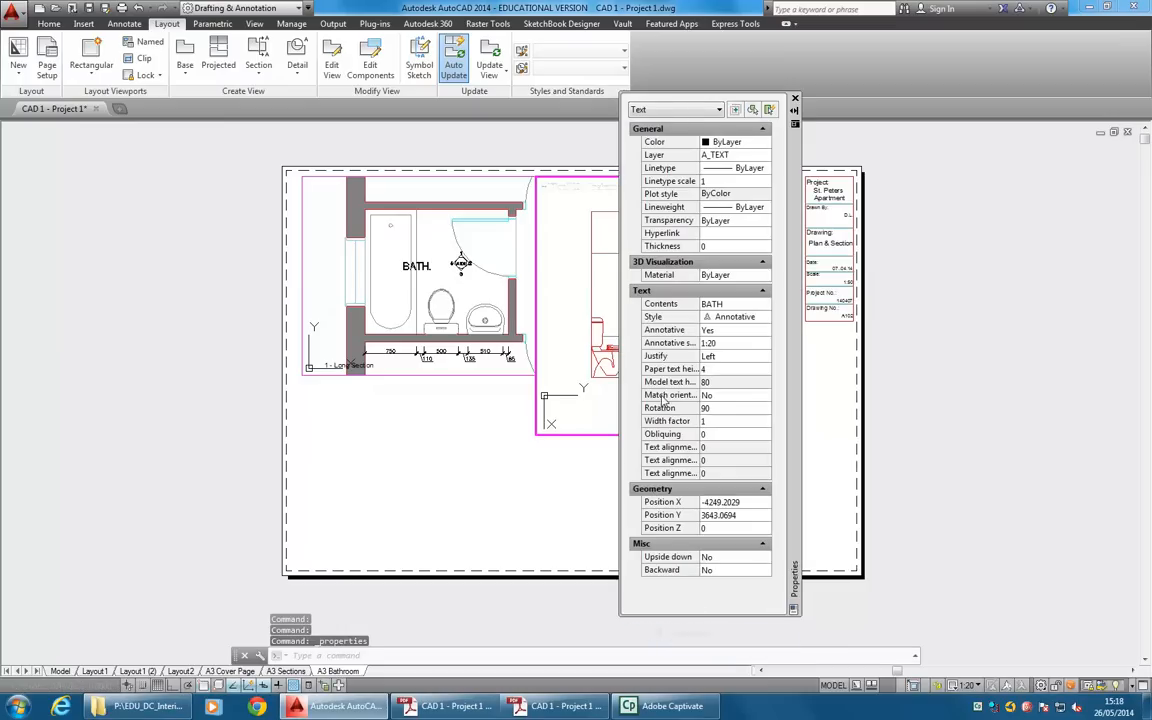
pyautogui.click(725, 344)
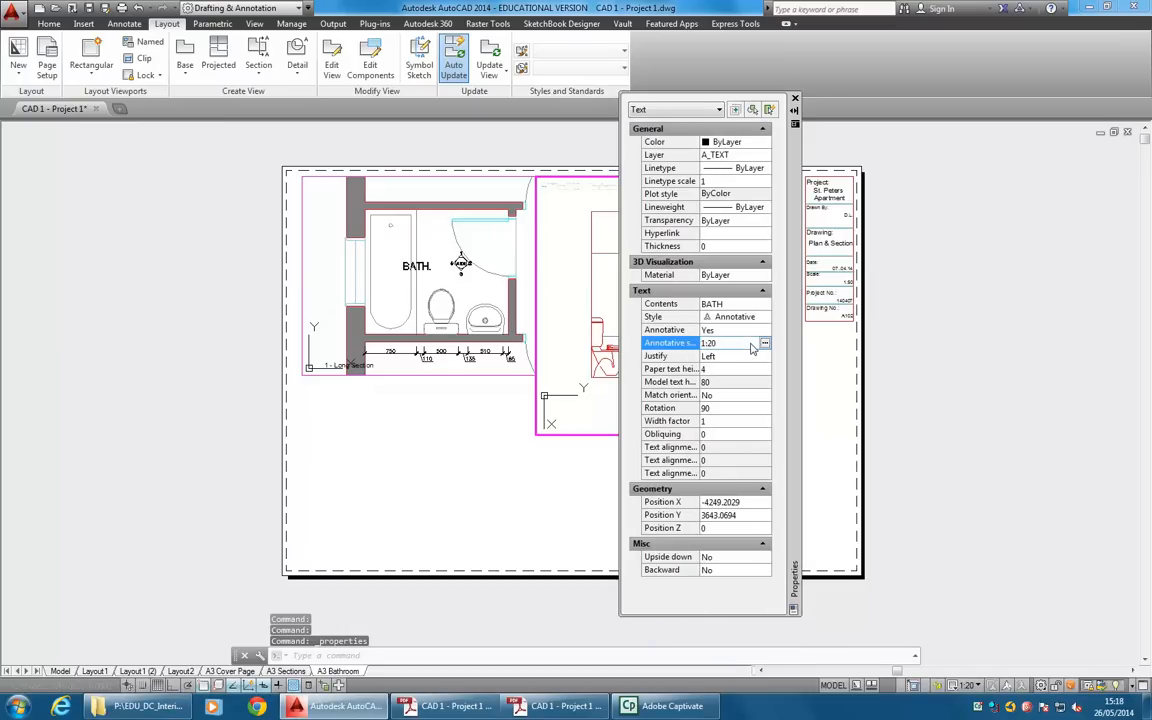
pyautogui.click(794, 101)
pyautogui.press('Escape')
pyautogui.press('Escape')
pyautogui.press('Escape')
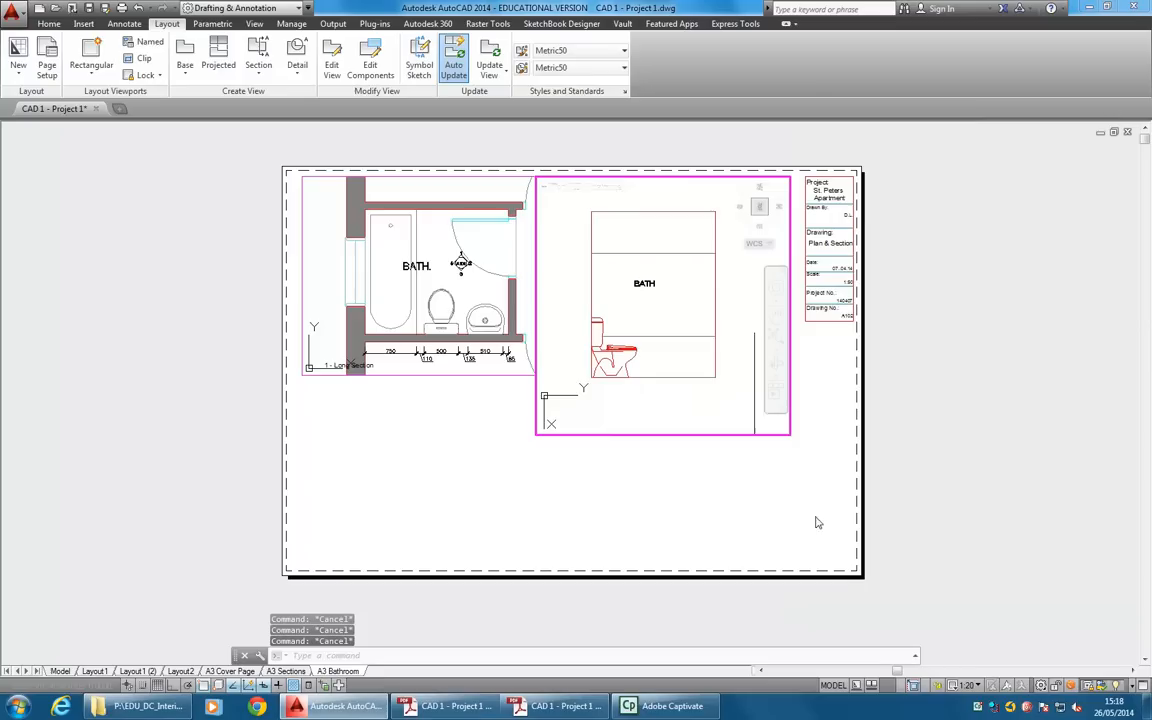
# Reapply the 1:20 scale to the elevation viewport and set model space's annotation scale to 1:20.
pyautogui.click(969, 686)
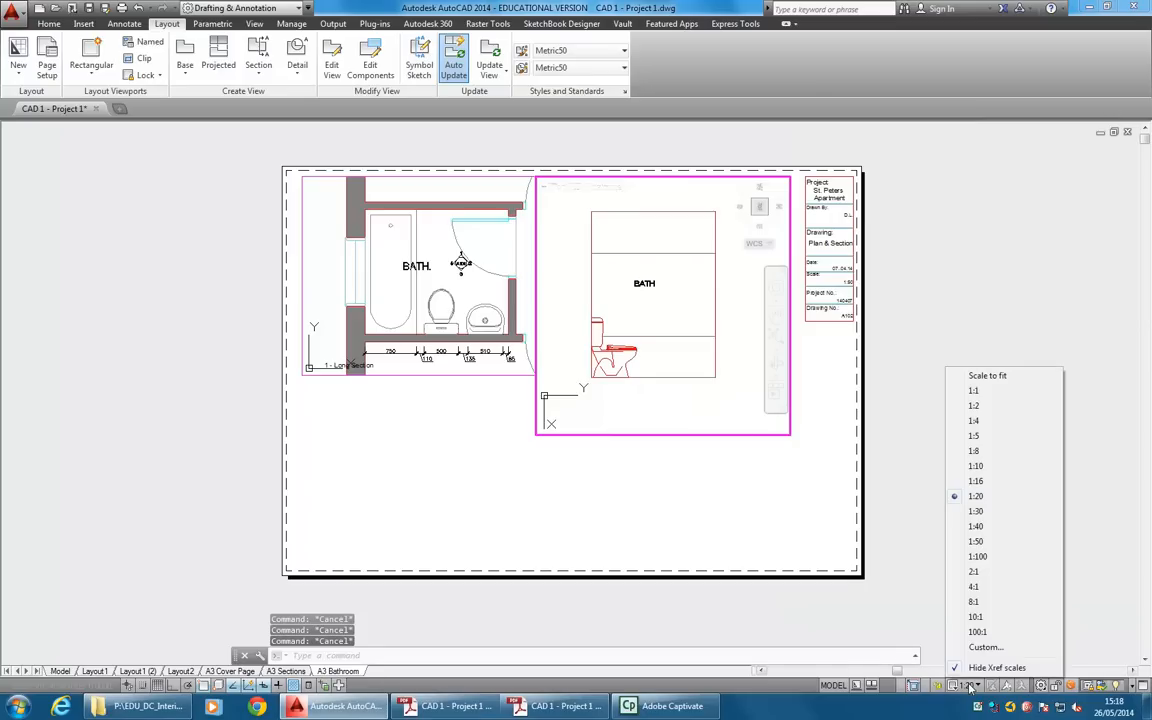
pyautogui.click(986, 497)
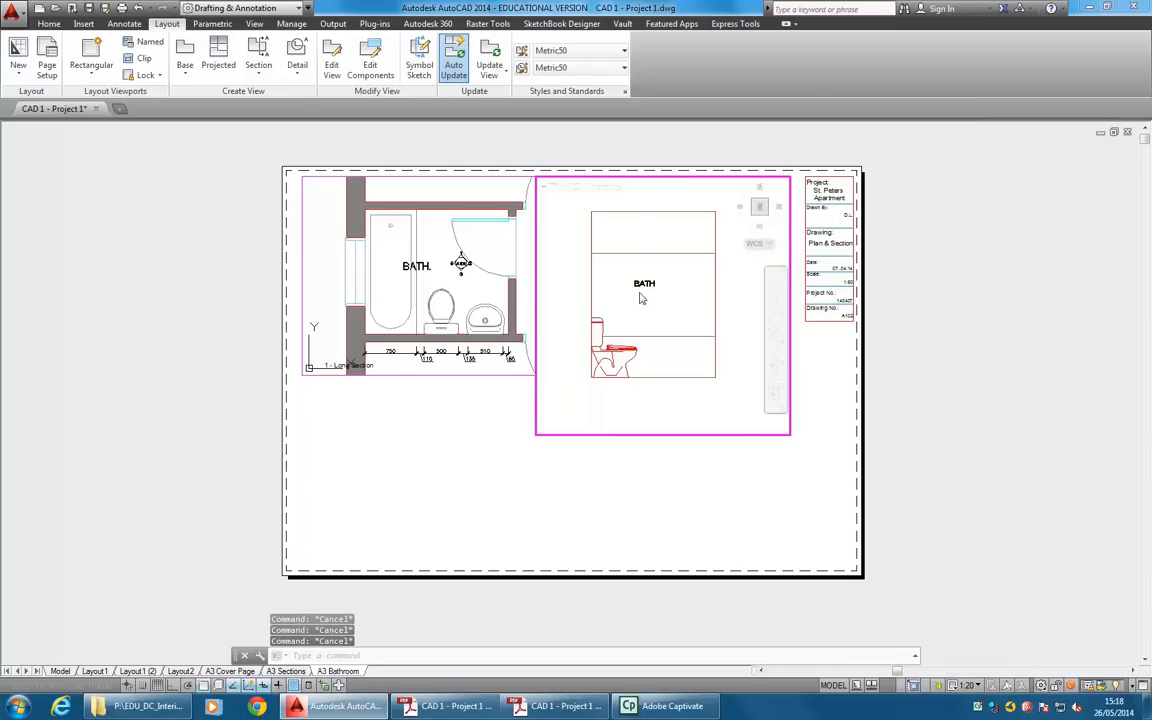
pyautogui.click(60, 671)
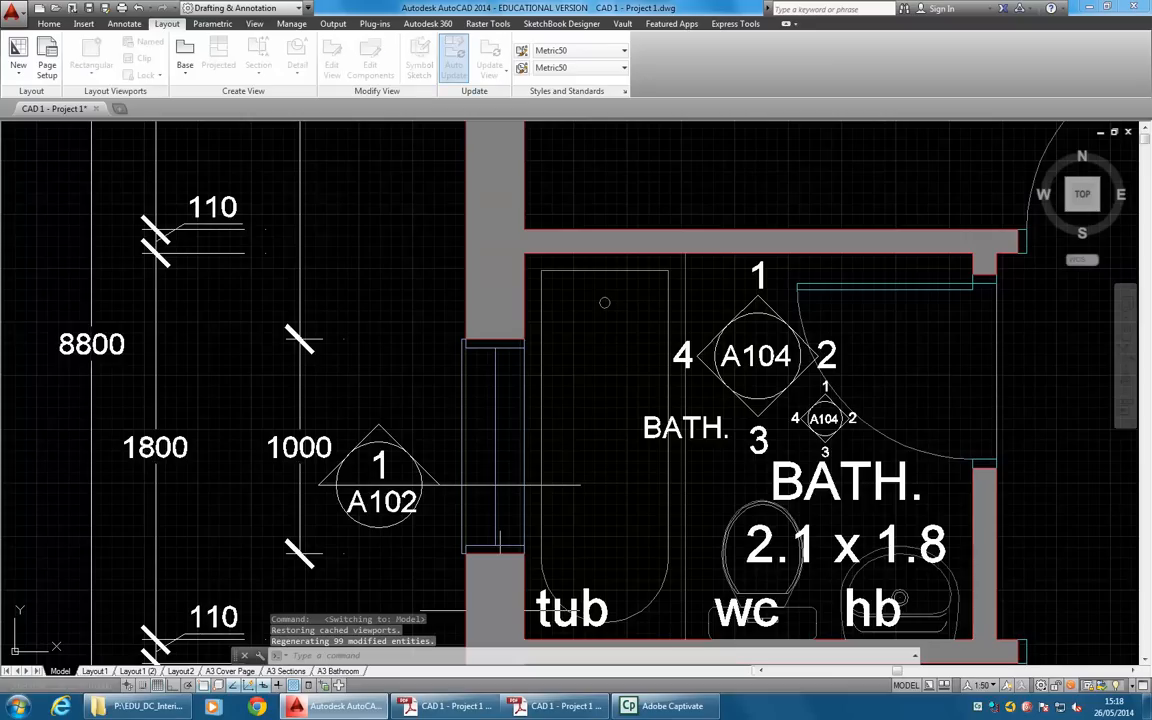
pyautogui.click(983, 685)
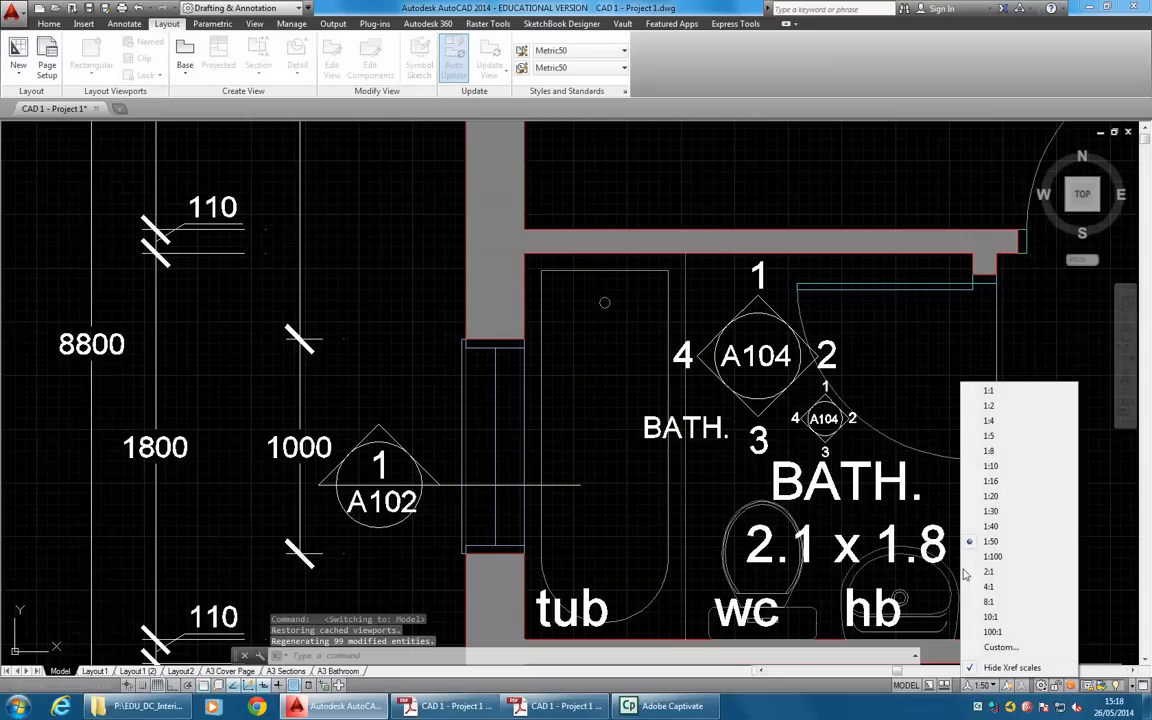
pyautogui.click(990, 496)
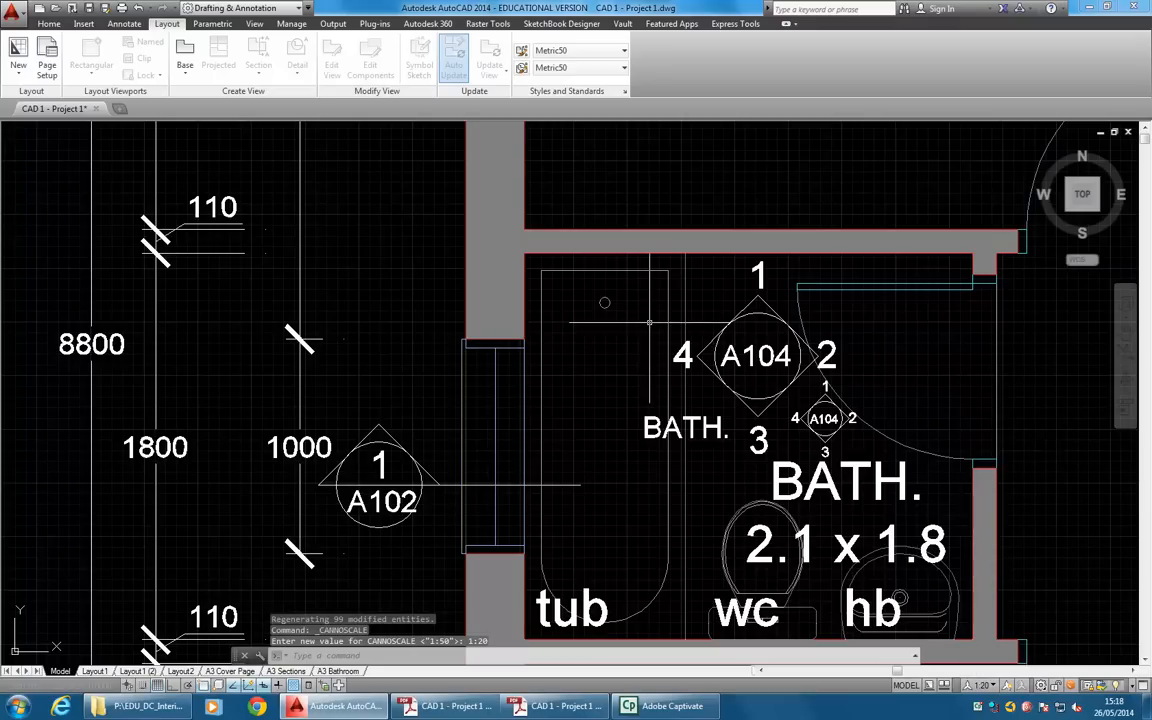
# Add the multiline text "tub" over the lower-left part of the bathtub in the bathroom section.
pyautogui.scroll(-2, 661, 258)
pyautogui.moveTo(661, 258)
pyautogui.mouseDown(button='middle')
pyautogui.moveTo(575, 521)
pyautogui.moveTo(576, 507)
pyautogui.mouseUp(button='middle')
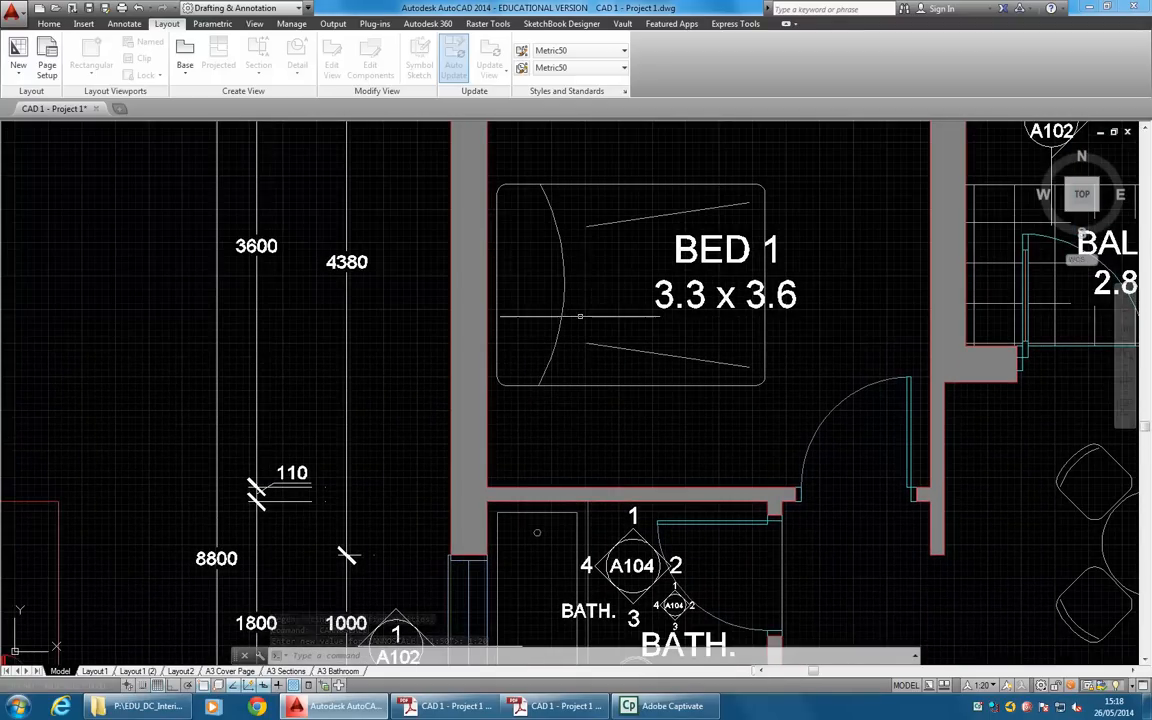
pyautogui.scroll(-2, 580, 316)
pyautogui.scroll(-5, 580, 316)
pyautogui.moveTo(555, 180); pyautogui.dragTo(550, 412, button='middle')
pyautogui.scroll(6, 552, 335)
pyautogui.scroll(2, 549, 416)
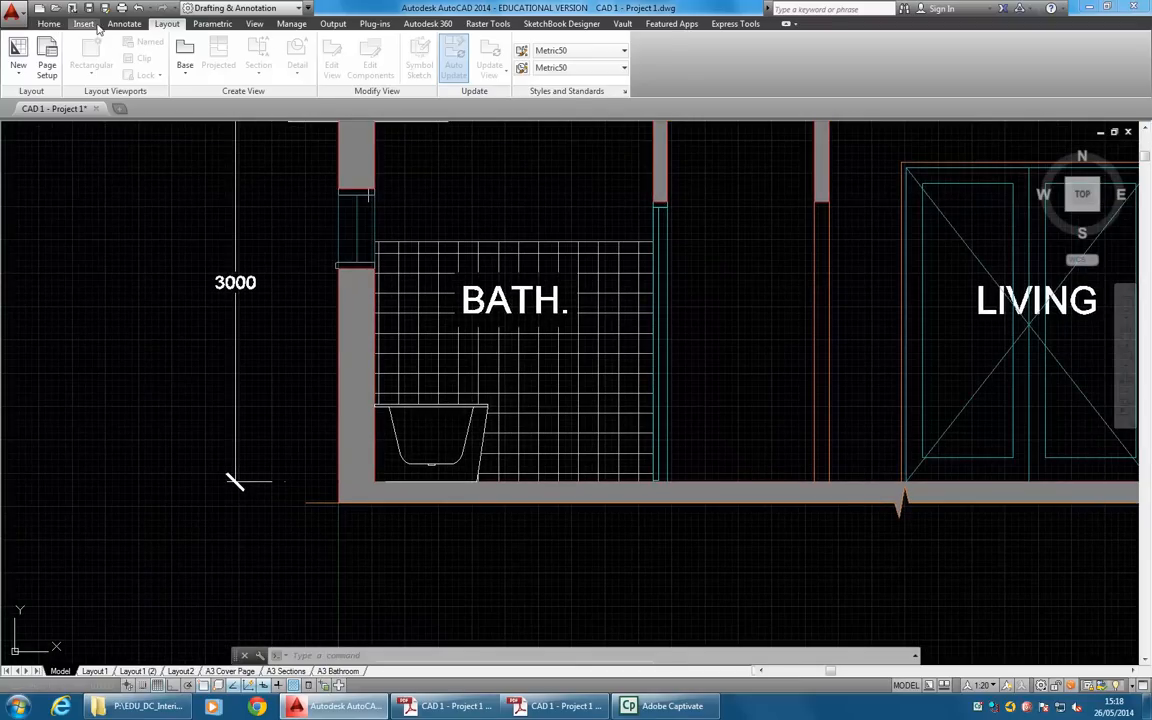
pyautogui.click(48, 23)
pyautogui.click(489, 70)
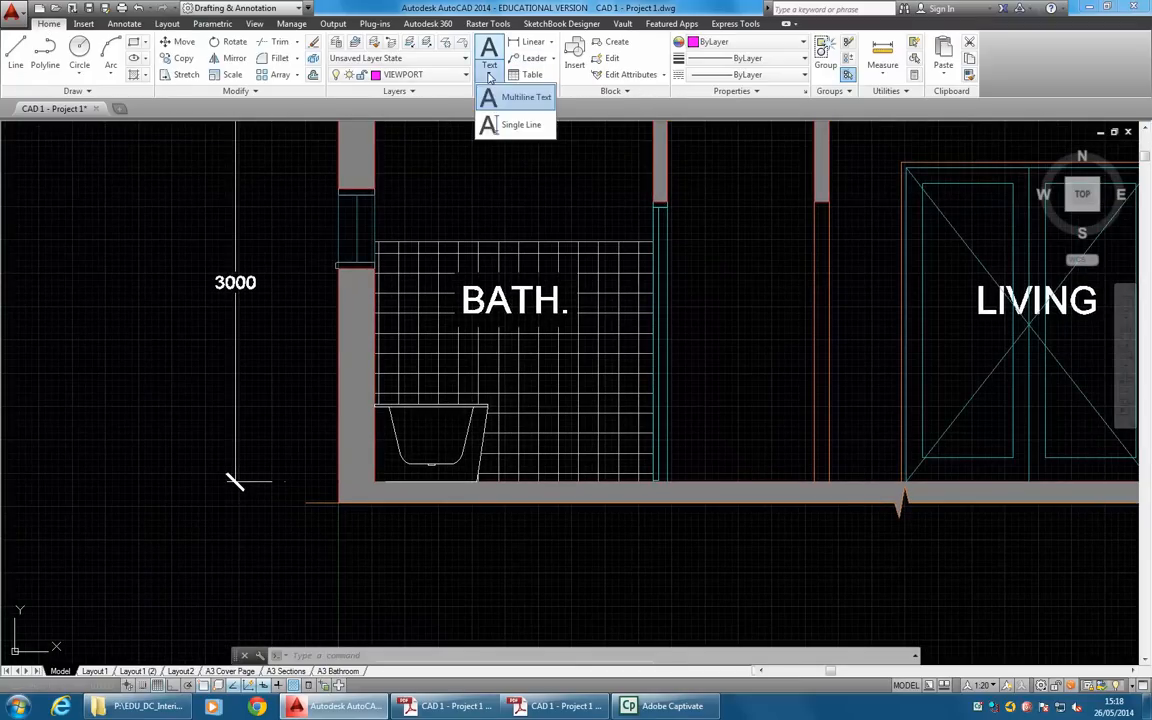
pyautogui.click(522, 98)
pyautogui.moveTo(419, 343); pyautogui.dragTo(519, 308, button='middle')
pyautogui.scroll(2, 505, 400)
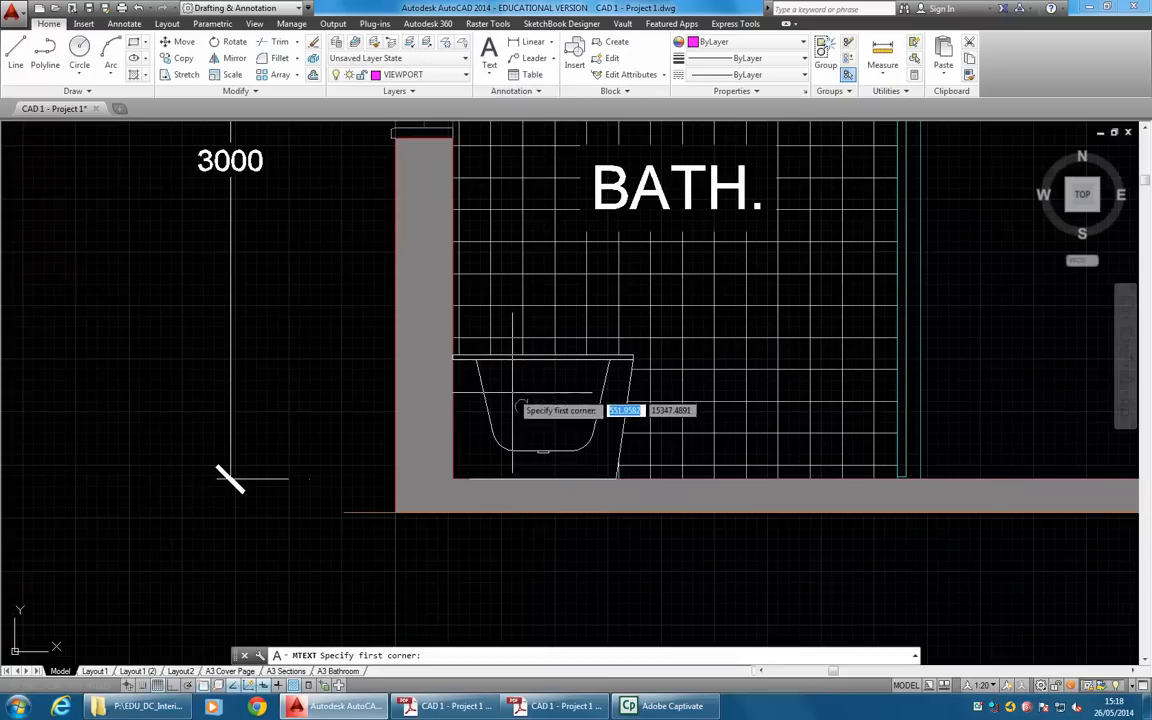
pyautogui.scroll(3, 462, 485)
pyautogui.click(459, 477)
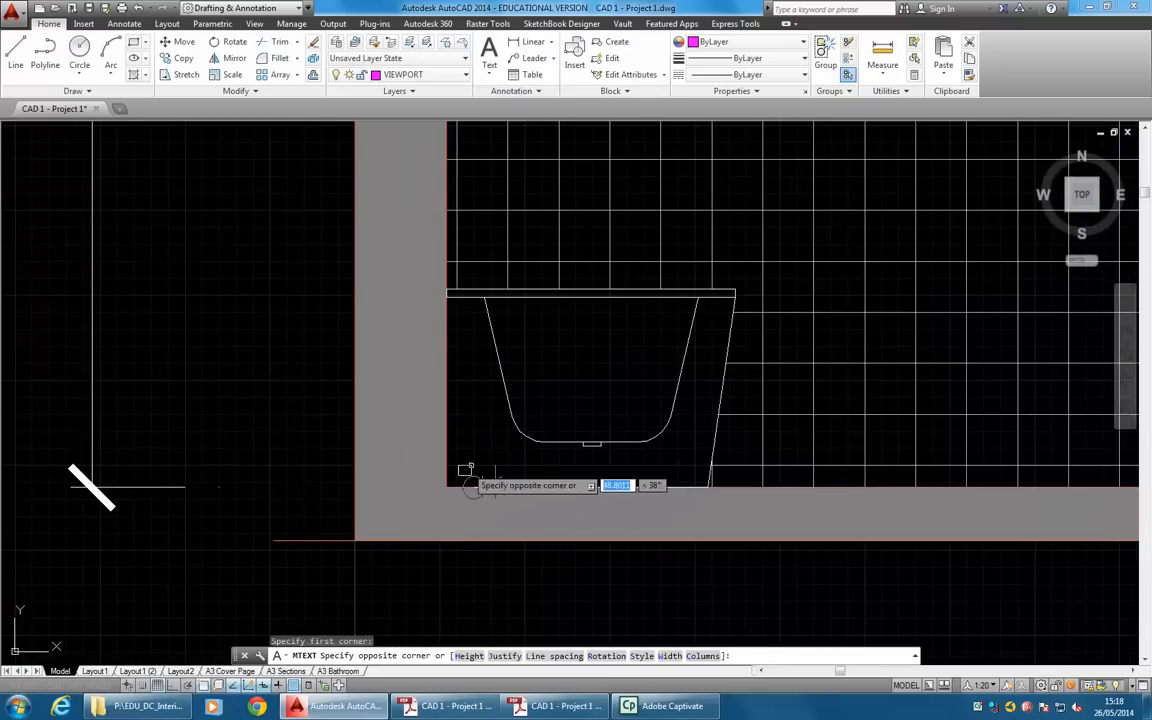
pyautogui.click(641, 390)
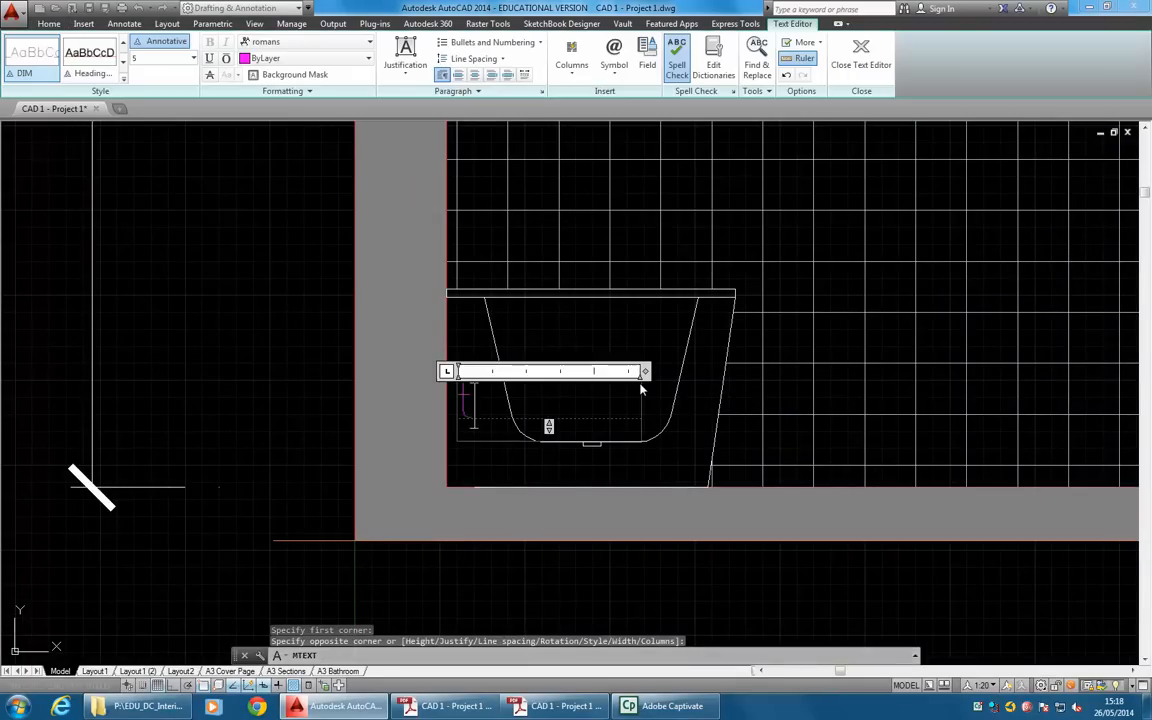
pyautogui.click(597, 342)
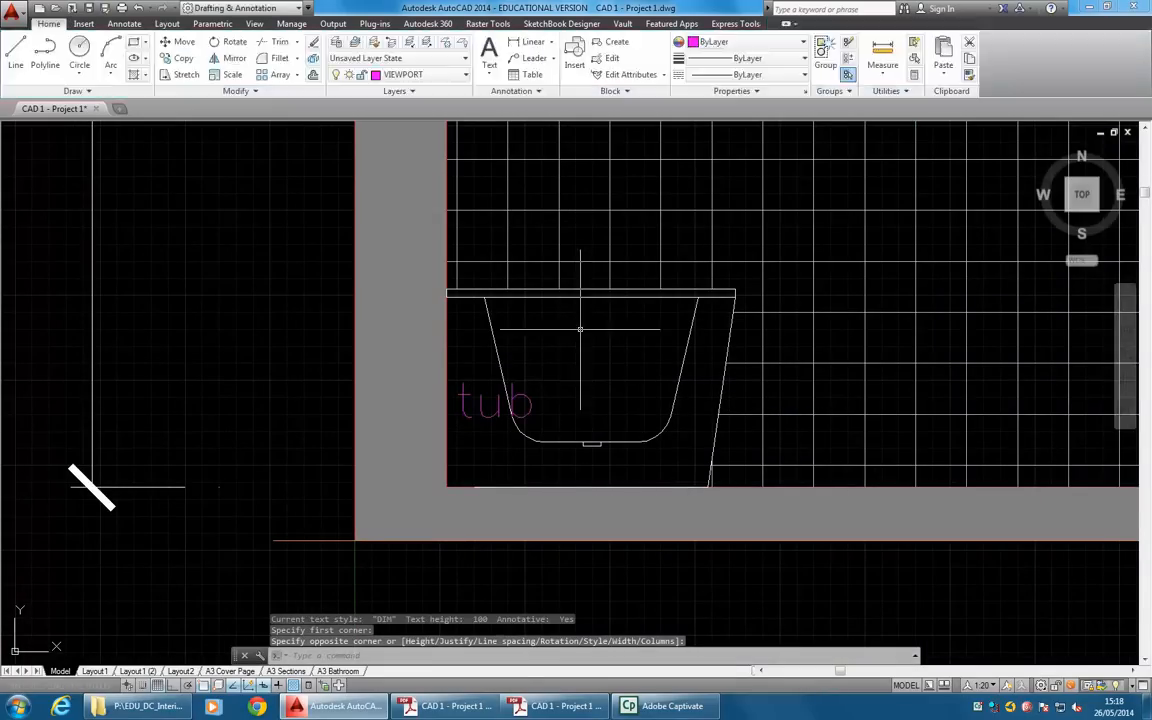
# Move the tub text down towards the floor beside the wall and assign it to the A_TEXT layer.
pyautogui.scroll(-3, 467, 457)
pyautogui.click(422, 441)
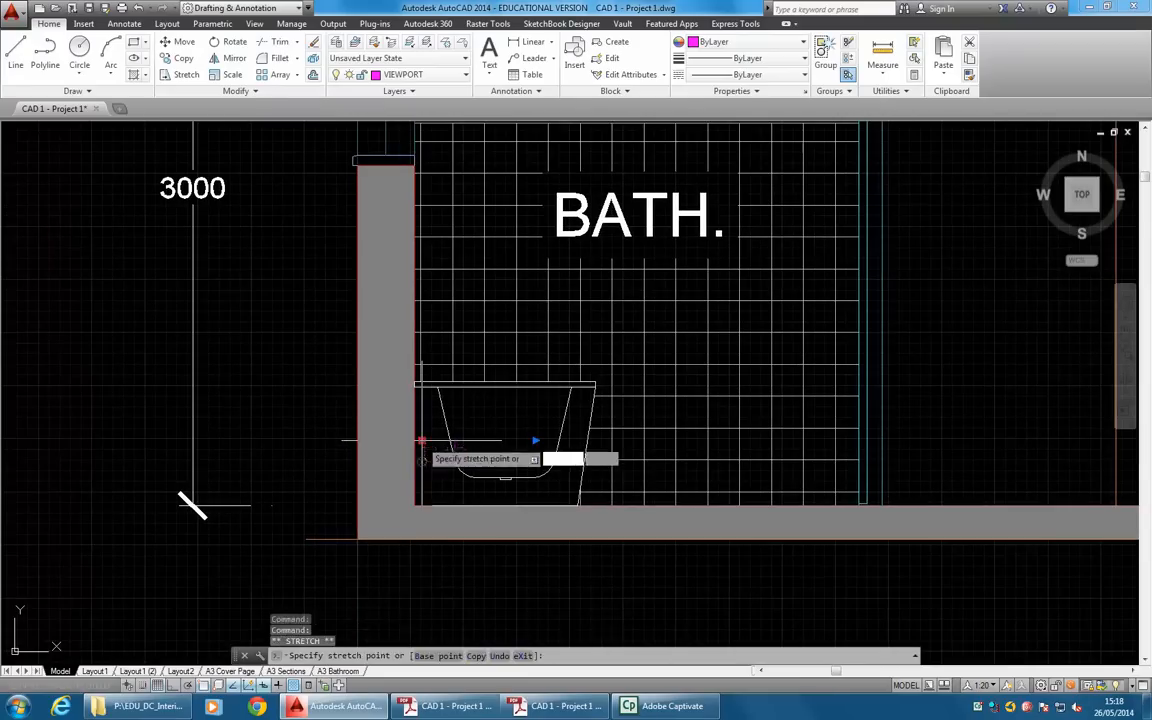
pyautogui.scroll(4, 422, 450)
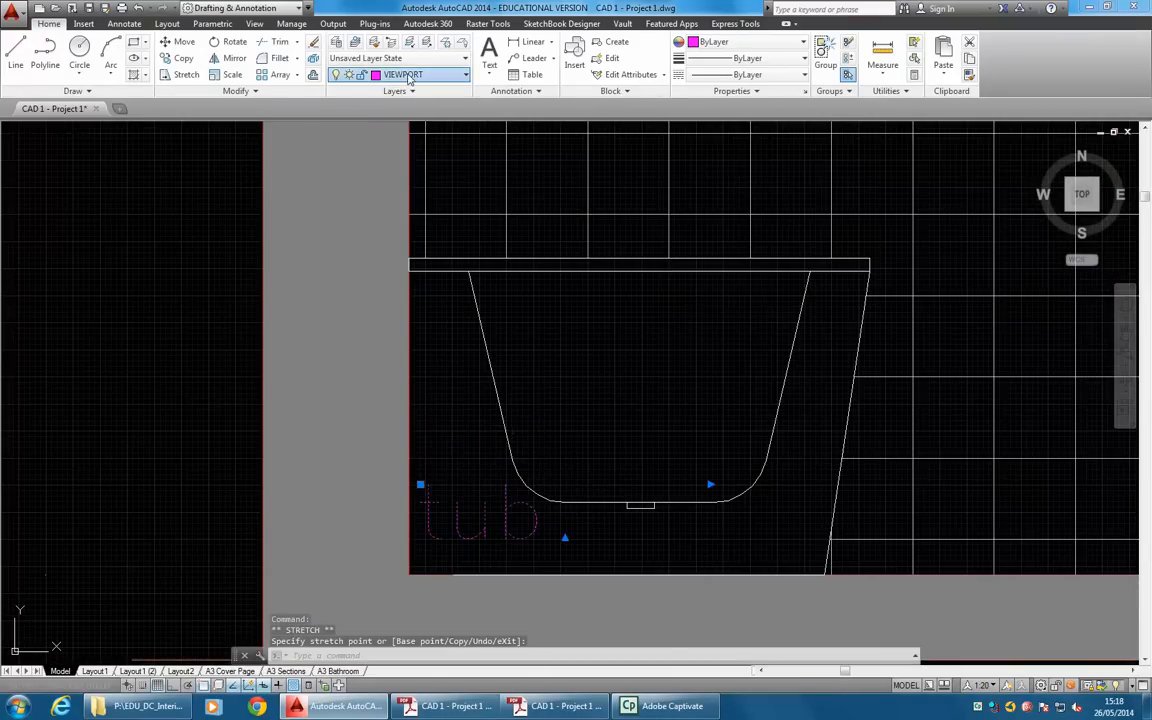
pyautogui.click(420, 75)
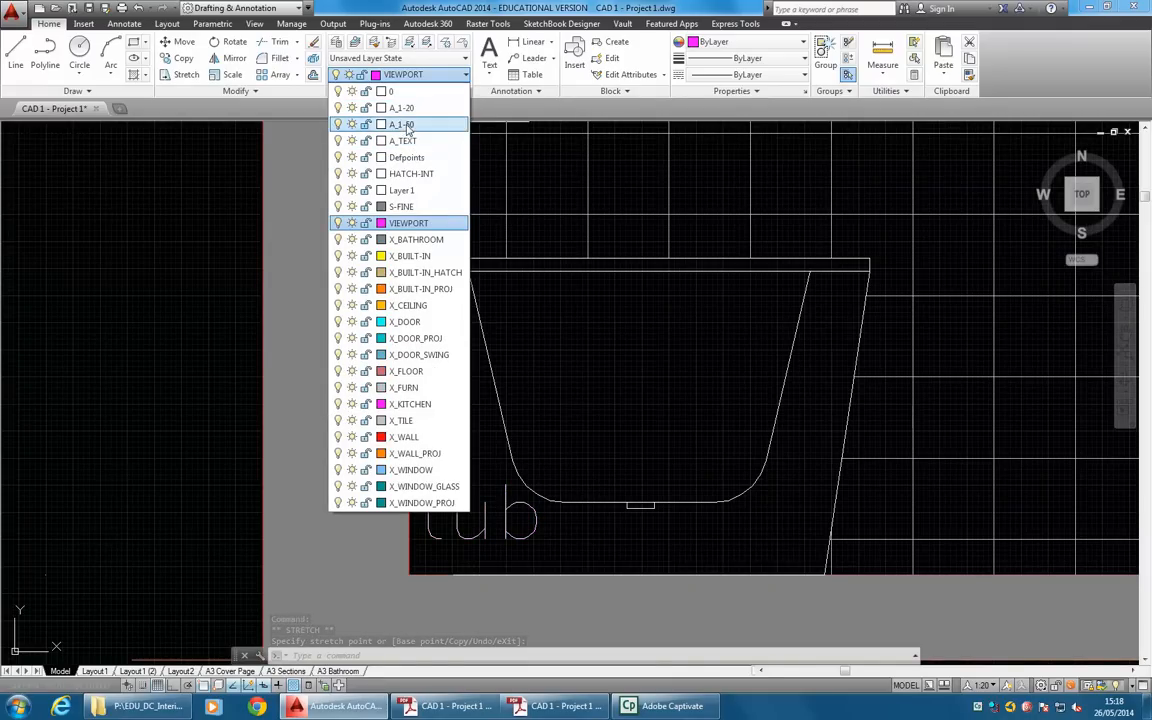
pyautogui.click(405, 141)
pyautogui.press('Escape')
pyautogui.press('Escape')
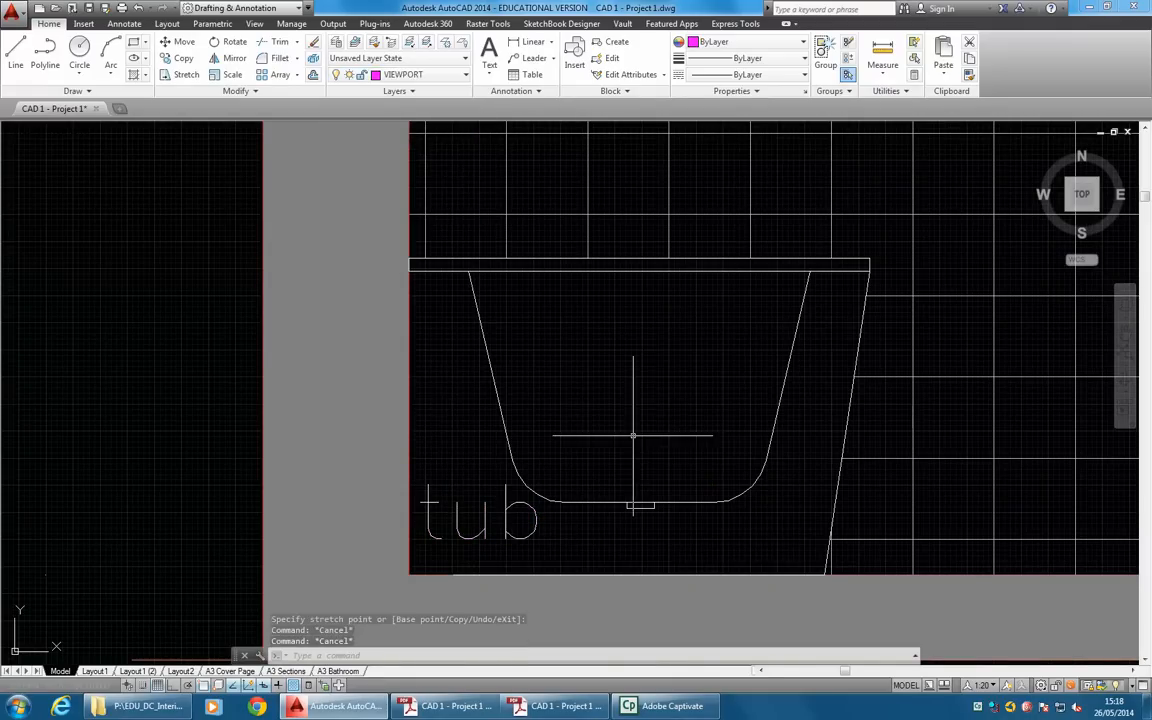
# Examine the tub text's properties, including its layer and annotative scale.
pyautogui.scroll(-3, 411, 474)
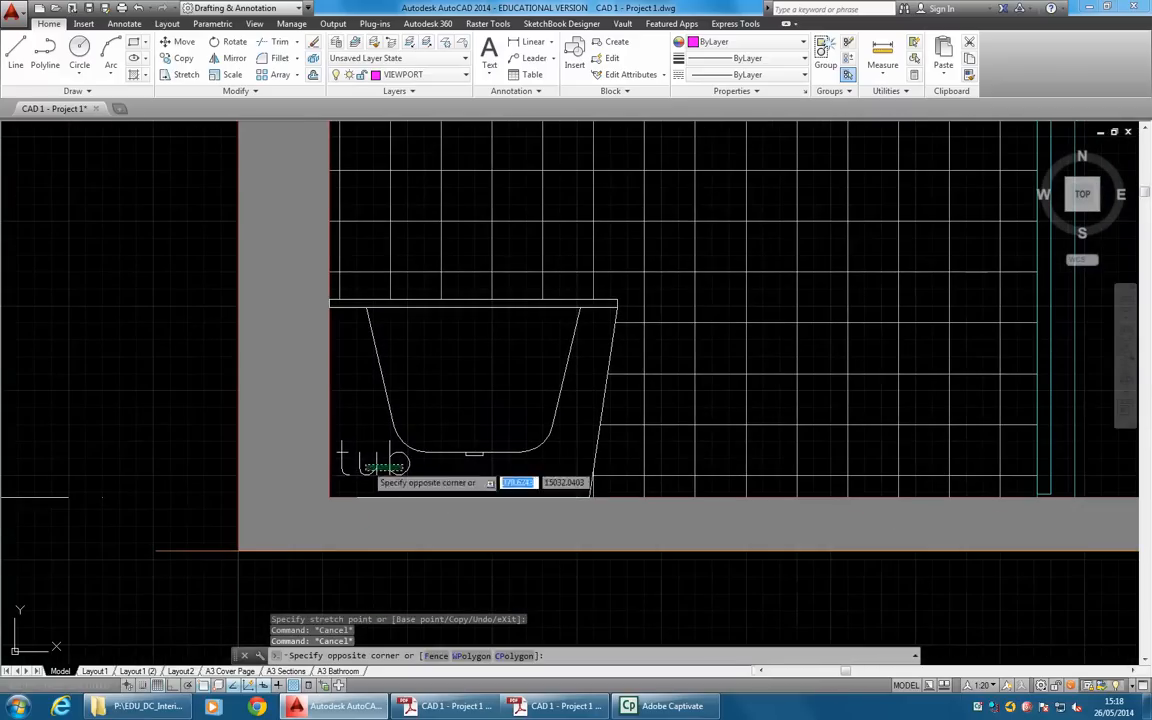
pyautogui.click(400, 462)
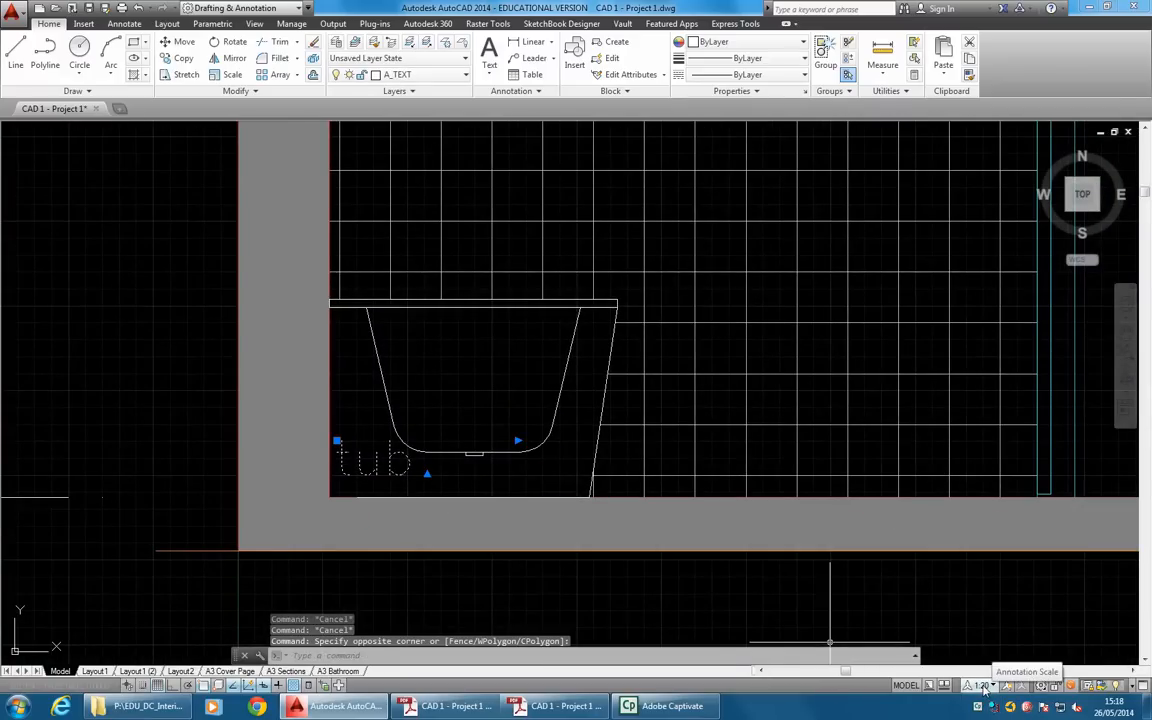
pyautogui.rightClick(481, 320)
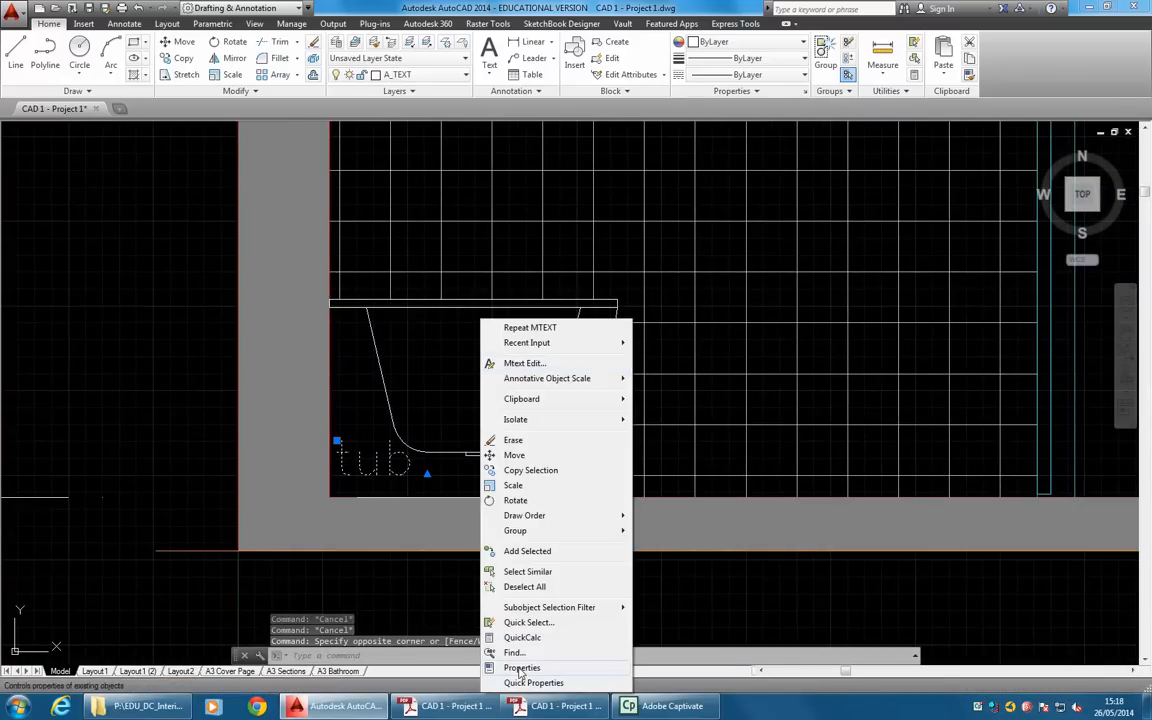
pyautogui.click(521, 667)
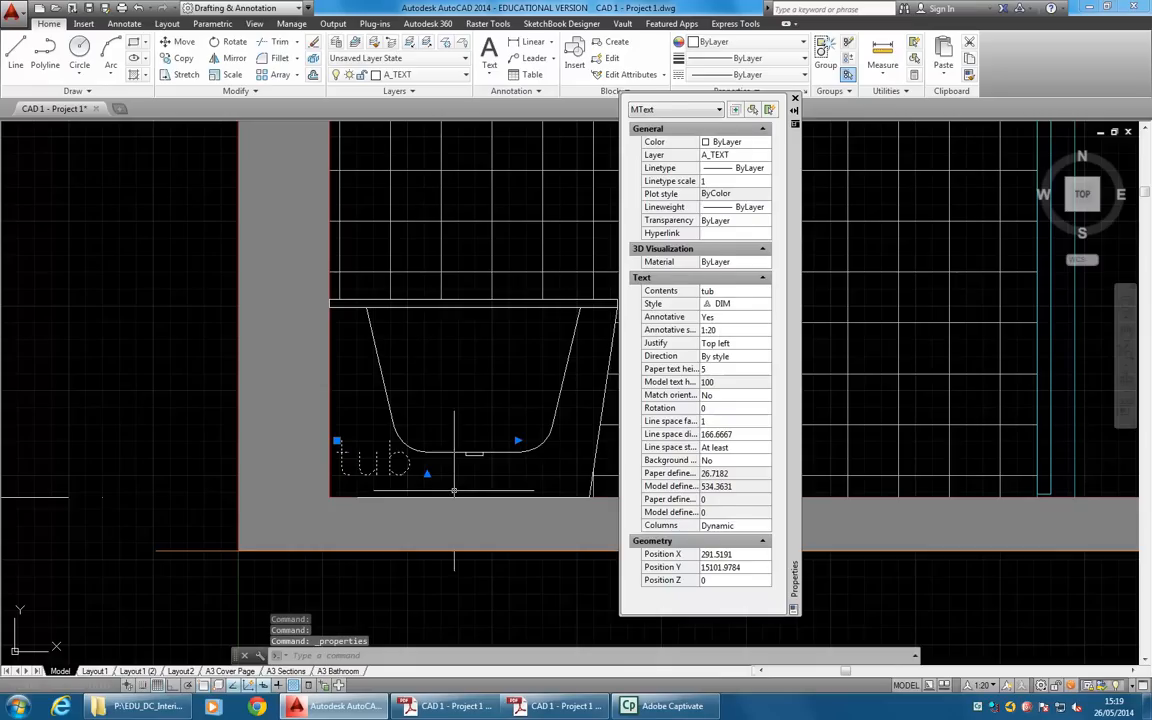
pyautogui.press('Escape')
pyautogui.press('Escape')
pyautogui.press('Escape')
# Return to the A3 Bathroom layout and switch it to paper space.
pyautogui.click(338, 671)
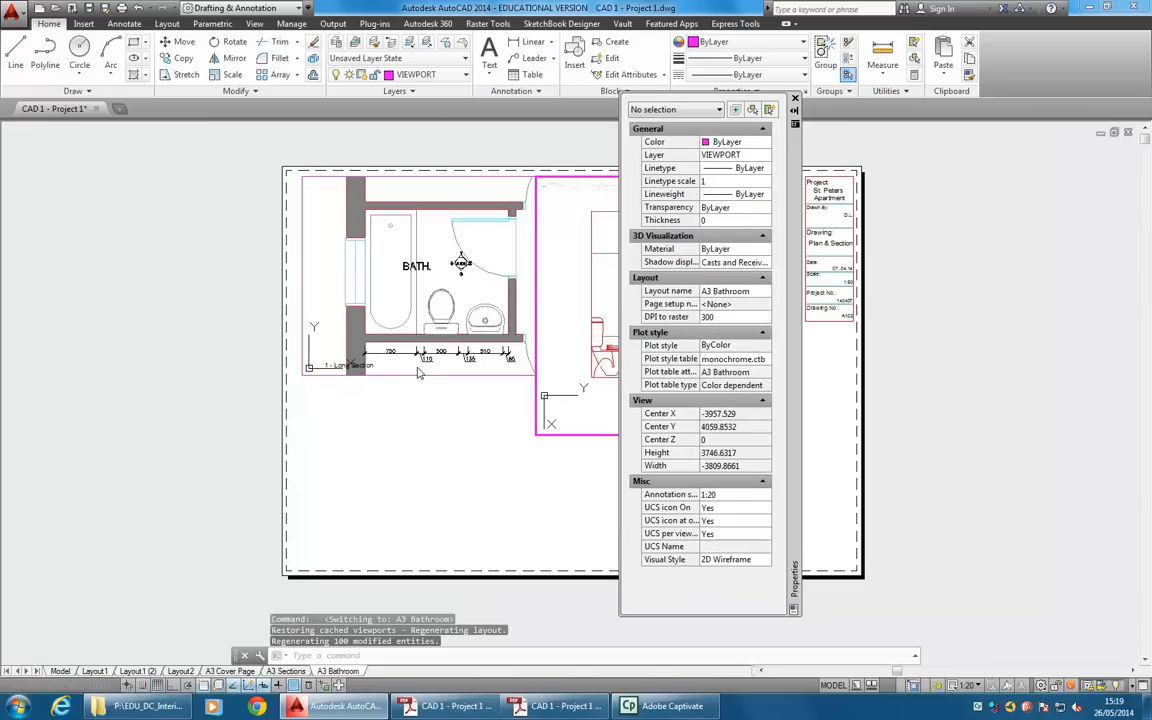
pyautogui.click(795, 100)
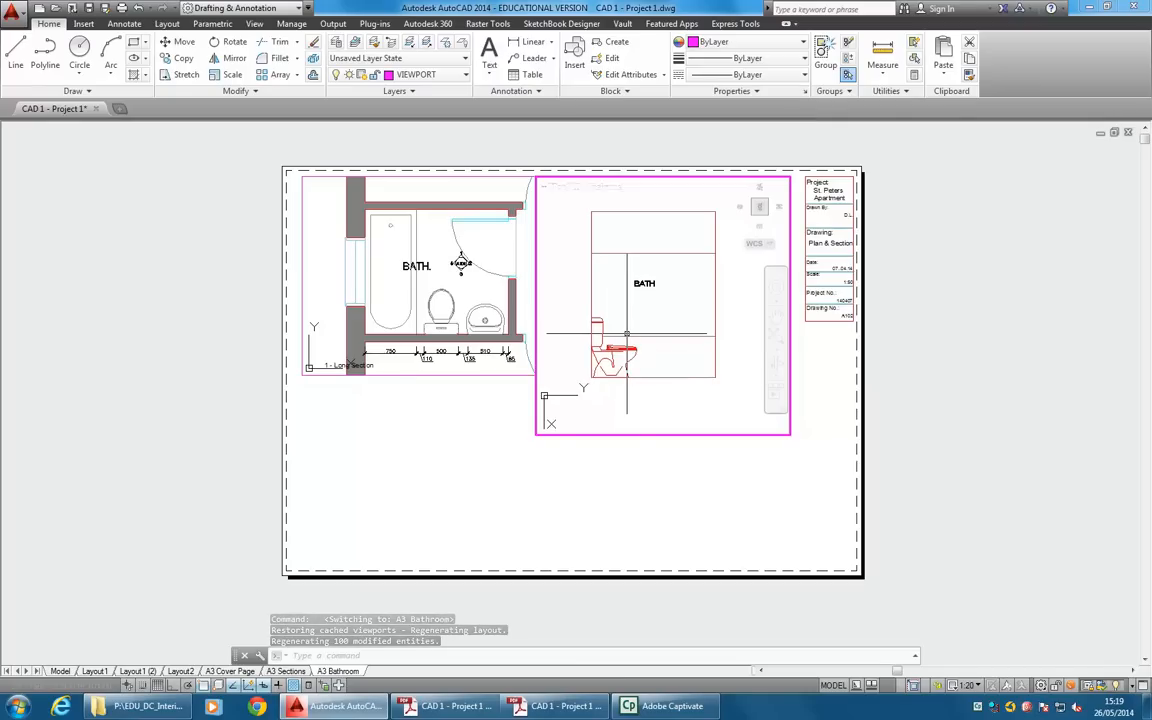
pyautogui.doubleClick(580, 445)
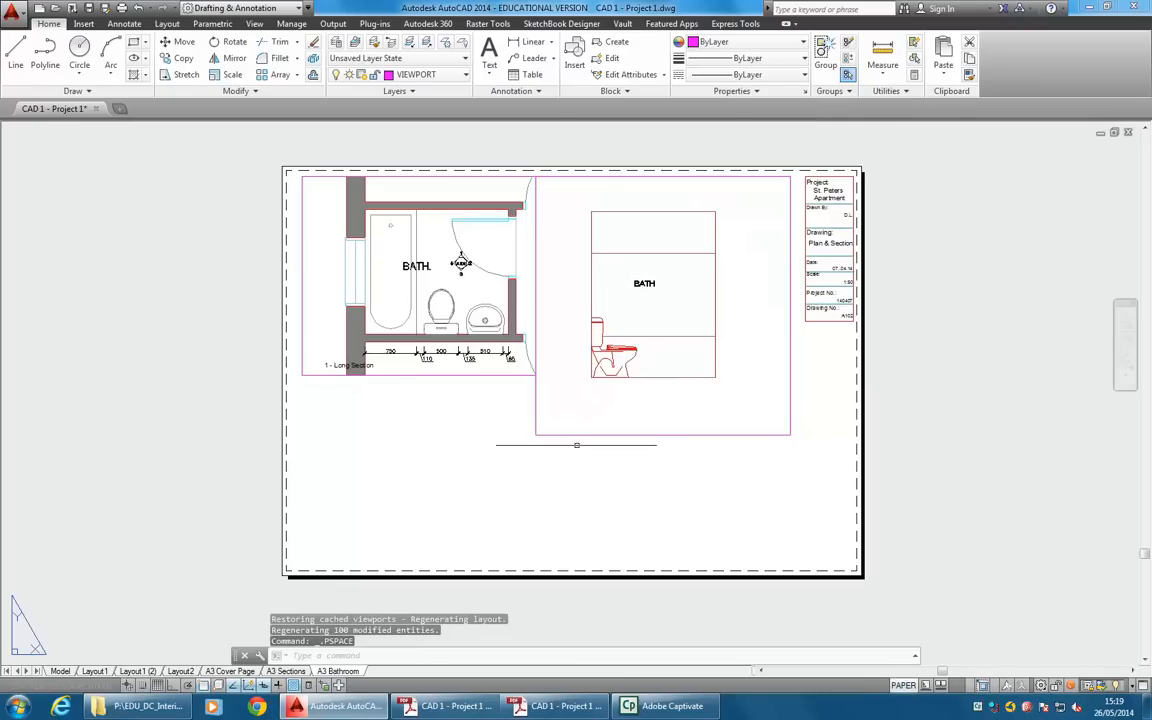
# Copy the bathroom elevation viewport to the area below the plan viewport and activate the copy.
pyautogui.click(178, 58)
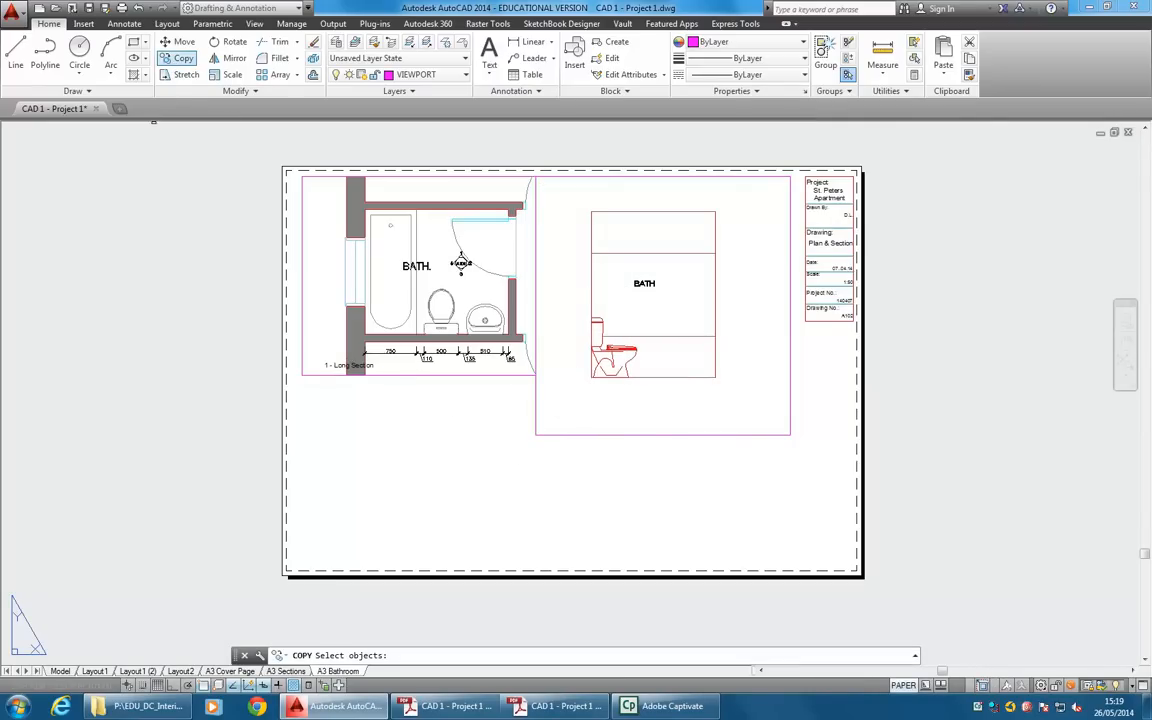
pyautogui.click(593, 433)
pyautogui.press('Return')
pyautogui.click(713, 273)
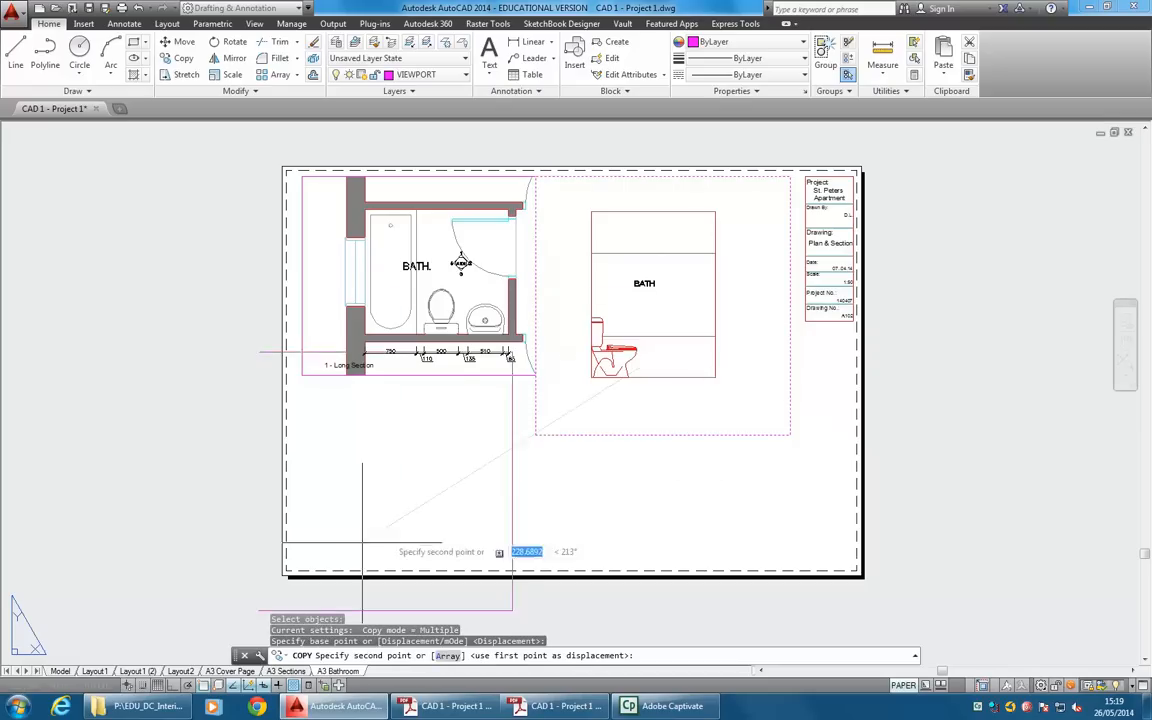
pyautogui.press('Escape')
pyautogui.doubleClick(410, 430)
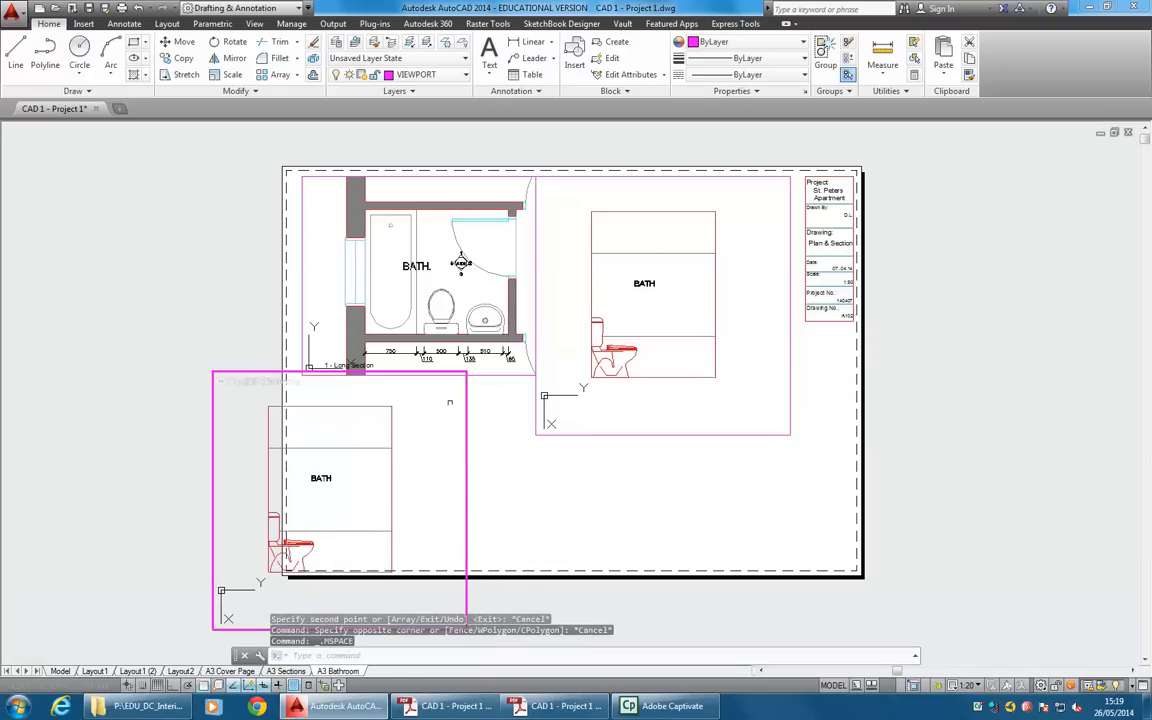
# Return to paper space and delete the copied elevation viewport below the plan.
pyautogui.doubleClick(480, 440)
pyautogui.click(535, 404)
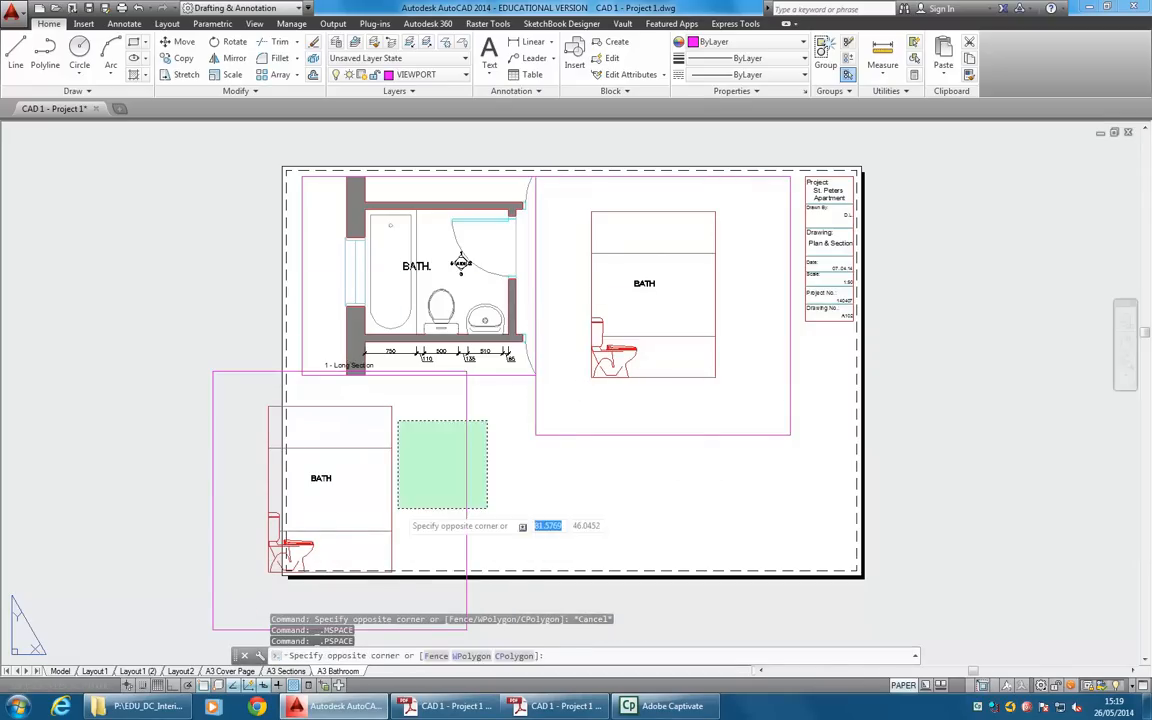
pyautogui.click(399, 506)
pyautogui.press('Delete')
# Create a rectangular viewport directly below the plan viewport, matching its width and reaching almost to the sheet's lower margin.
pyautogui.click(167, 23)
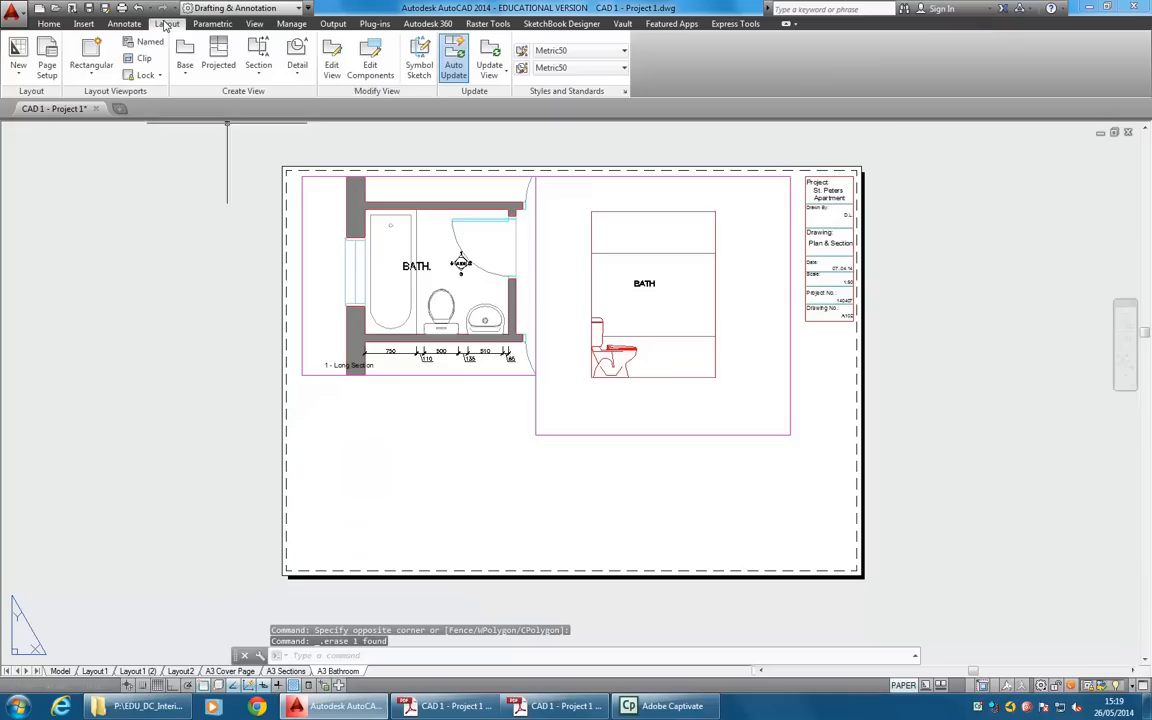
pyautogui.click(49, 24)
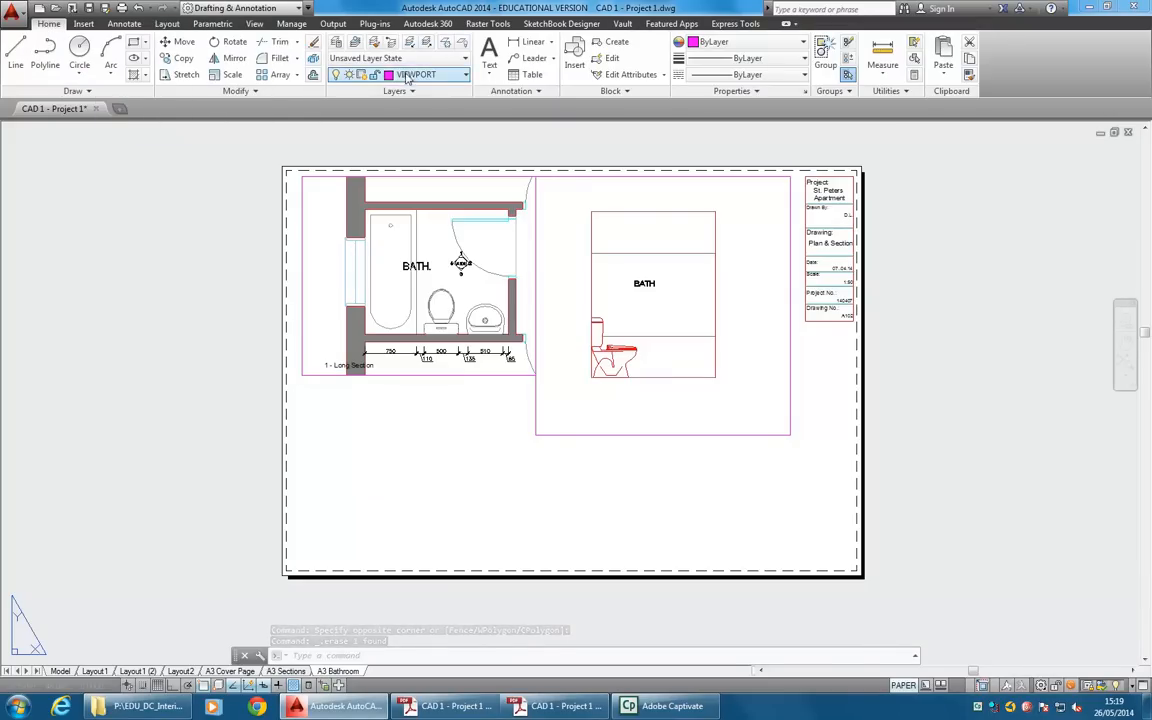
pyautogui.click(167, 23)
pyautogui.click(91, 68)
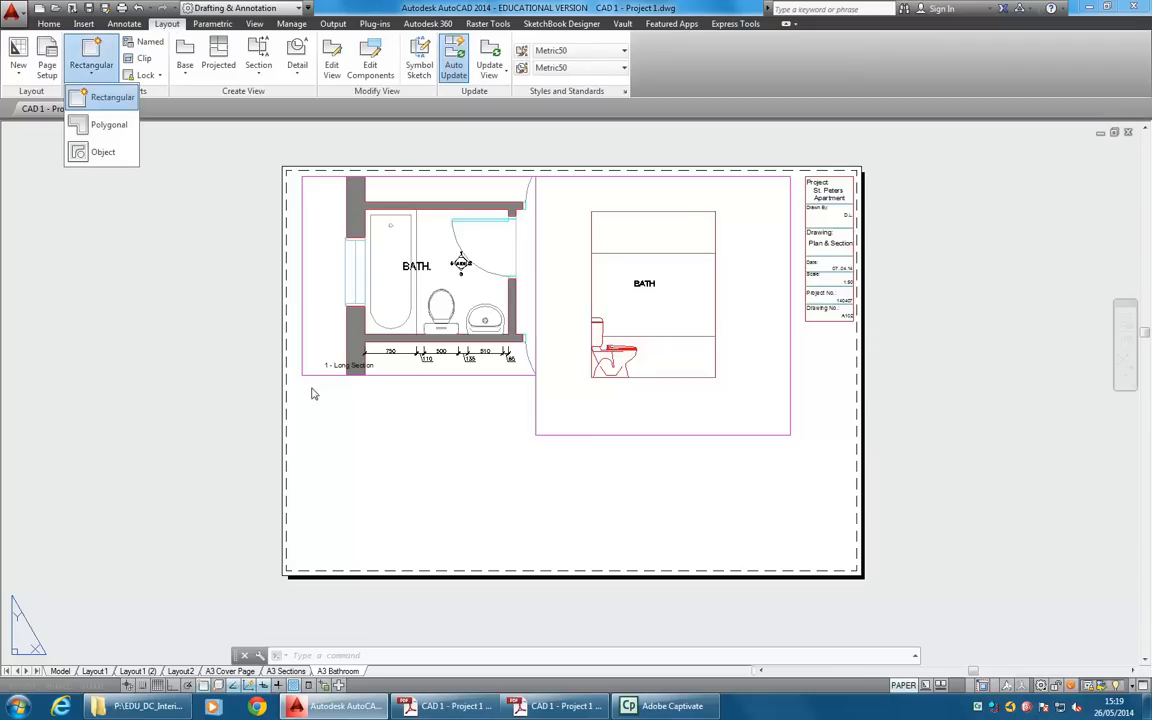
pyautogui.click(103, 97)
pyautogui.click(309, 380)
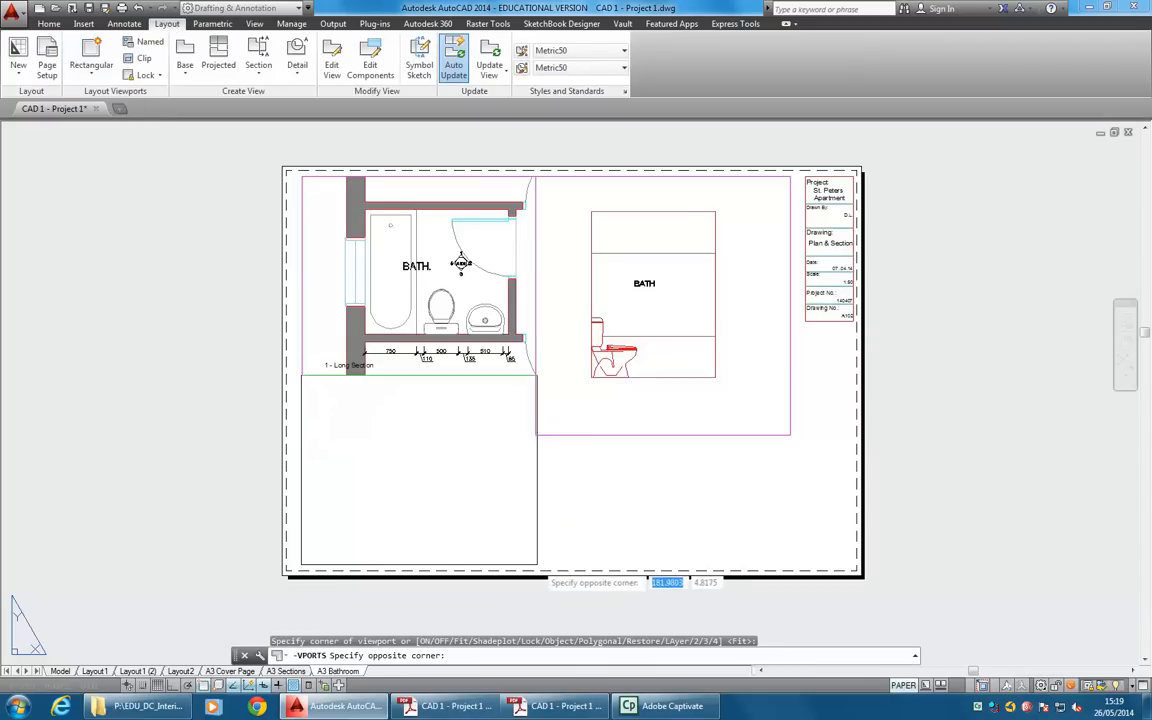
pyautogui.click(536, 565)
pyautogui.press('Escape')
pyautogui.click(552, 512)
# Activate the new viewport, frame the bathroom elevation with the bathtub in it, and set its scale to 1:20.
pyautogui.doubleClick(429, 497)
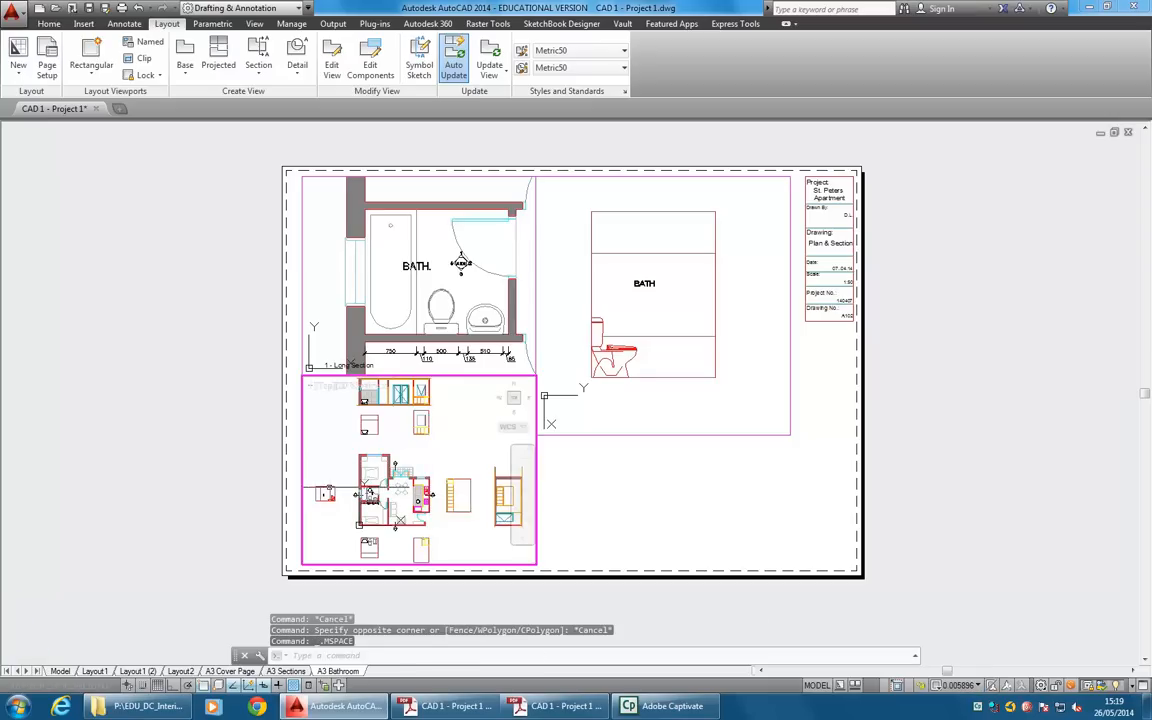
pyautogui.moveTo(316, 510); pyautogui.dragTo(387, 478, button='middle')
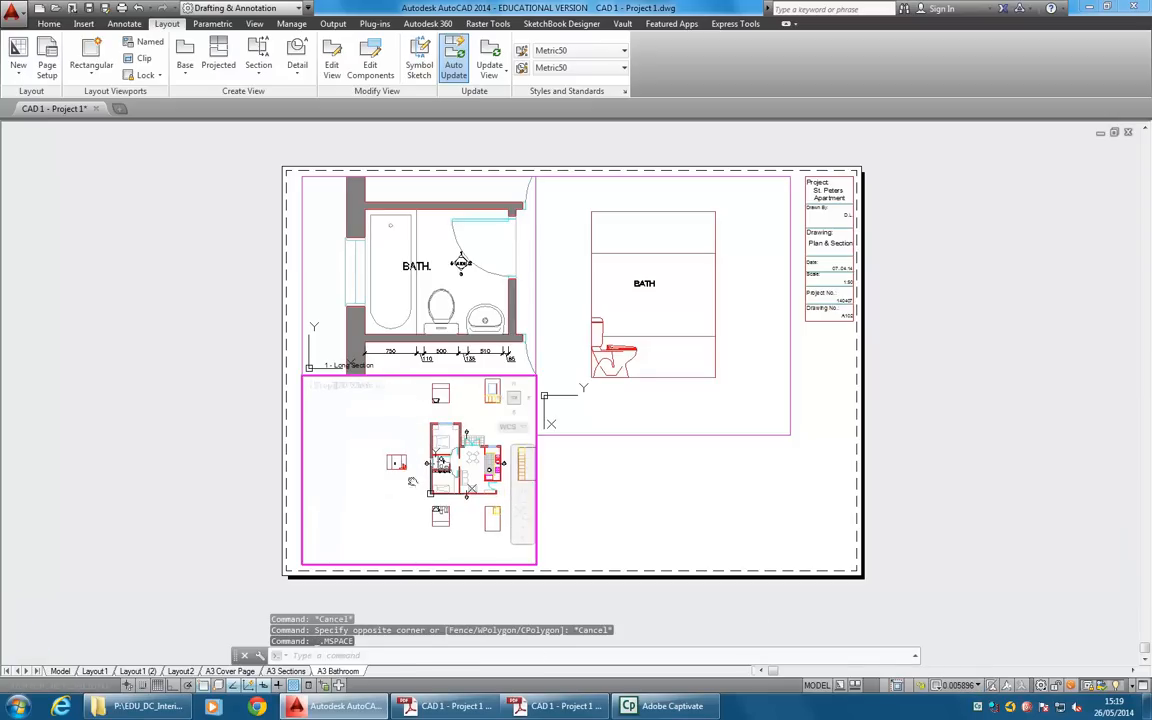
pyautogui.scroll(5, 440, 445)
pyautogui.scroll(6, 446, 453)
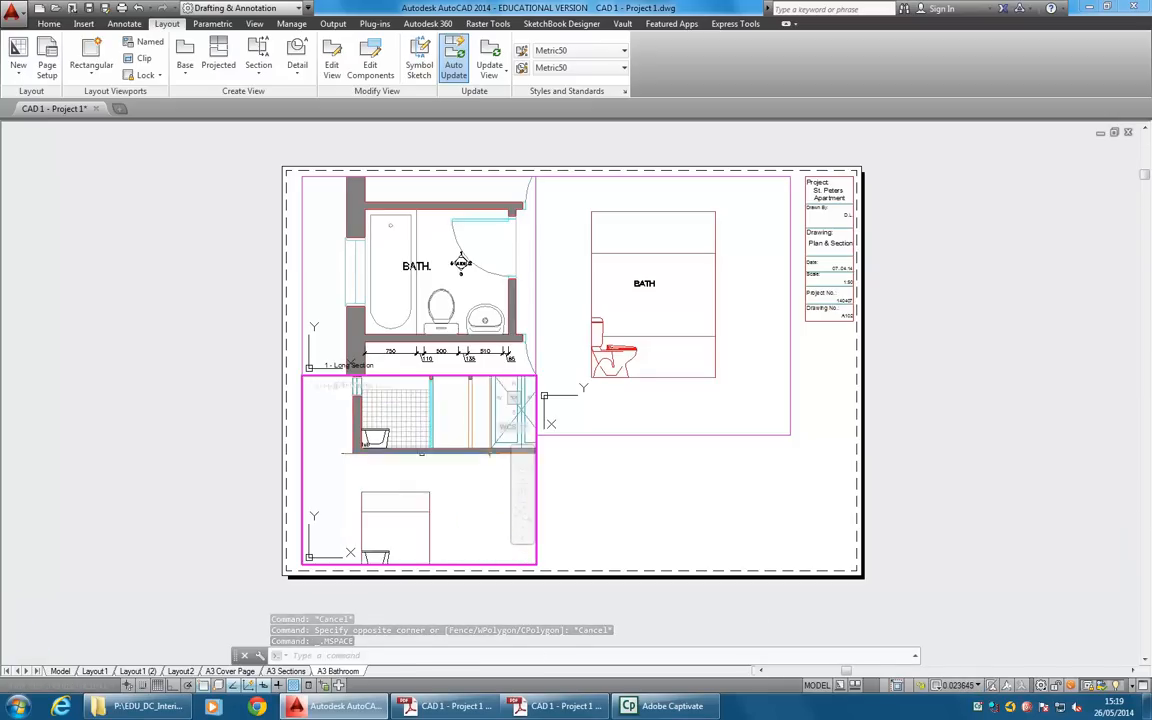
pyautogui.scroll(-6, 405, 465)
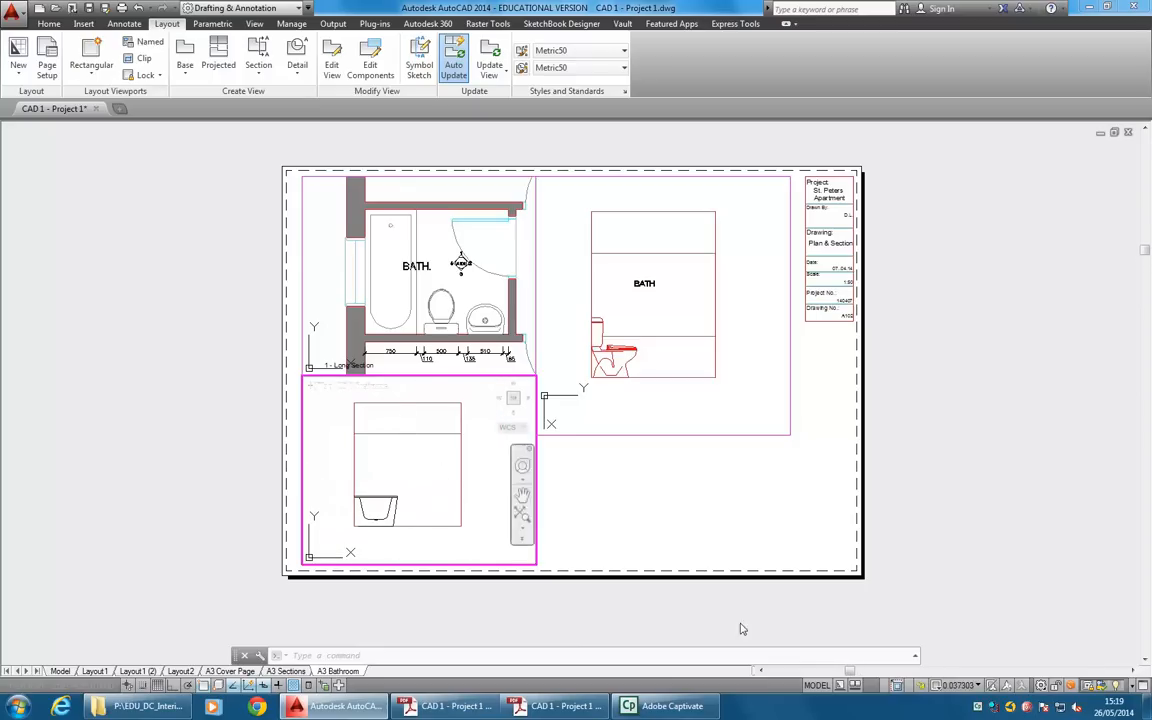
pyautogui.click(966, 685)
pyautogui.click(980, 498)
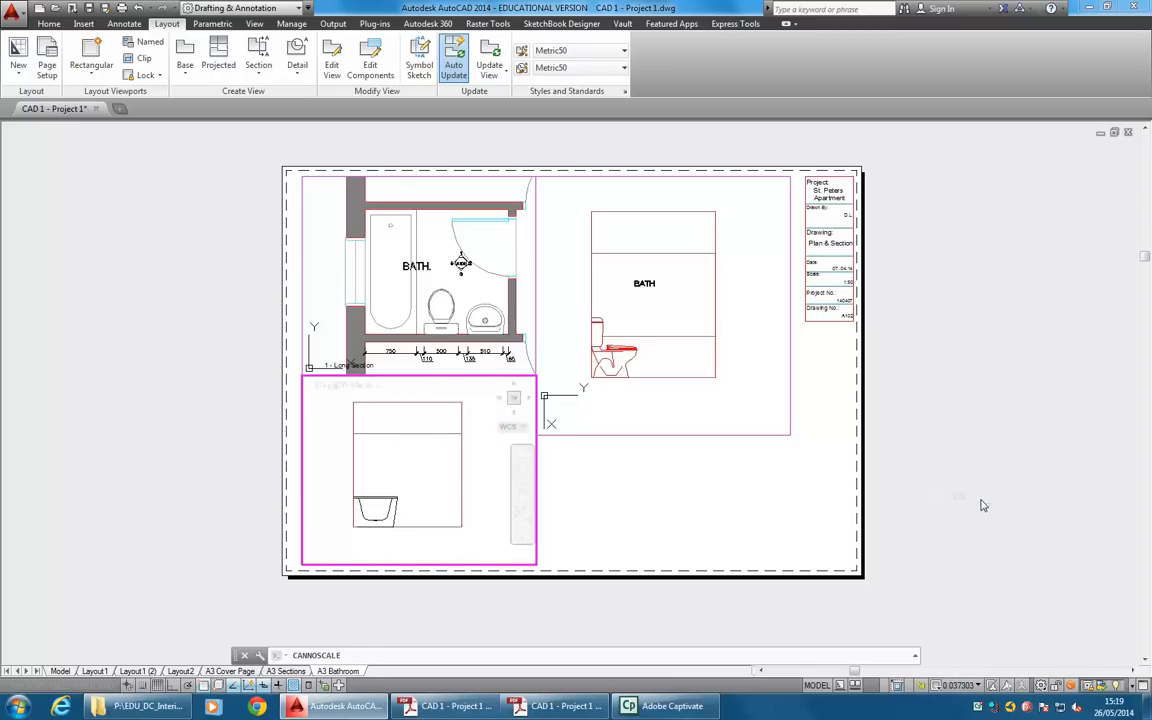
# Switch to model space and bring up the tub text on the bath in the long section.
pyautogui.click(60, 671)
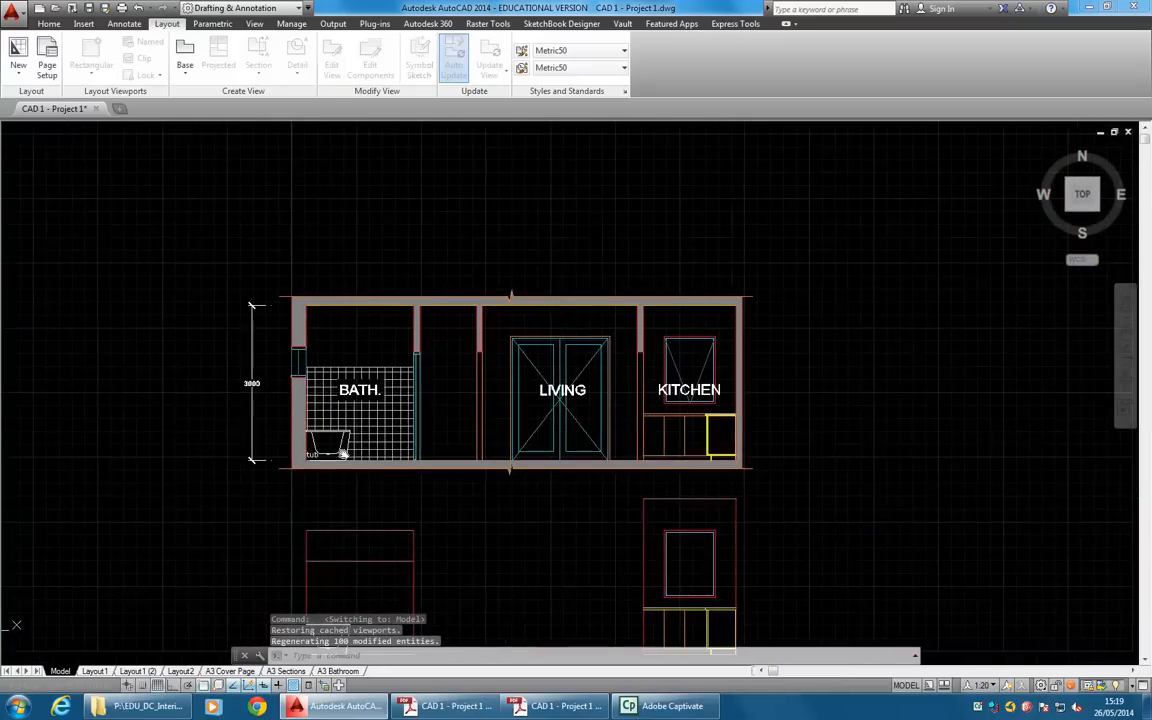
pyautogui.scroll(-2, 308, 476)
pyautogui.scroll(6, 308, 476)
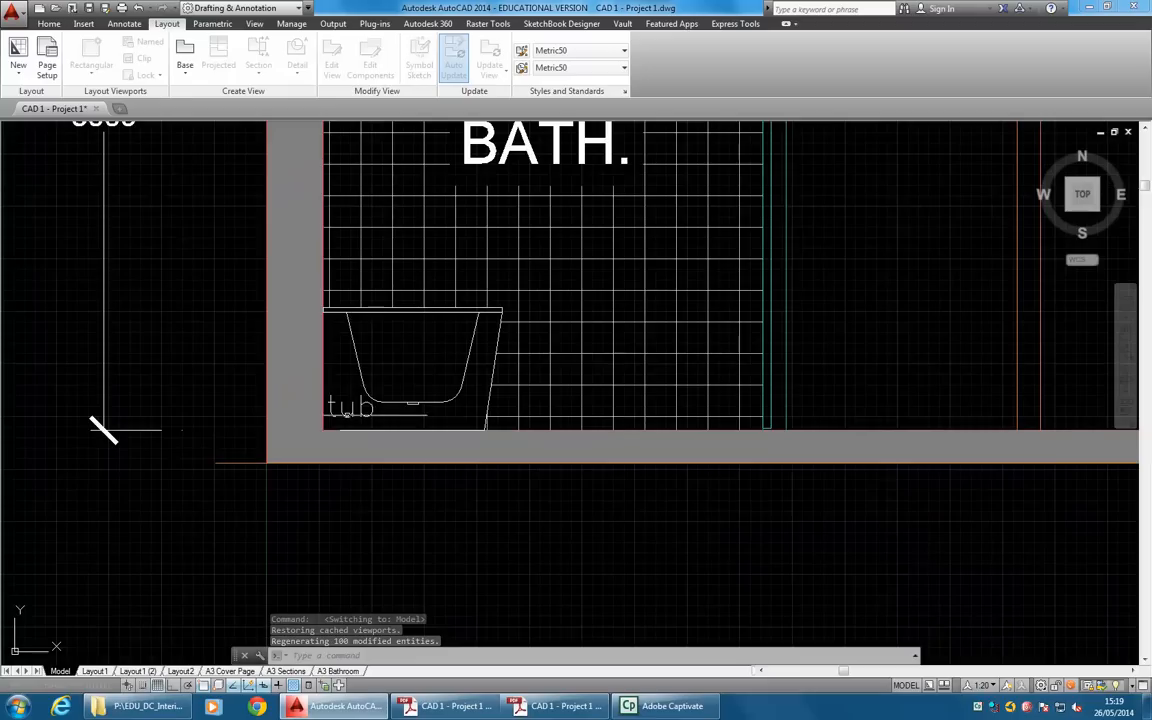
pyautogui.click(343, 405)
pyautogui.click(333, 410)
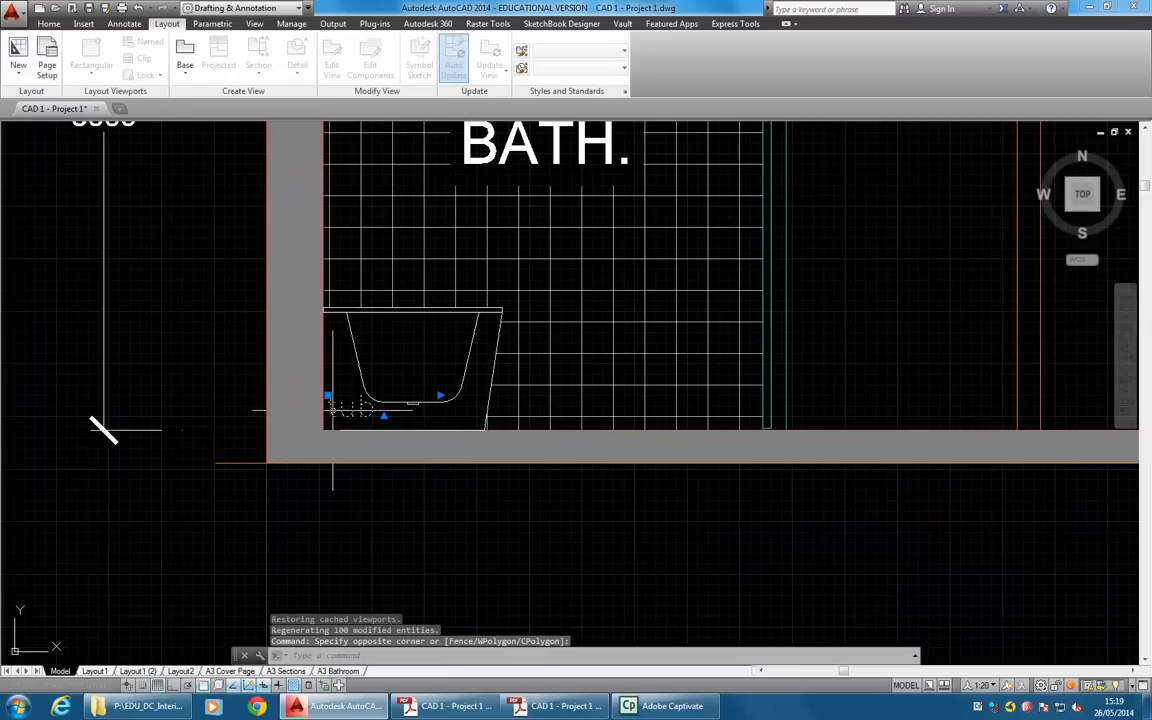
pyautogui.press('Escape')
pyautogui.press('Escape')
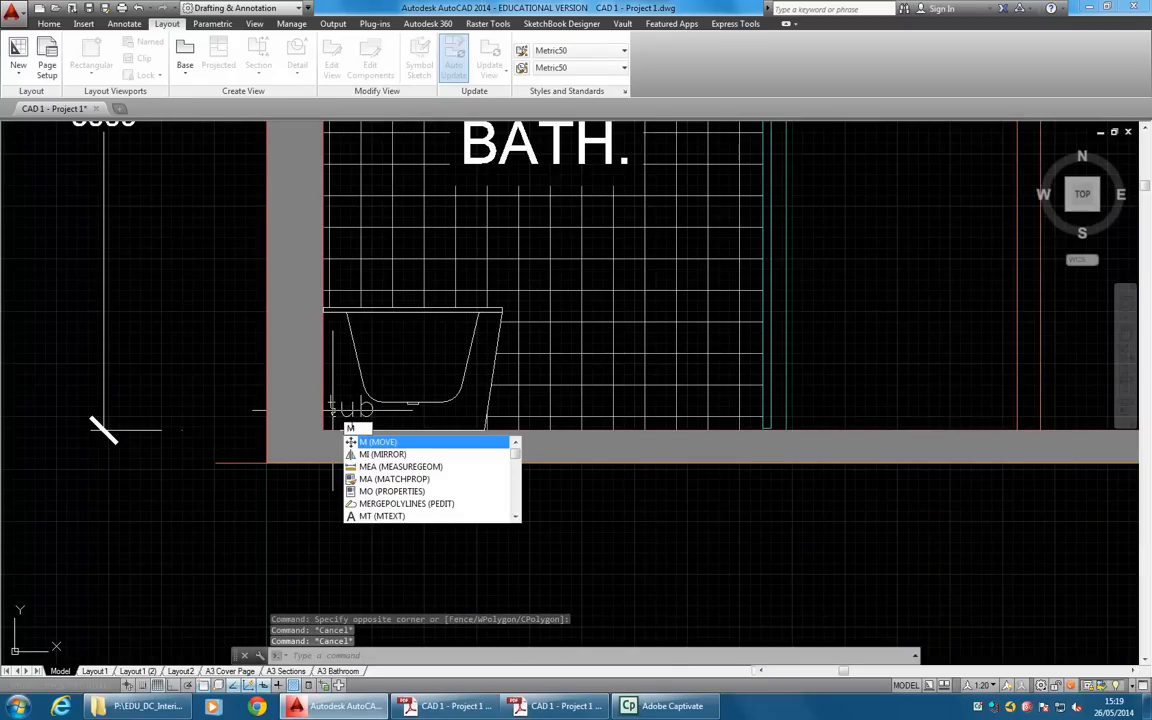
# Move the tub text from the section's lower bath corner to the matching corner of the elevation below, then reopen the A3 Bathroom layout.
pyautogui.press('Return')
pyautogui.click(340, 408)
pyautogui.press('Return')
pyautogui.click(322, 430)
pyautogui.scroll(-3, 322, 430)
pyautogui.scroll(3, 343, 470)
pyautogui.click(343, 470)
pyautogui.press('Escape')
pyautogui.press('Escape')
pyautogui.press('Escape')
pyautogui.click(337, 671)
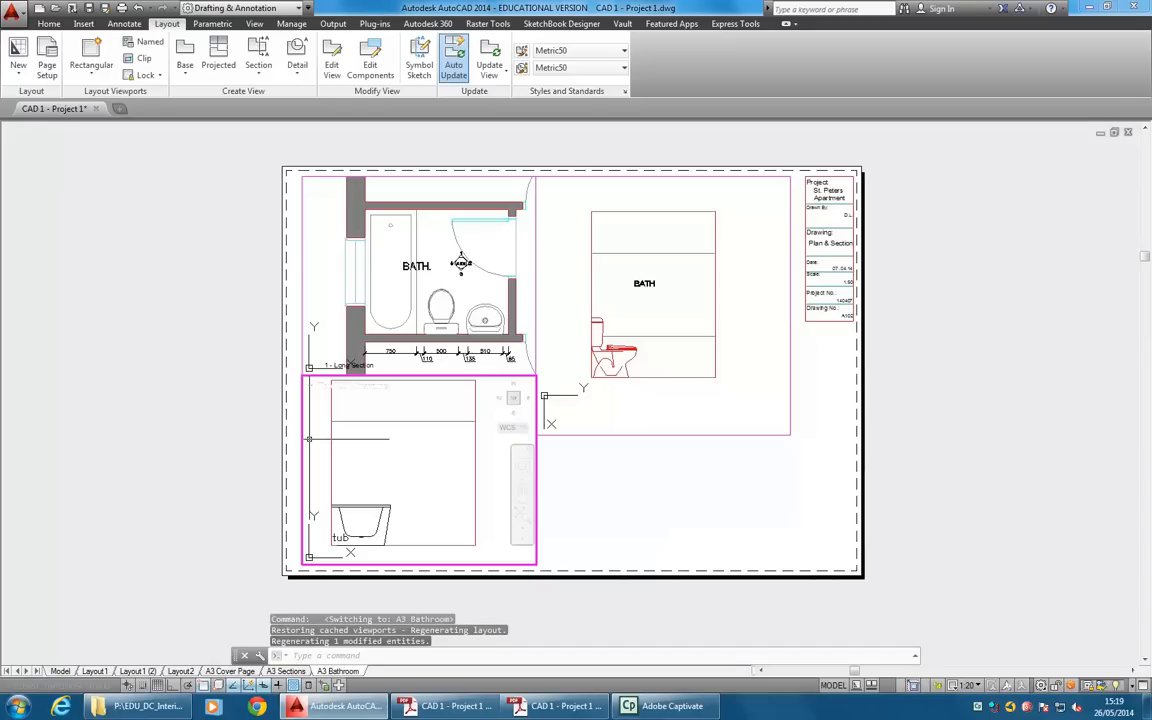
# Set the active tub elevation viewport's scale to 1:50.
pyautogui.scroll(-2, 357, 490)
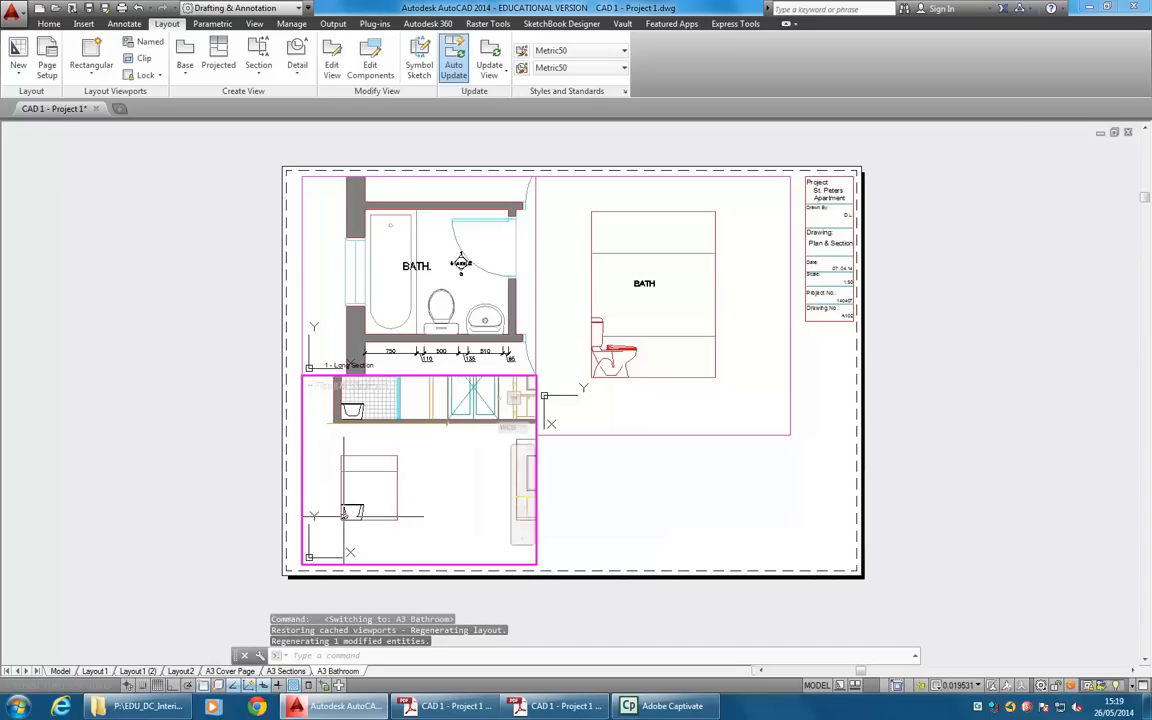
pyautogui.click(957, 688)
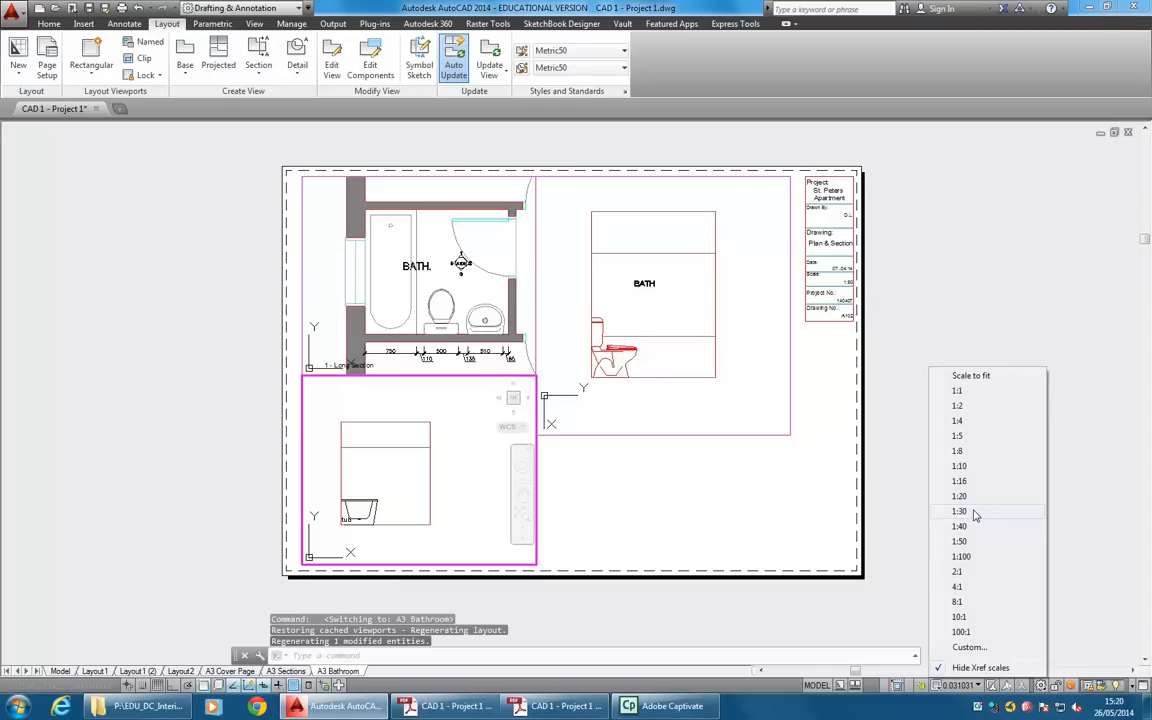
pyautogui.click(962, 541)
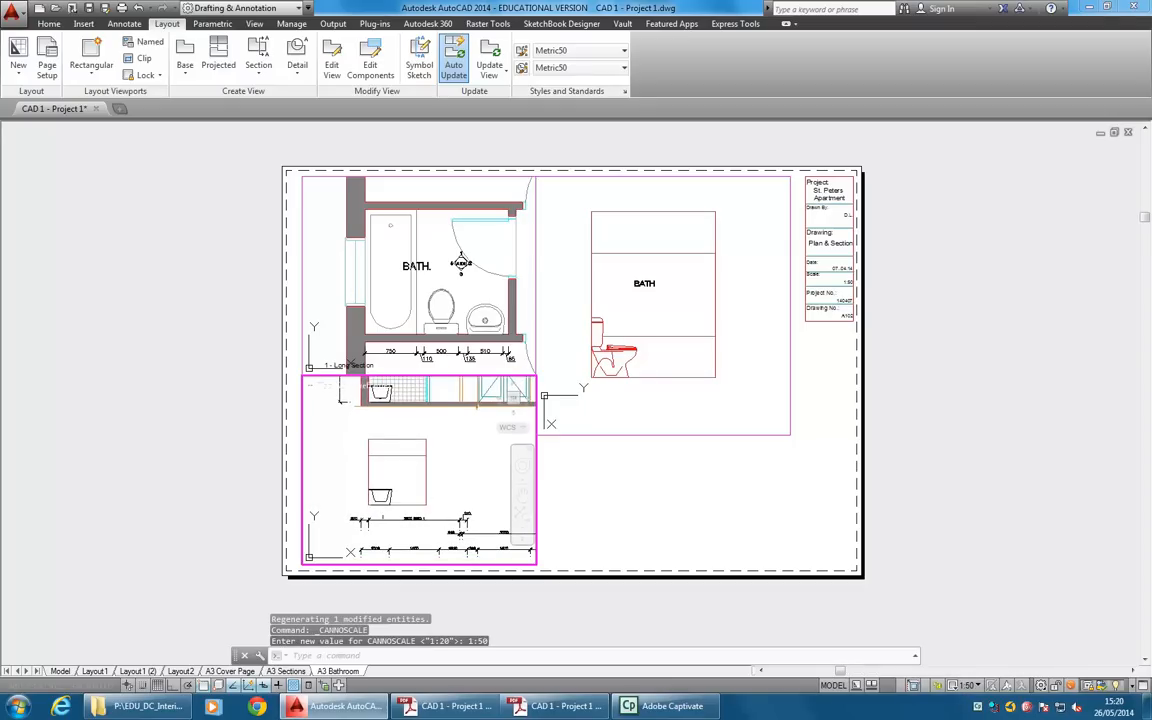
# Set the tub elevation viewport's scale to 1:20, centre the elevation in it, and return to paper space.
pyautogui.click(963, 686)
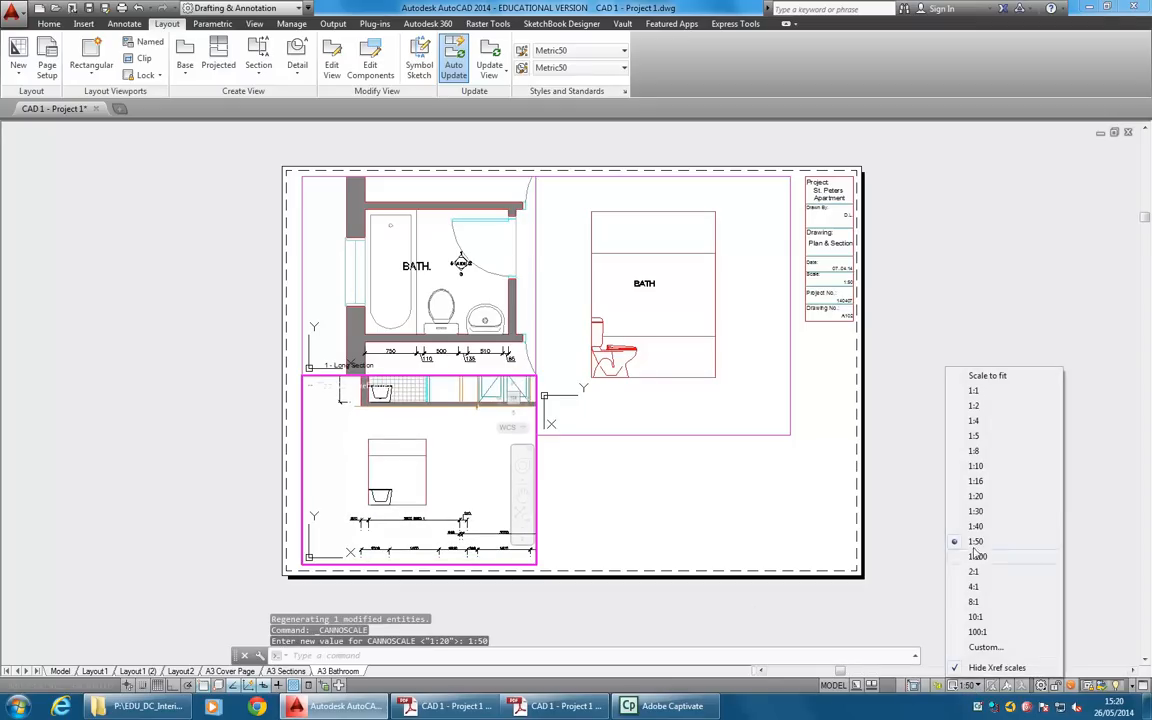
pyautogui.click(995, 497)
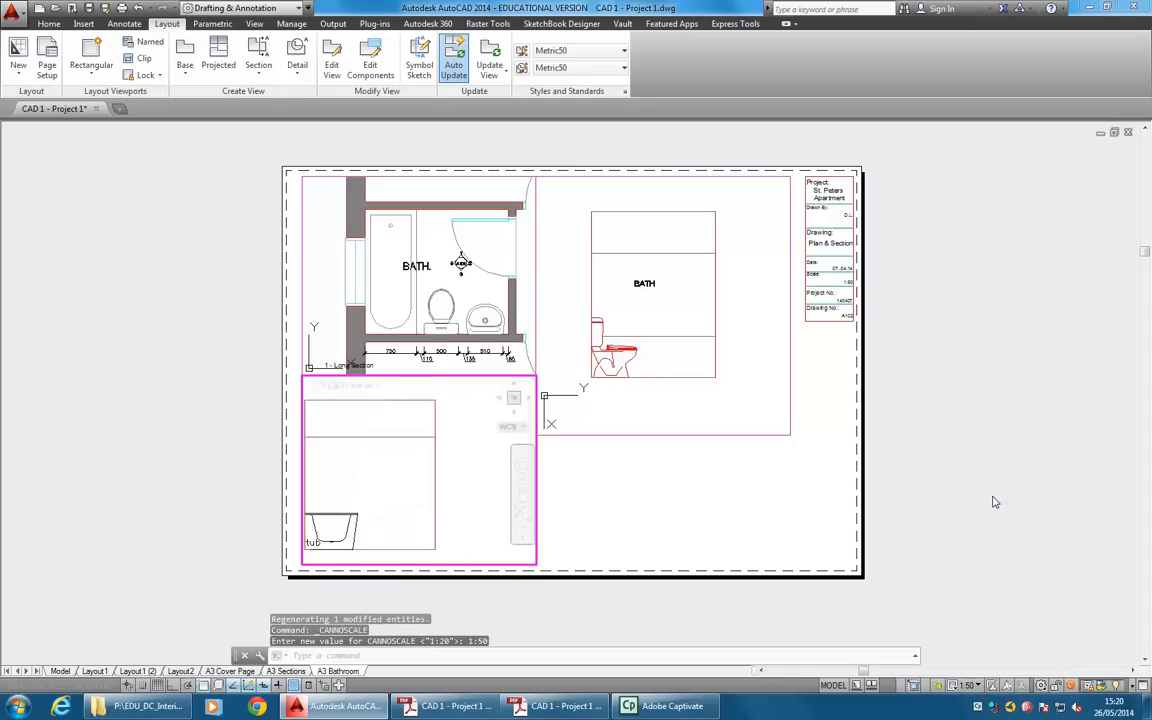
pyautogui.moveTo(391, 495); pyautogui.dragTo(431, 490, button='middle')
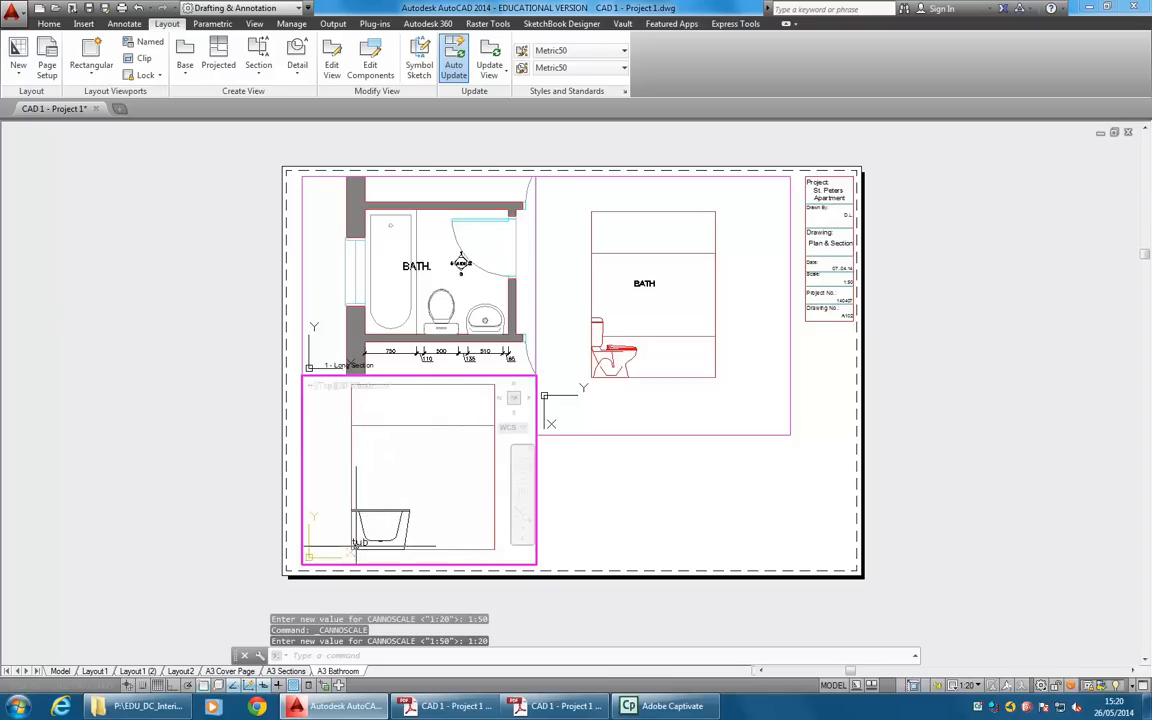
pyautogui.doubleClick(231, 571)
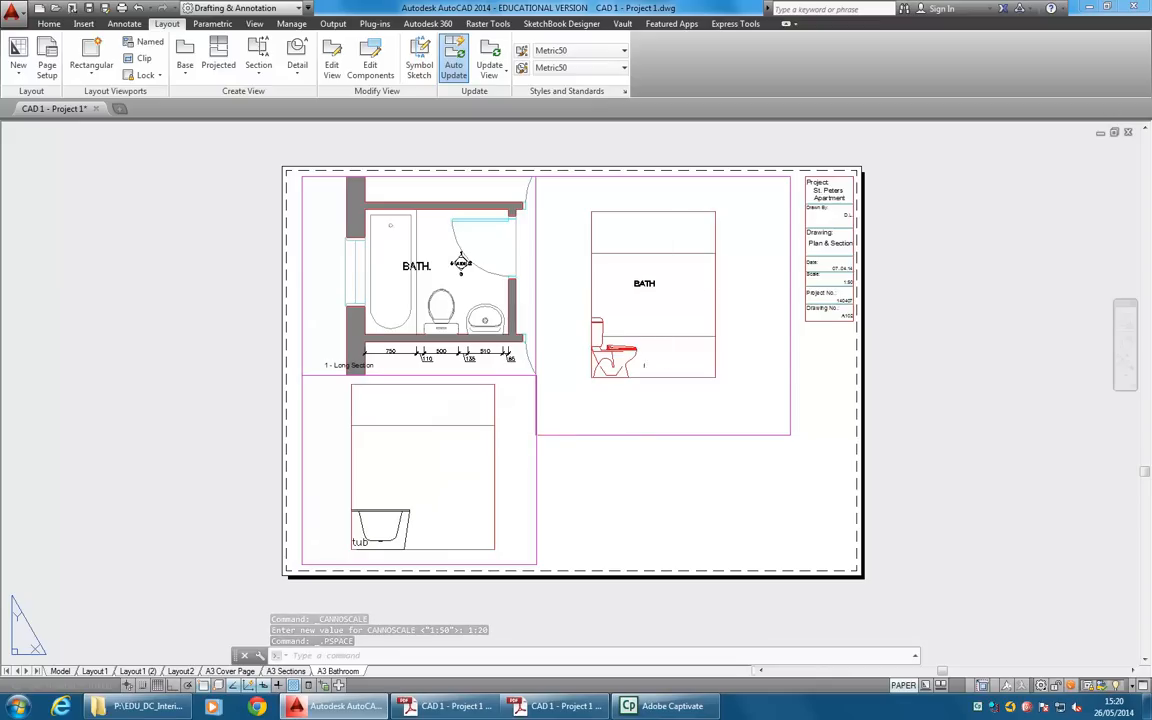
# Resize the toilet elevation viewport so its frame fits closely around the elevation with a gap from the plan viewport.
pyautogui.click(615, 434)
pyautogui.click(535, 434)
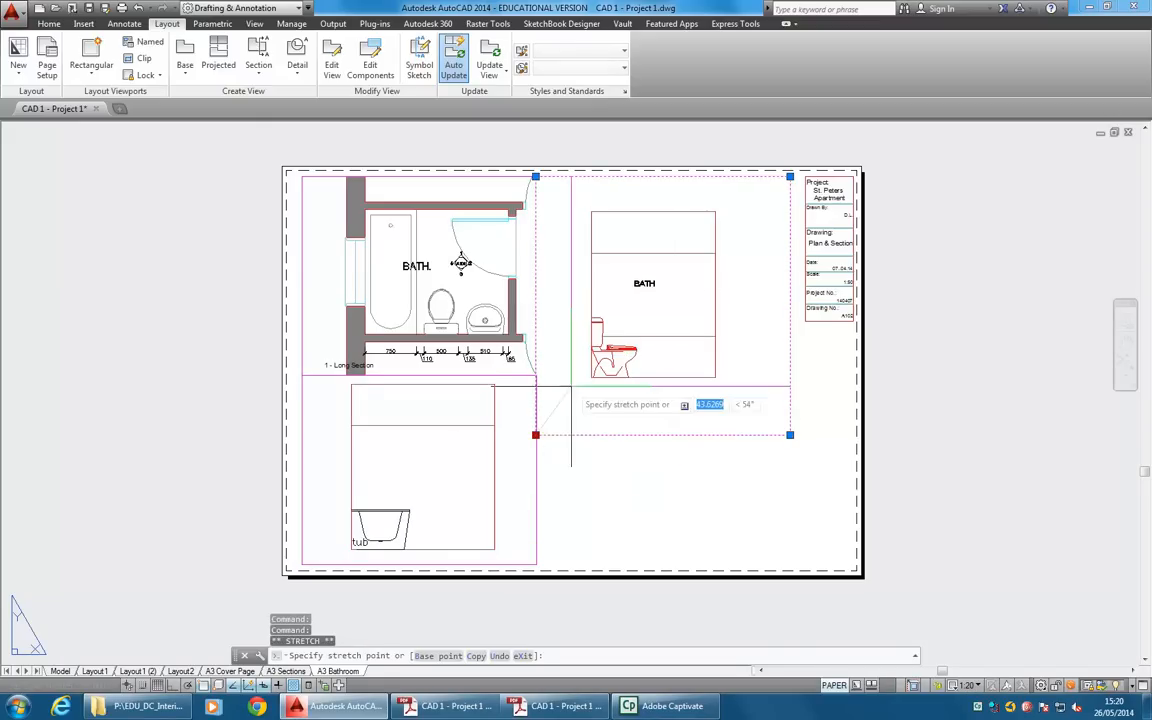
pyautogui.click(576, 388)
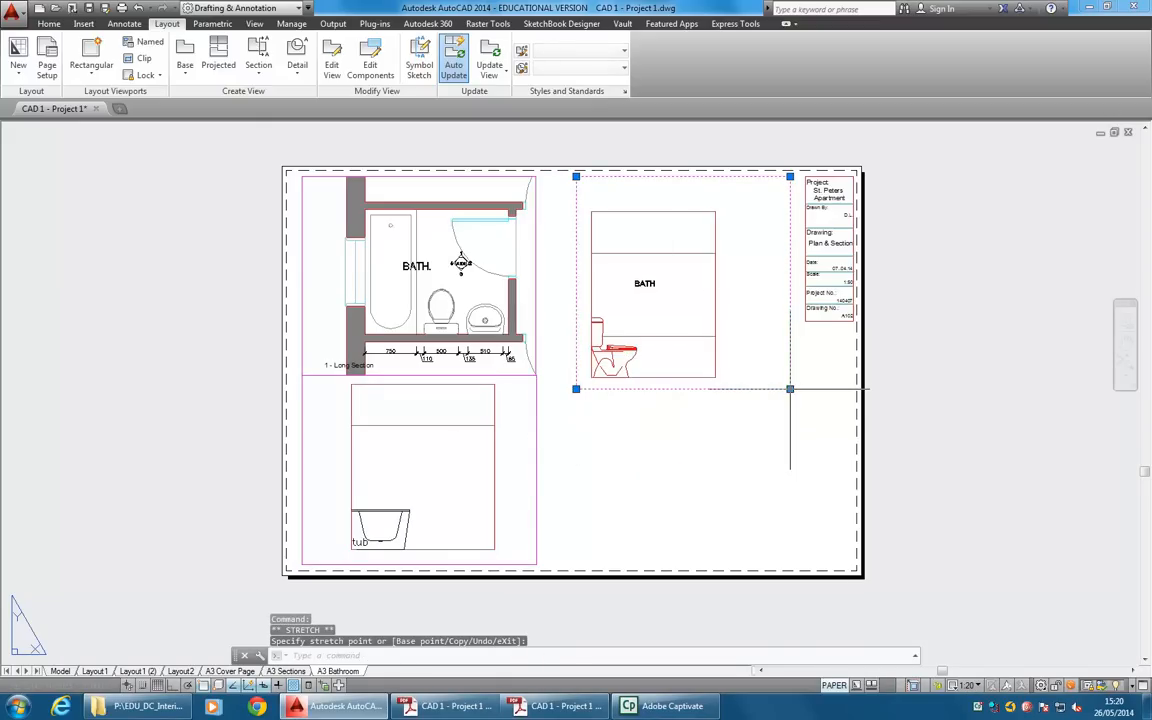
pyautogui.click(789, 388)
pyautogui.click(683, 388)
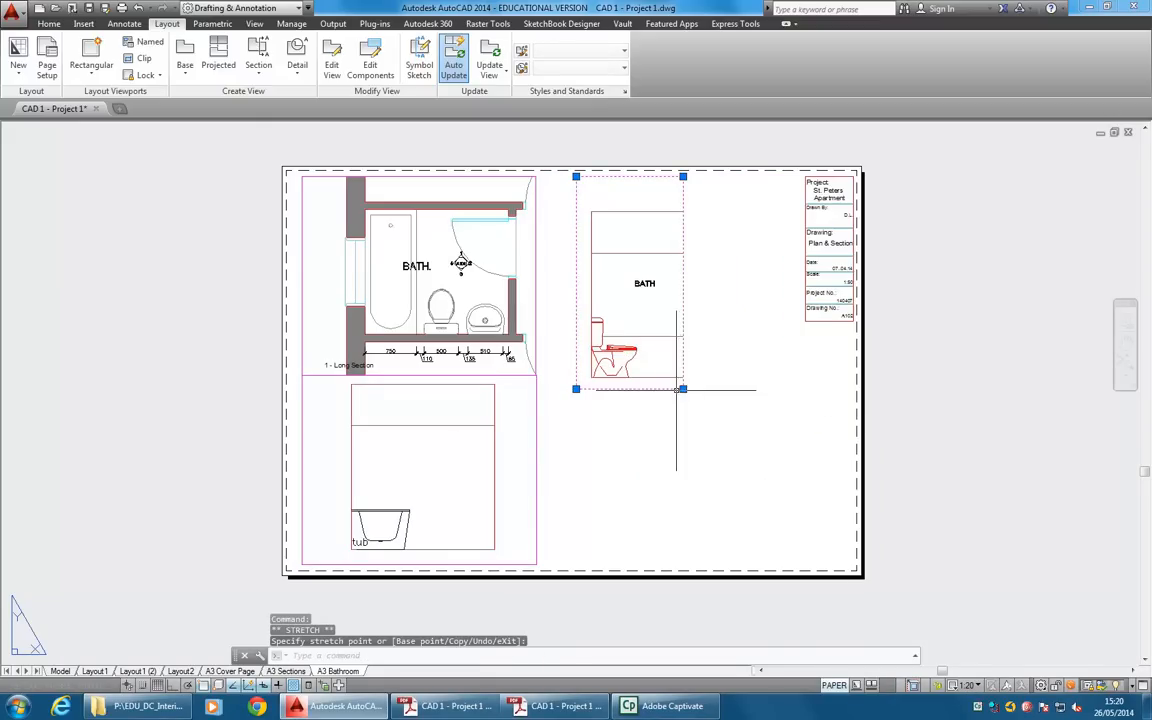
pyautogui.click(683, 388)
pyautogui.click(748, 393)
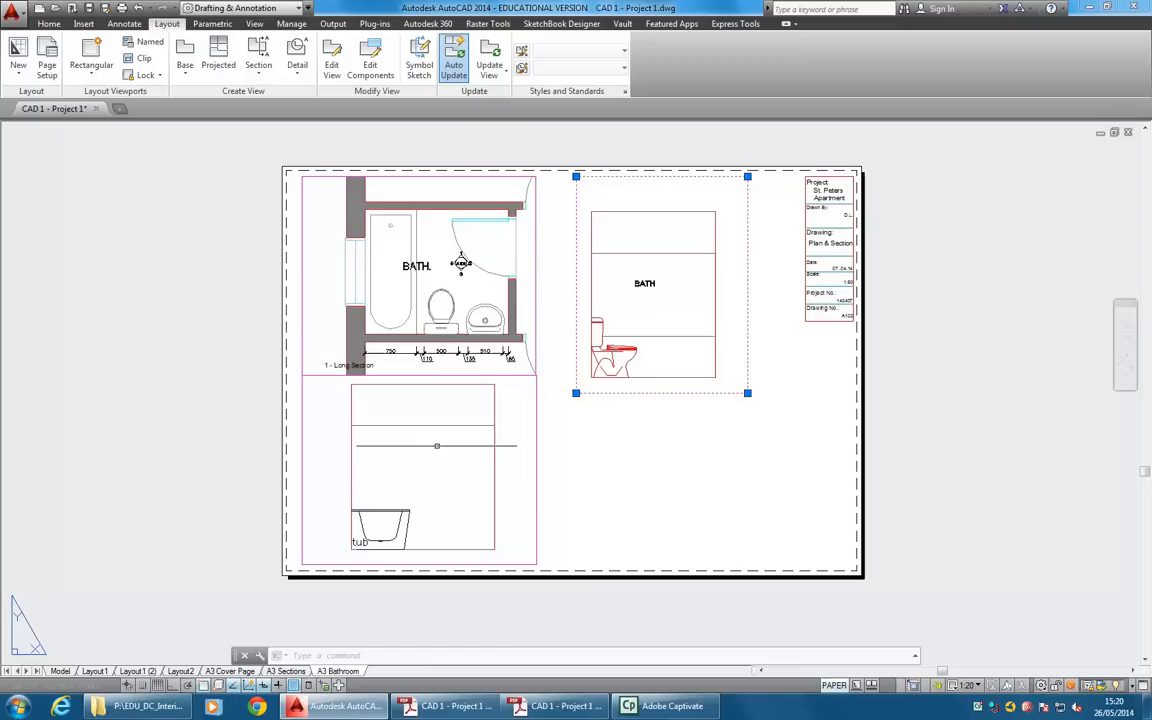
pyautogui.press('Escape')
pyautogui.press('Escape')
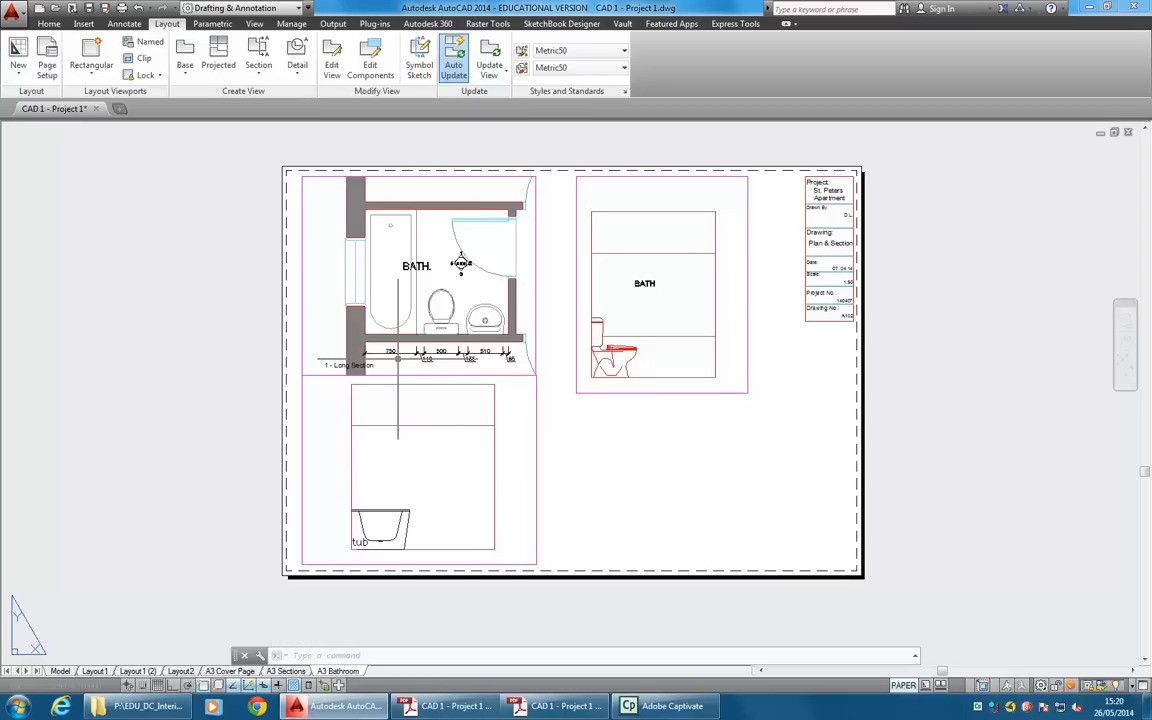
# Check the A3 Sections layout and return to the A3 Bathroom layout.
pyautogui.click(287, 671)
pyautogui.click(339, 672)
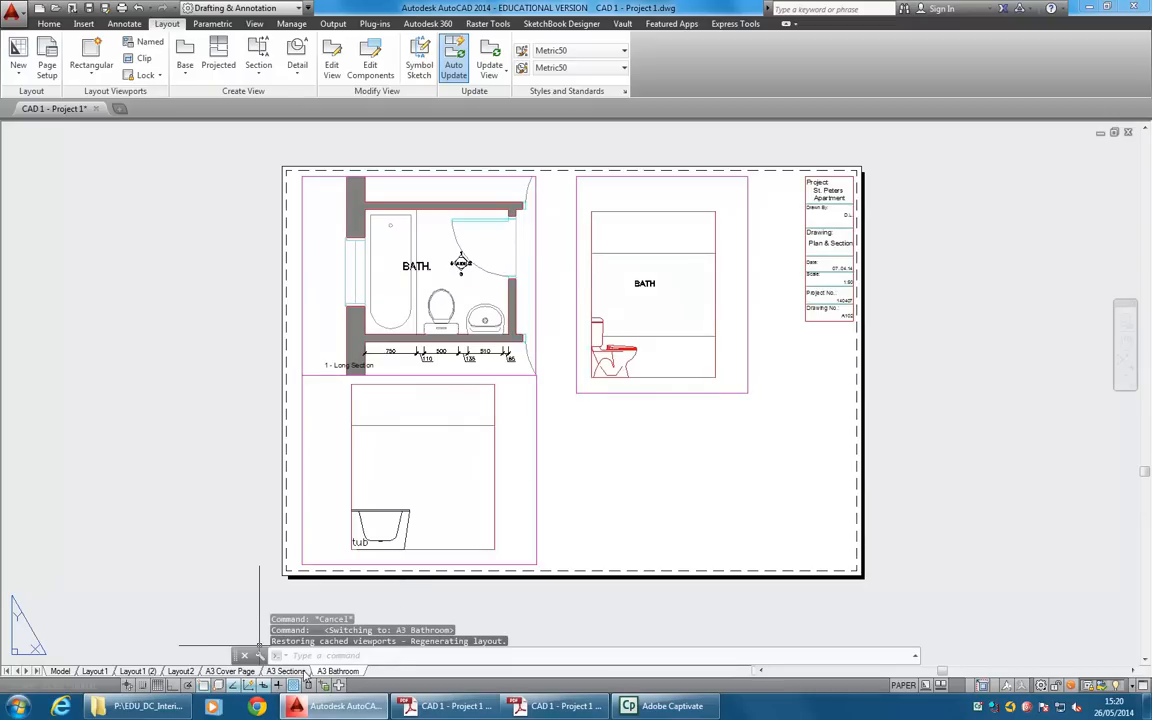
pyautogui.moveTo(306, 673)
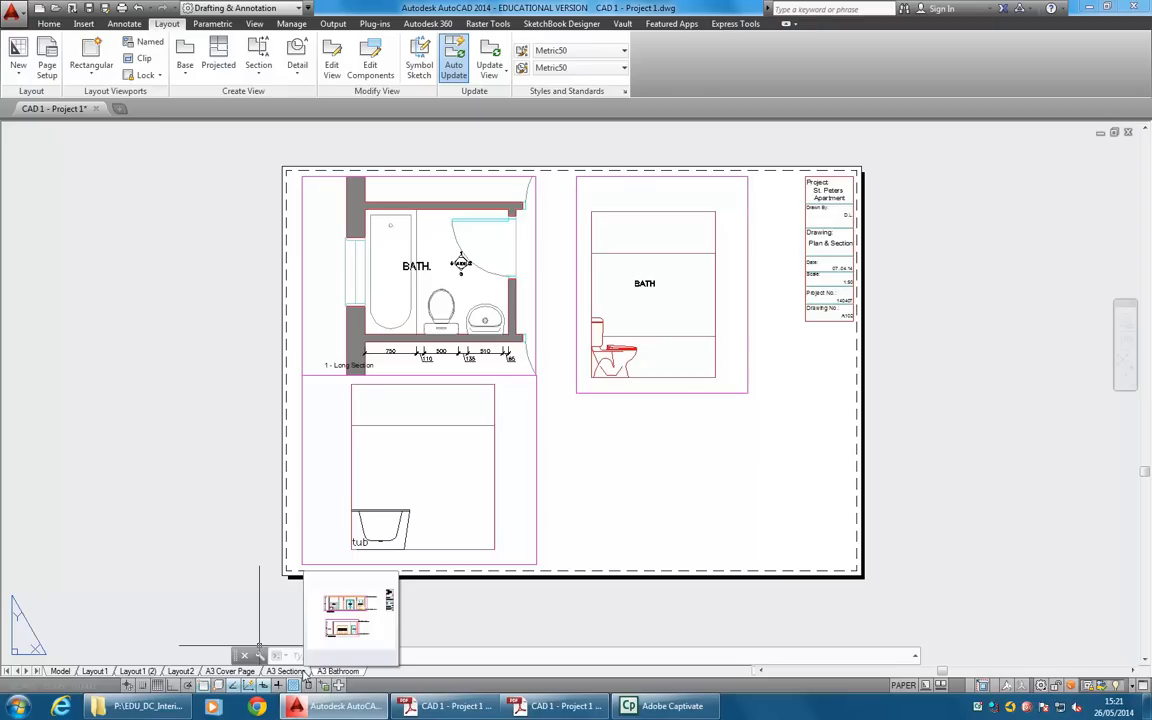
pyautogui.press('Escape')
pyautogui.press('Escape')
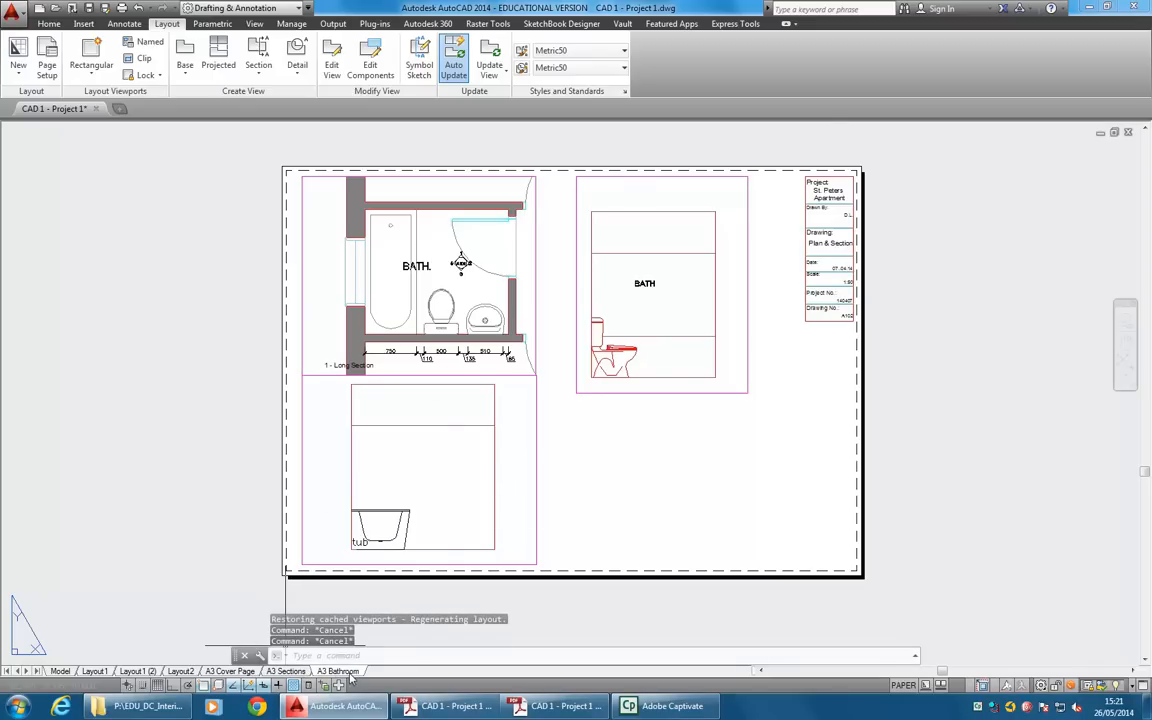